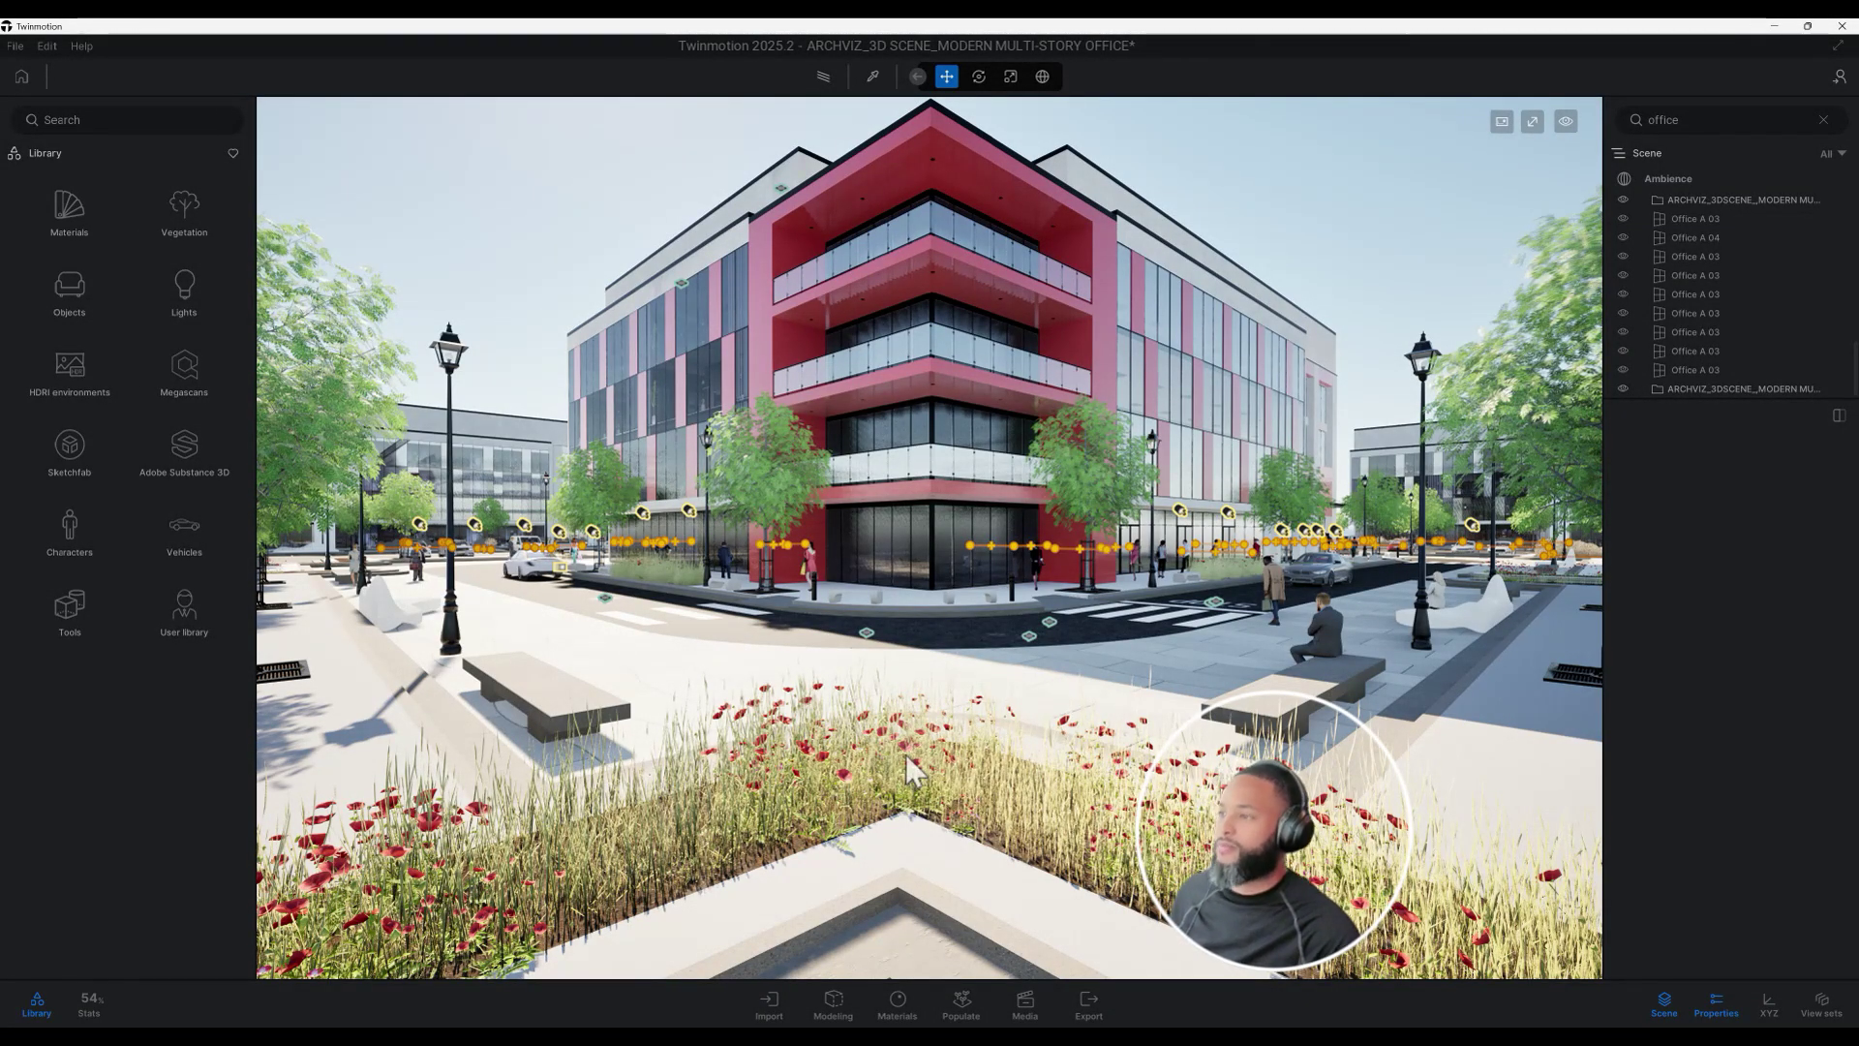
Examine the red corner office building's balconies, facades and street frontage from several distances and heights
scroll(872, 689, up, 3)
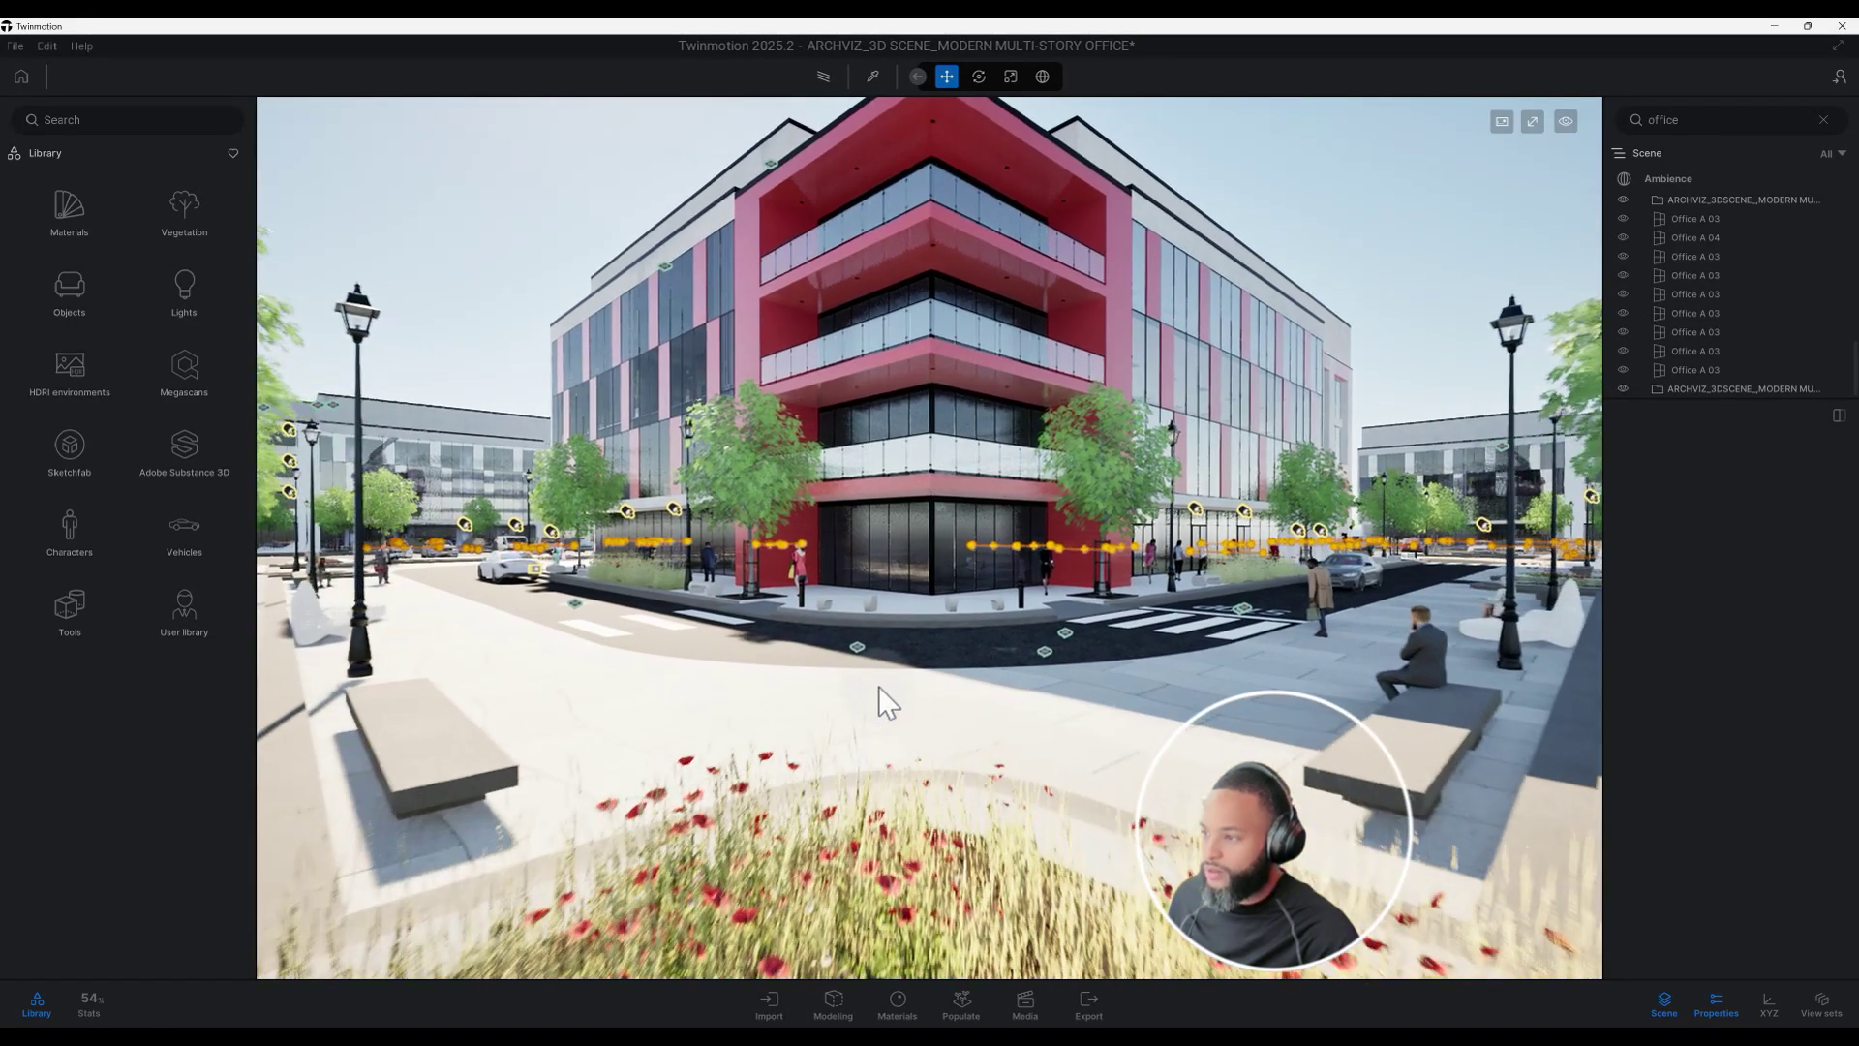
middle_drag(872, 689, 872, 862)
middle_drag(958, 235, 1098, 411)
shift+middle_drag(1003, 481, 1259, 481)
middle_drag(793, 509, 631, 407)
shift+middle_drag(770, 619, 669, 579)
drag(773, 625, 920, 624)
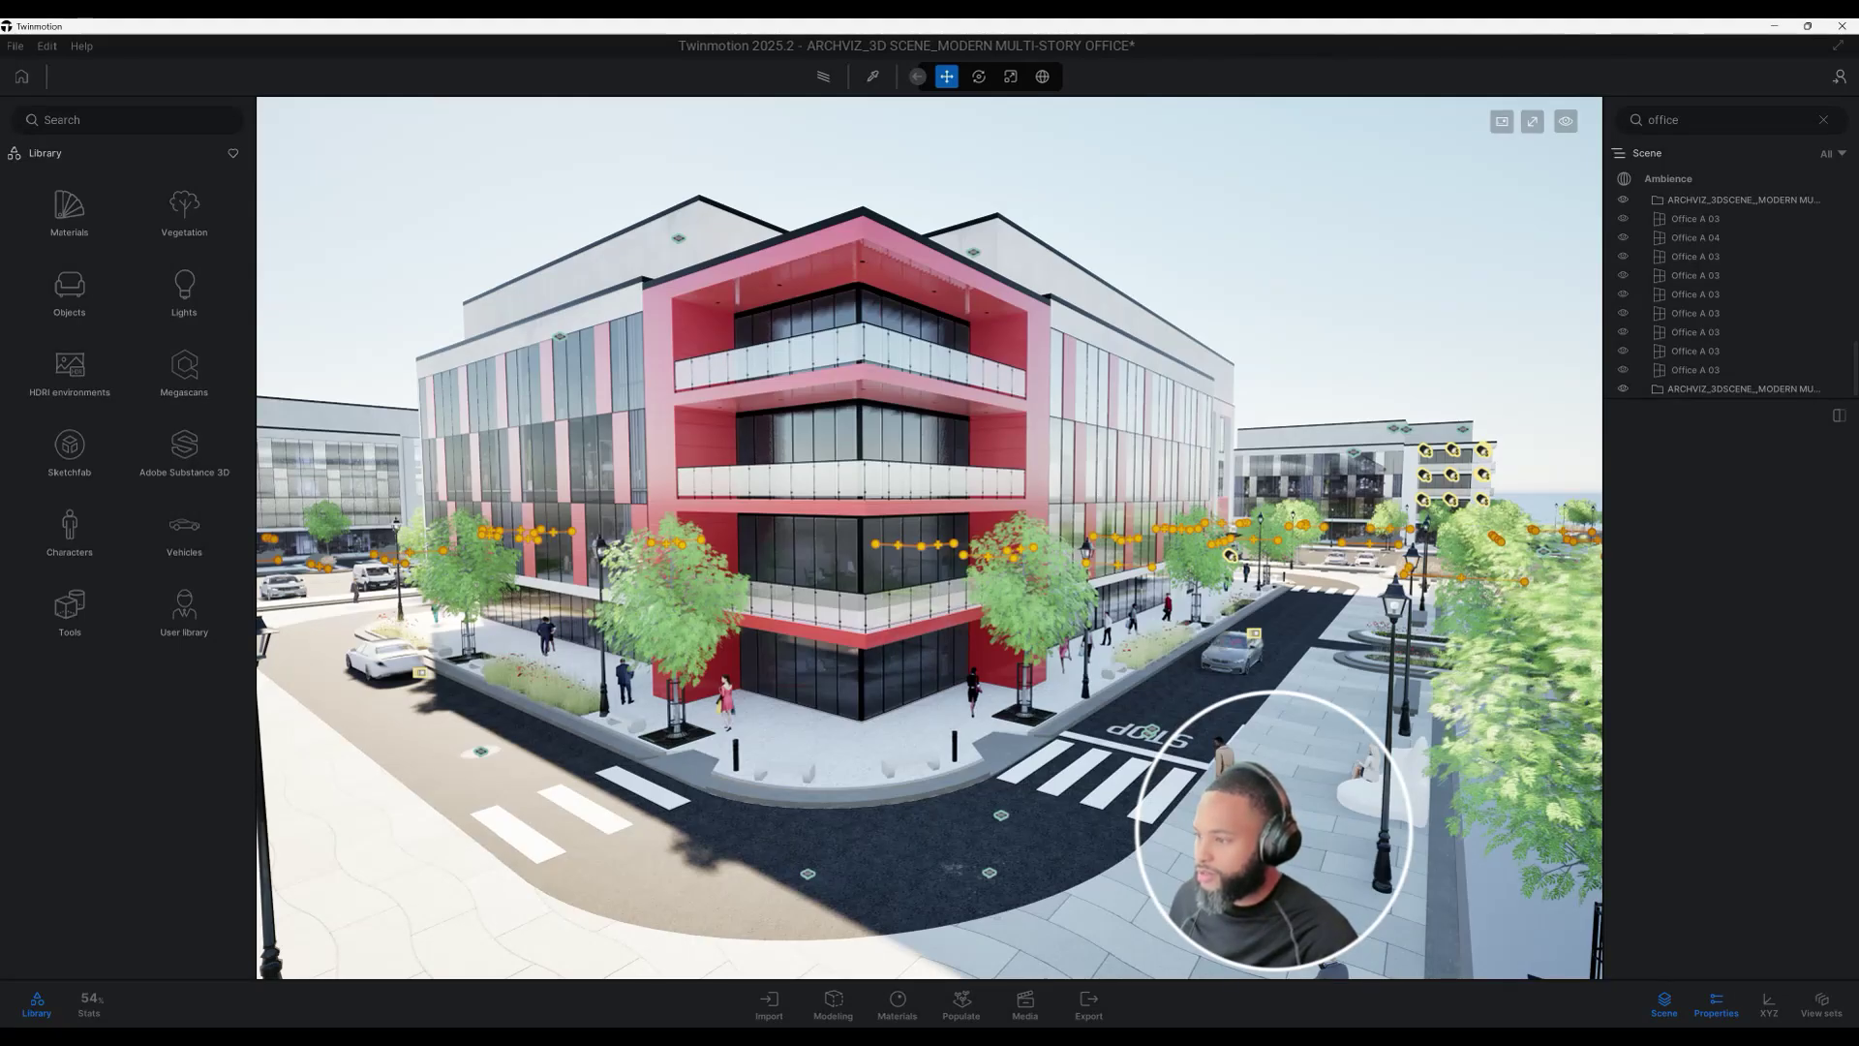
mouse_move(923, 627)
middle_down()
mouse_move(972, 537)
mouse_move(915, 617)
middle_up()
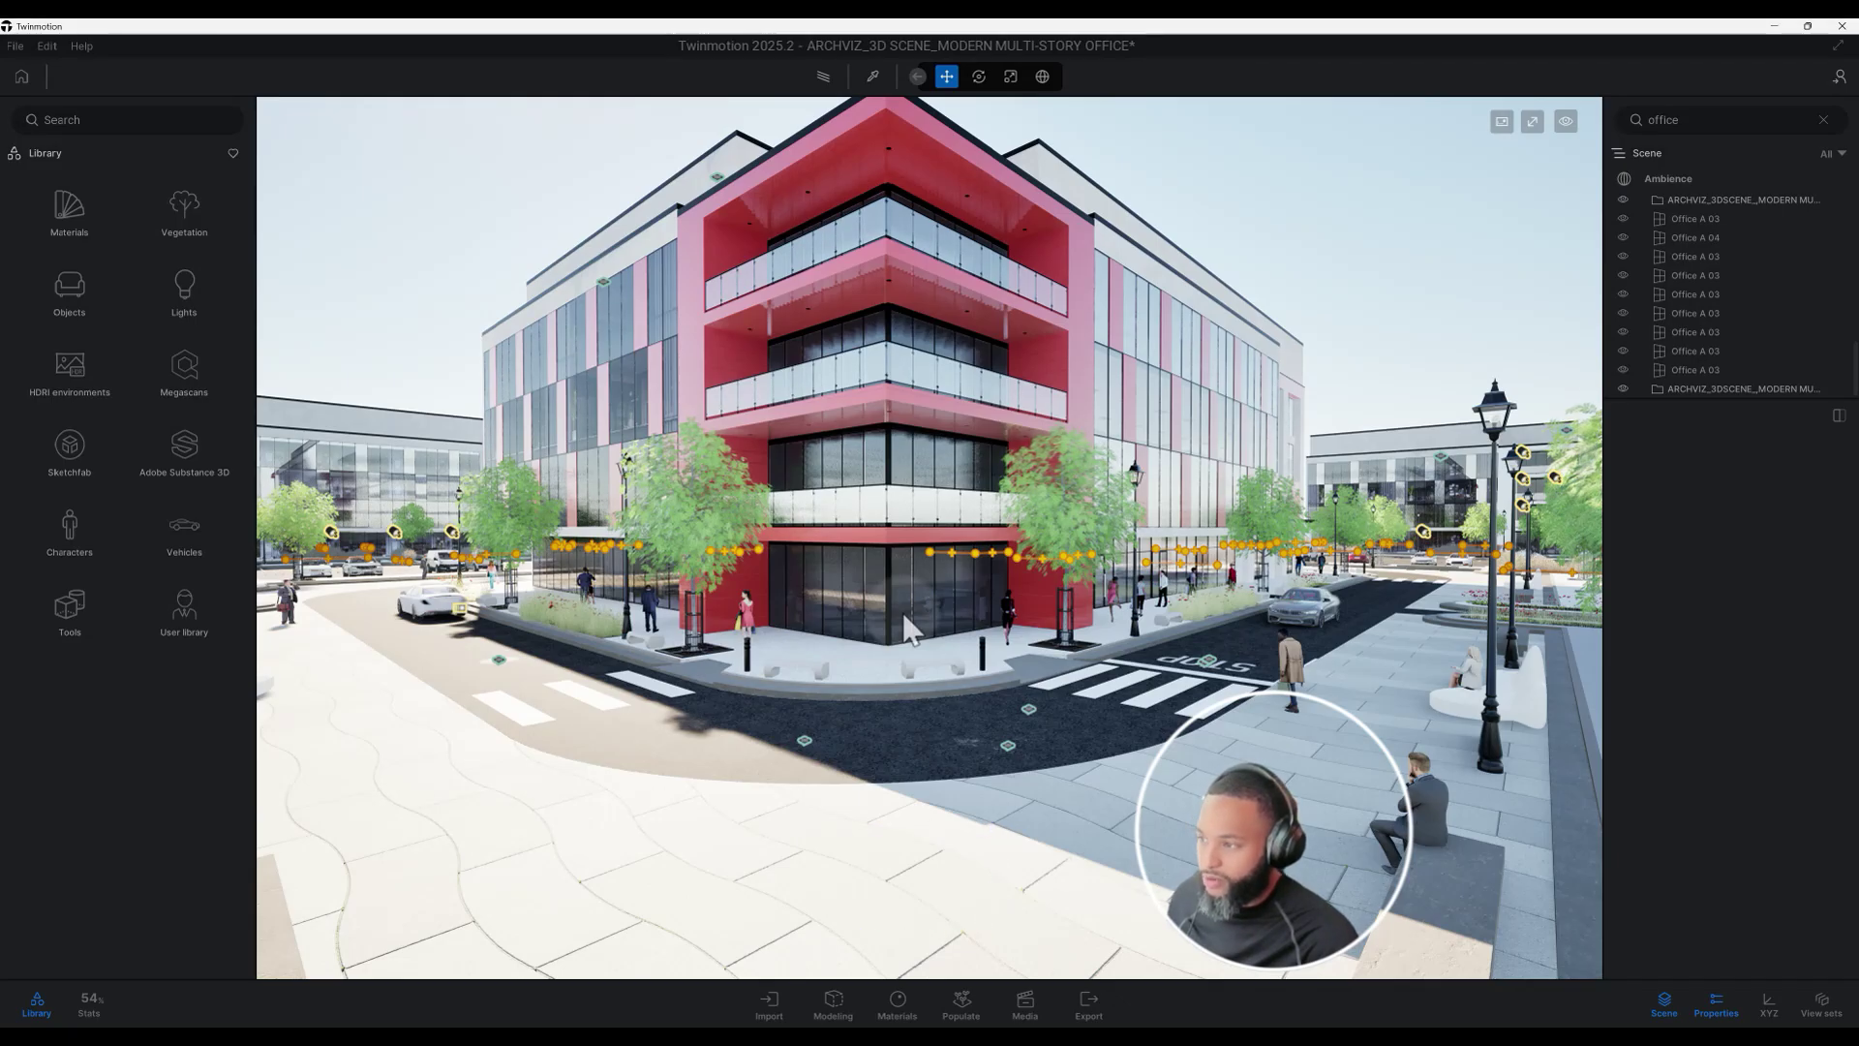
scroll(896, 621, down, 3)
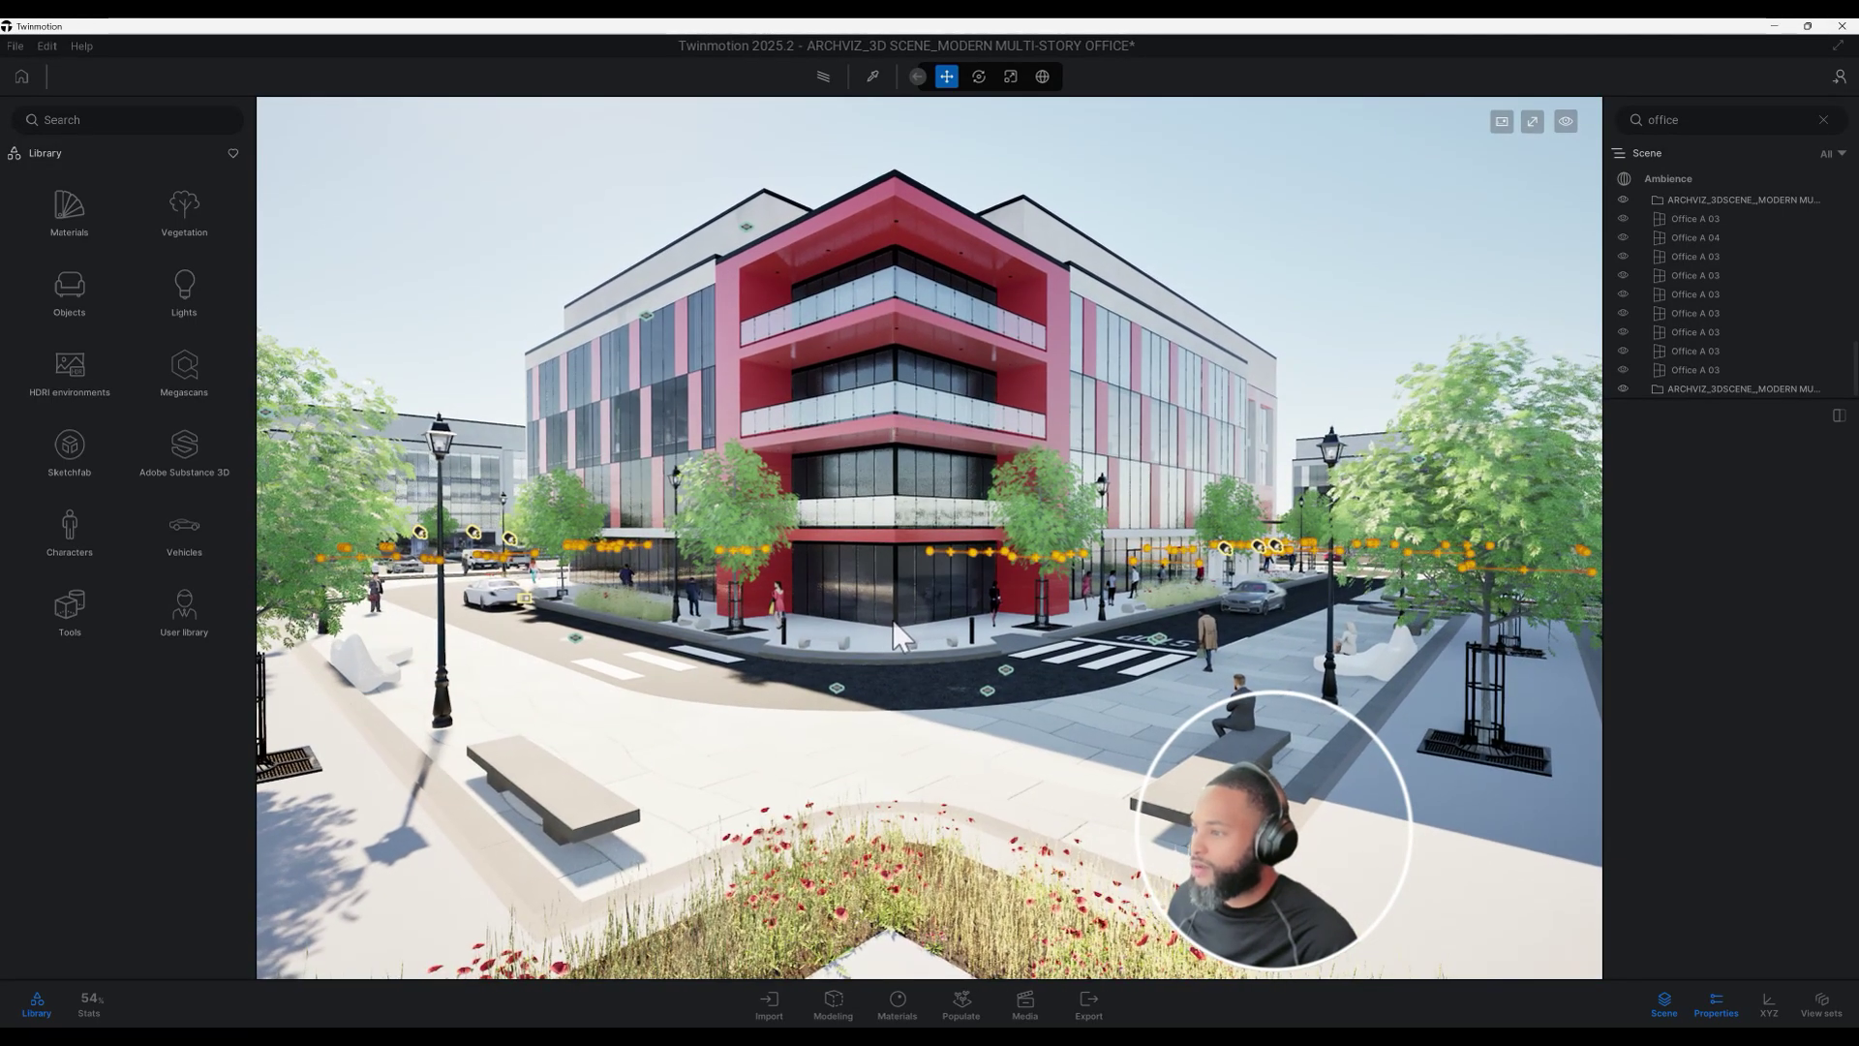
middle_drag(896, 622, 898, 612)
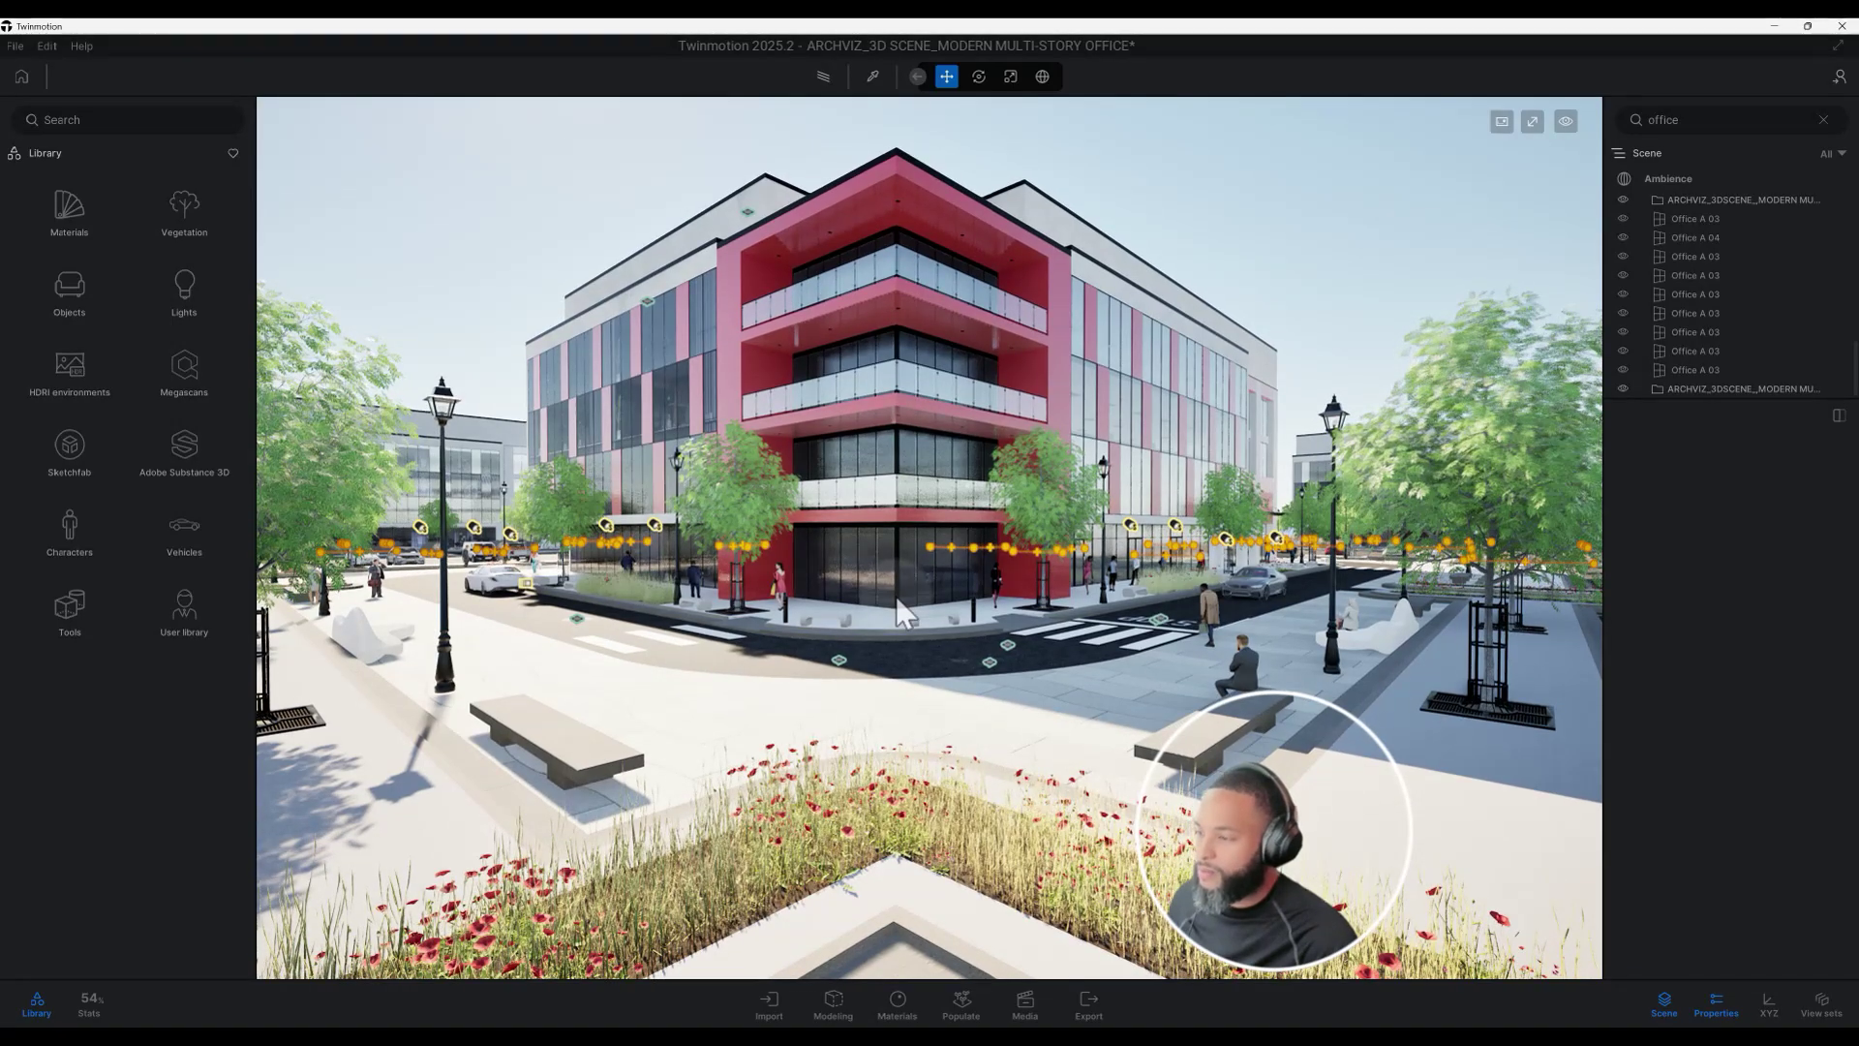
scroll(902, 612, up, 5)
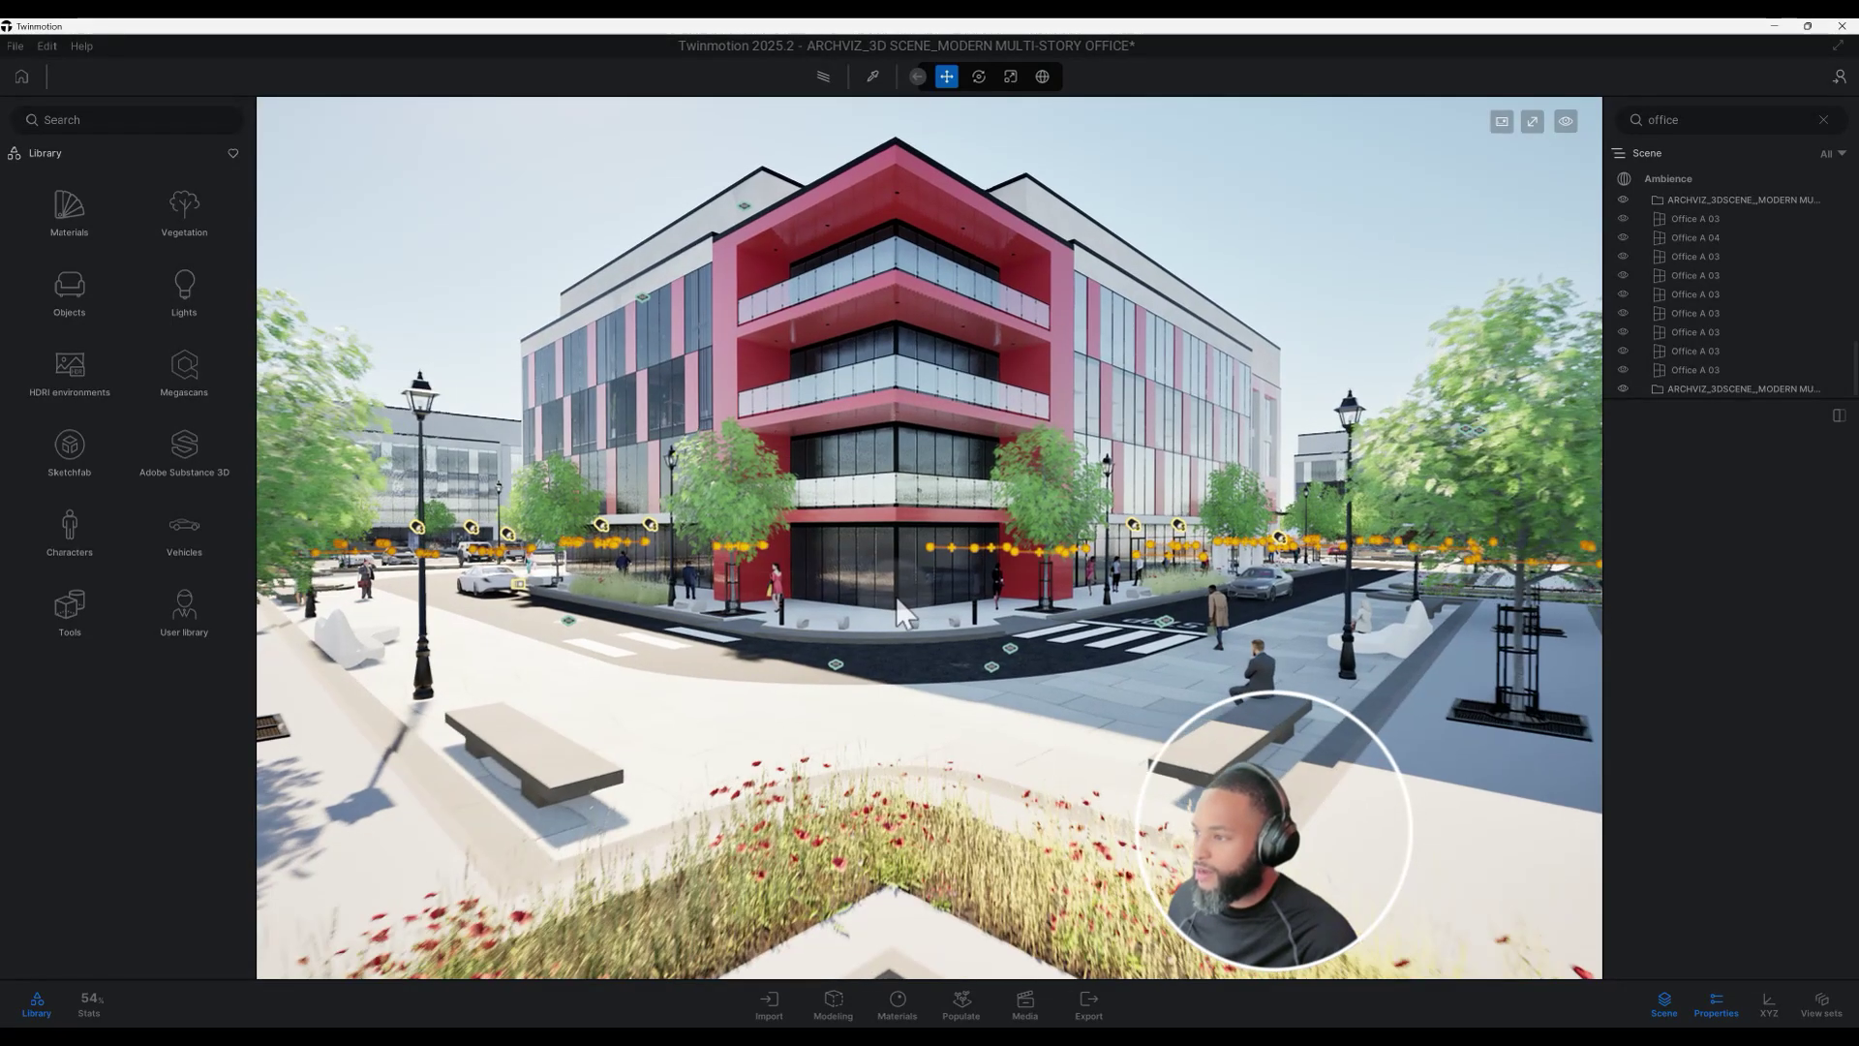
scroll(897, 599, up, 8)
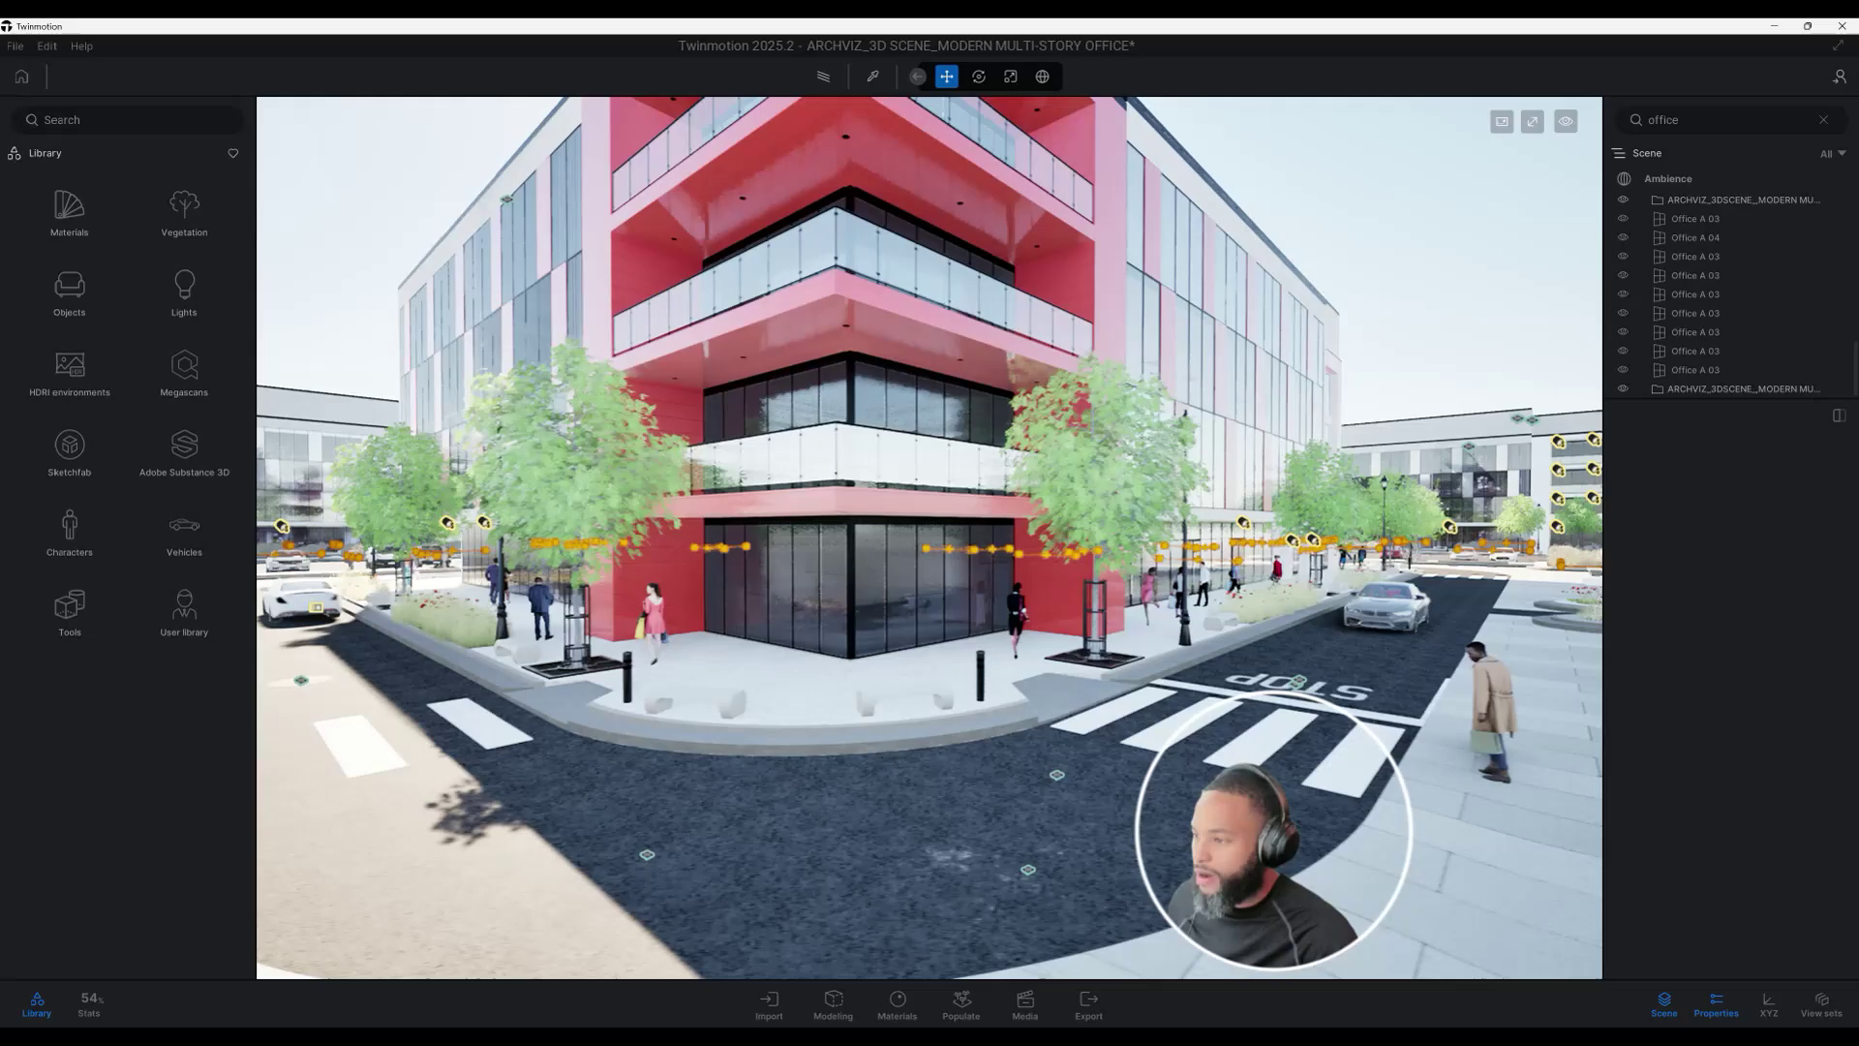
Inspect the ground-floor storefront glazing along the street side of the office building and open the Objects library category
middle_drag(893, 592, 600, 606)
scroll(901, 598, up, 3)
scroll(782, 629, up, 3)
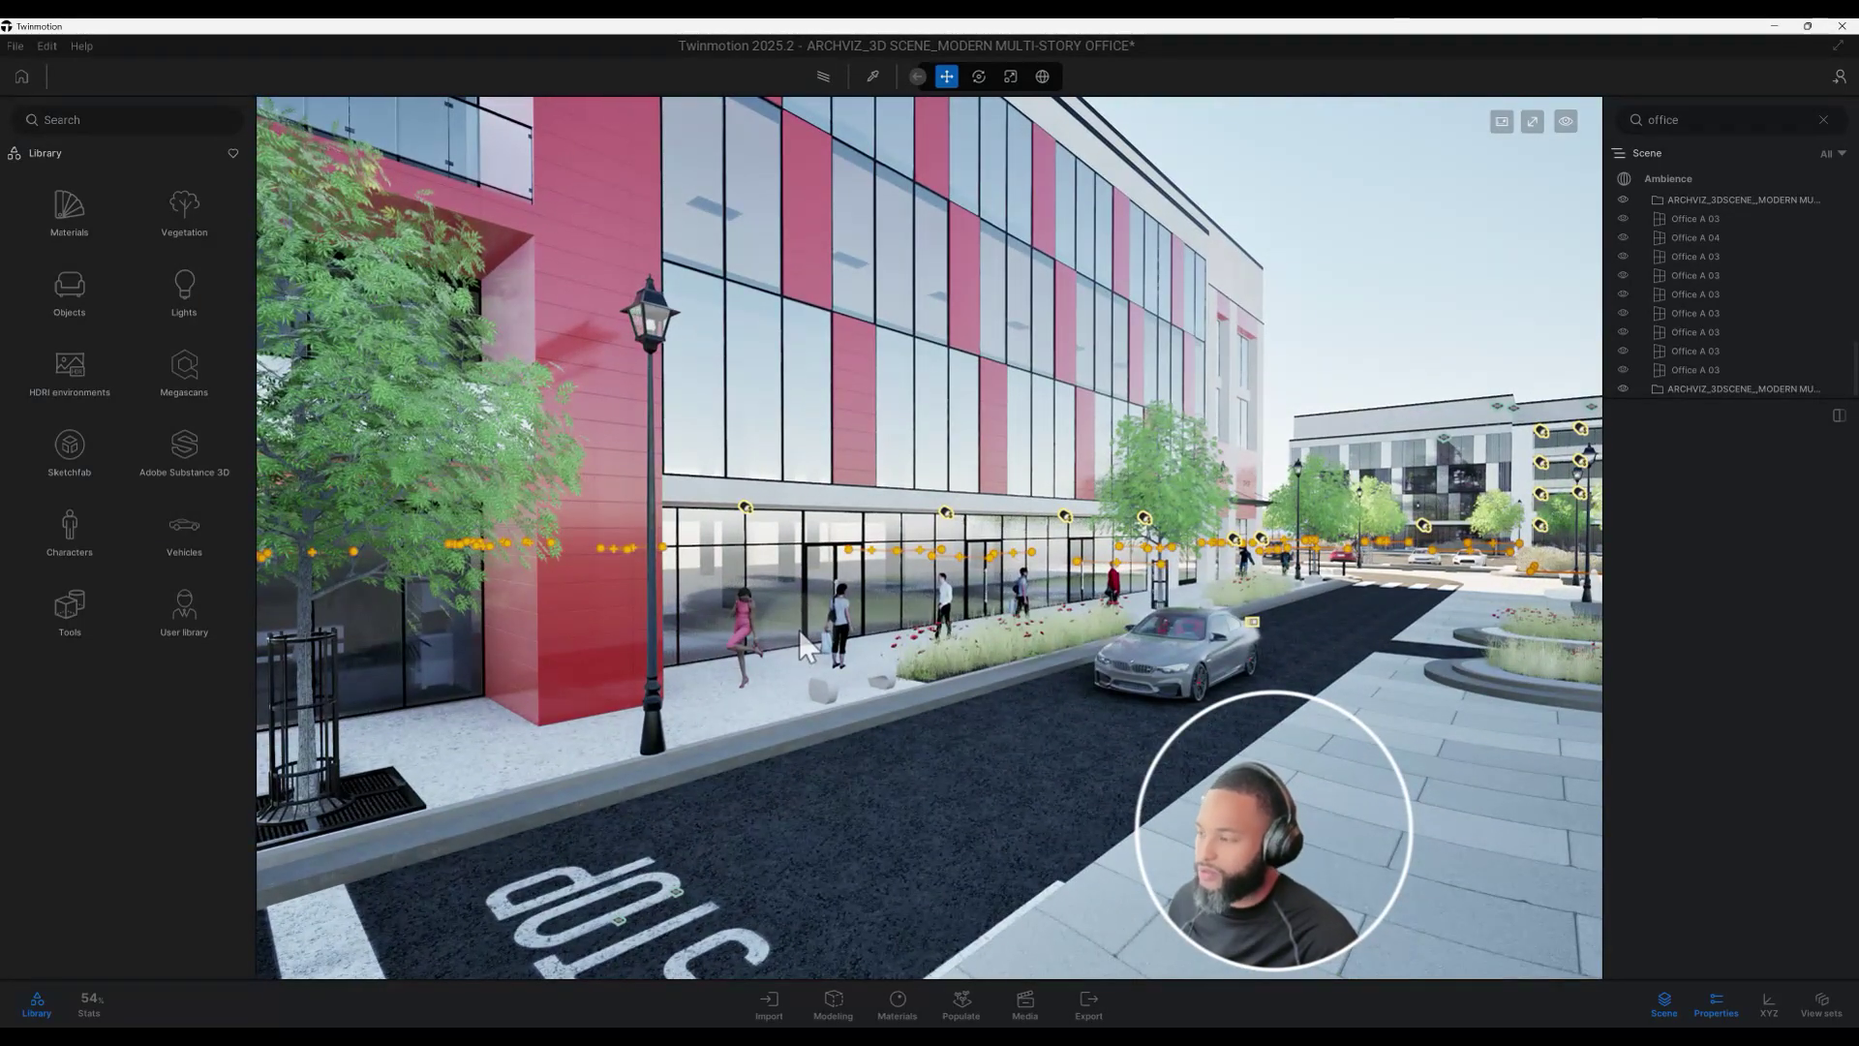
scroll(799, 630, up, 3)
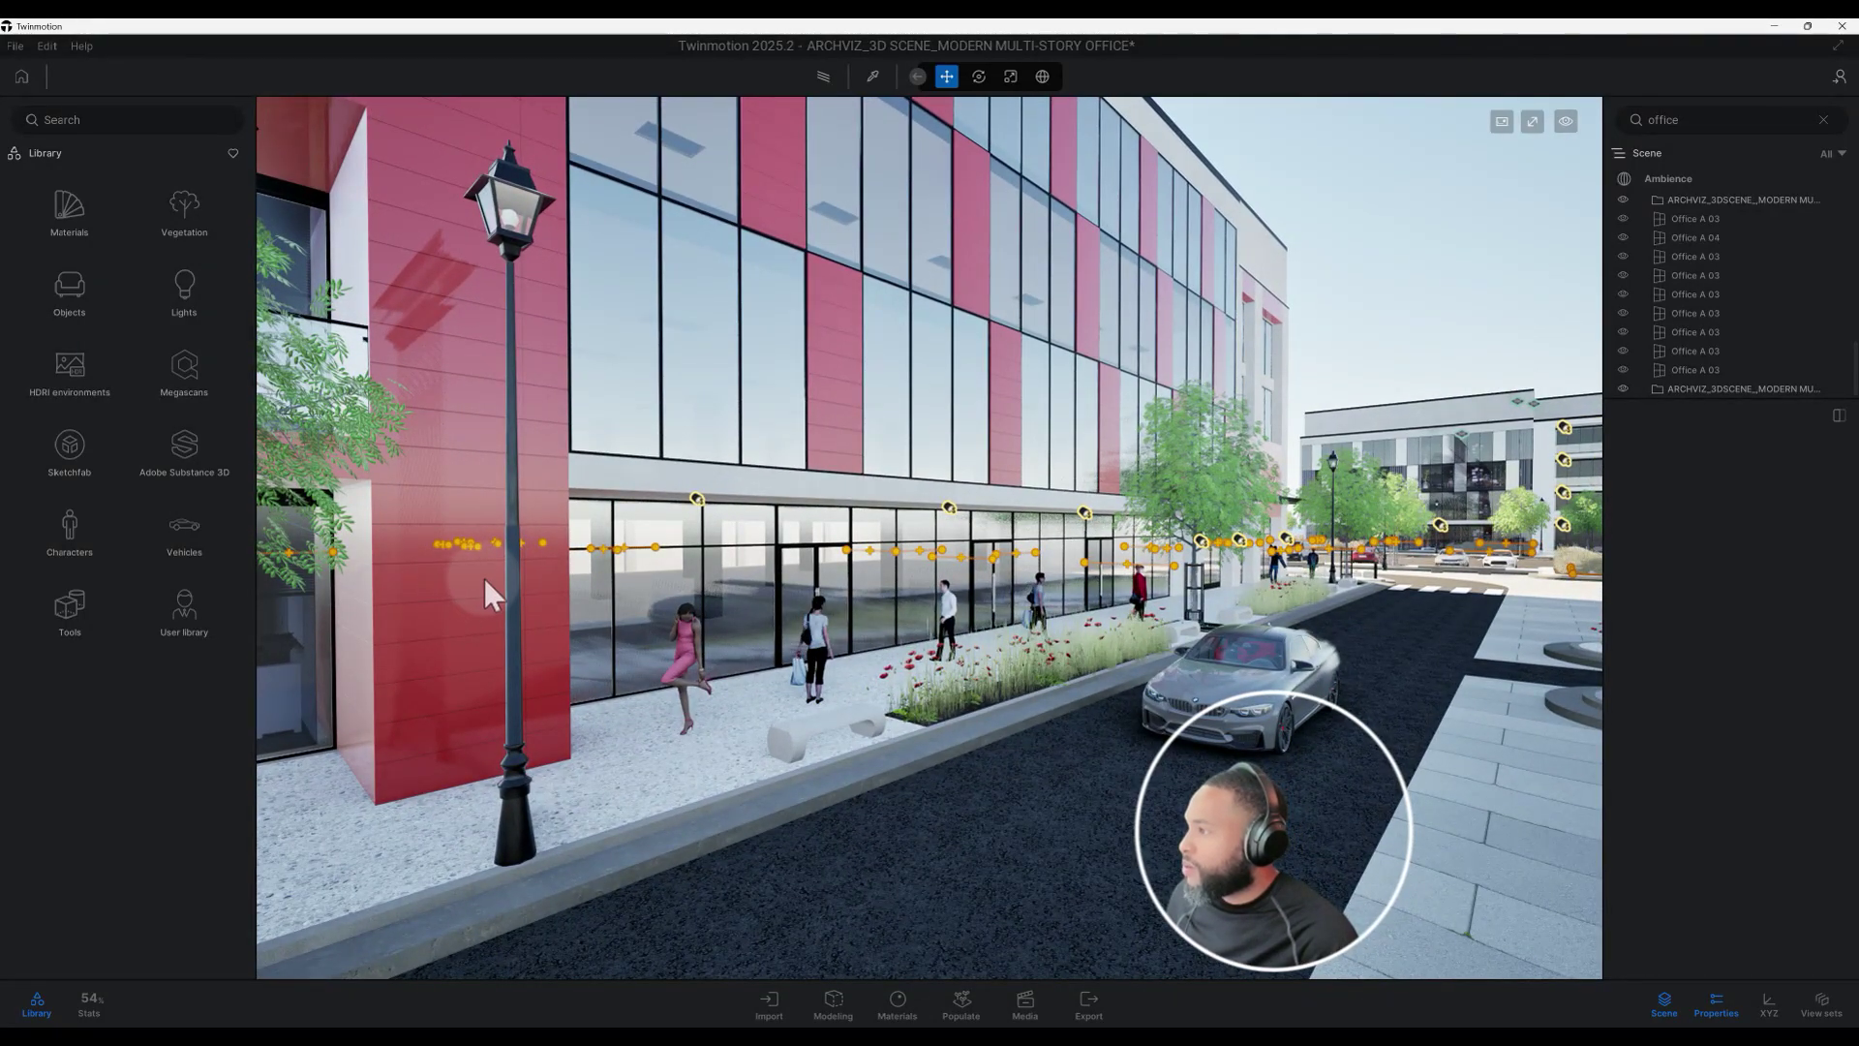
scroll(803, 619, up, 3)
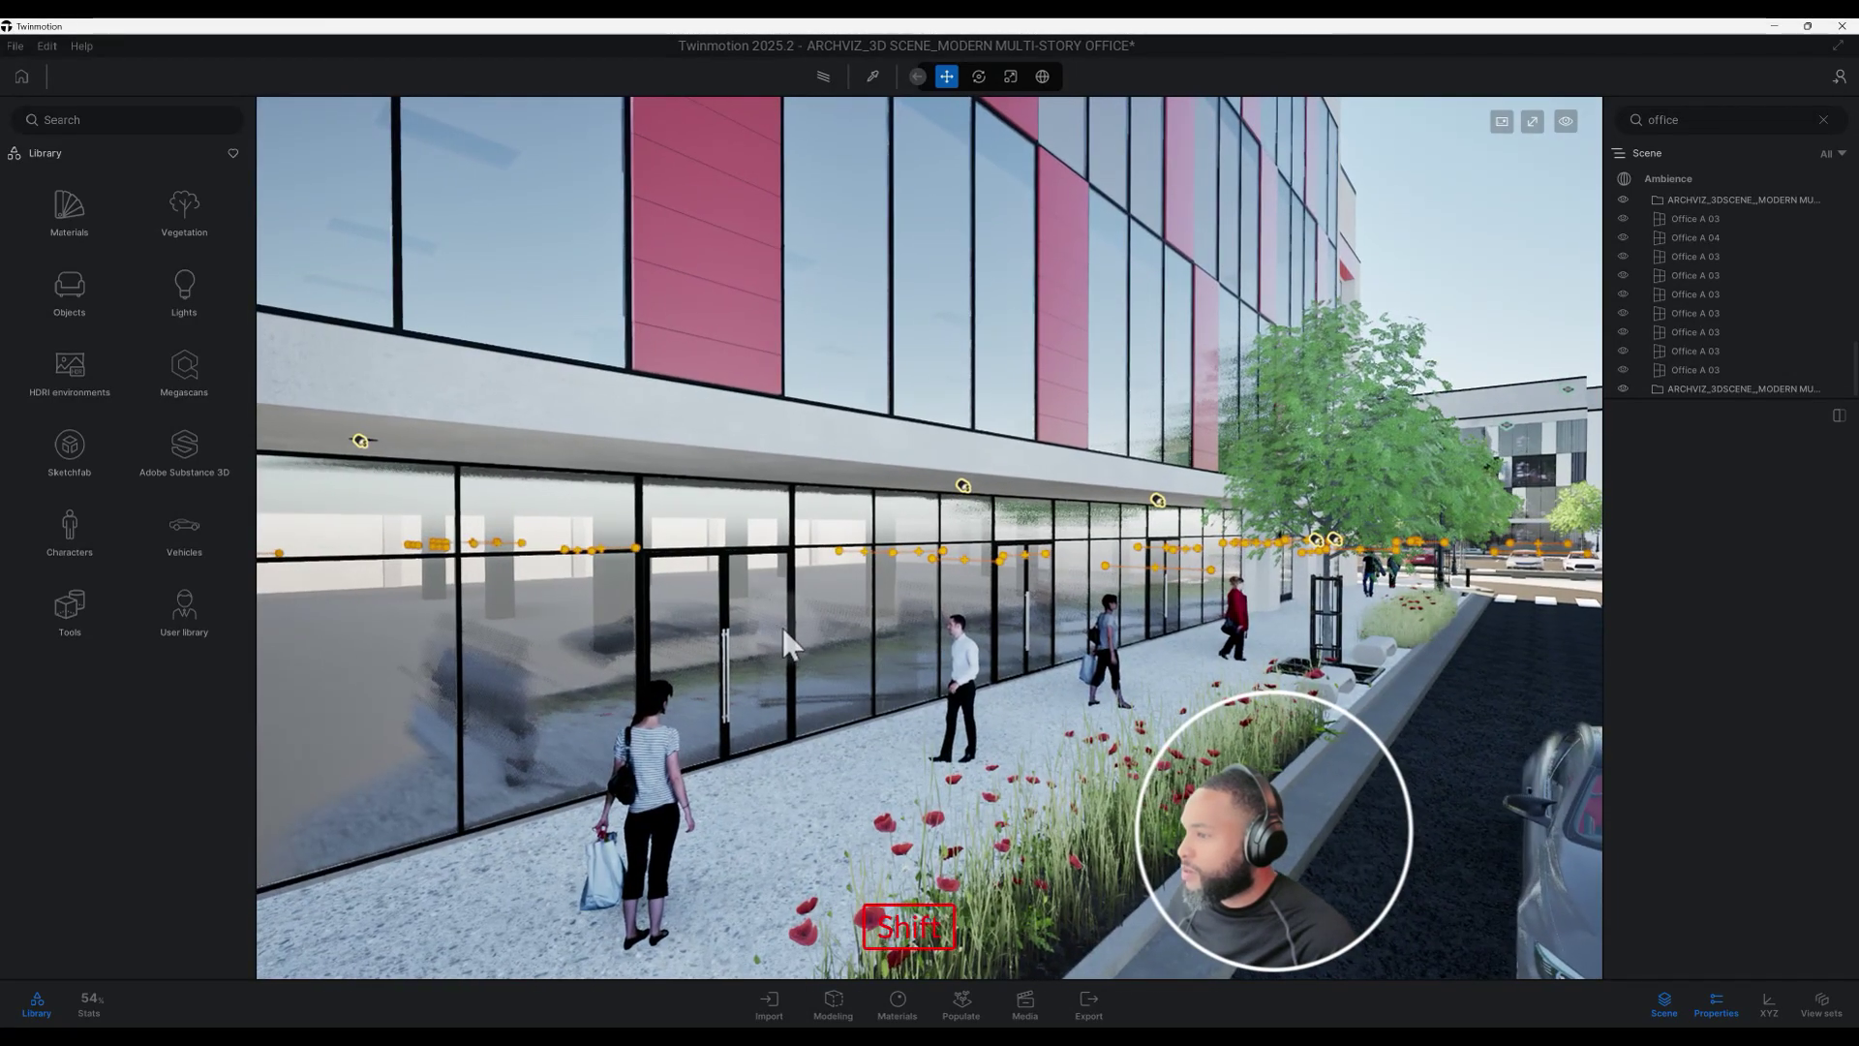
shift+middle_drag(781, 624, 562, 620)
click(77, 314)
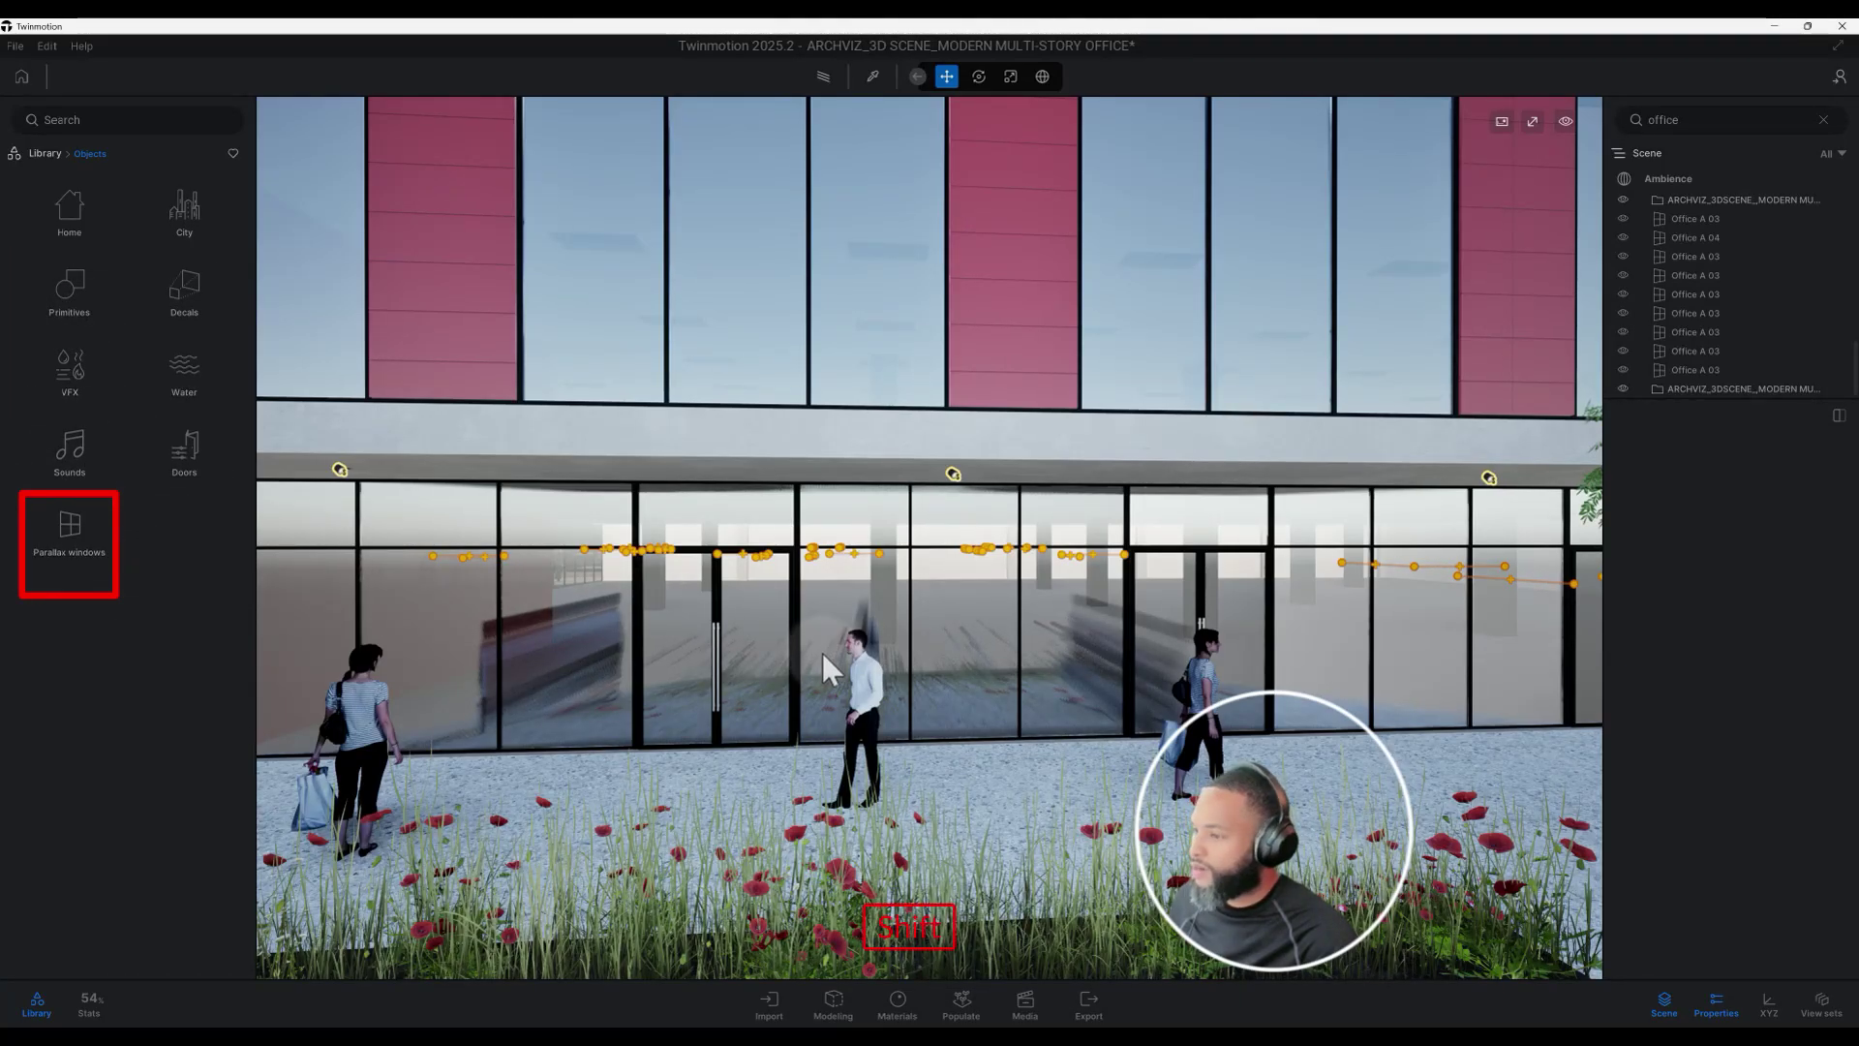
Examine the storefront glass and entrance doors beside the pedestrian walkway from oblique angles
shift+middle_drag(822, 653, 376, 537)
scroll(895, 647, down, 3)
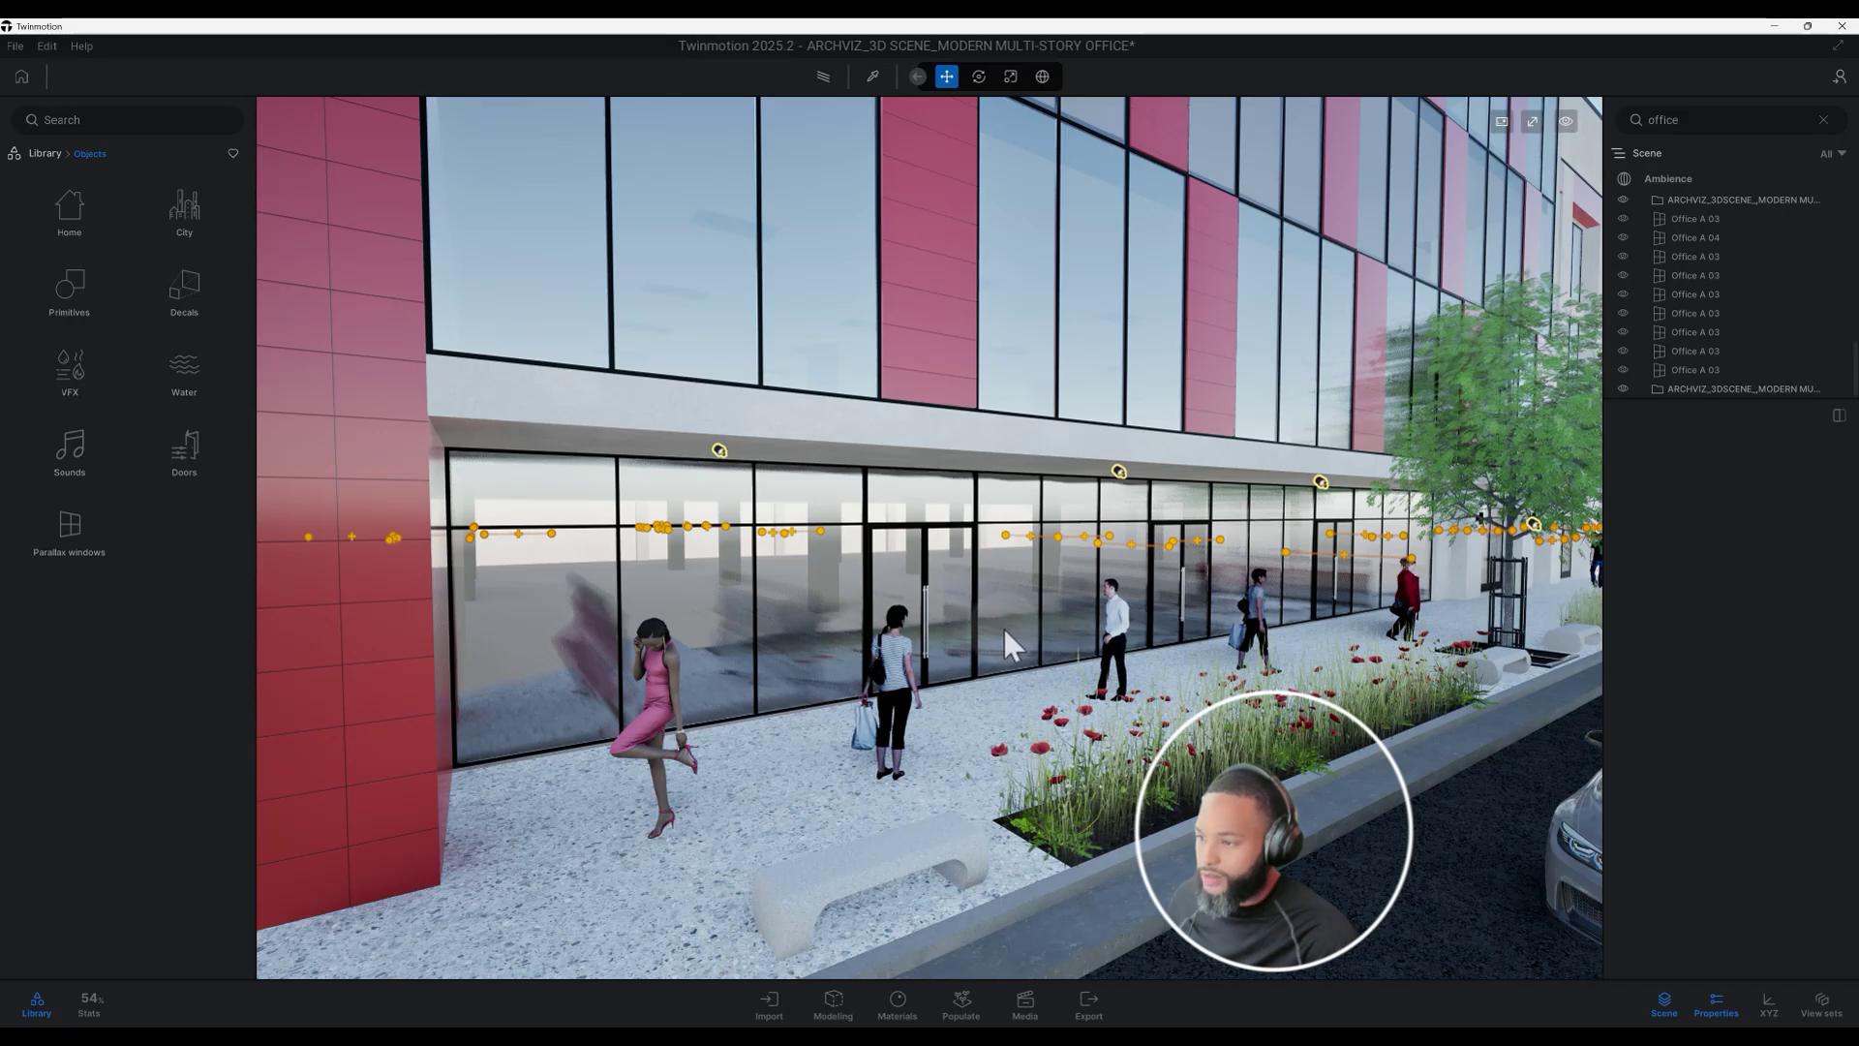
shift+middle_drag(1003, 628, 1007, 627)
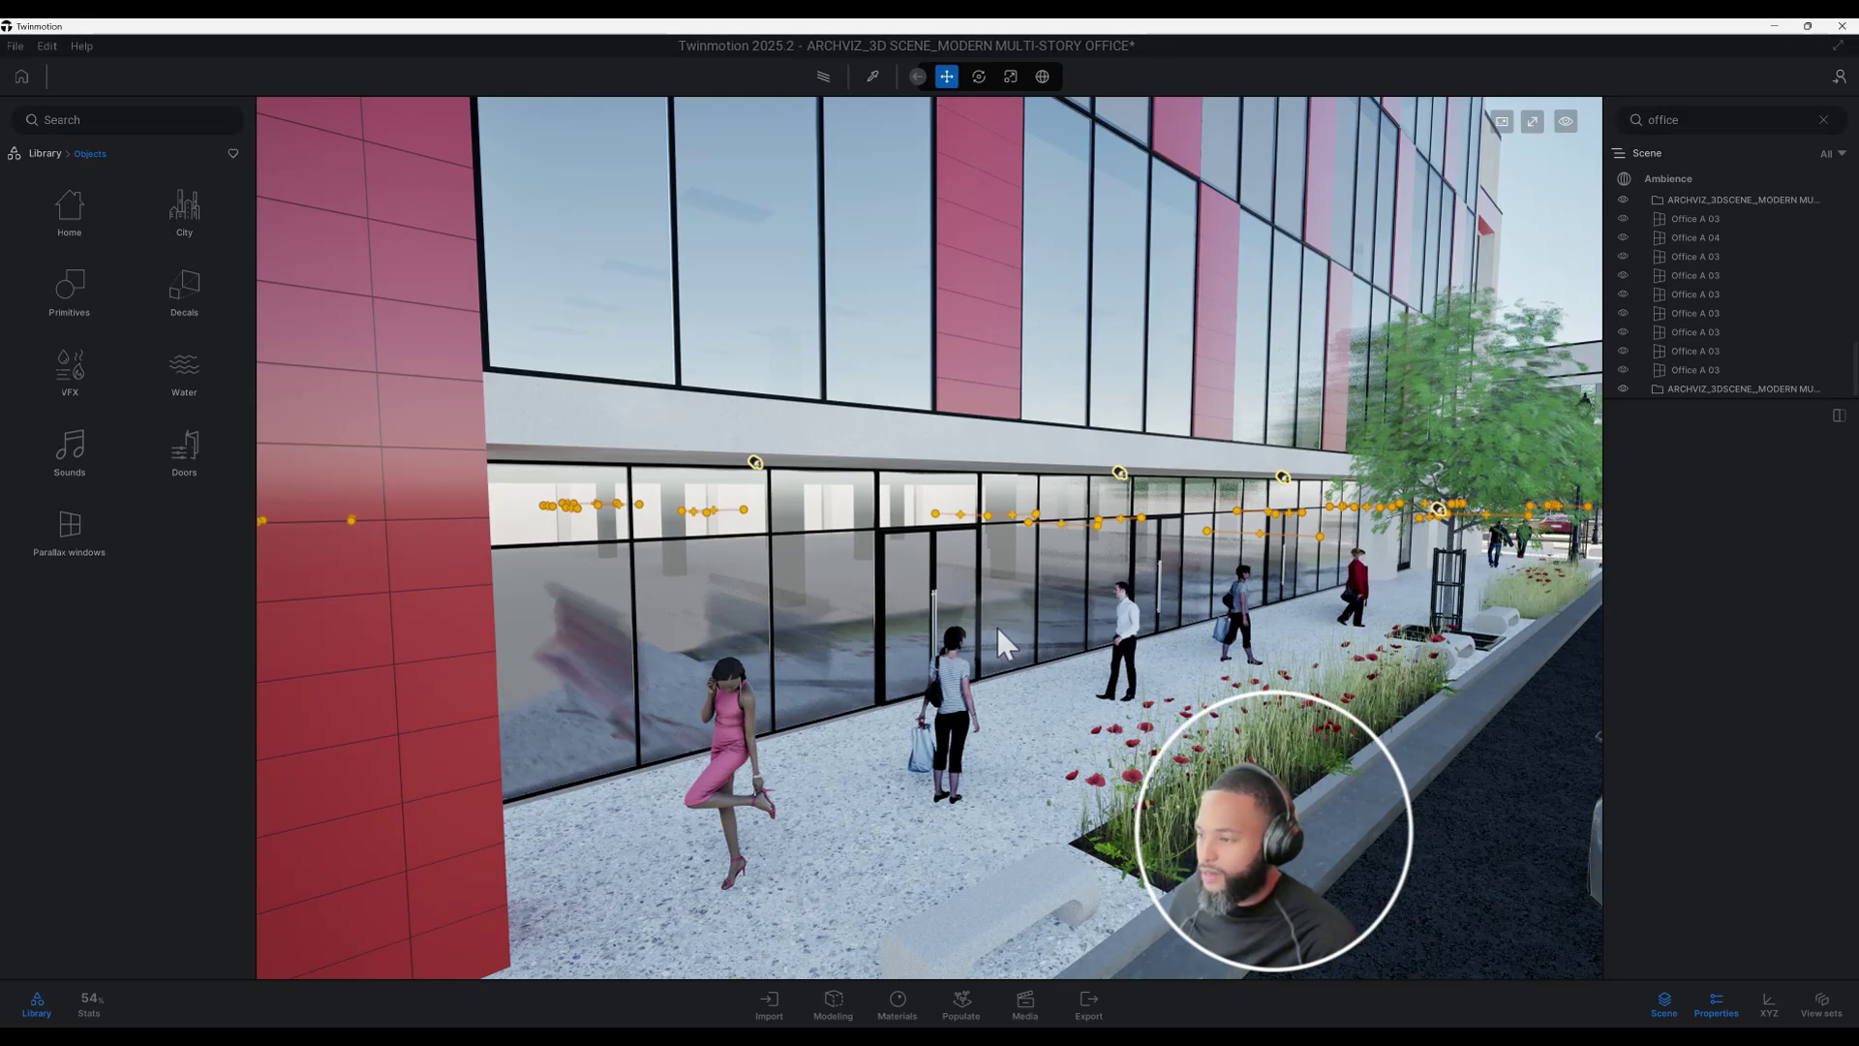
shift+middle_drag(997, 628, 997, 628)
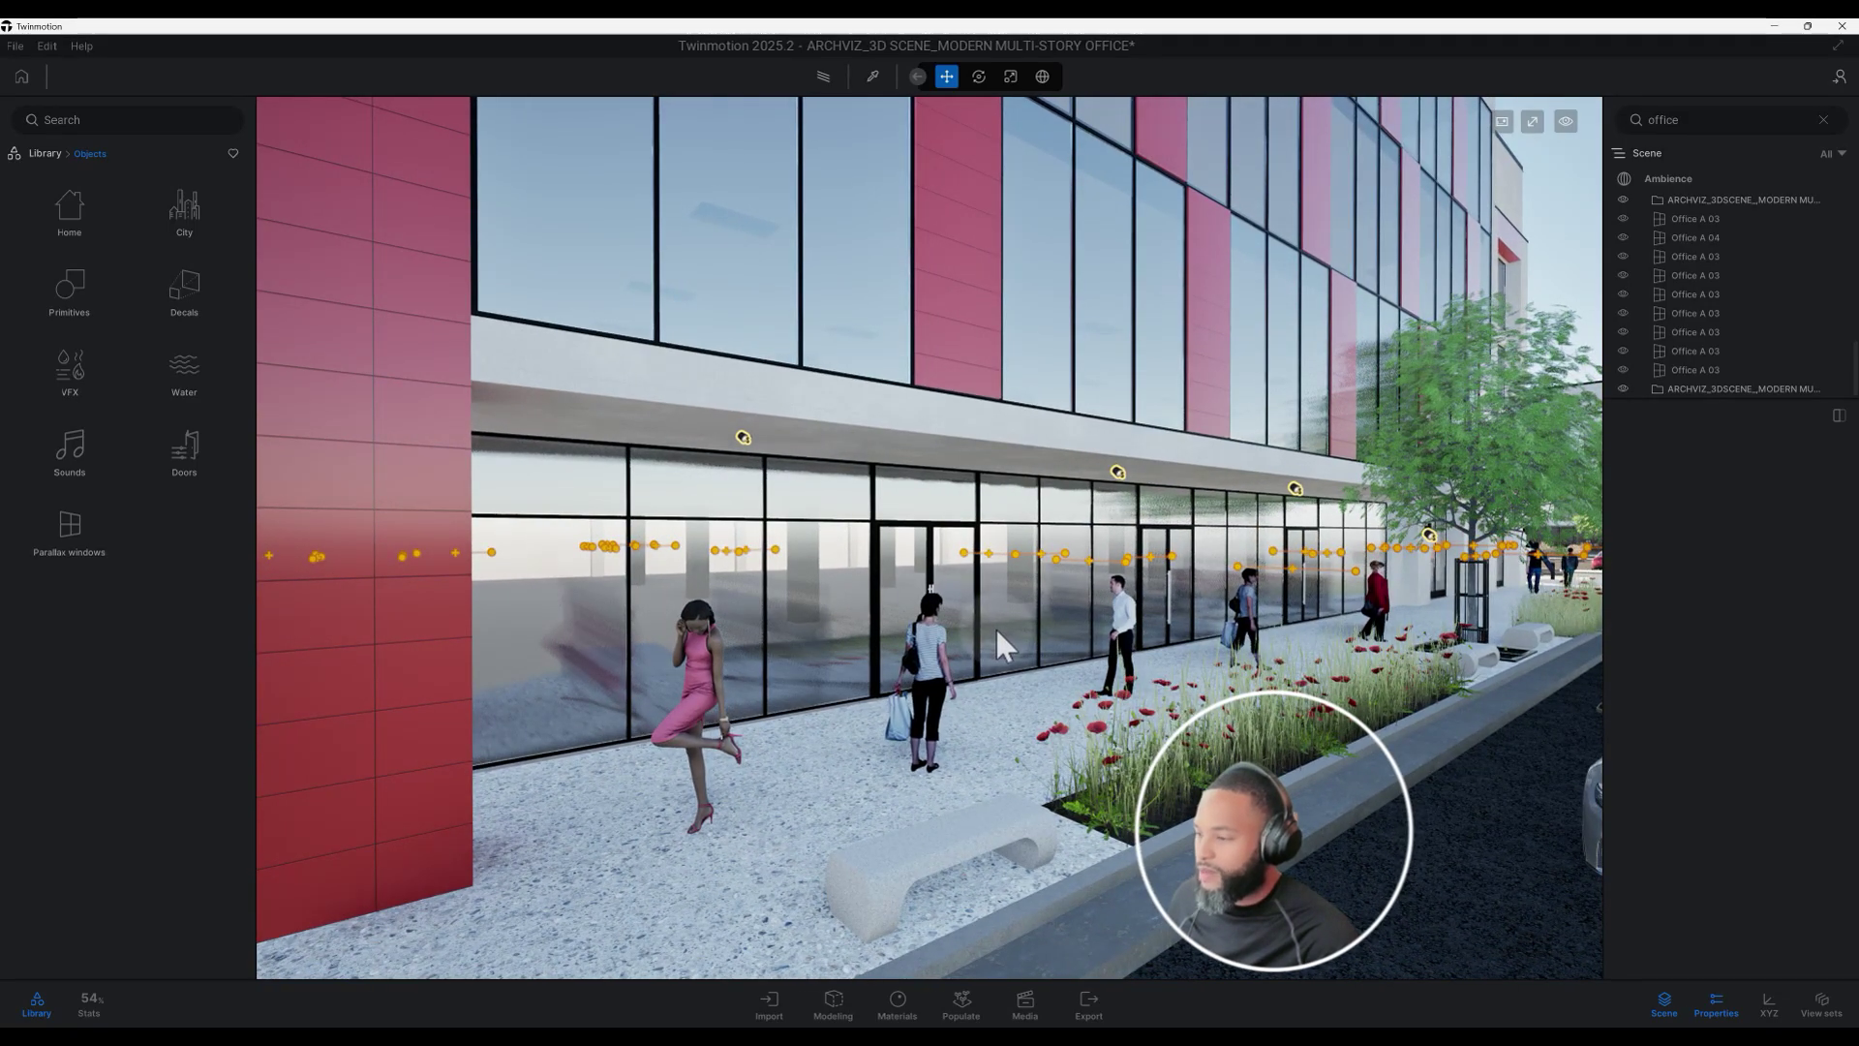
scroll(996, 625, up, 2)
middle_drag(996, 625, 1009, 620)
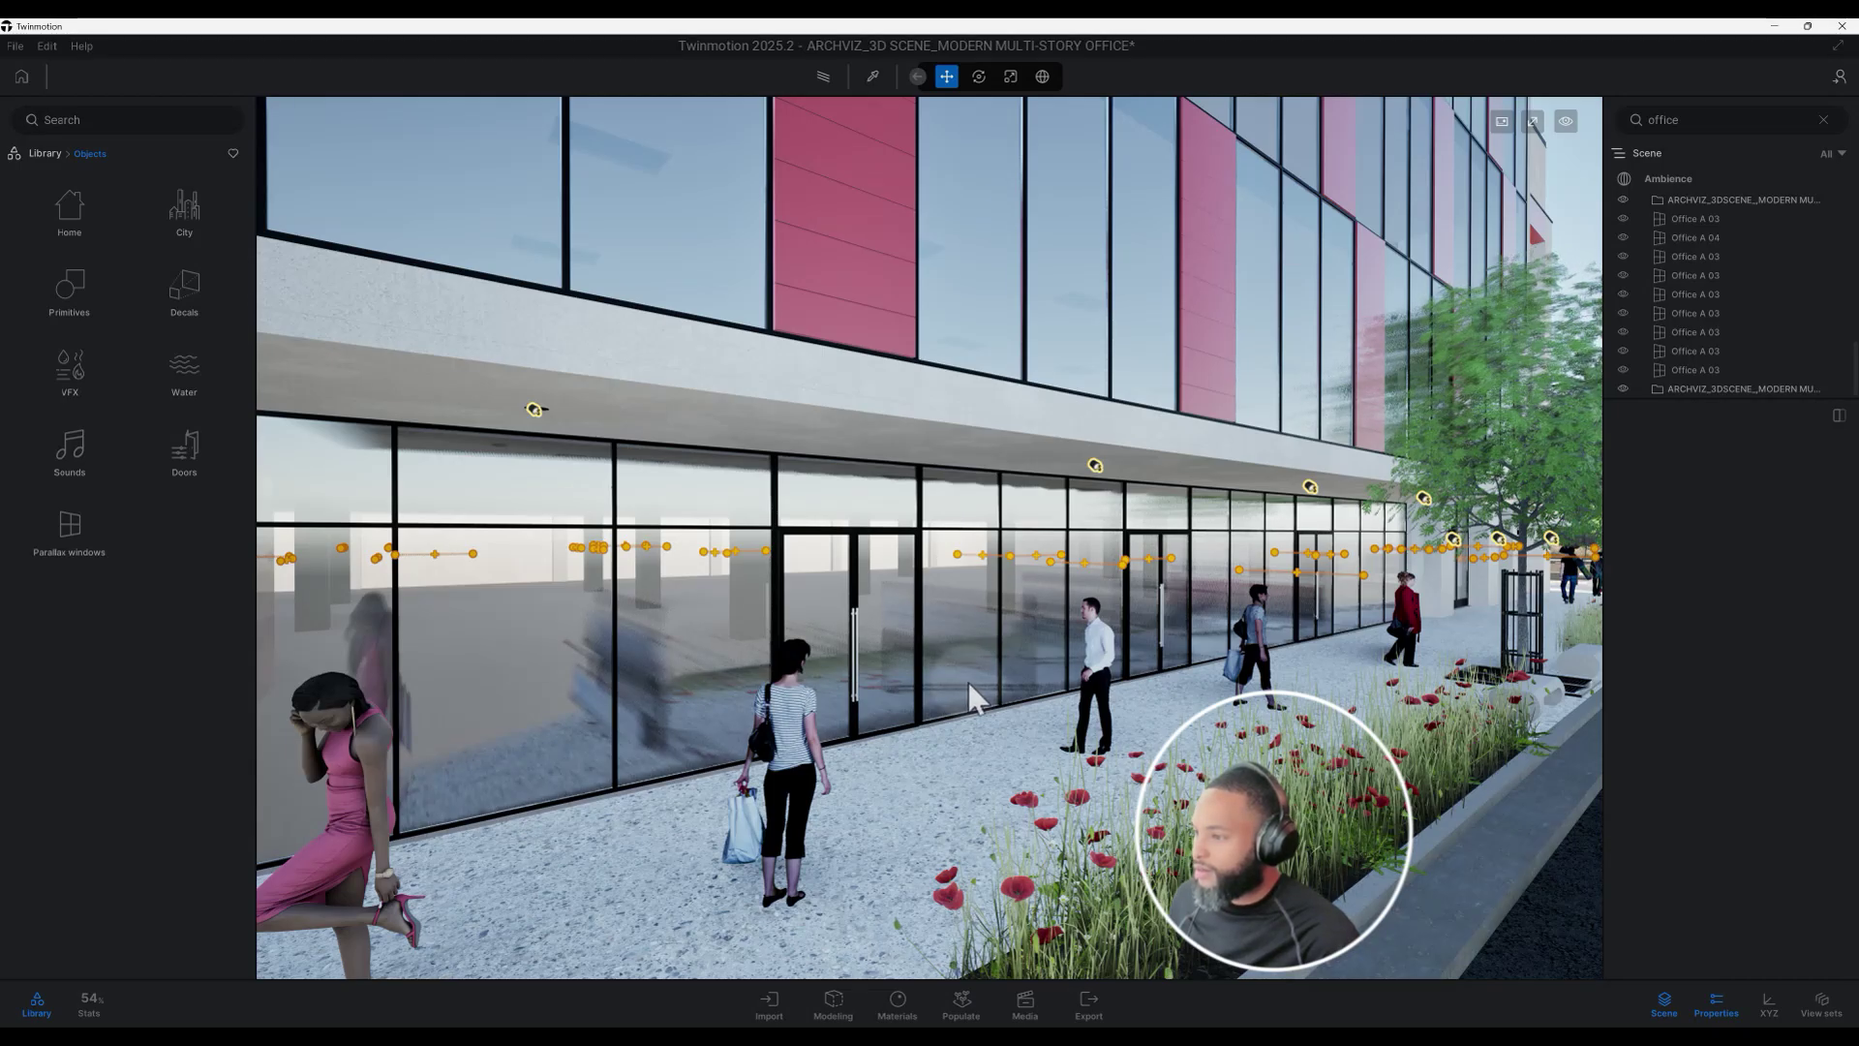
scroll(968, 682, down, 3)
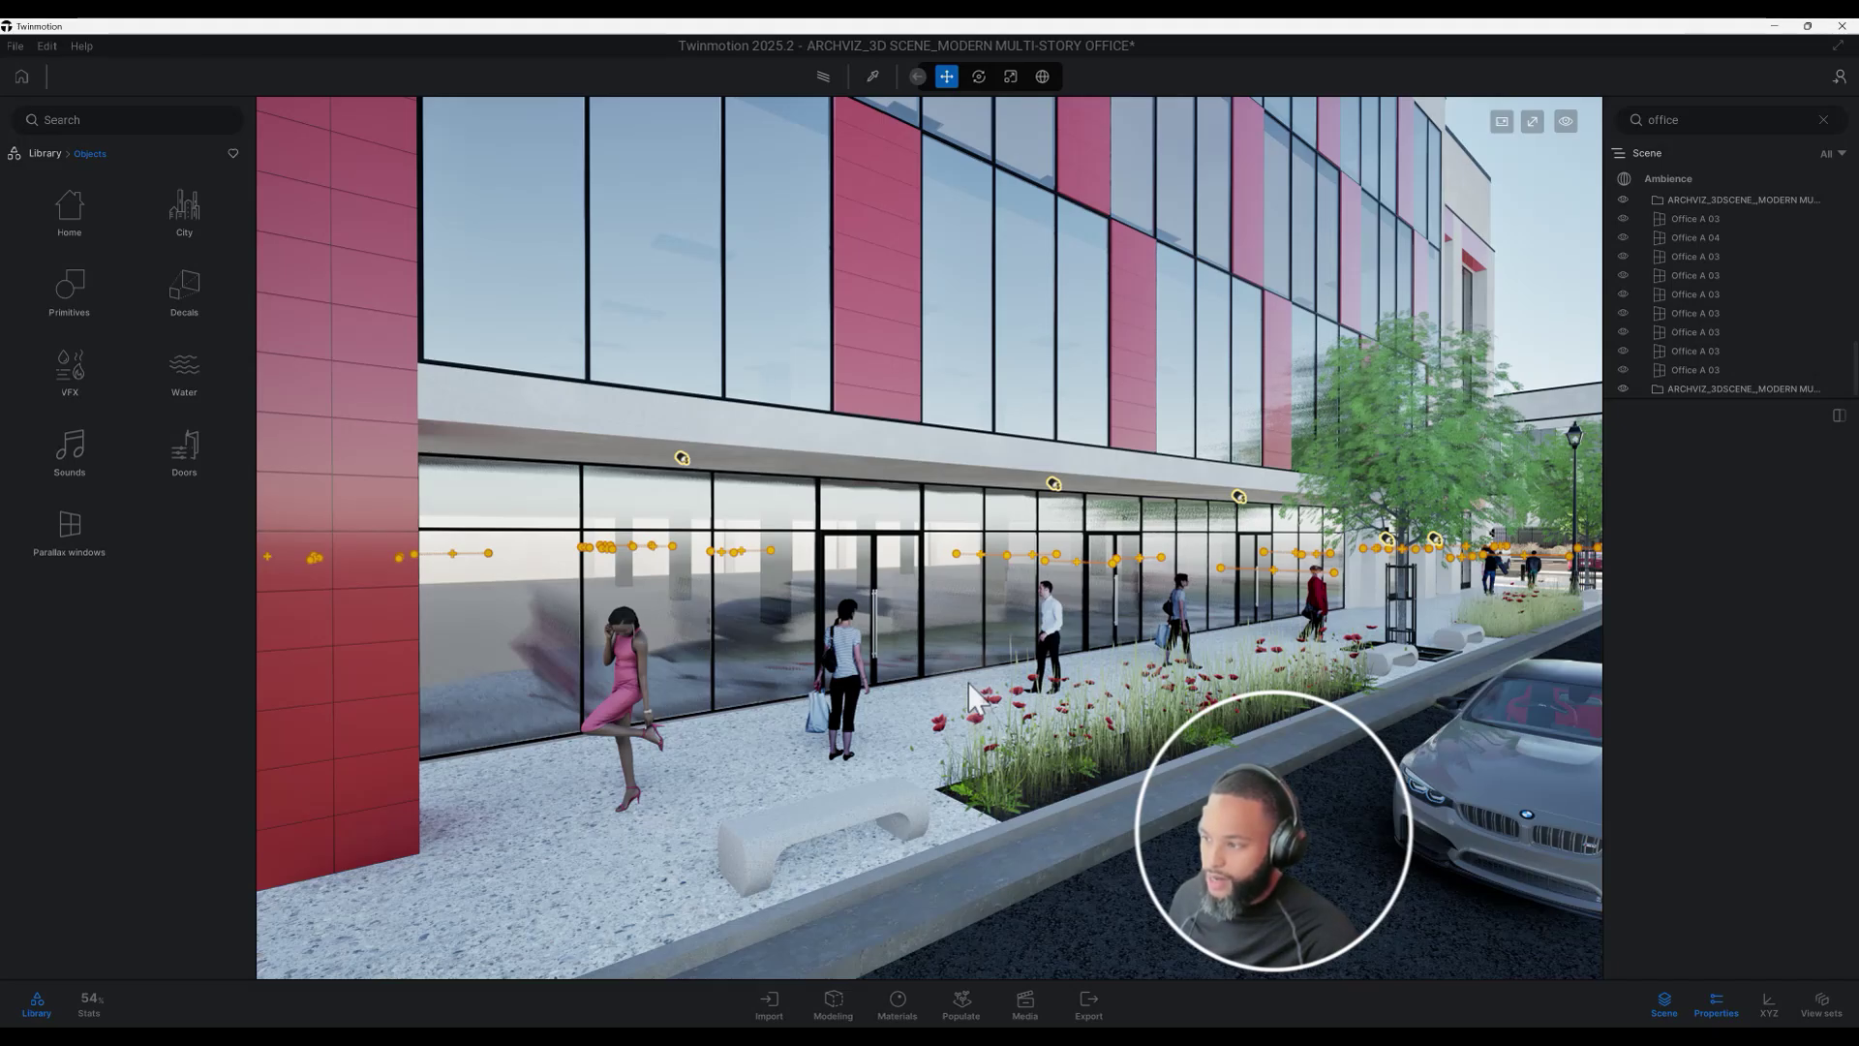
Look through the storefront into the building's ground-floor interior and compare it with the view from the street
middle_drag(947, 674, 916, 728)
scroll(933, 661, up, 10)
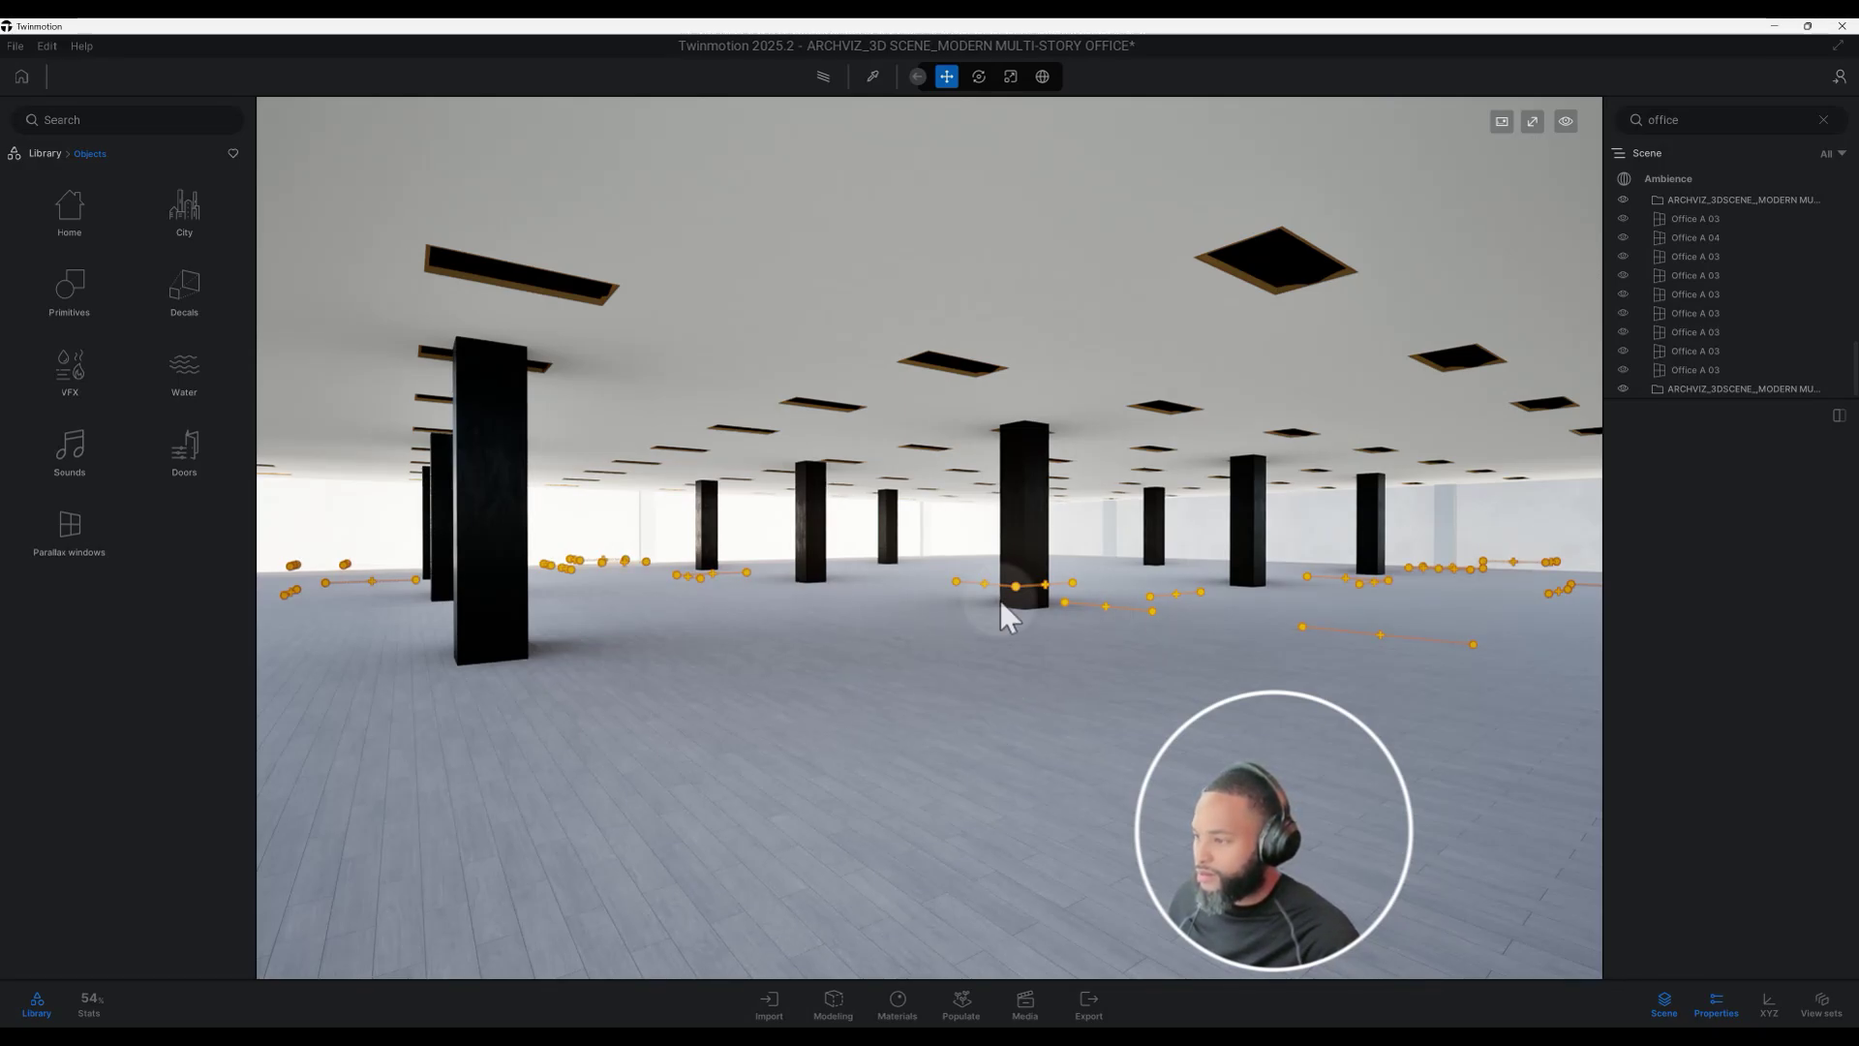
scroll(949, 636, down, 5)
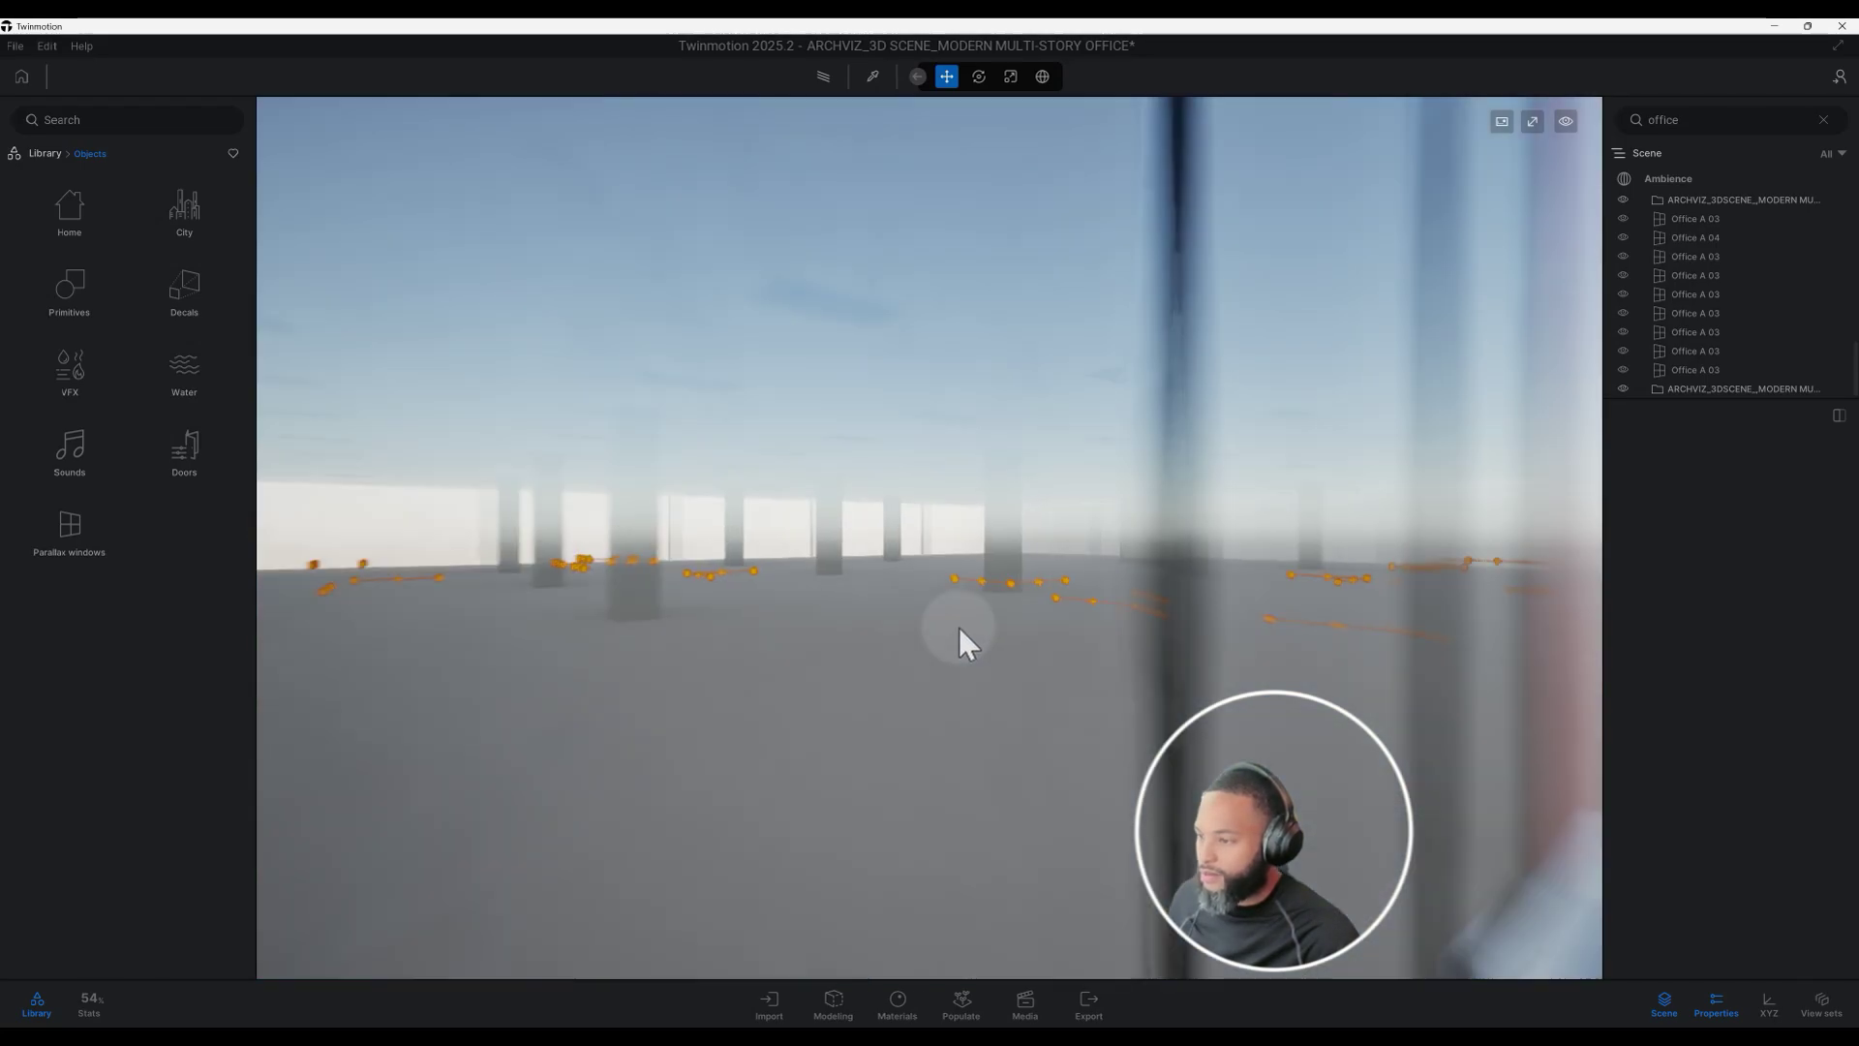
scroll(965, 631, down, 2)
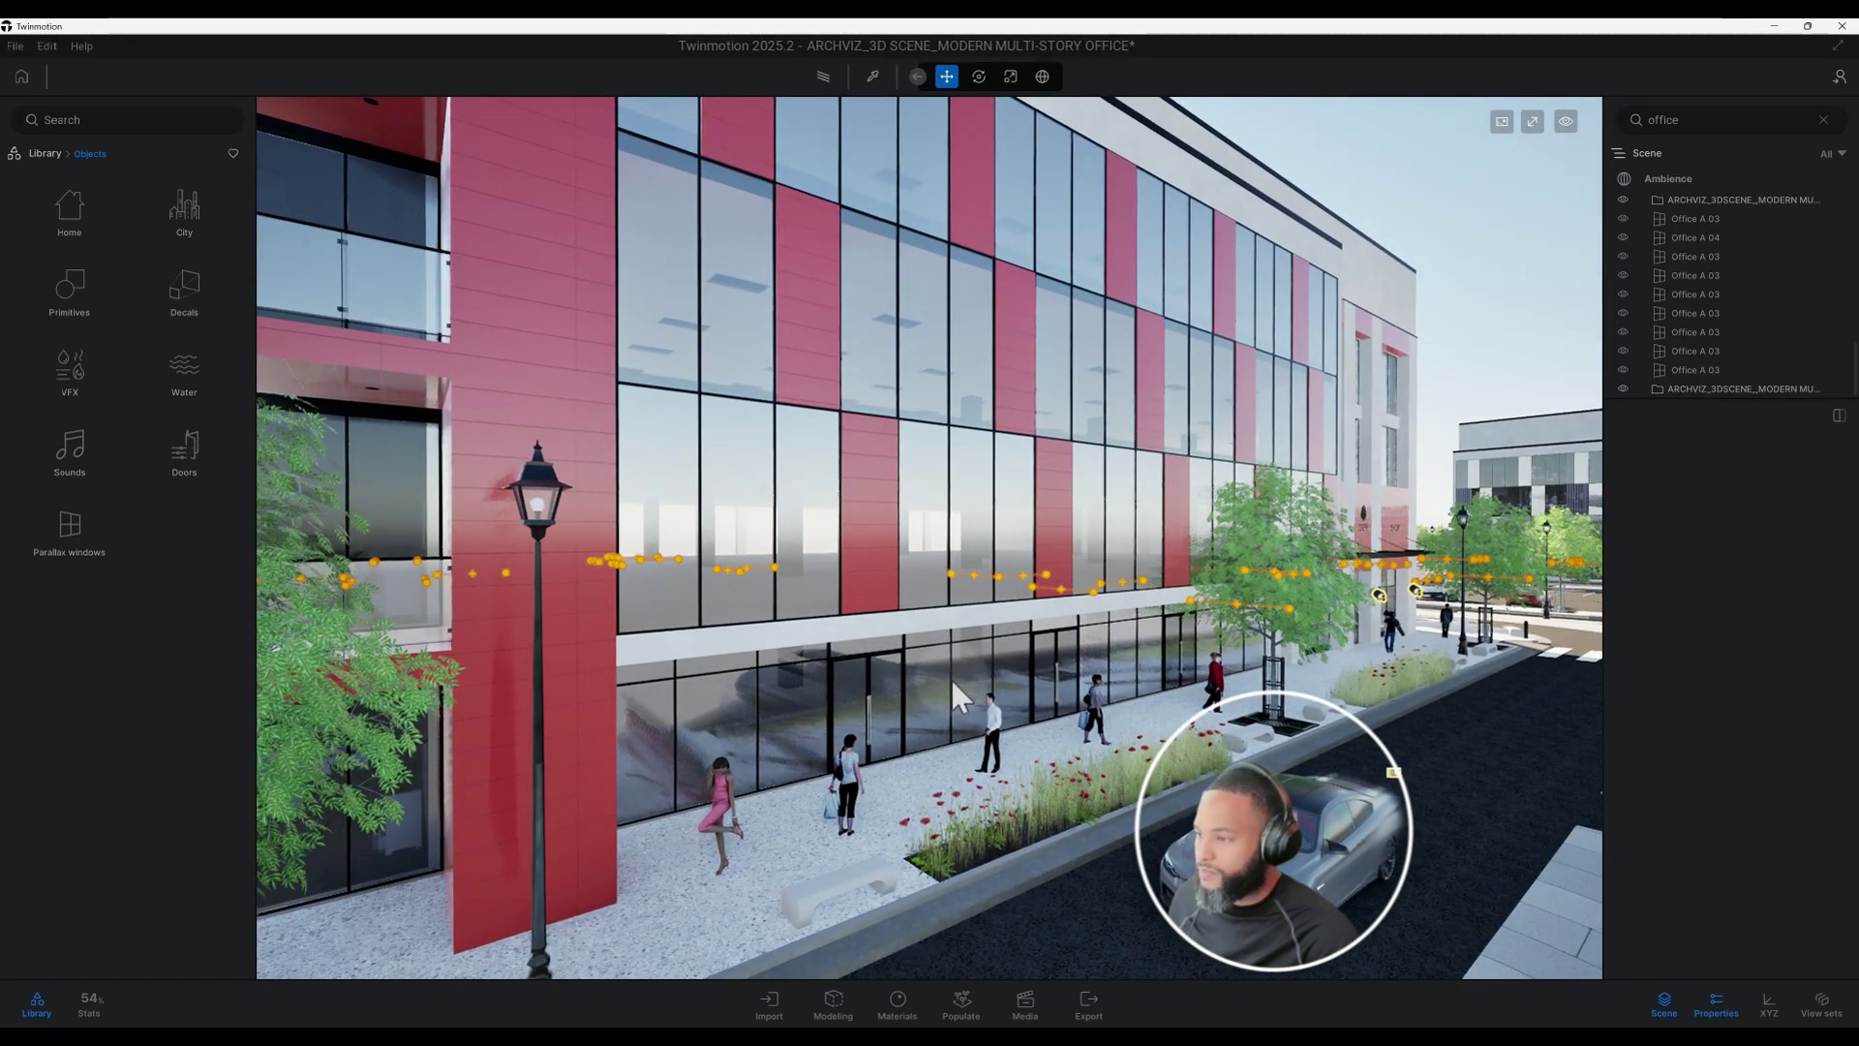
middle_drag(951, 678, 1001, 645)
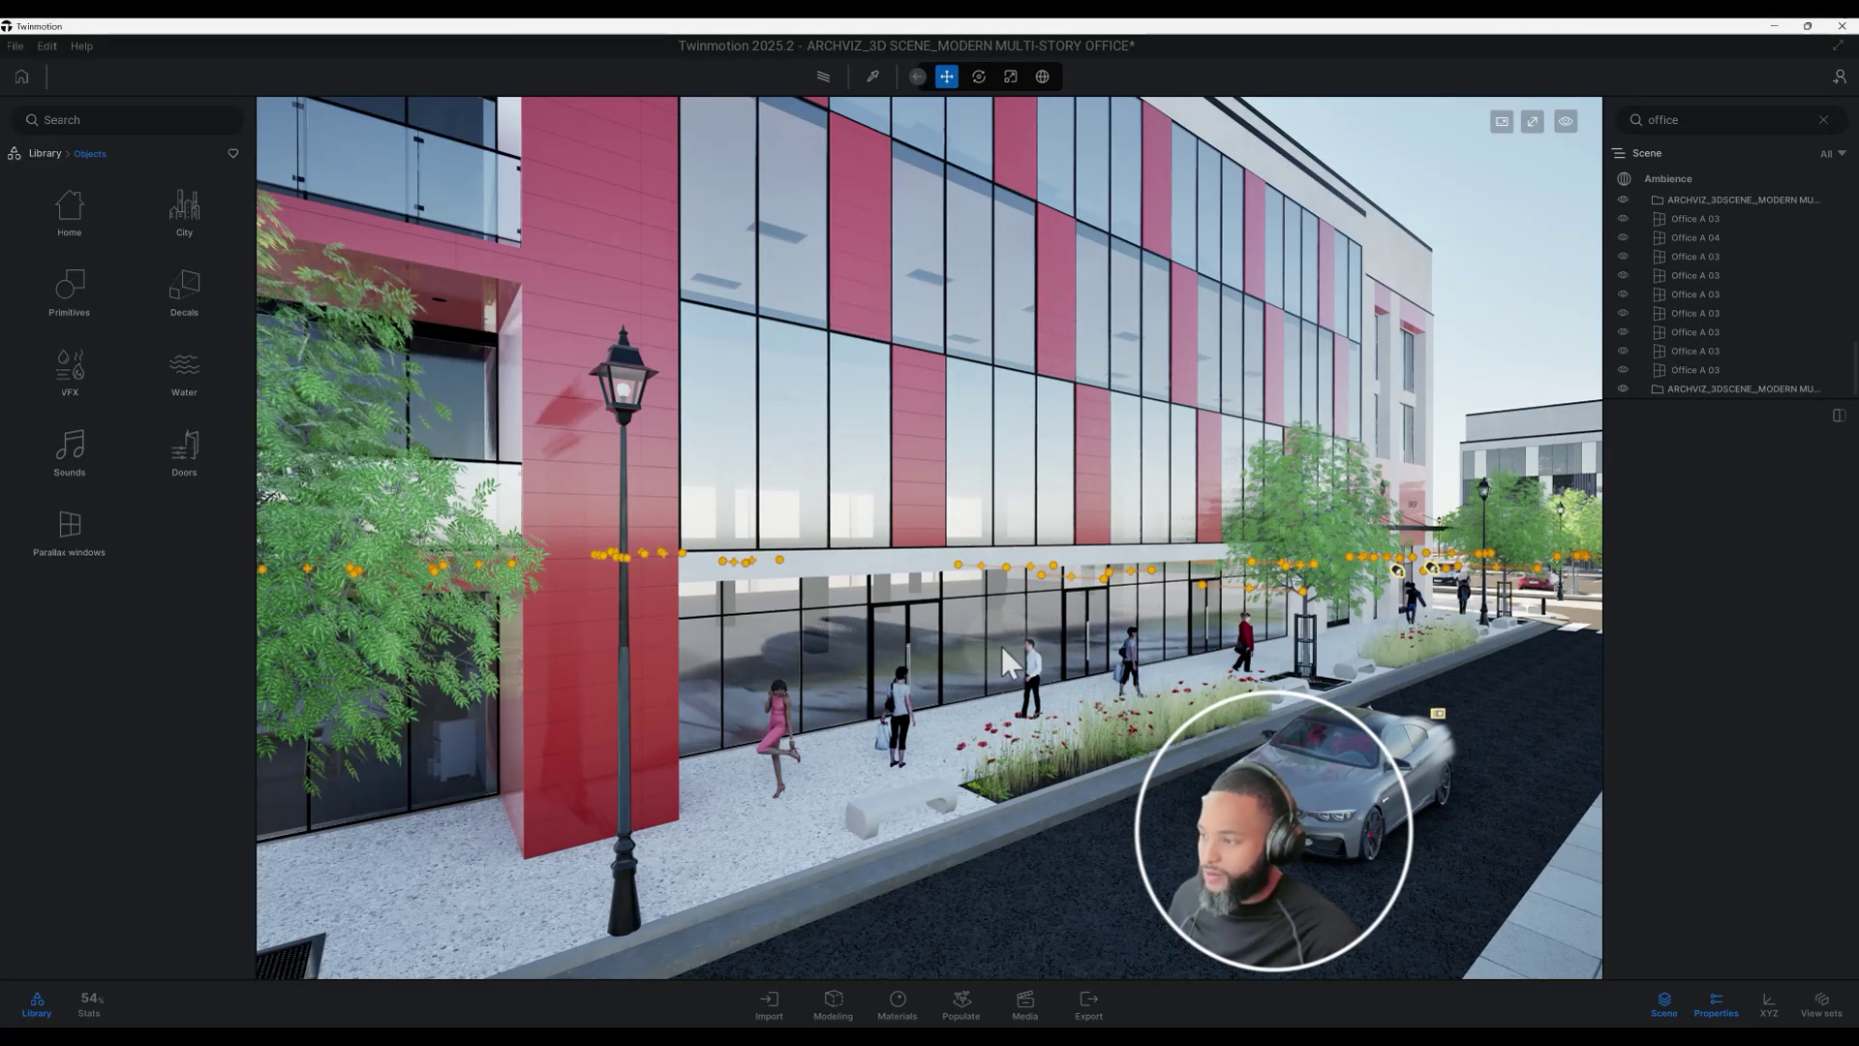
scroll(1001, 647, up, 2)
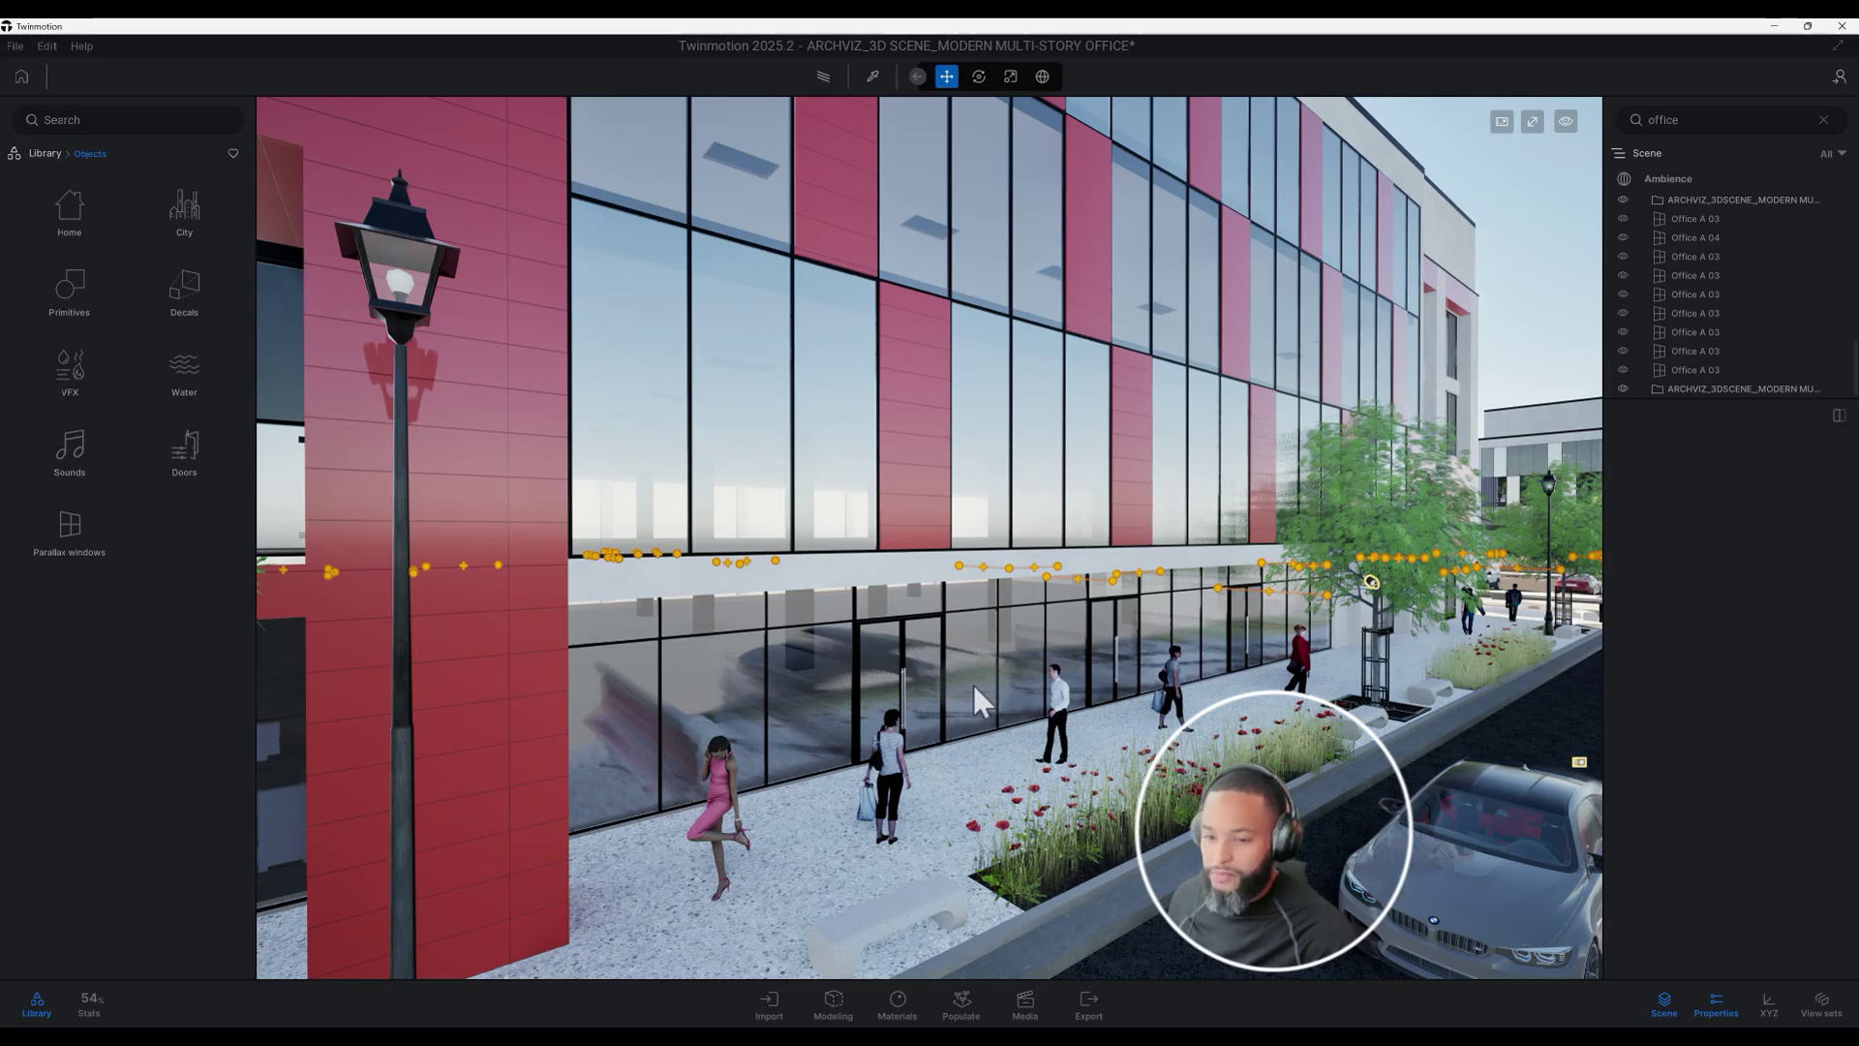
scroll(974, 683, up, 5)
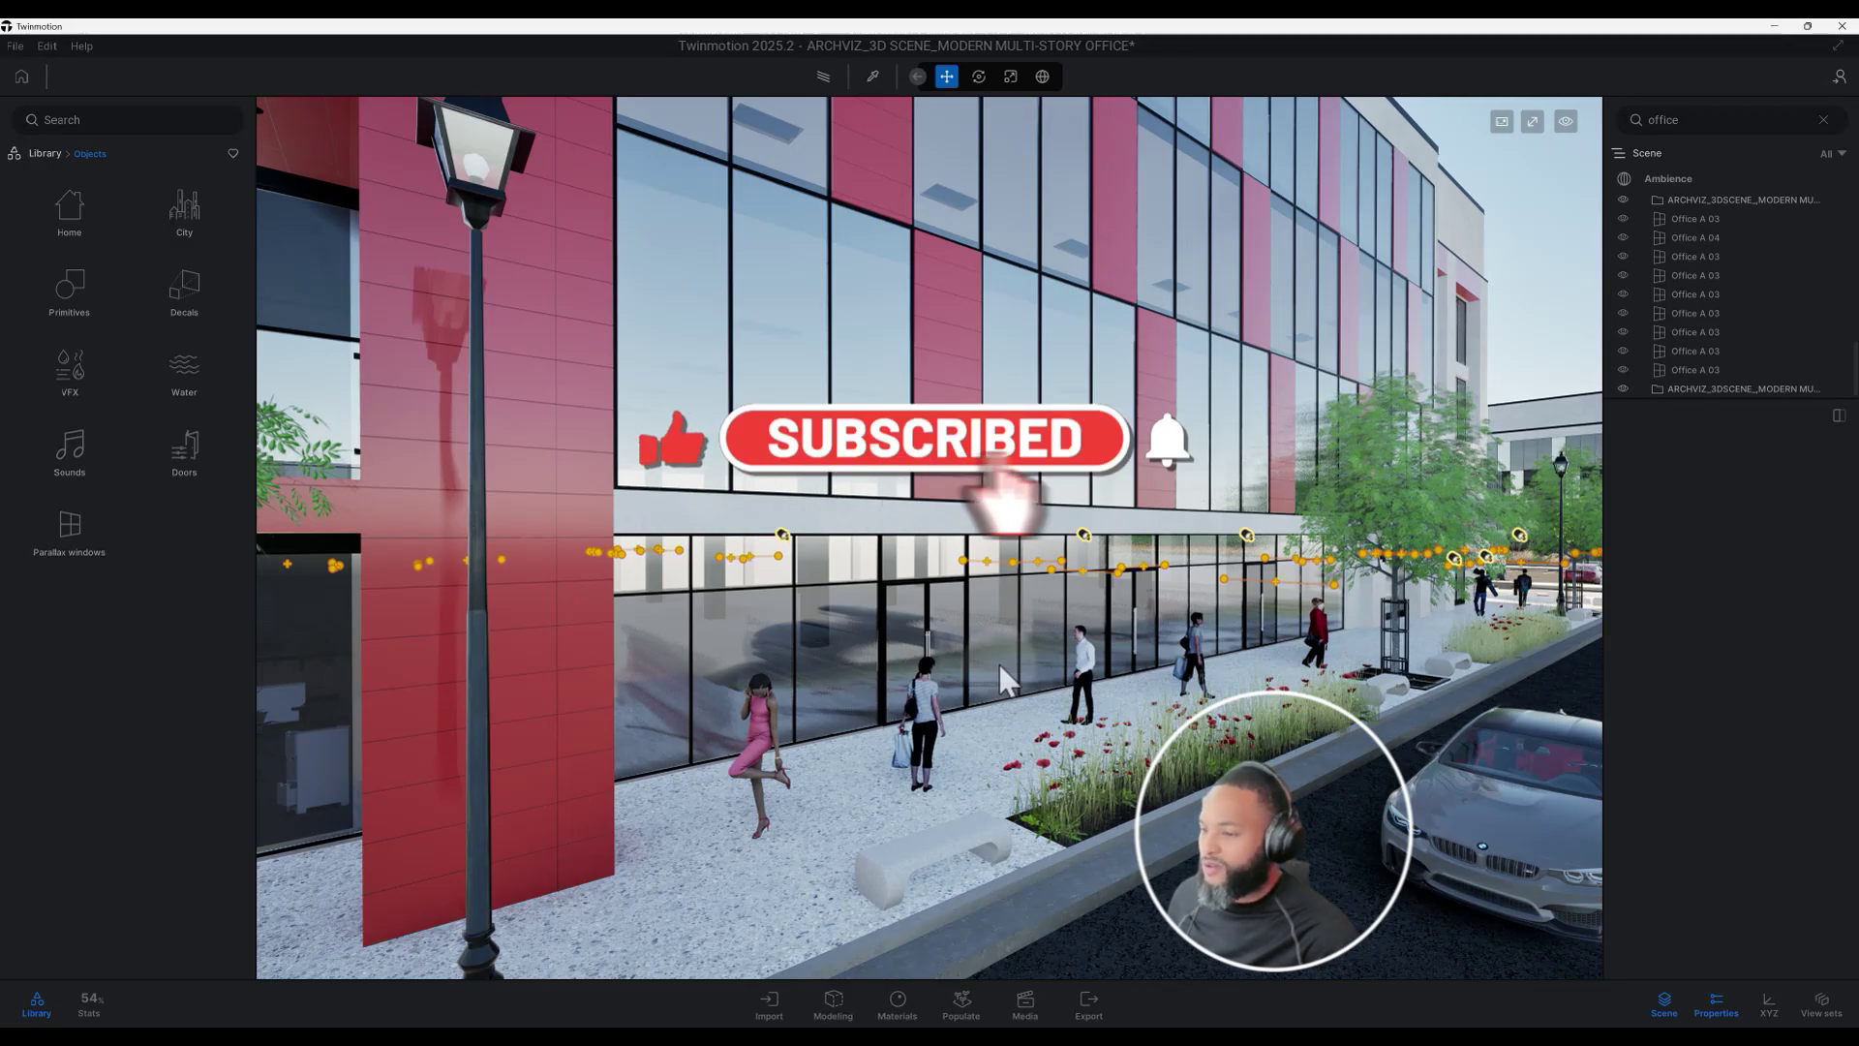
scroll(998, 664, up, 3)
scroll(707, 599, down, 5)
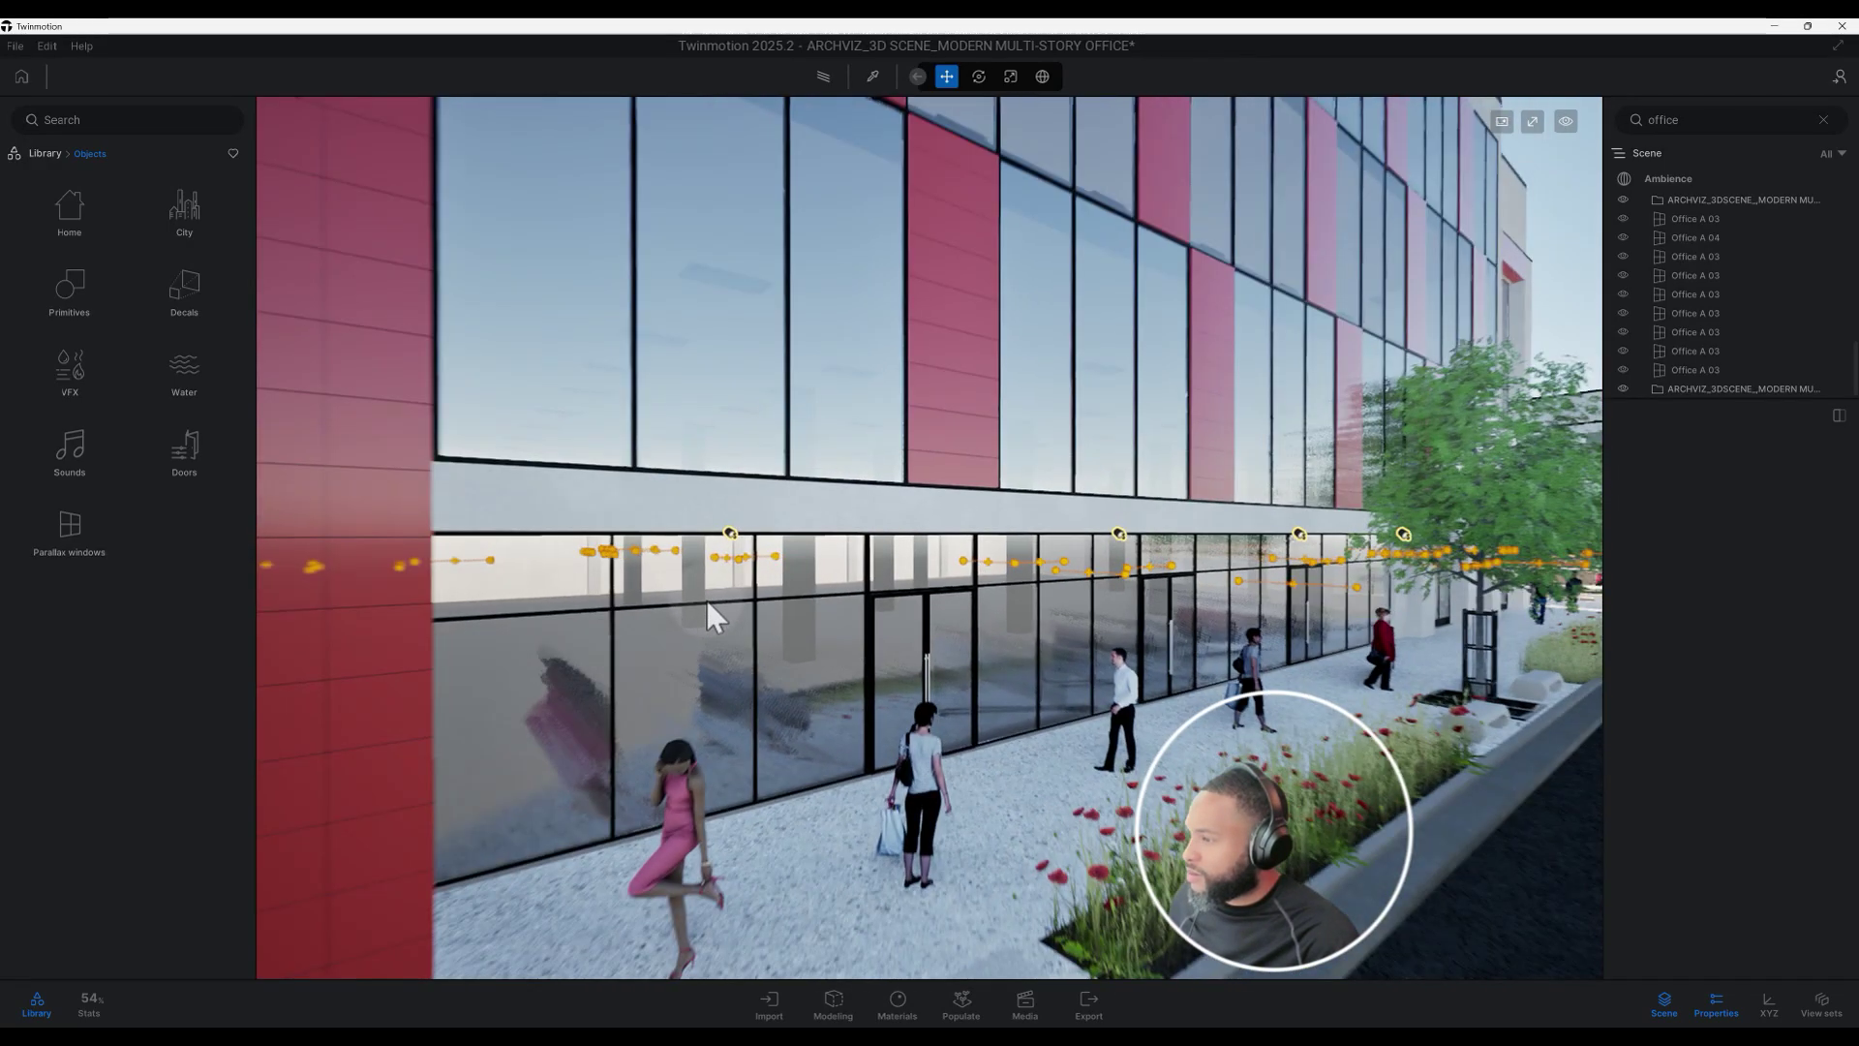
Open the Parallax windows category within the Objects library
click(118, 547)
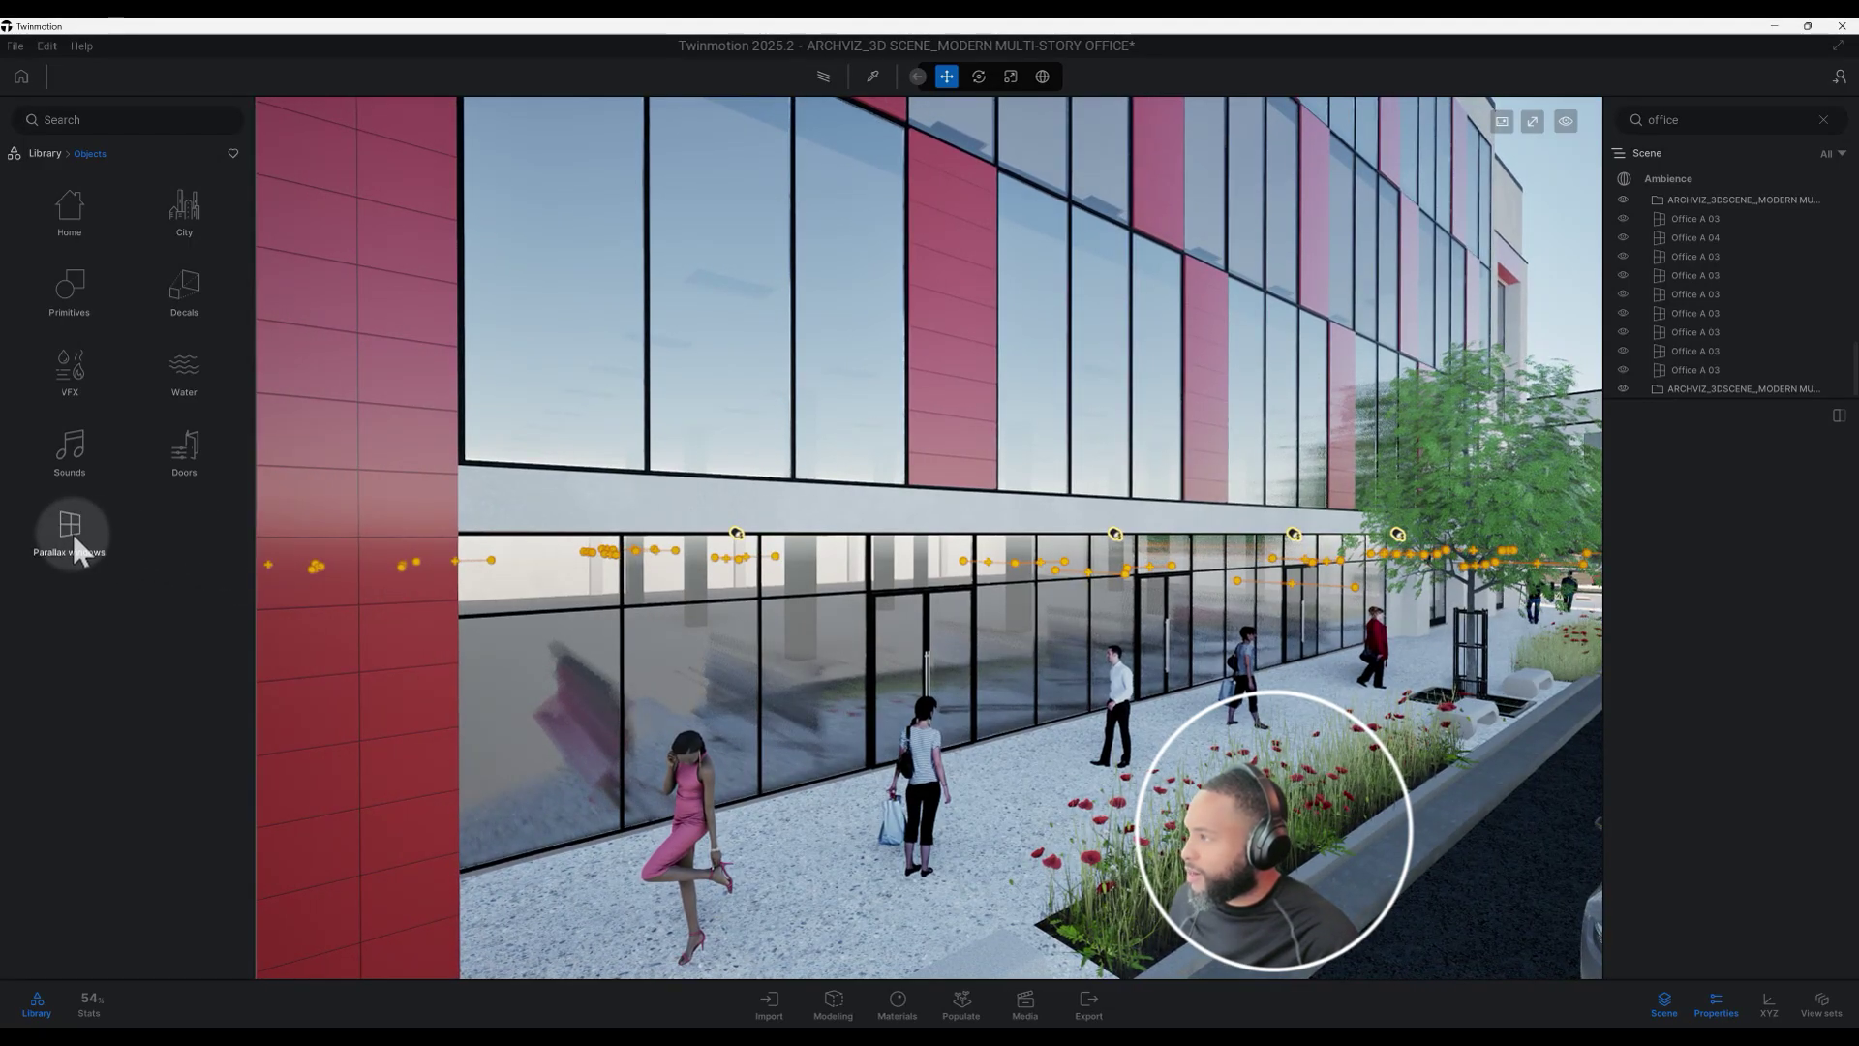
click(44, 151)
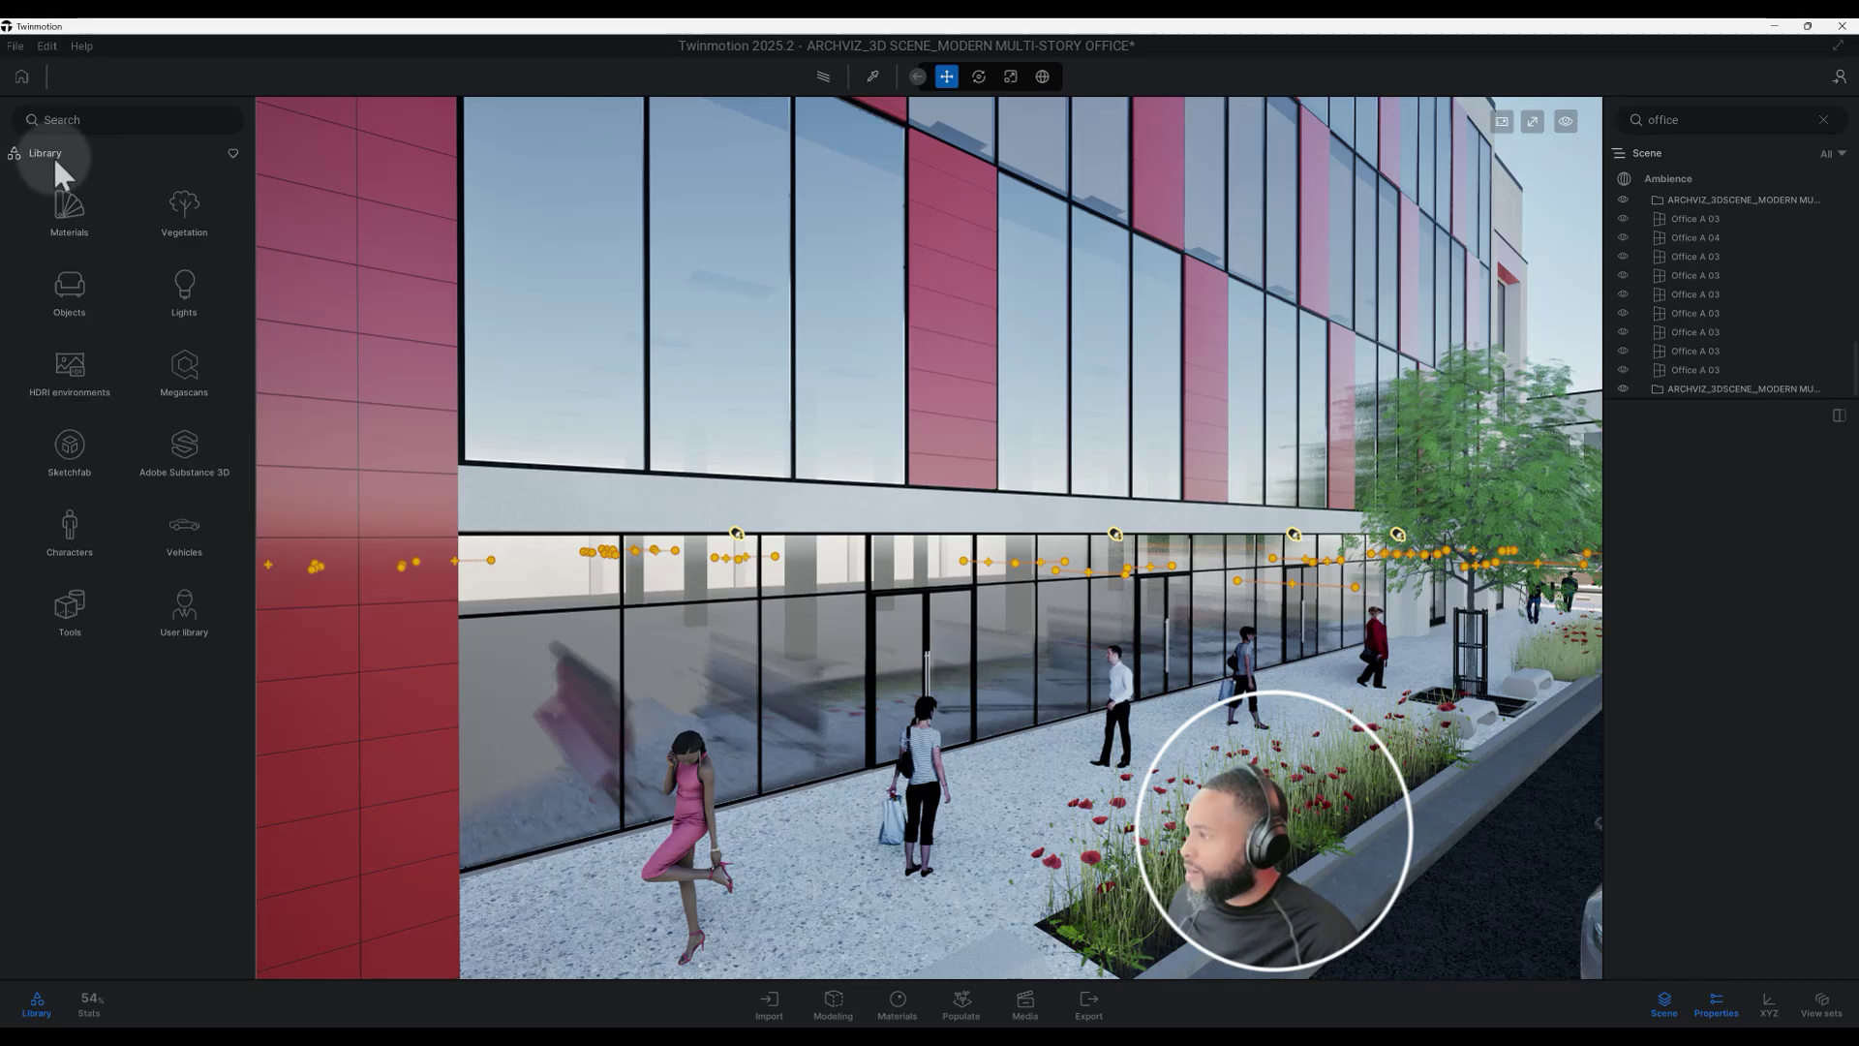
click(114, 531)
click(72, 291)
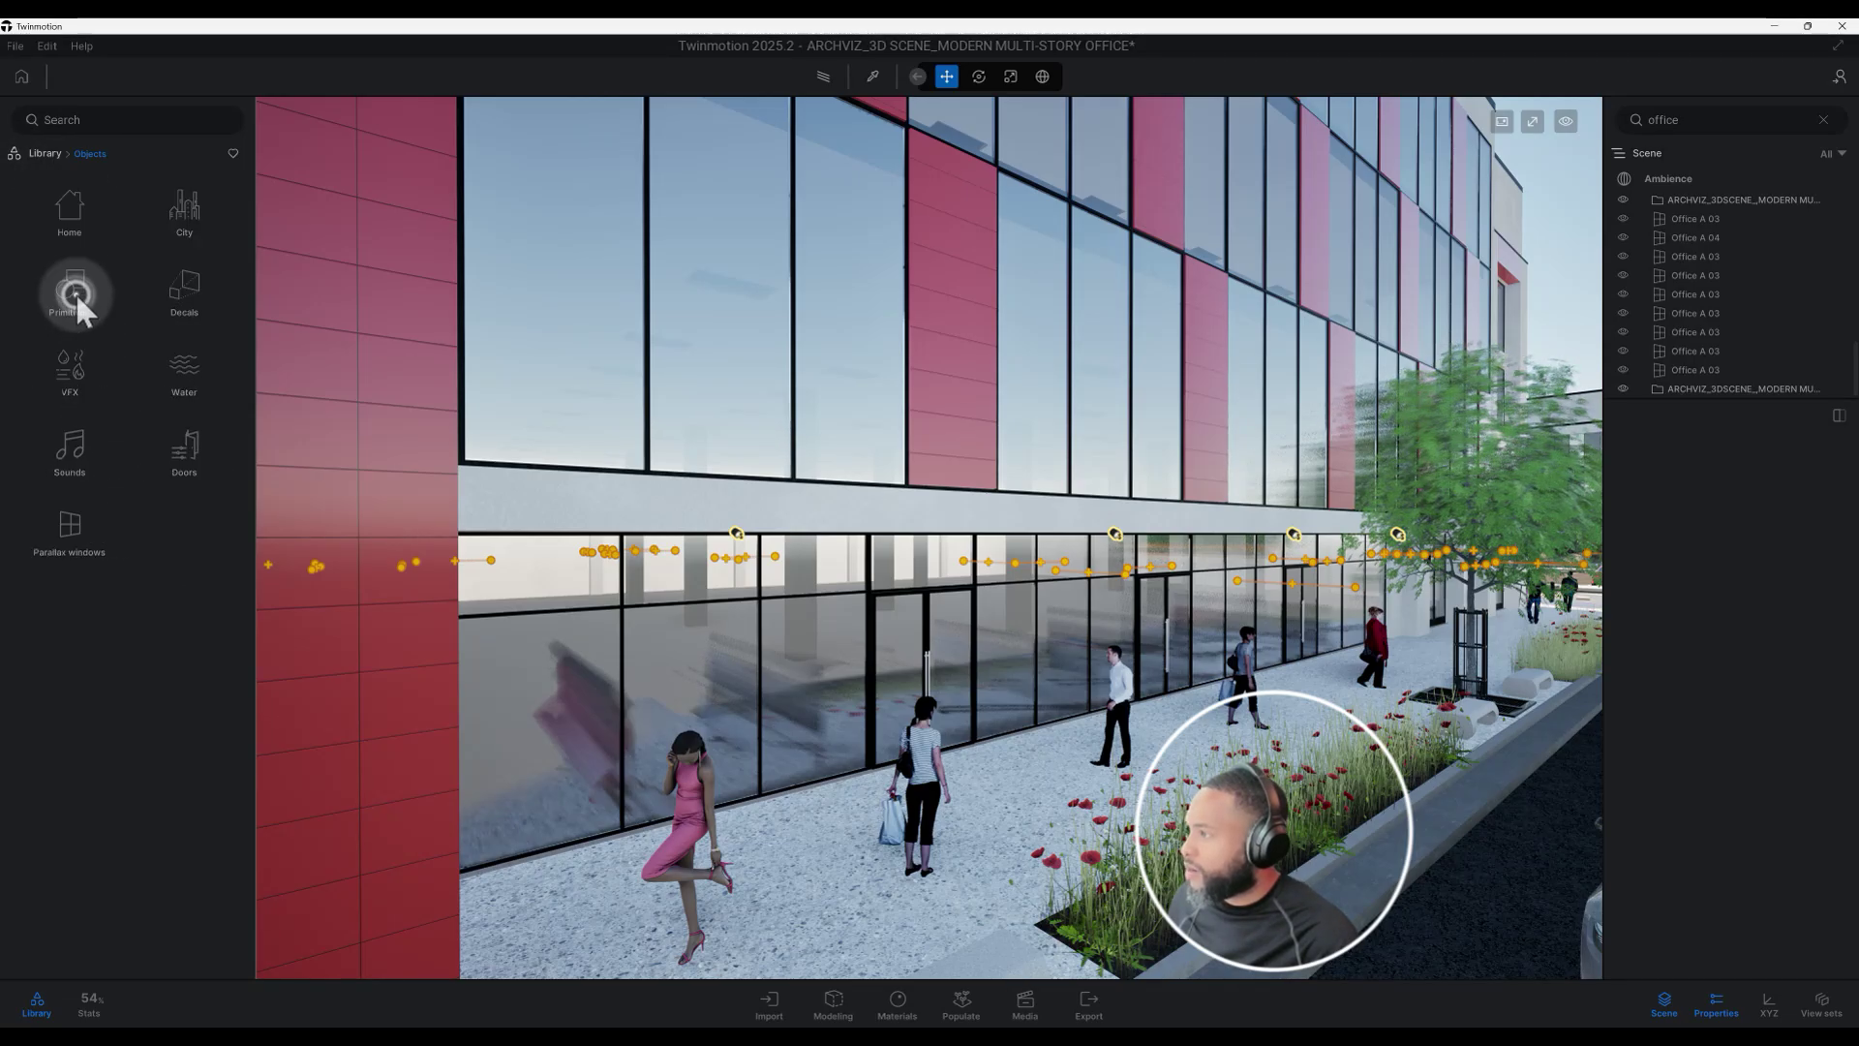
click(66, 531)
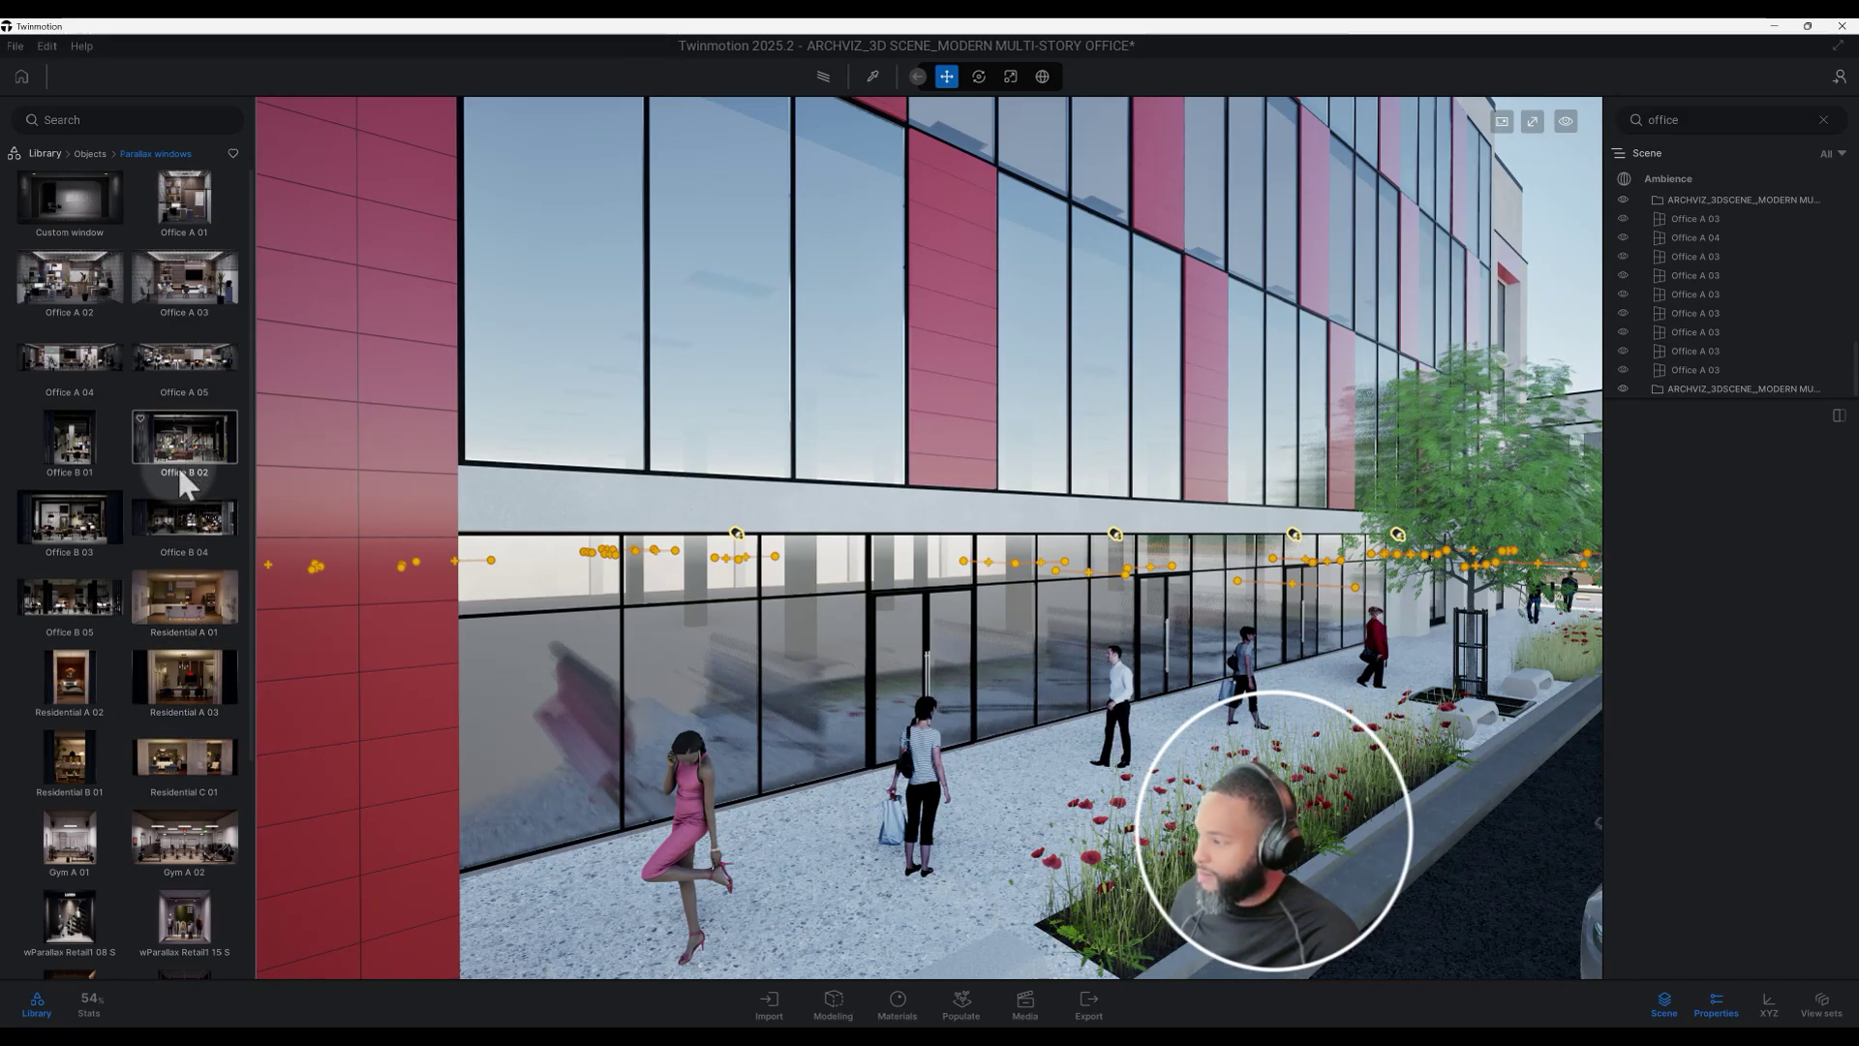
Browse the parallax window presets, covering the office, residential, gym and retail interiors
scroll(180, 552, down, 1)
scroll(158, 763, down, 1)
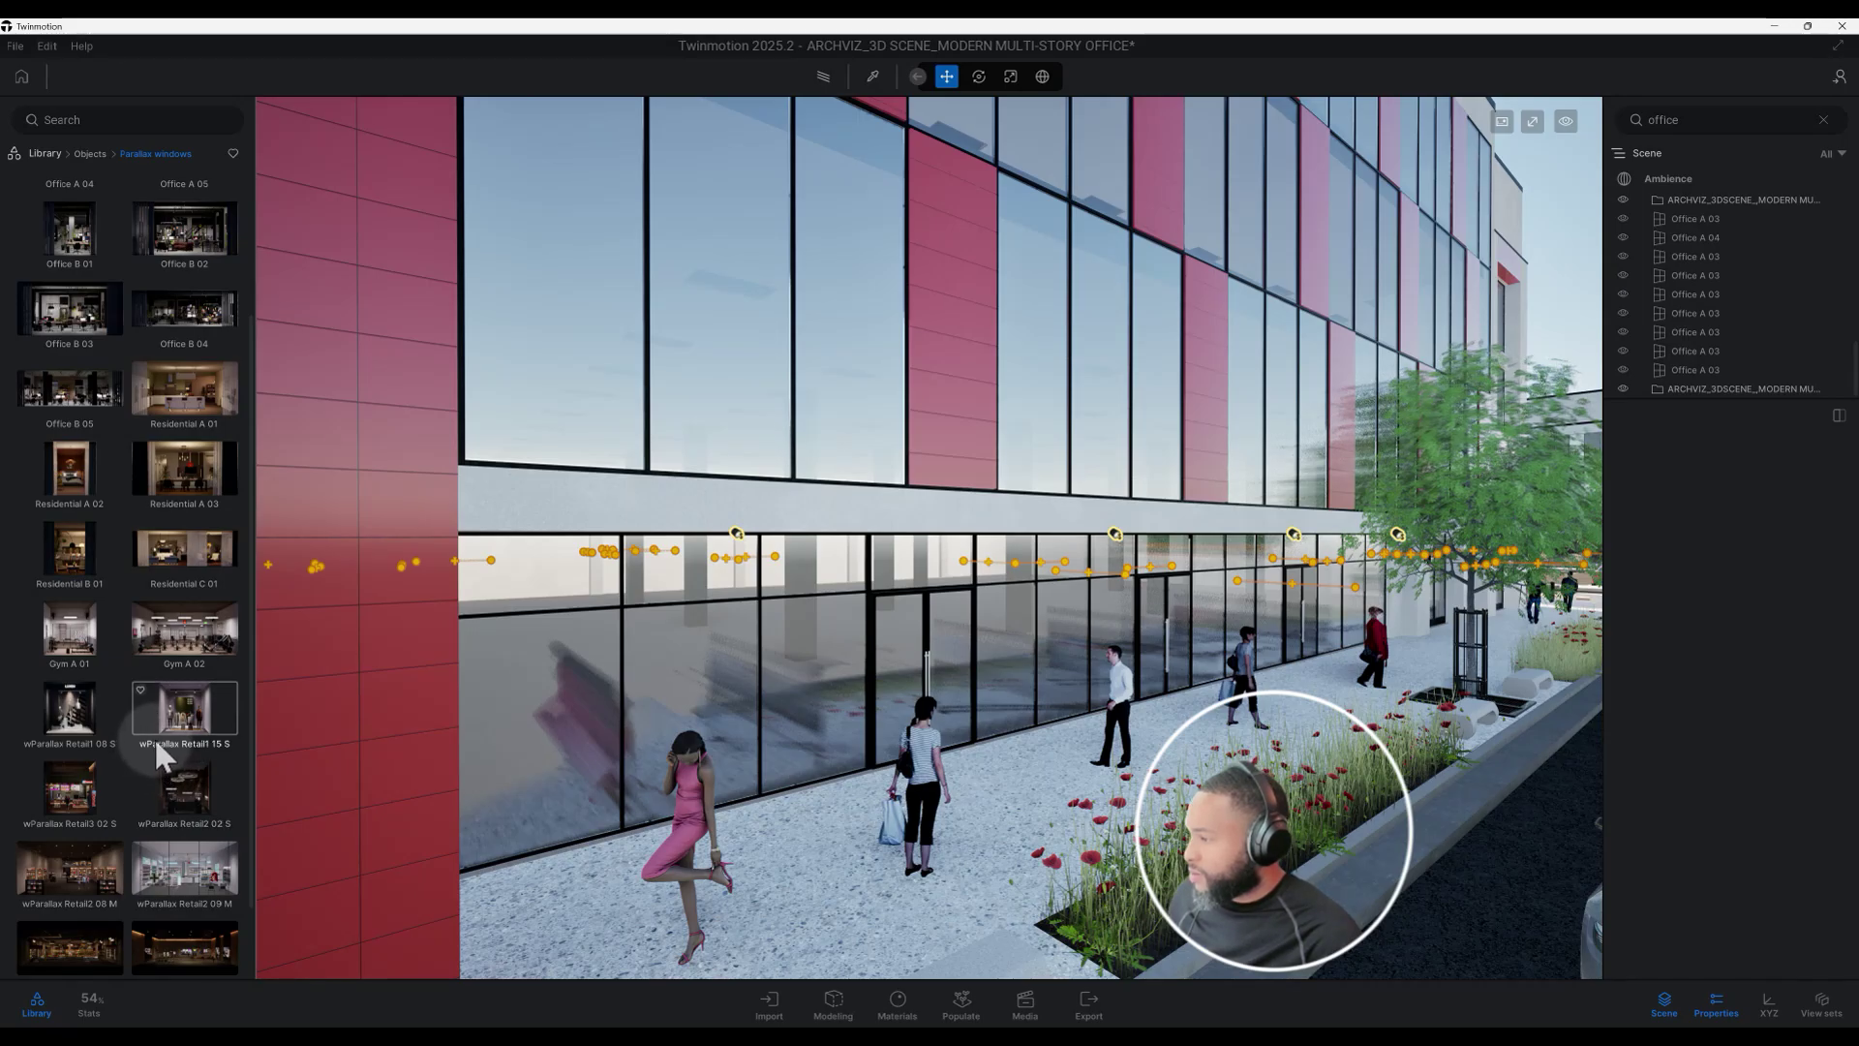
scroll(154, 736, down, 1)
scroll(176, 800, down, 1)
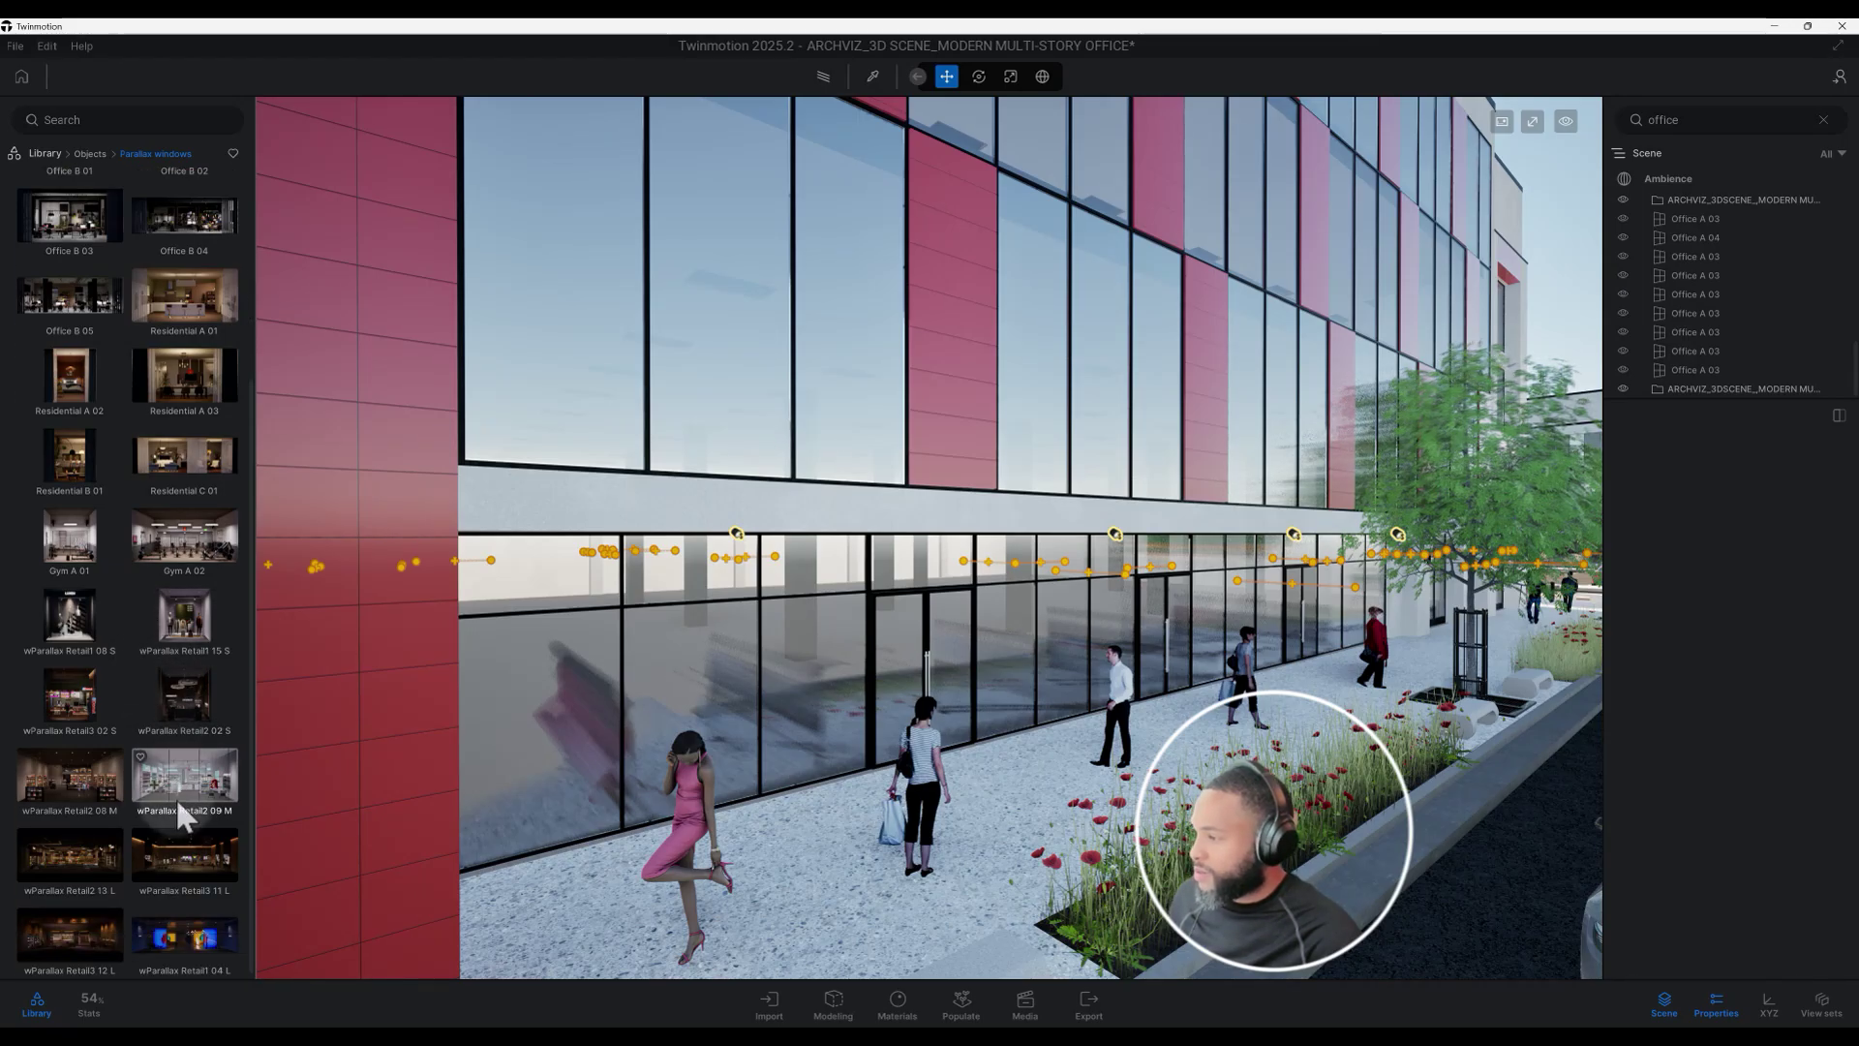
scroll(176, 795, up, 2)
scroll(177, 792, up, 4)
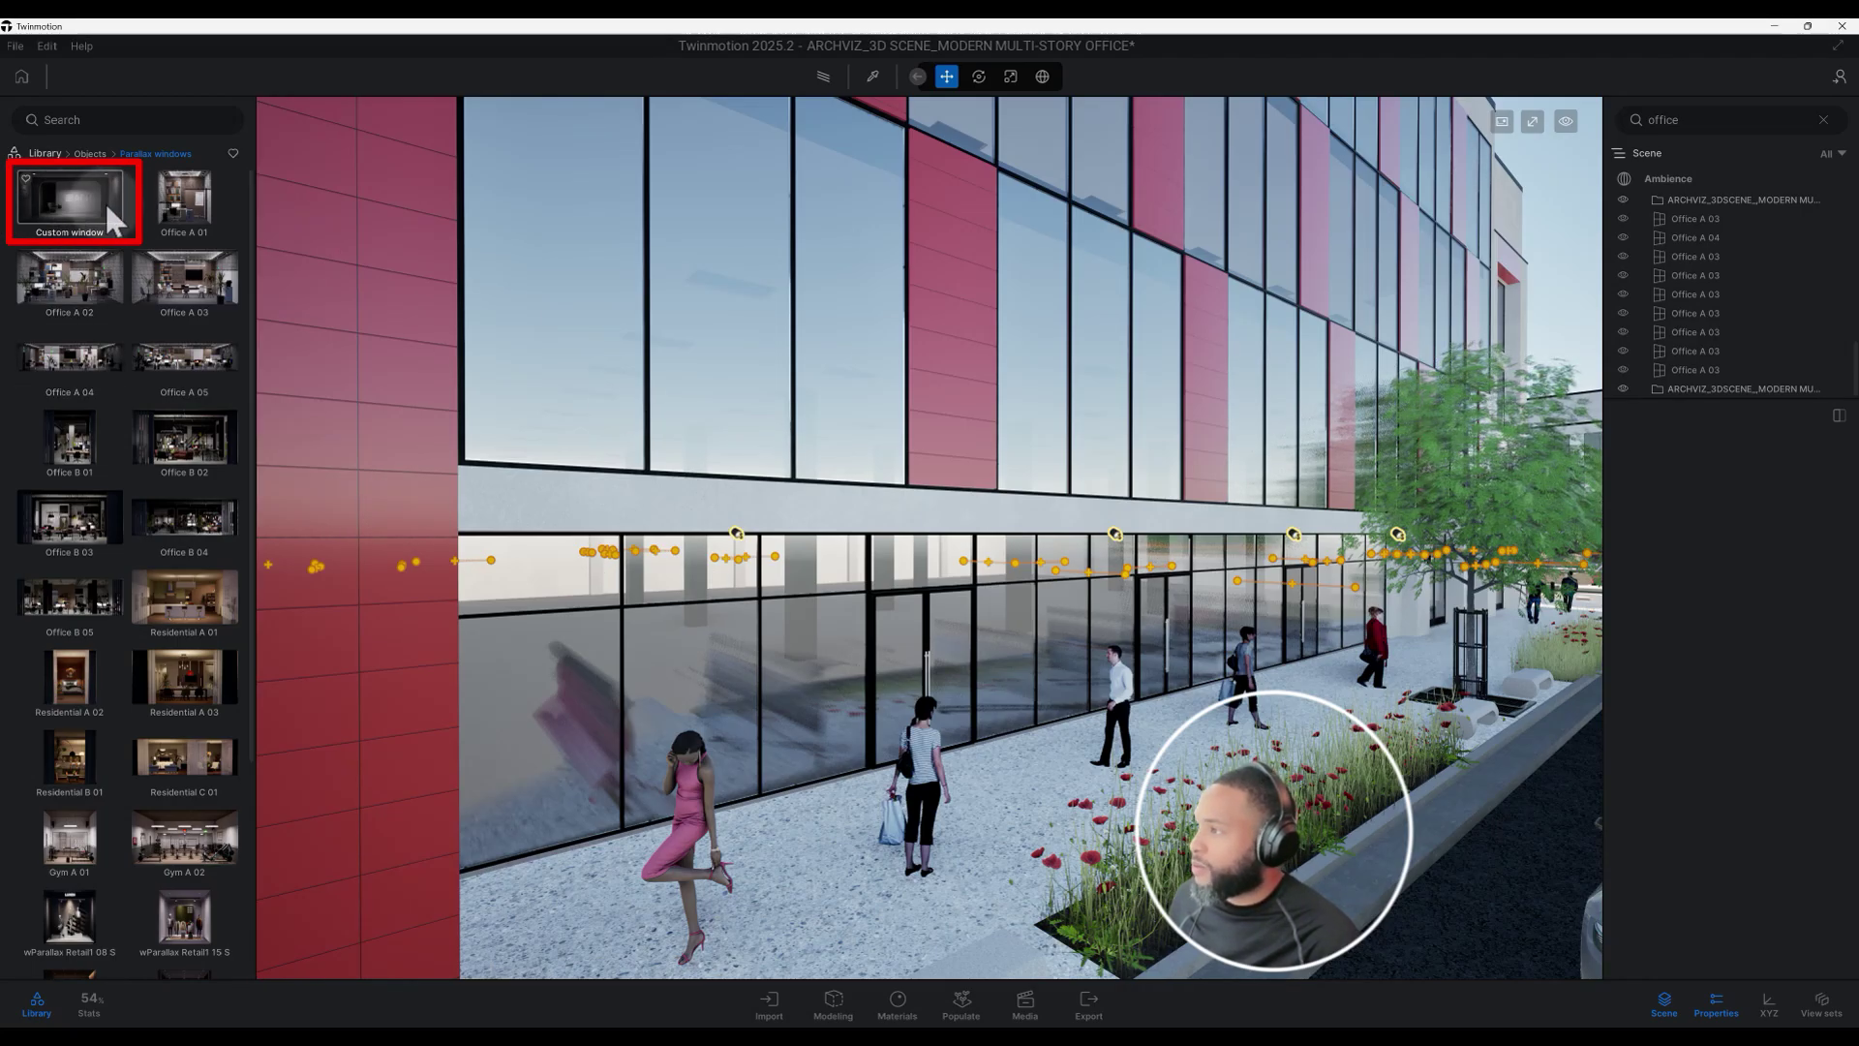
click(187, 351)
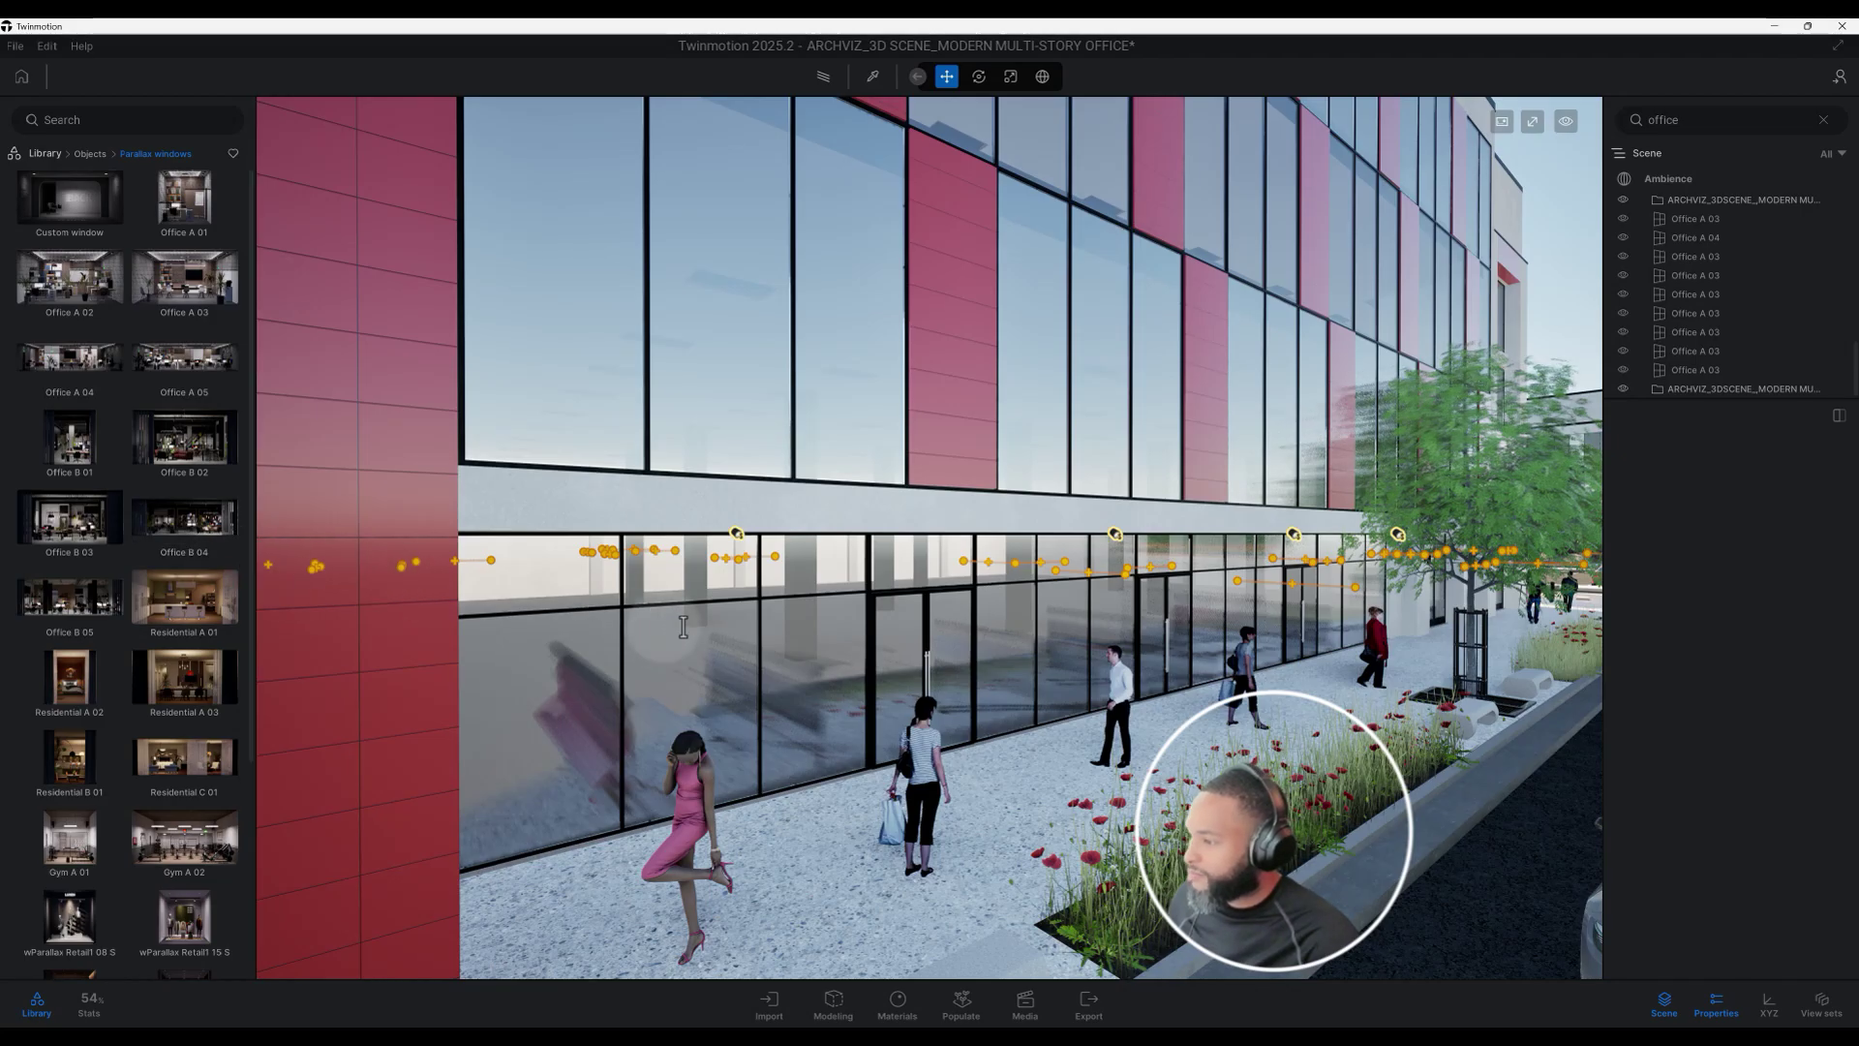
Place the Office B 04 parallax window at the ground-floor storefront near the first entrance doors
middle_drag(682, 626, 741, 683)
scroll(740, 623, up, 3)
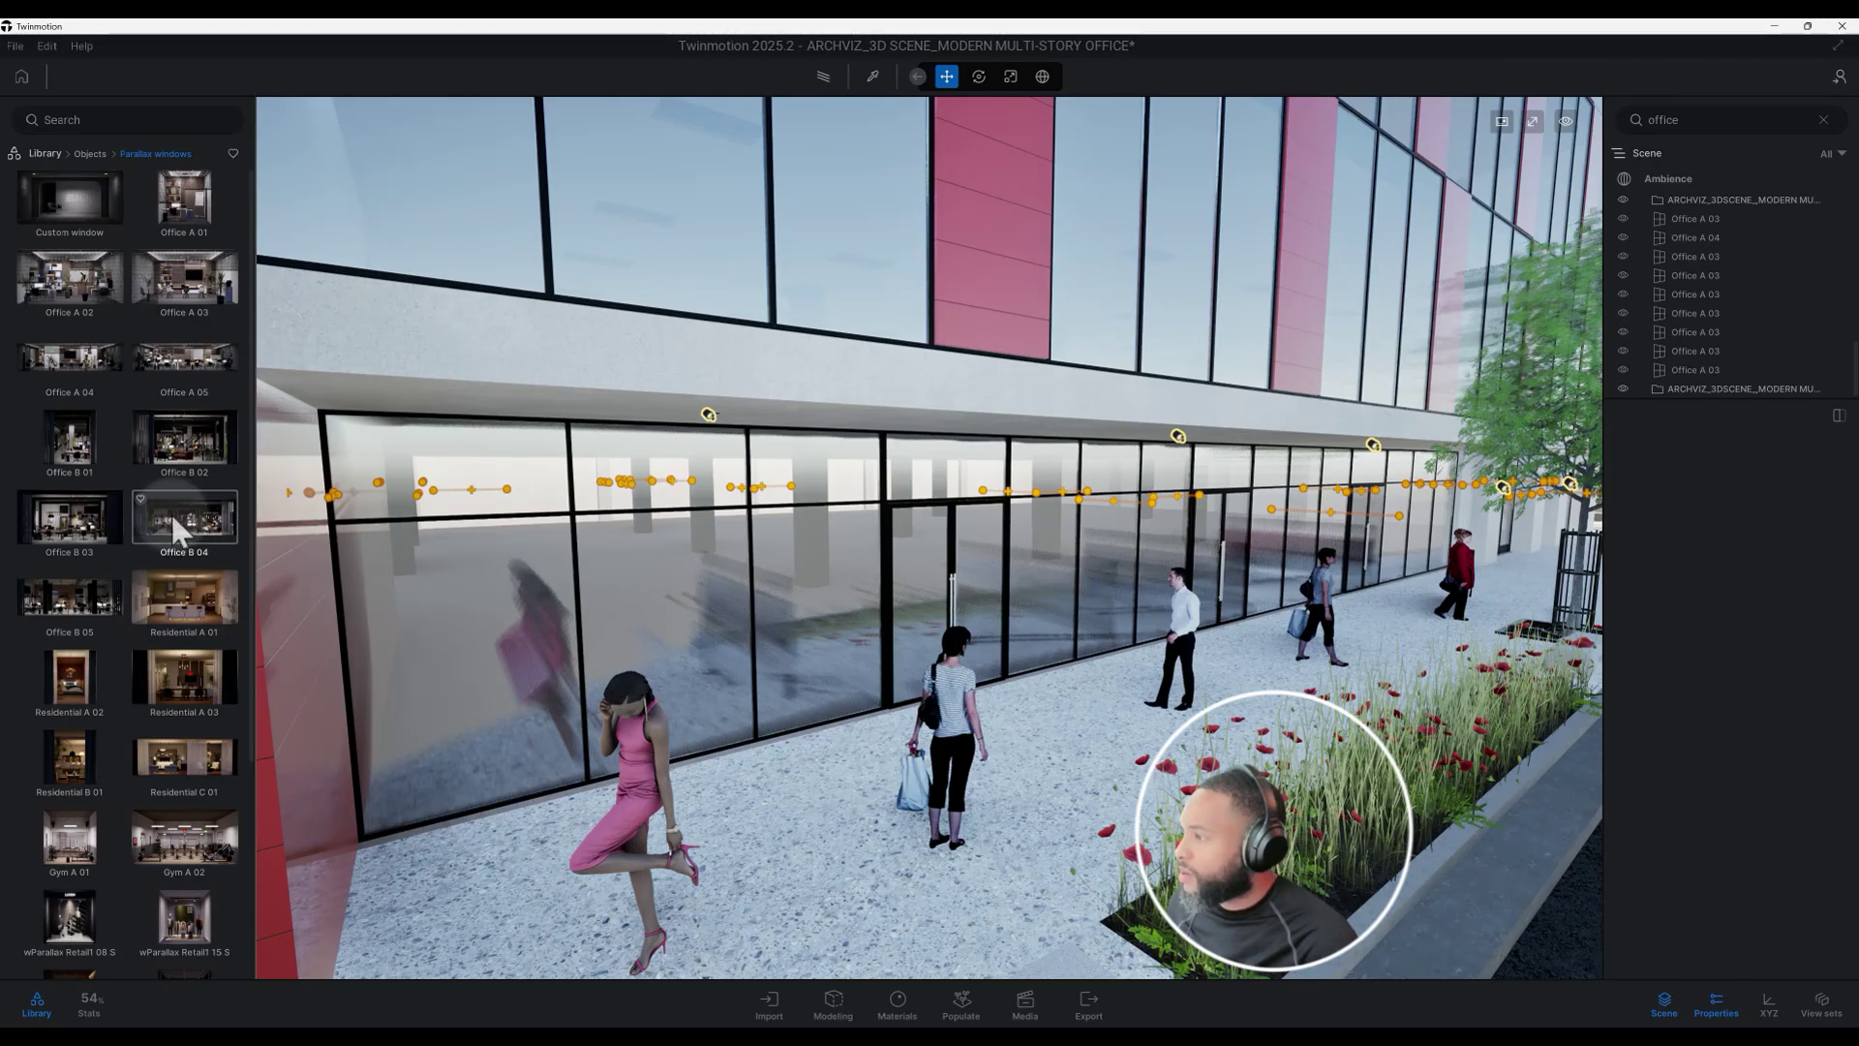
drag(170, 511, 856, 711)
Move the Office B 04 parallax window back so that it sits behind the storefront glass
mouse_move(856, 711)
shift+middle_down()
mouse_move(856, 756)
mouse_move(835, 706)
mouse_move(885, 693)
shift+middle_up()
shift+scroll(858, 700, up, 5)
scroll(885, 693, up, 3)
scroll(886, 696, up, 10)
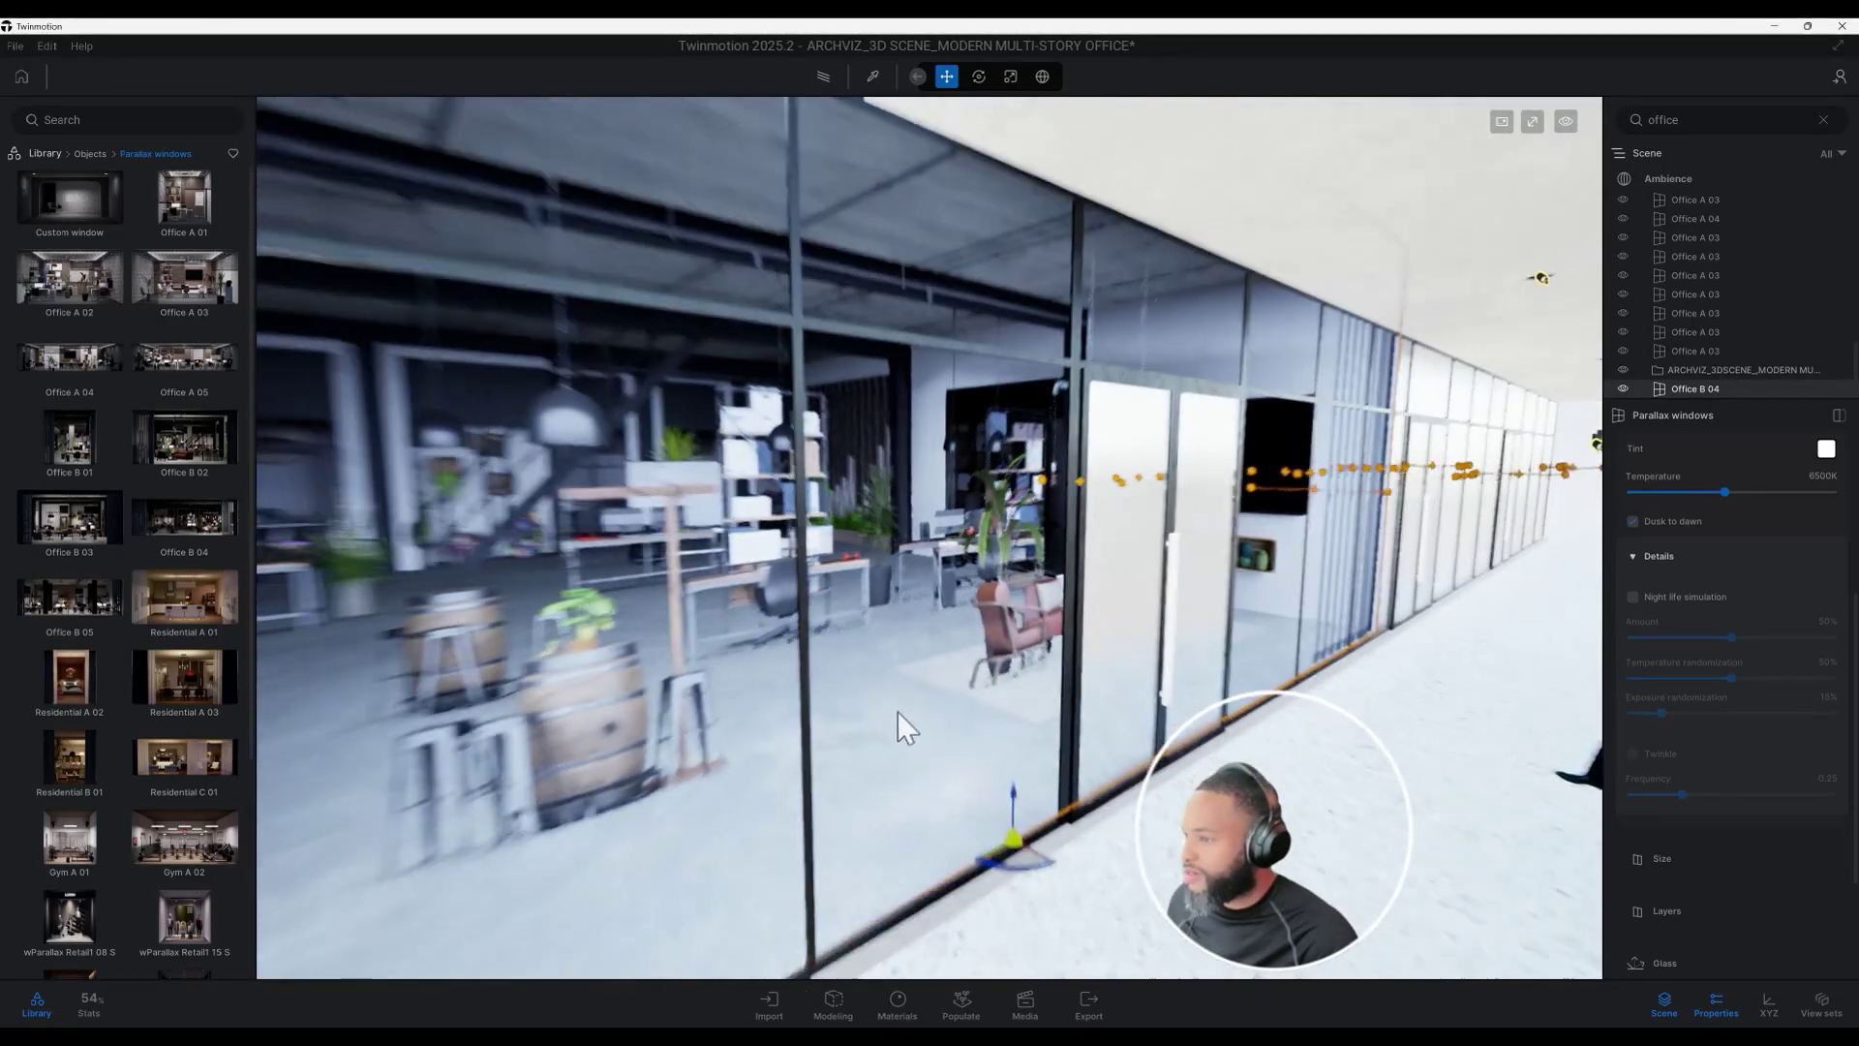
shift+middle_drag(898, 711, 964, 748)
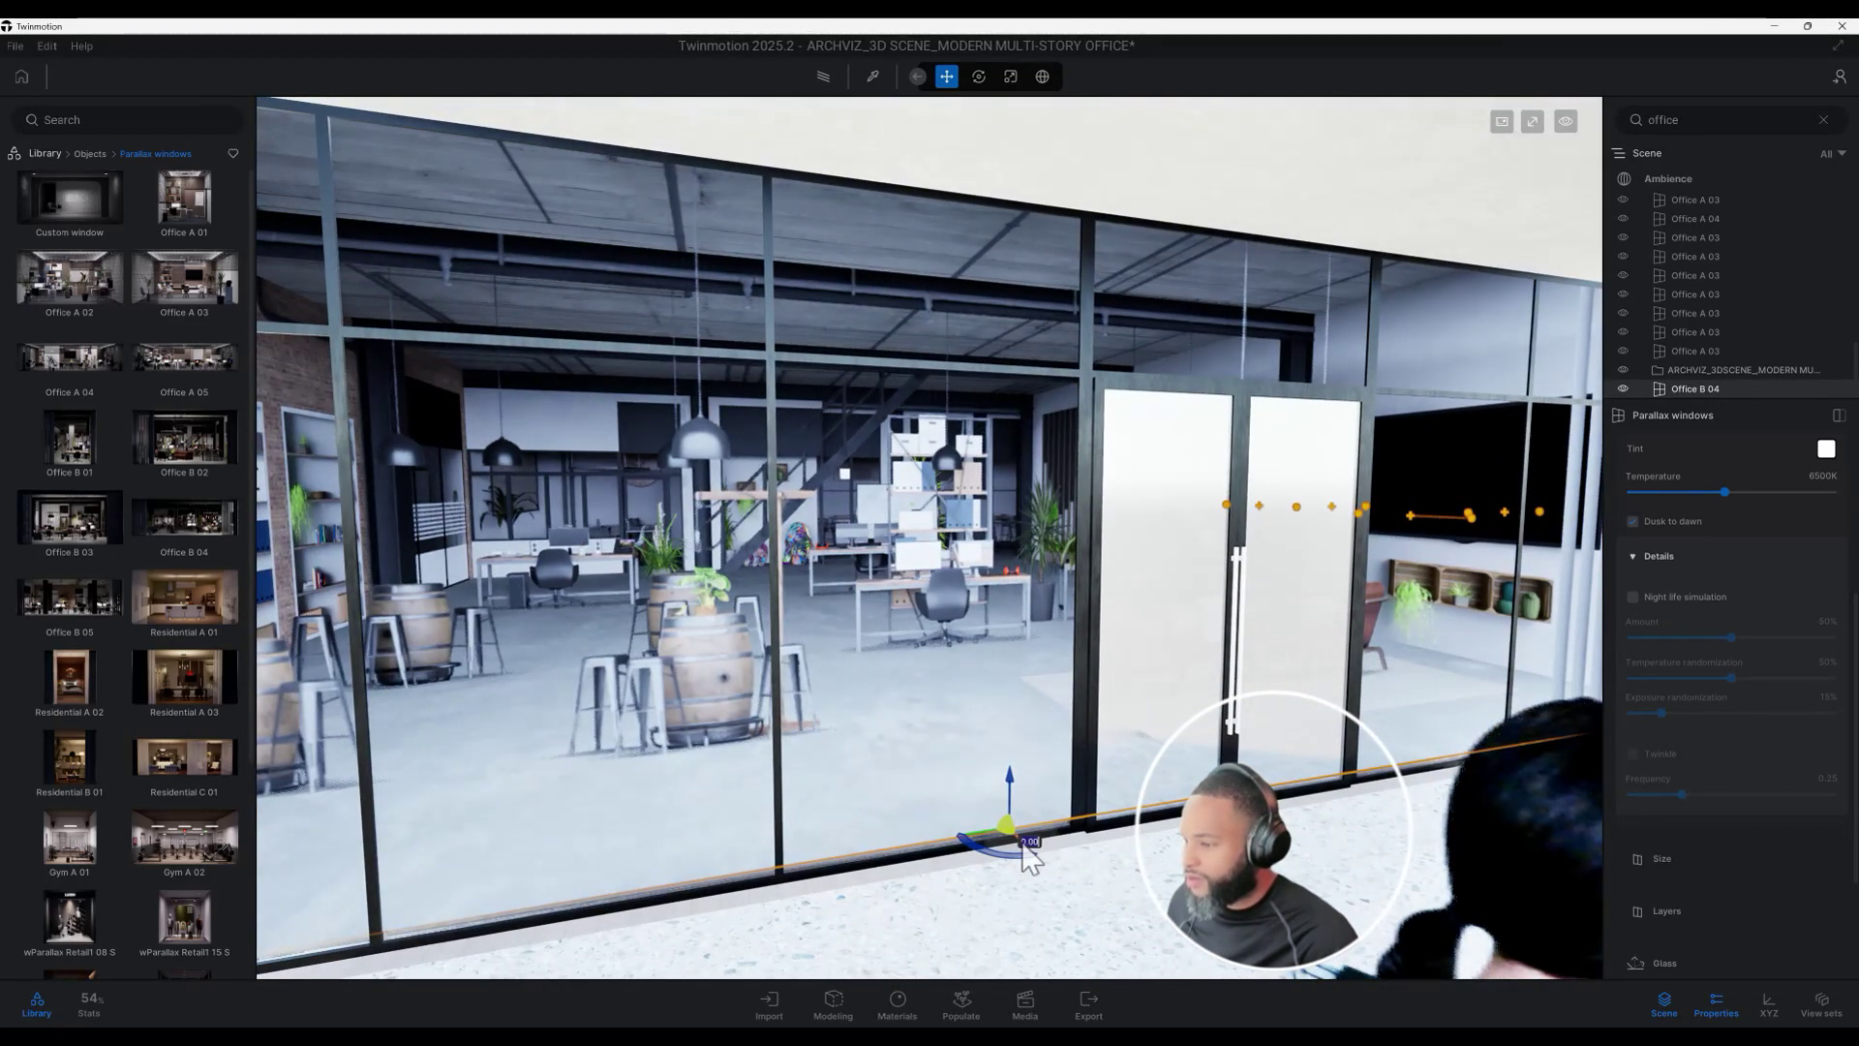
drag(1028, 847, 1003, 788)
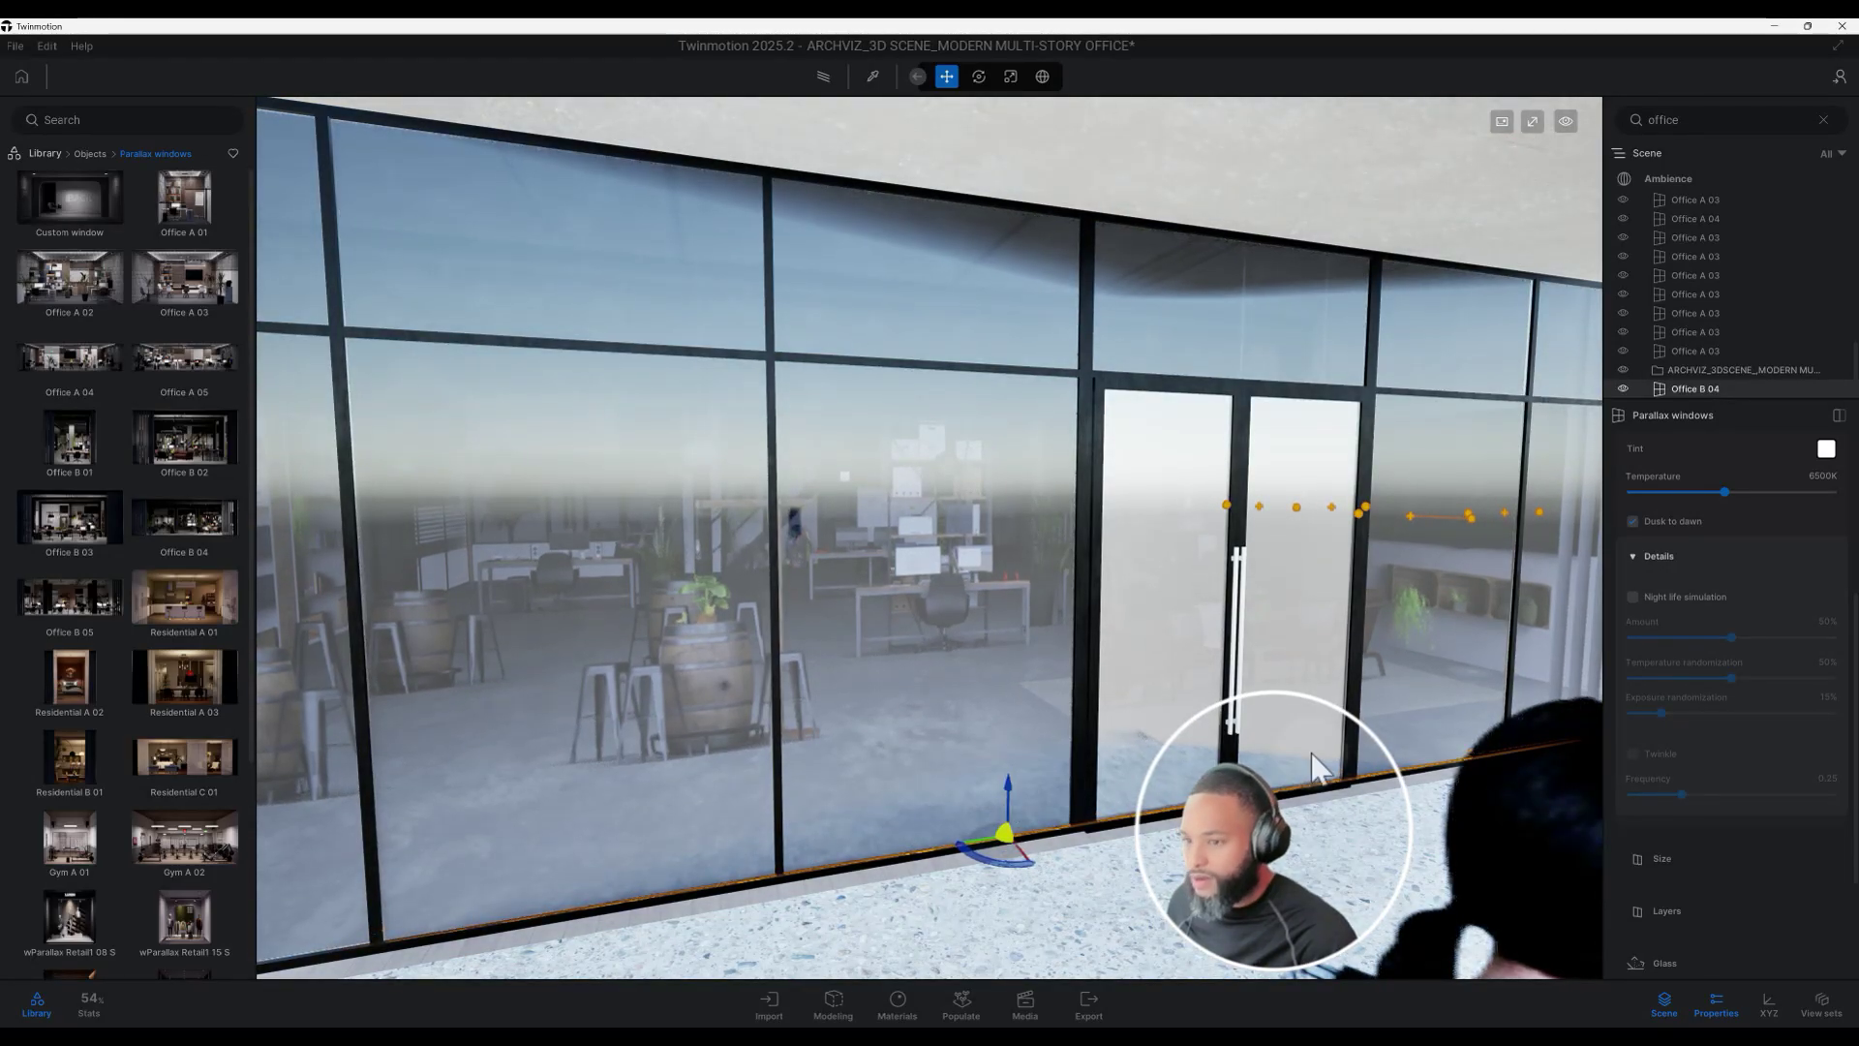
Examine the Day and Night settings of the Office B 04 parallax window, including texture, exposure, tint and temperature
scroll(896, 692, down, 3)
scroll(862, 654, down, 3)
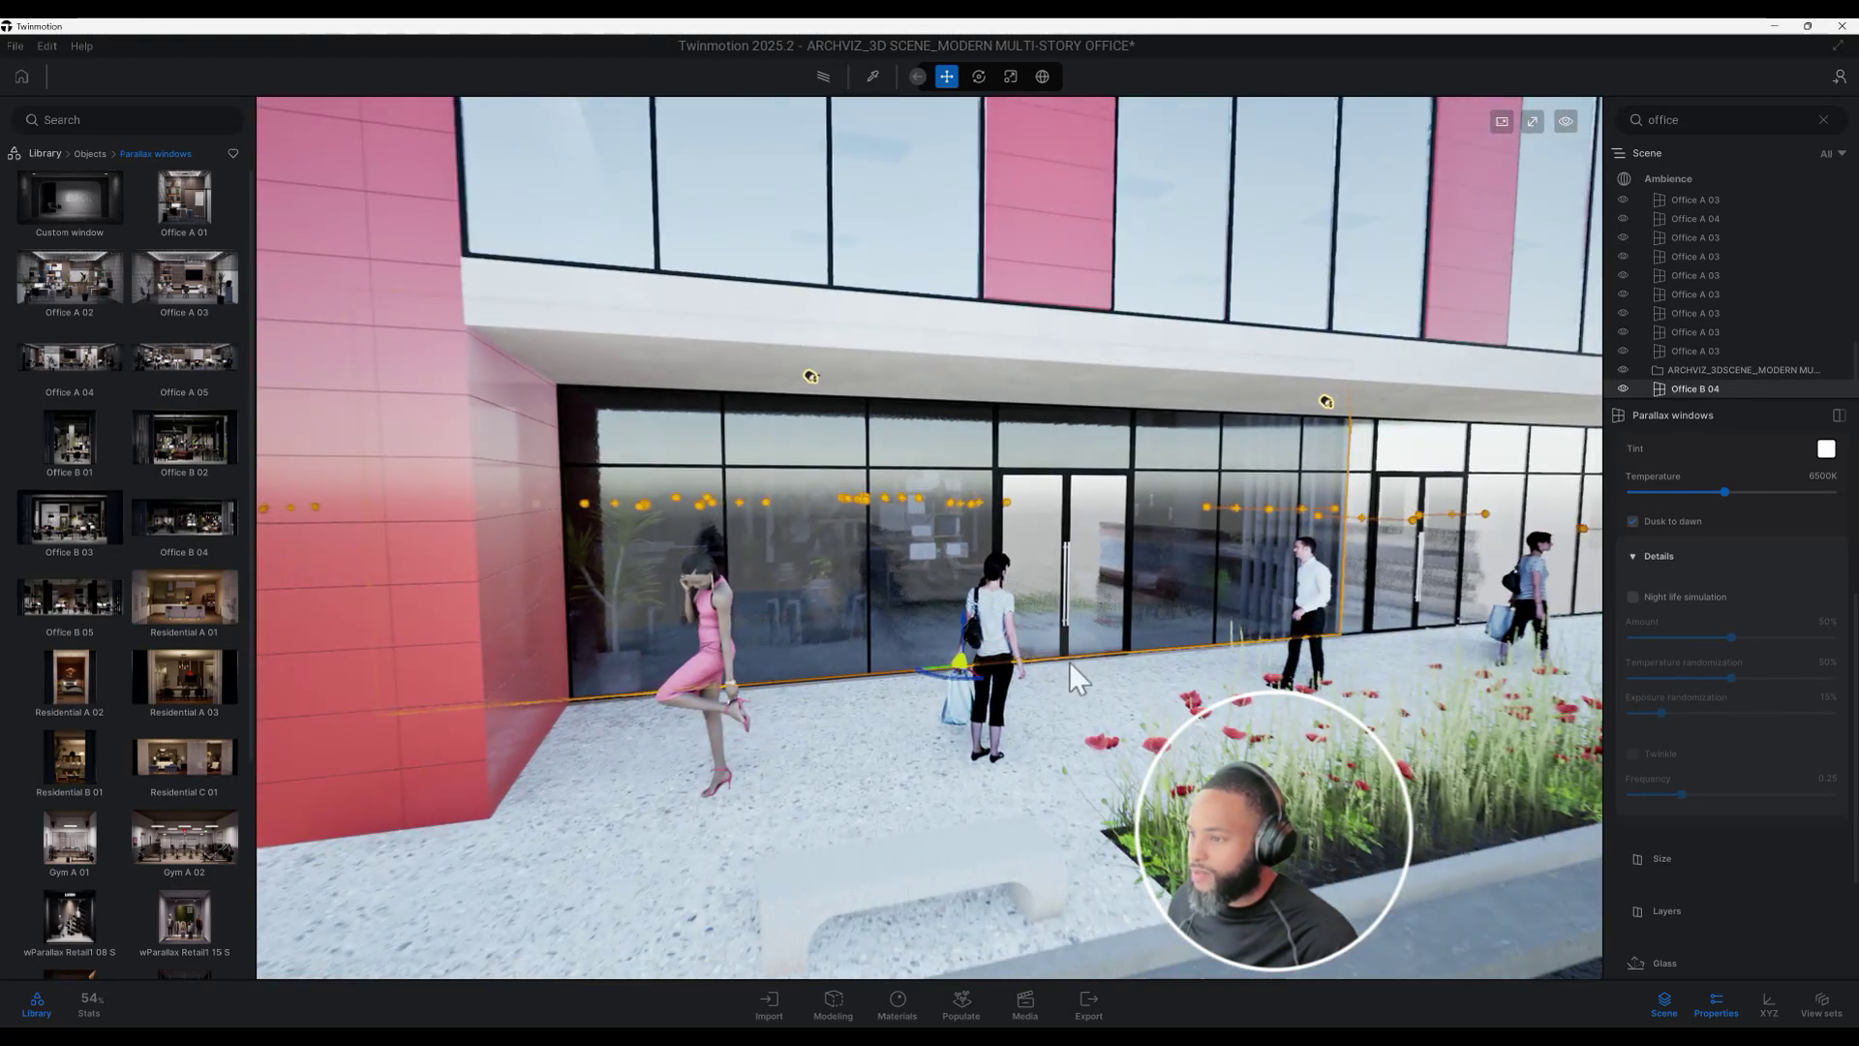
scroll(1780, 562, up, 5)
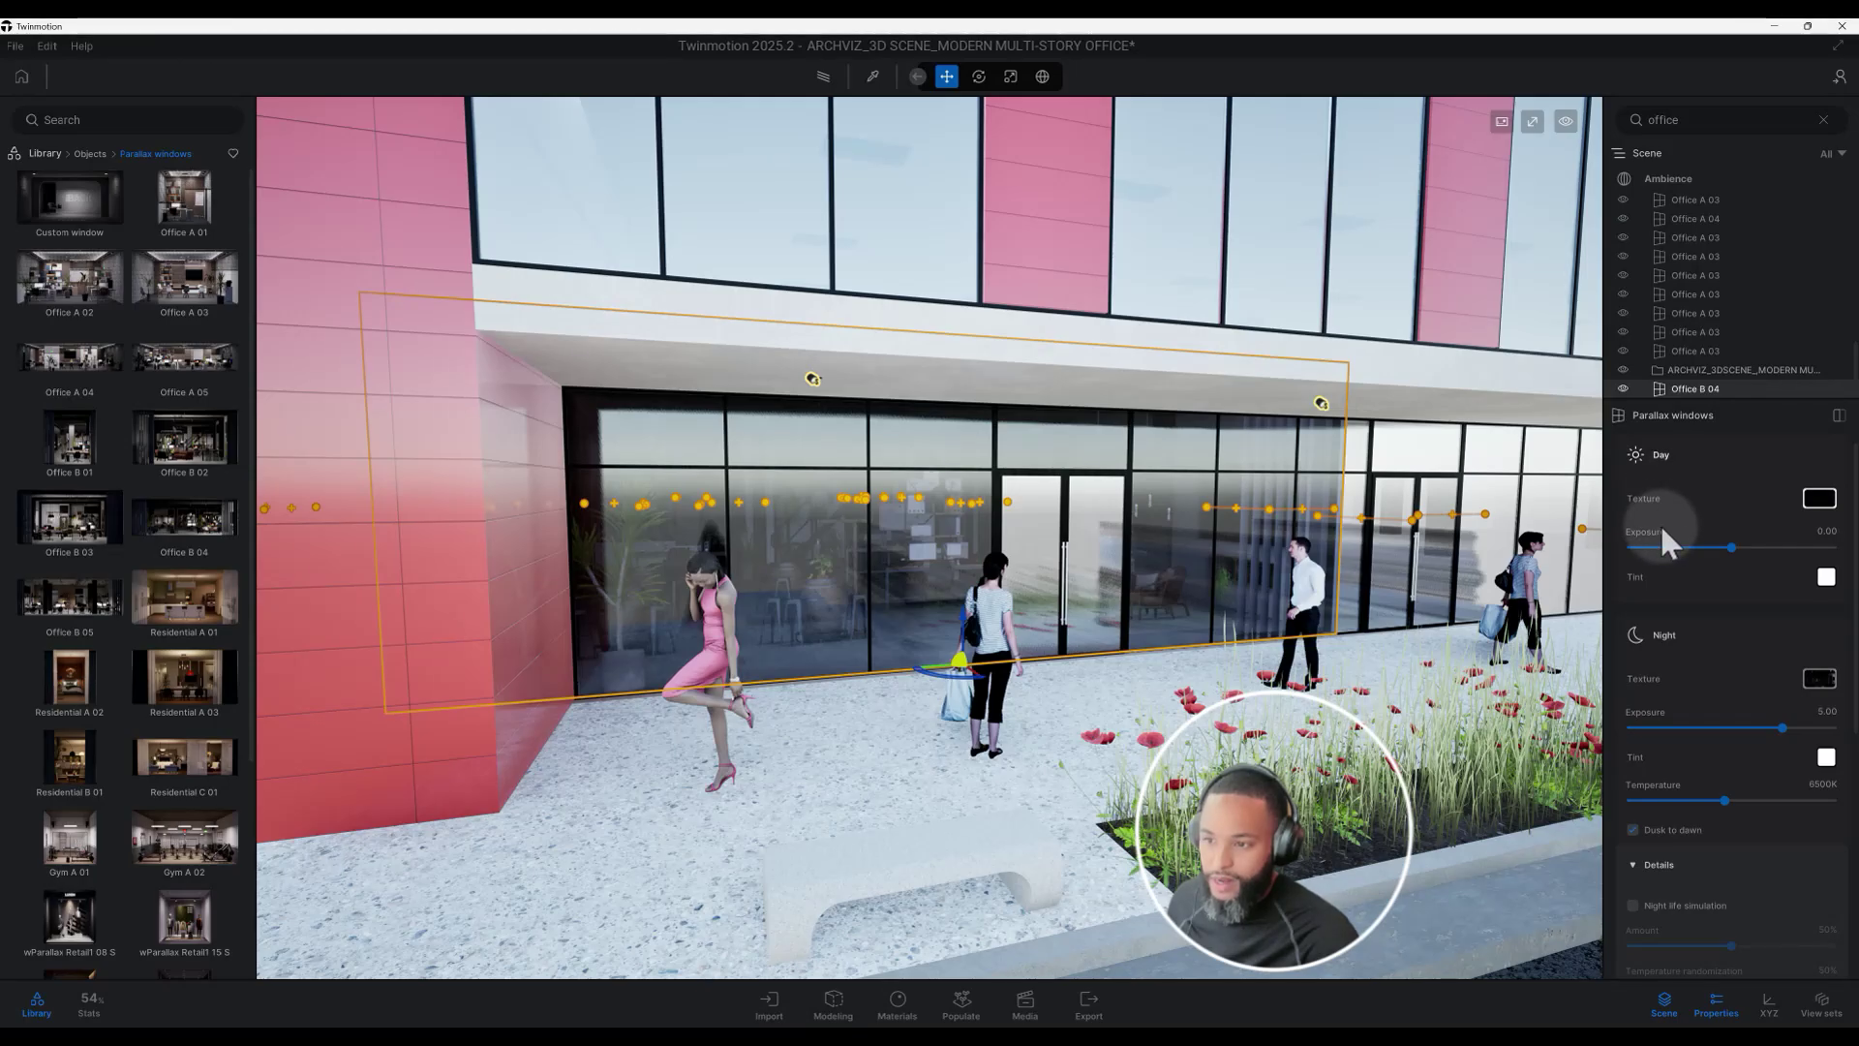
scroll(1665, 538, down, 2)
scroll(1743, 562, up, 2)
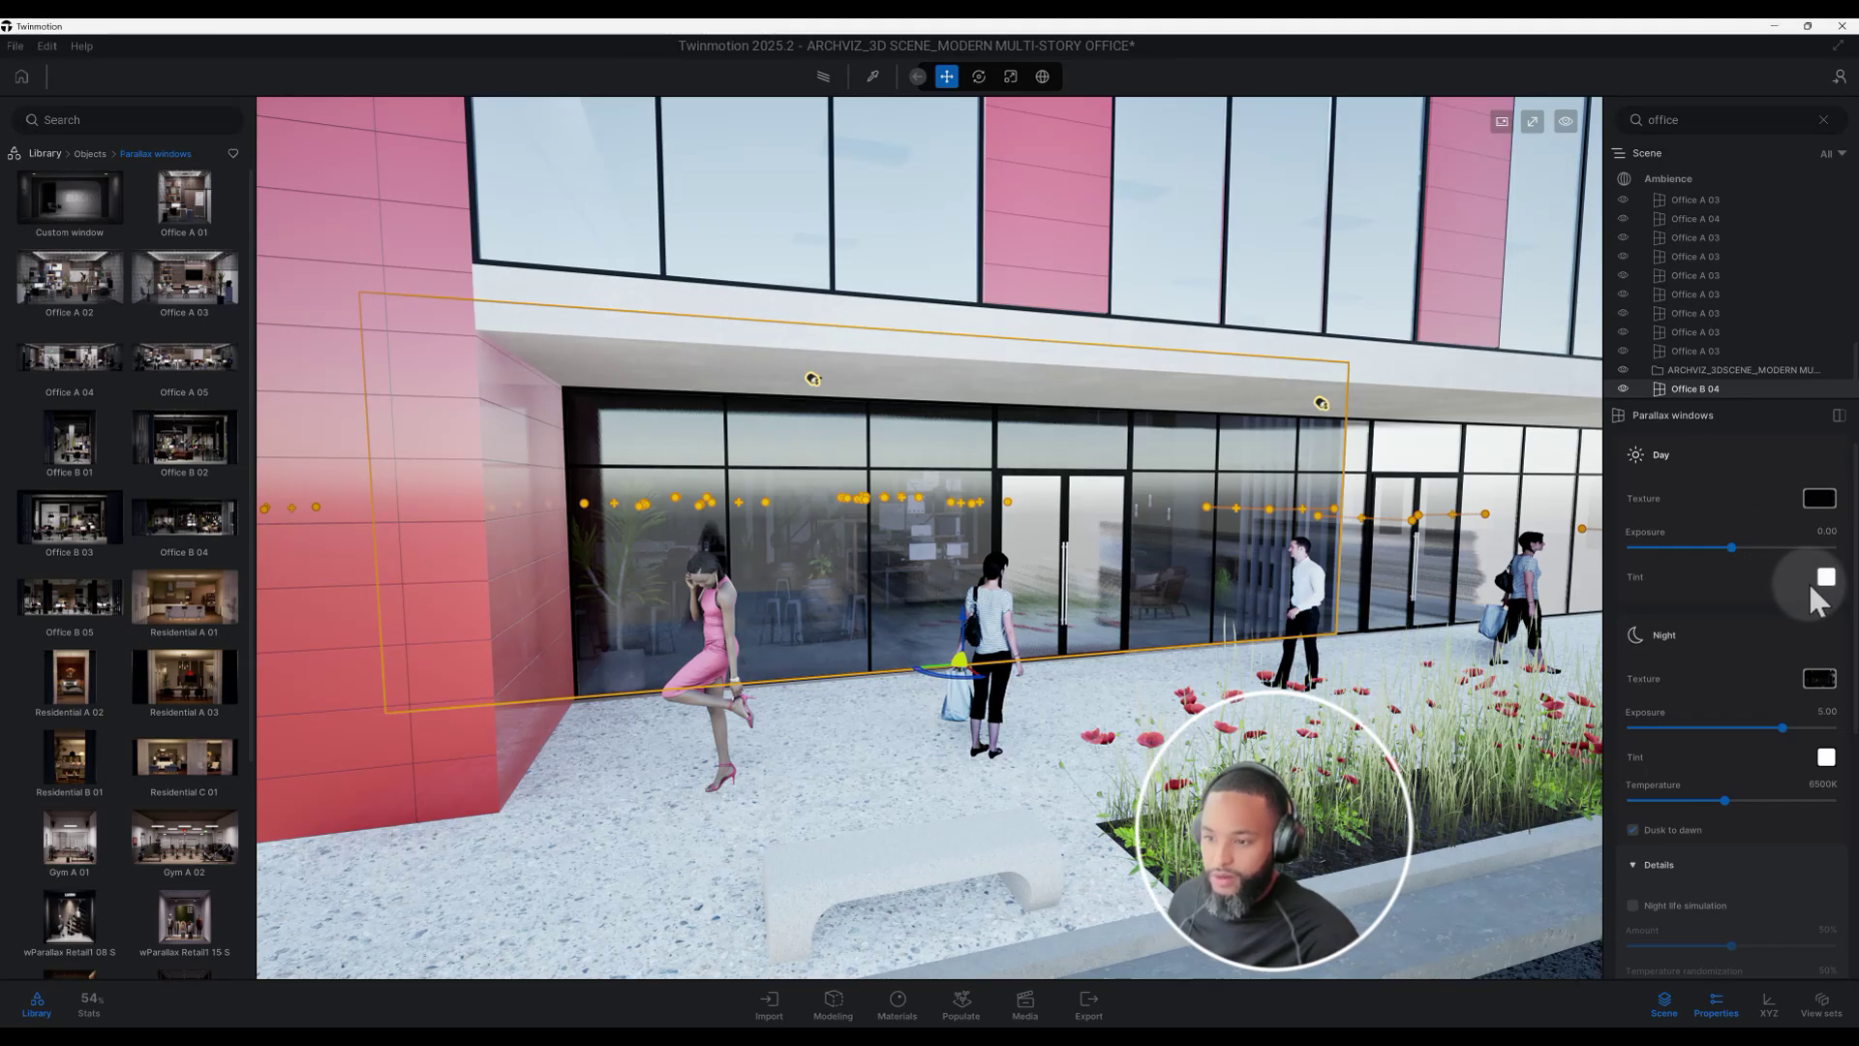
scroll(1808, 591, down, 3)
scroll(1706, 608, down, 9)
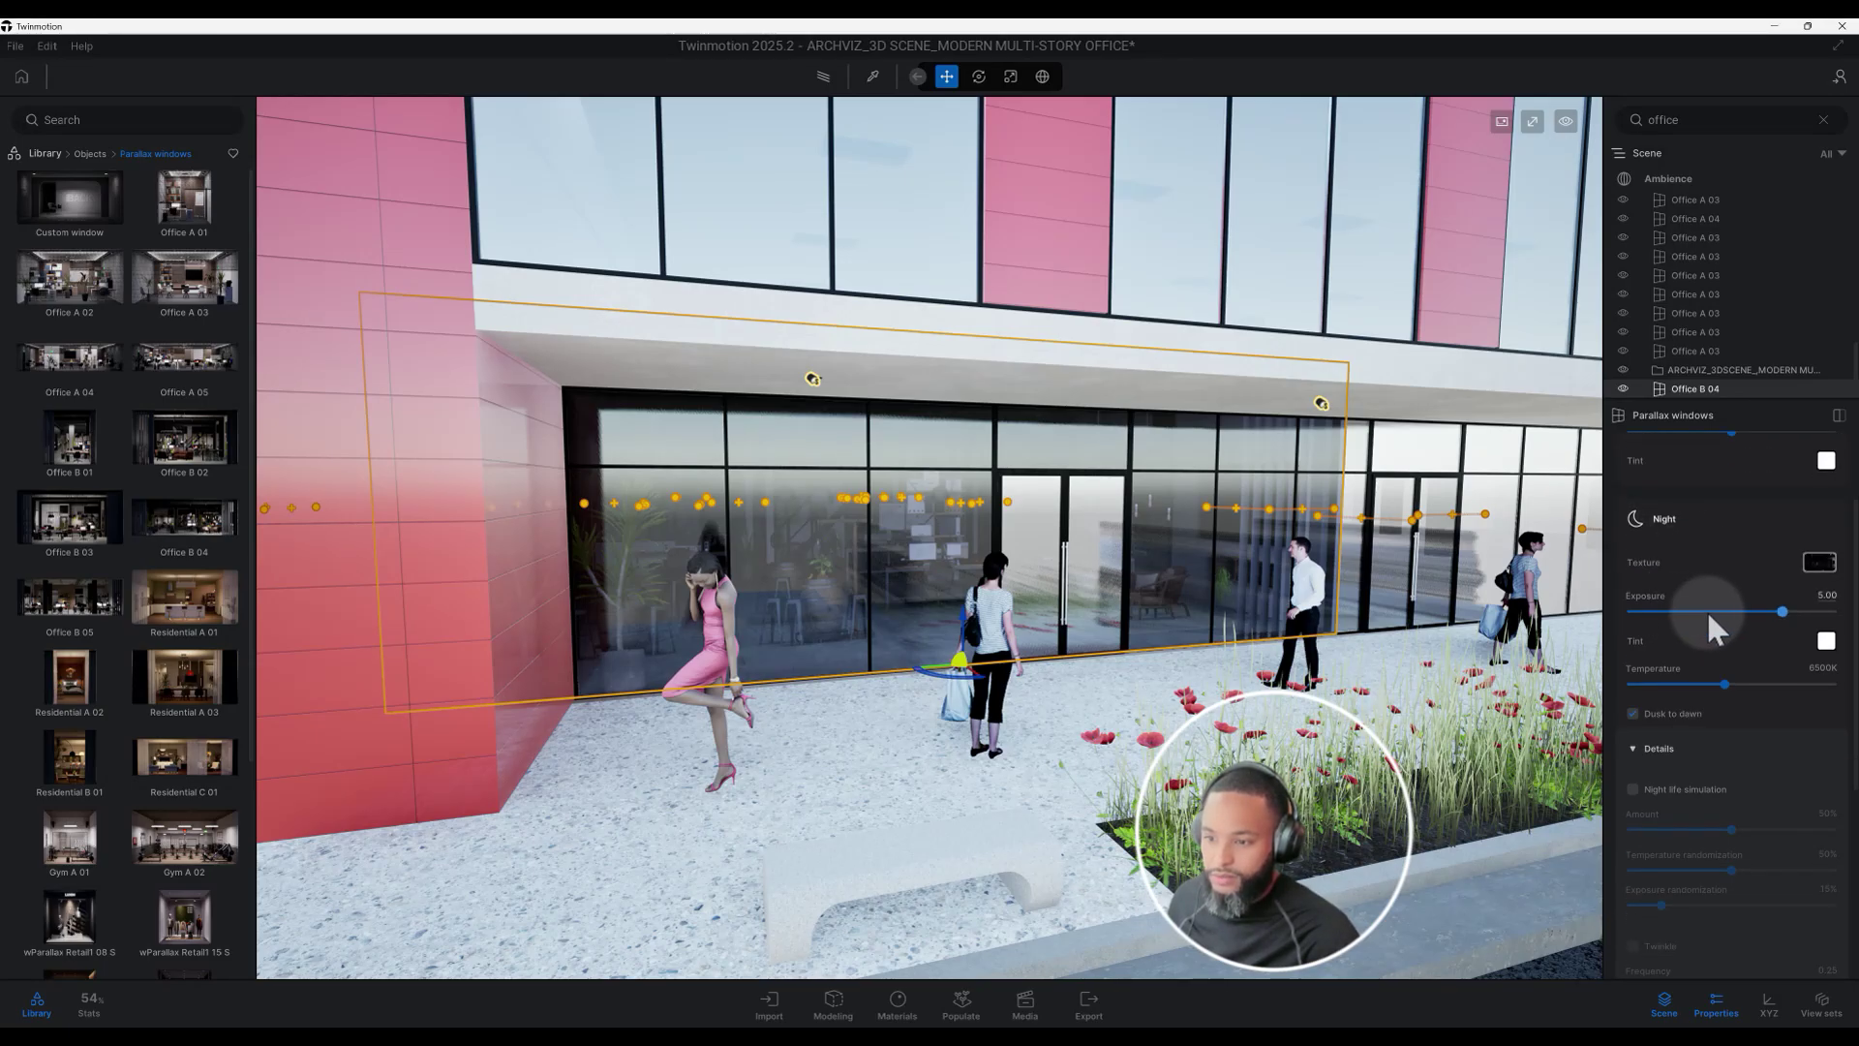
scroll(1709, 630, down, 1)
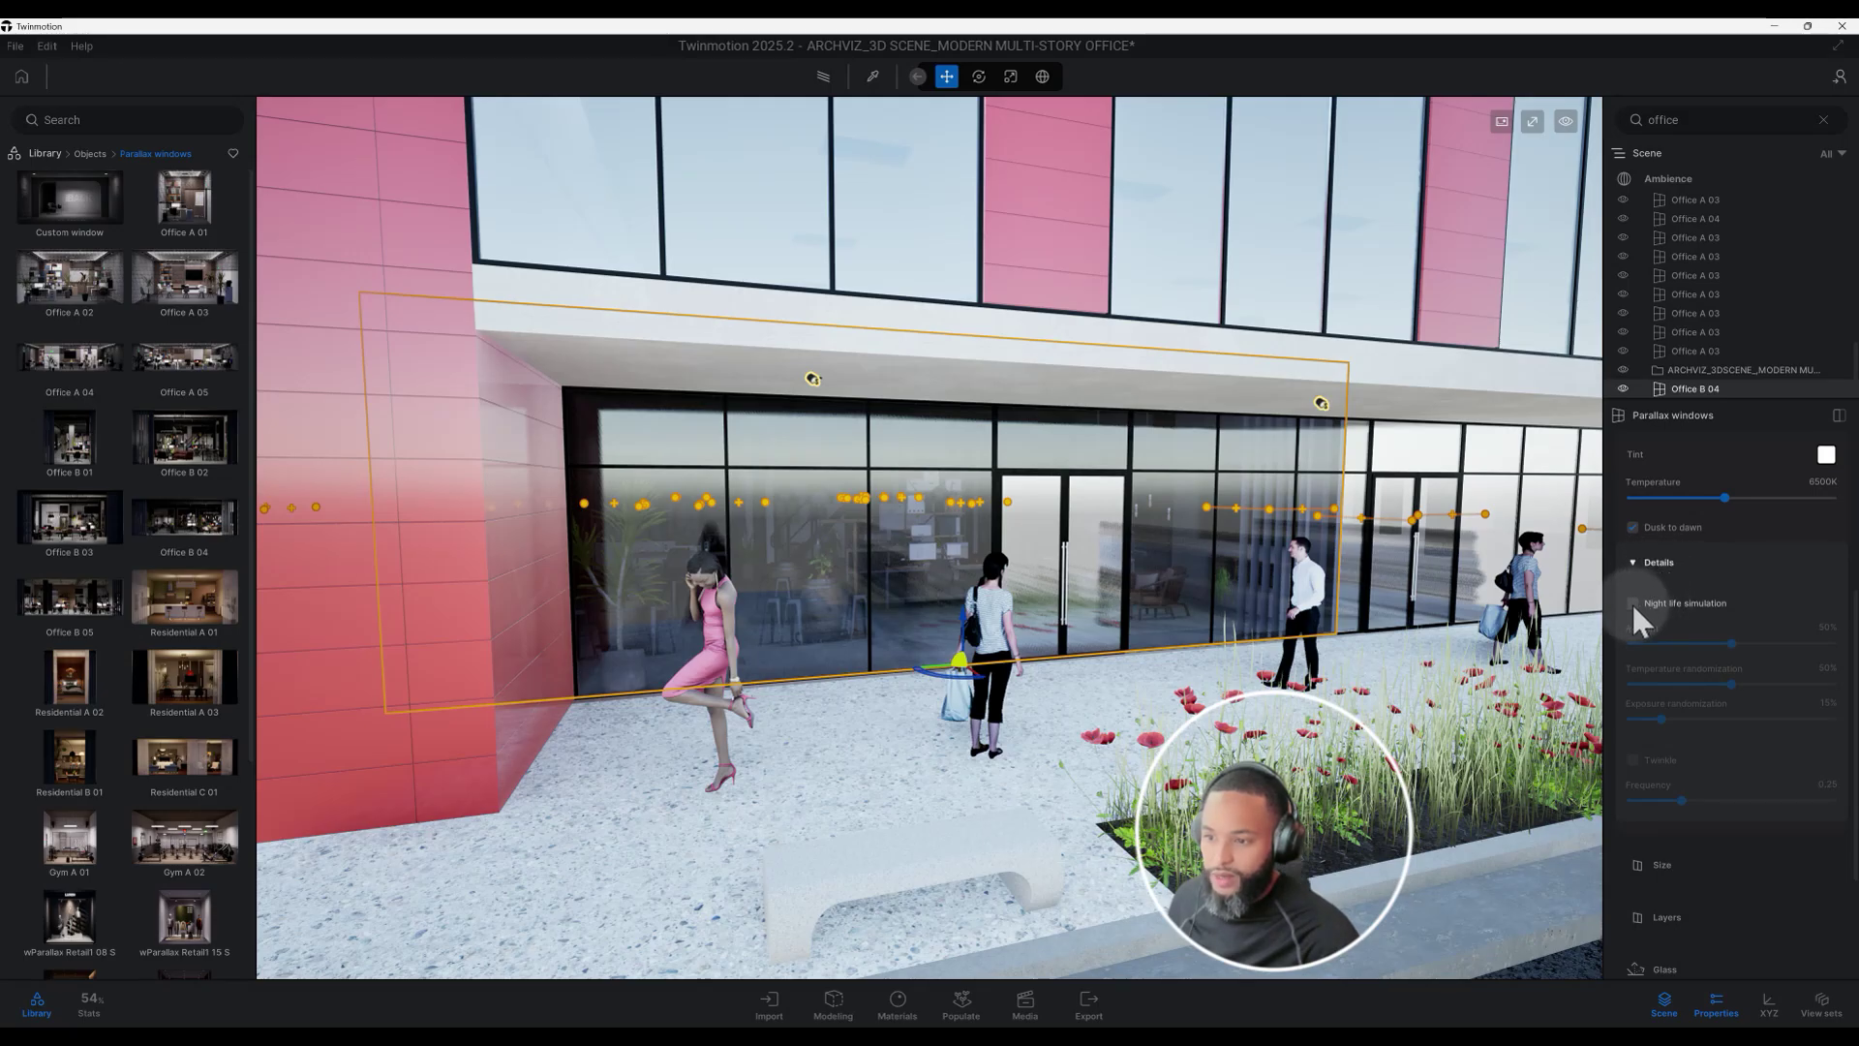
Turn on Night life simulation and Twinkle for the Office B 04 parallax window
click(1633, 602)
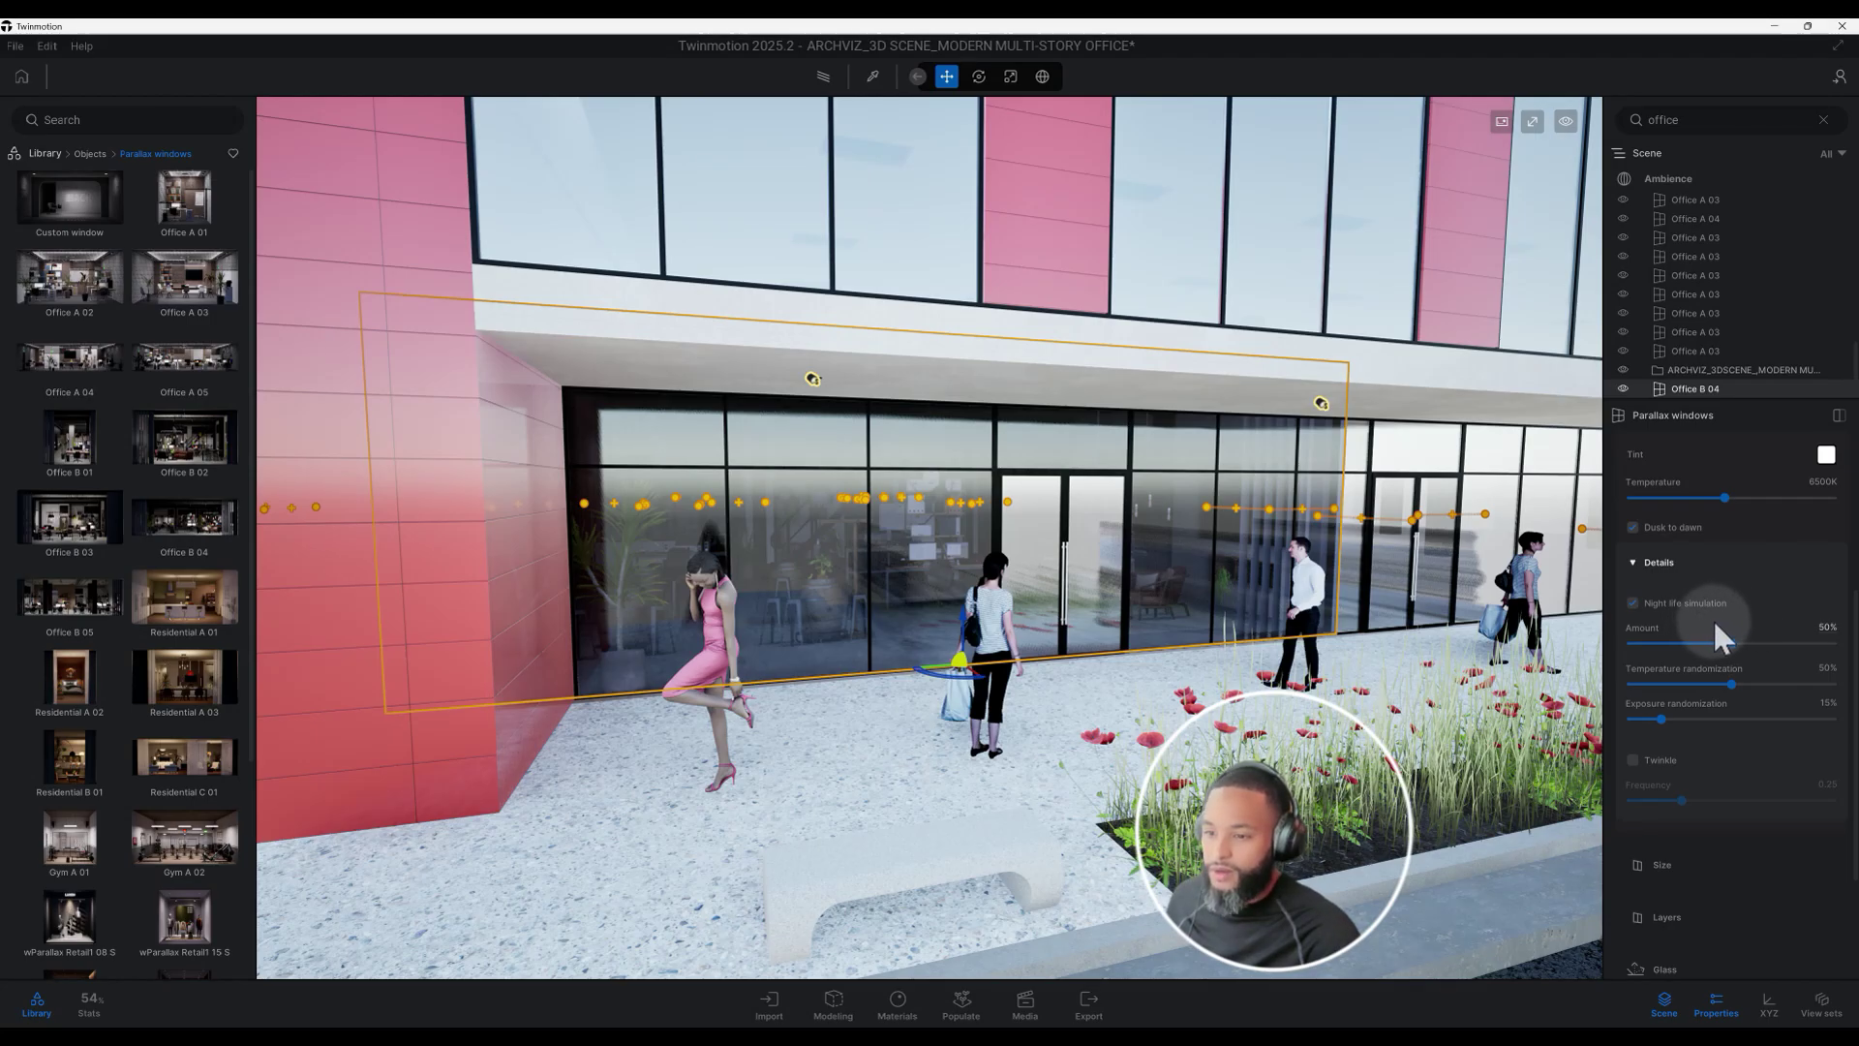
scroll(1712, 619, down, 2)
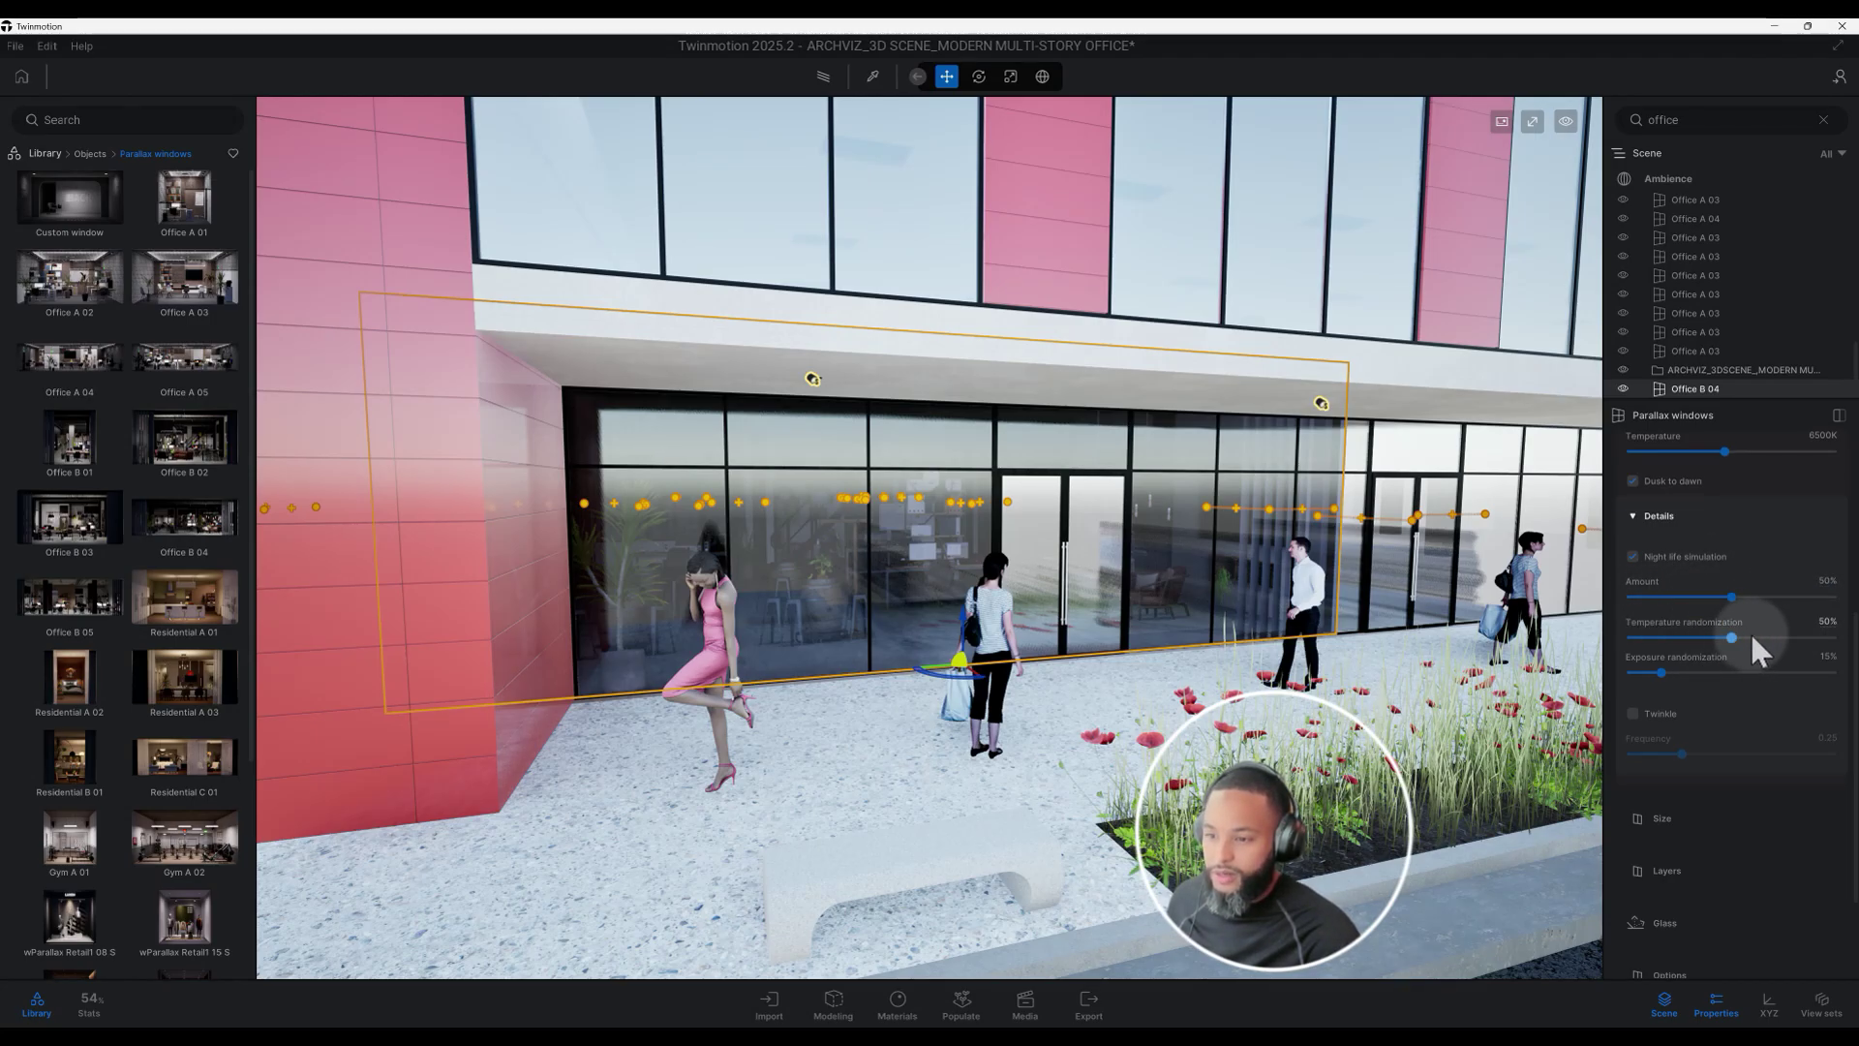
scroll(1763, 665, down, 2)
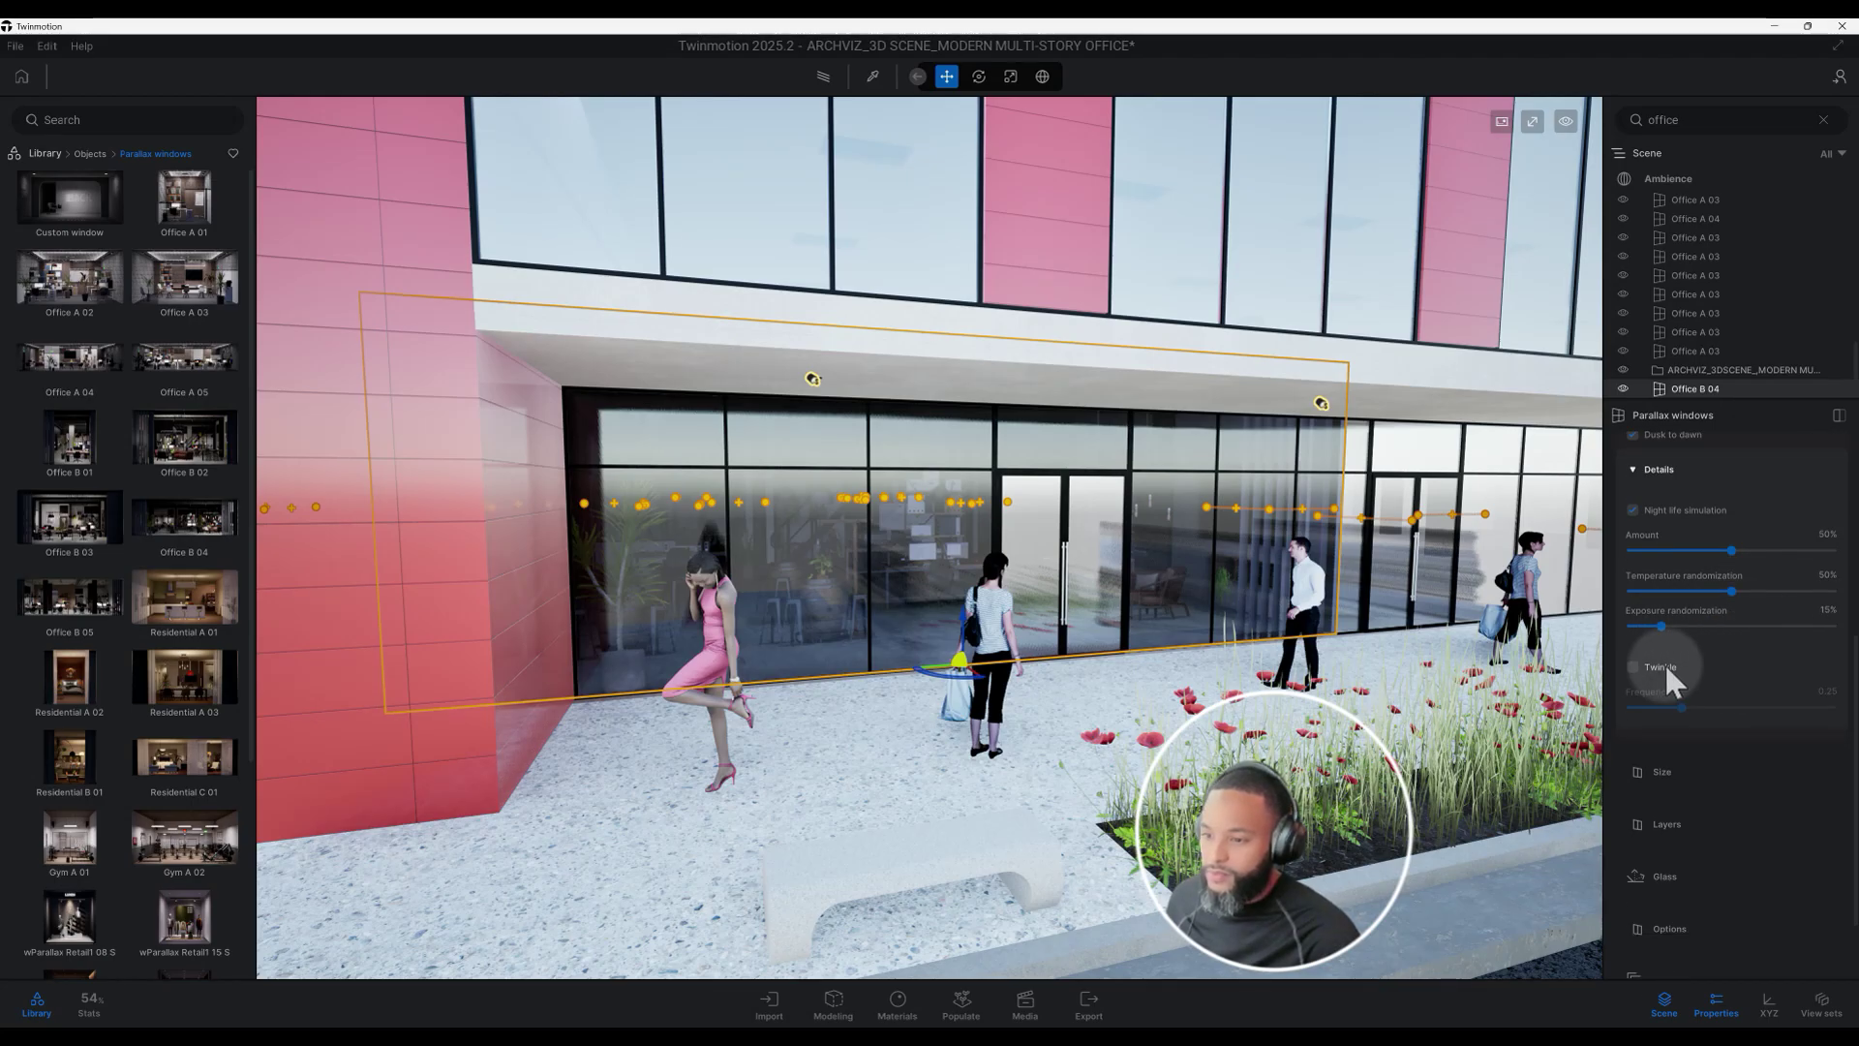
click(1634, 668)
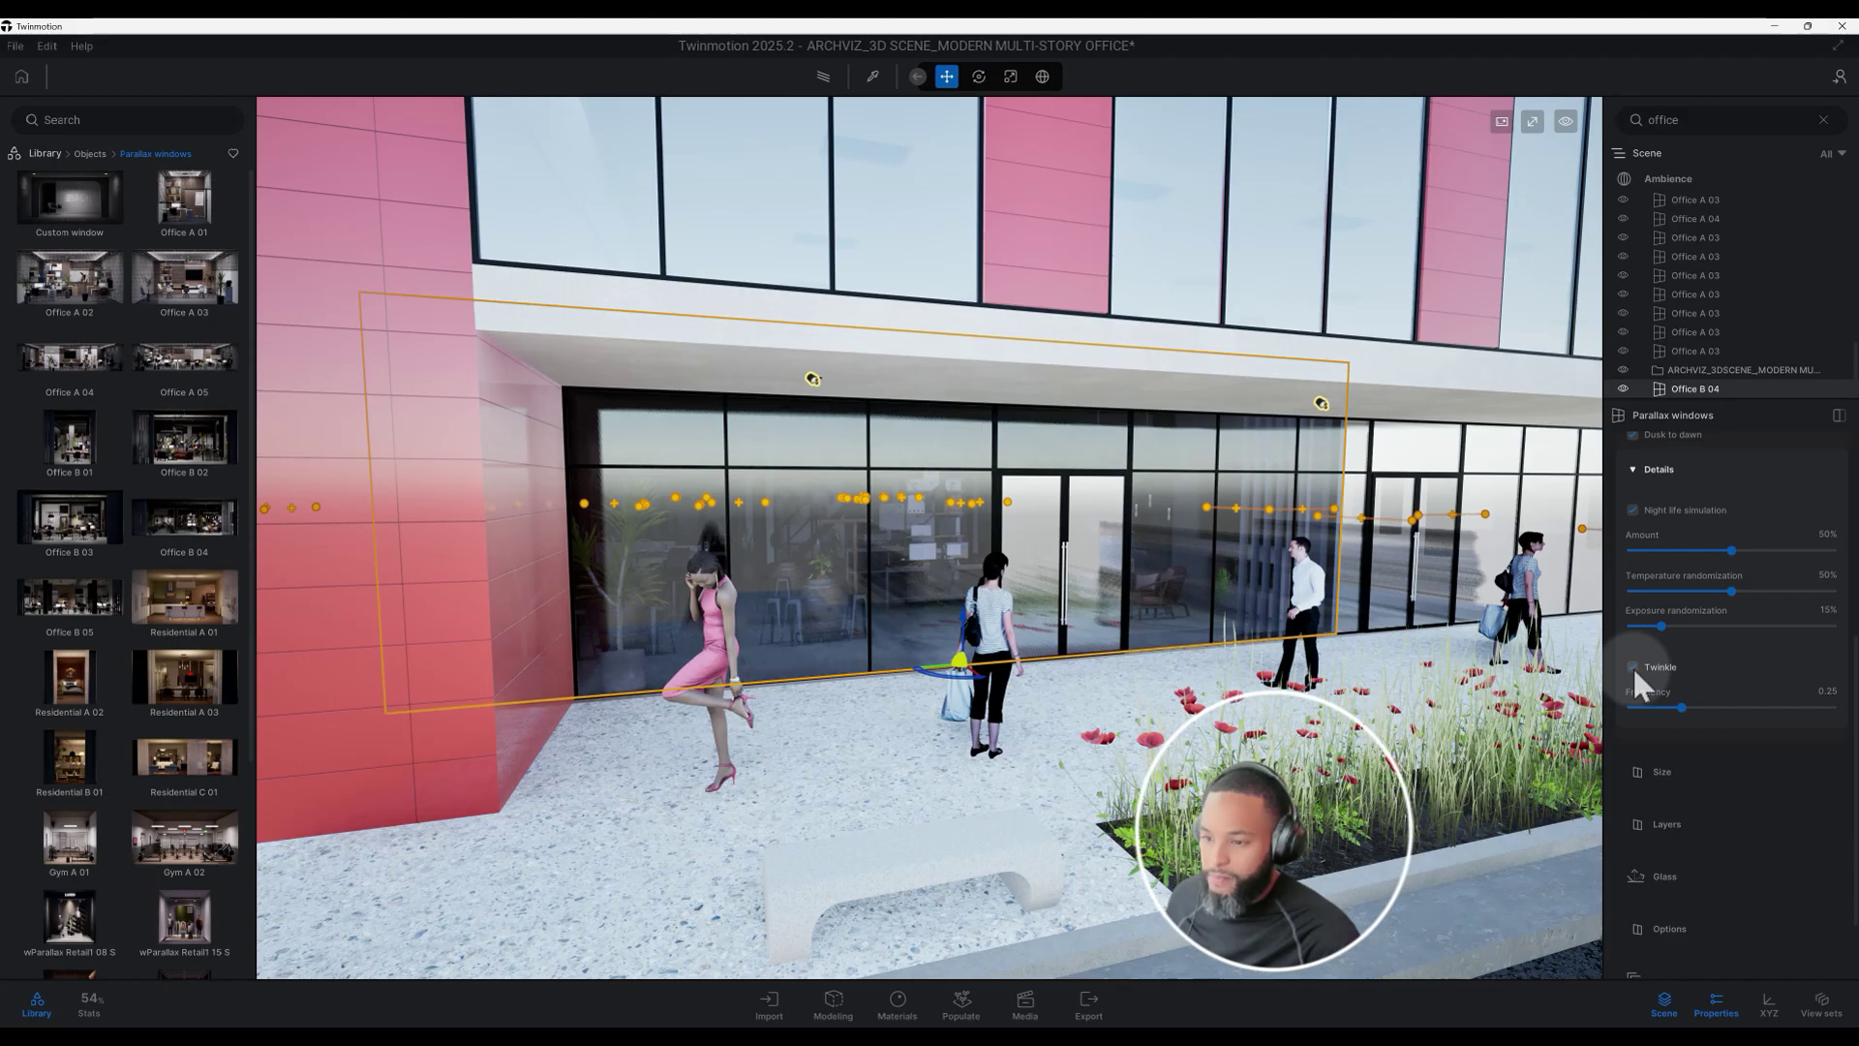
Examine the window's Size settings, including width ratio, depth and the detailed X and Y stretch and offset values
scroll(1670, 684, down, 3)
click(1684, 703)
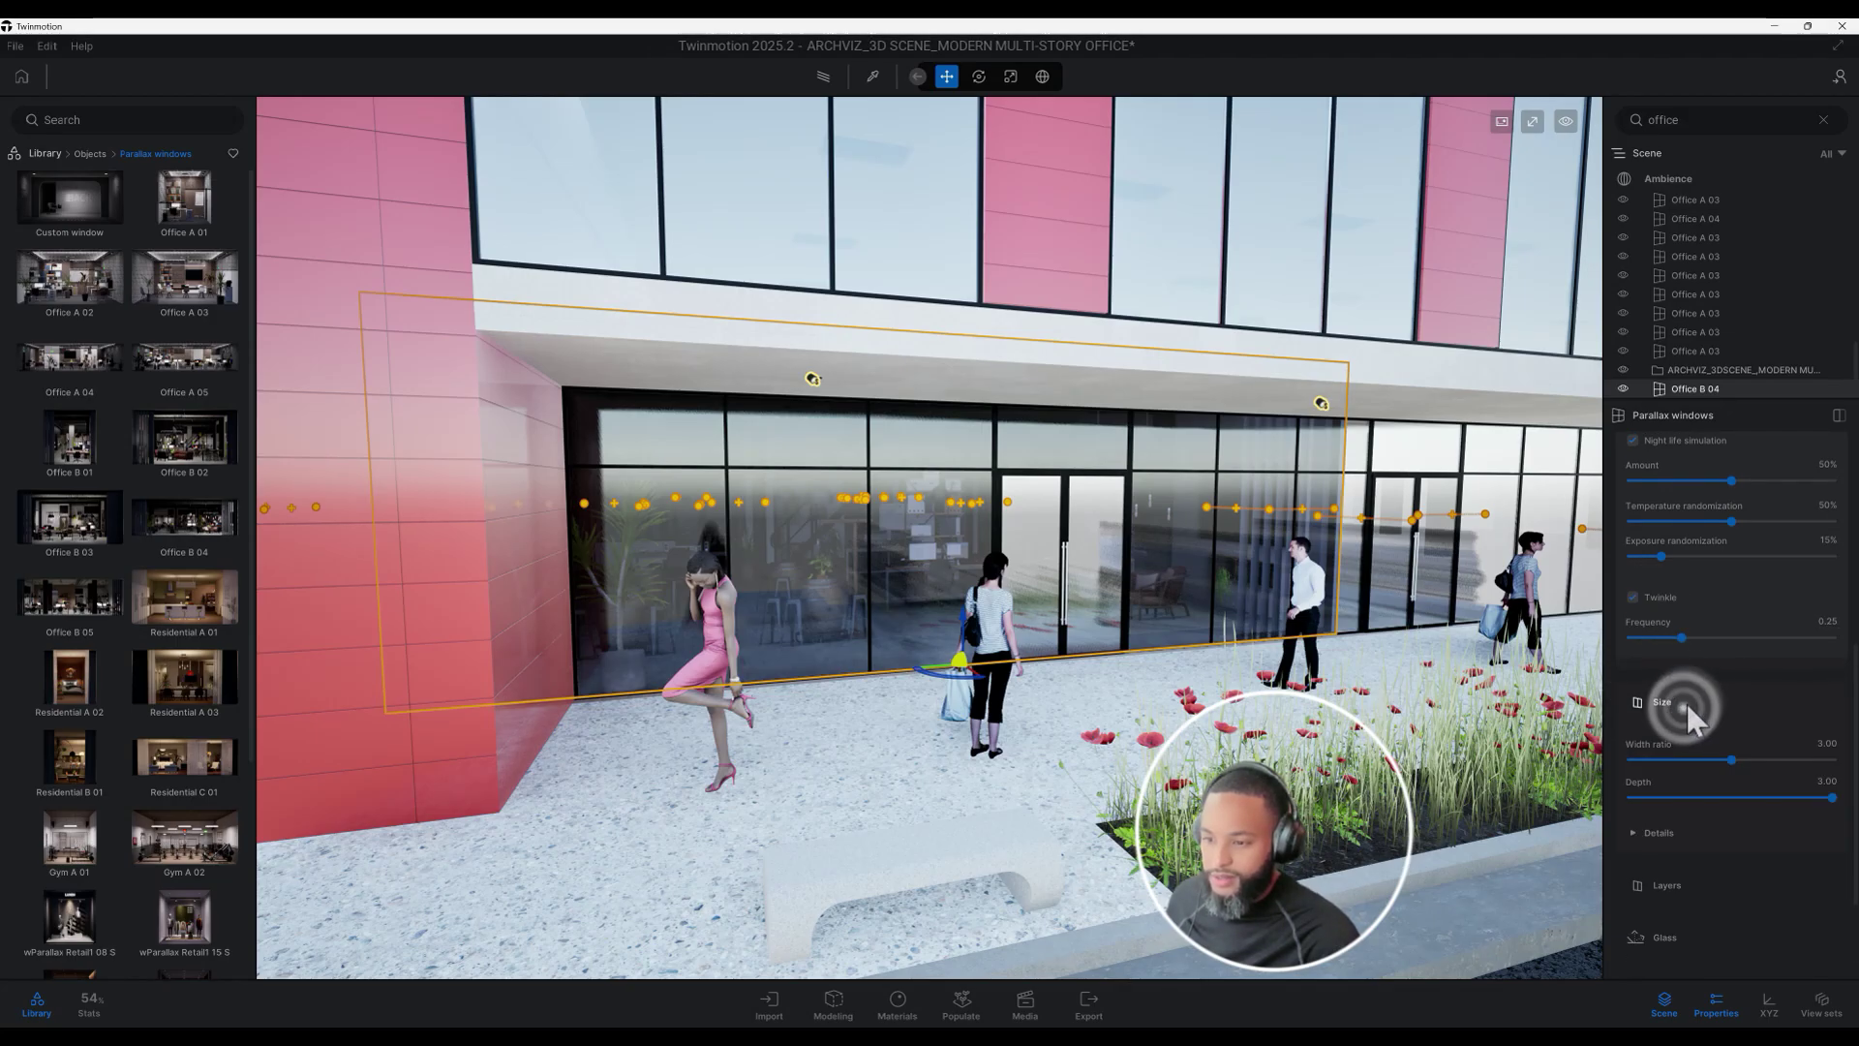
scroll(1687, 701, down, 3)
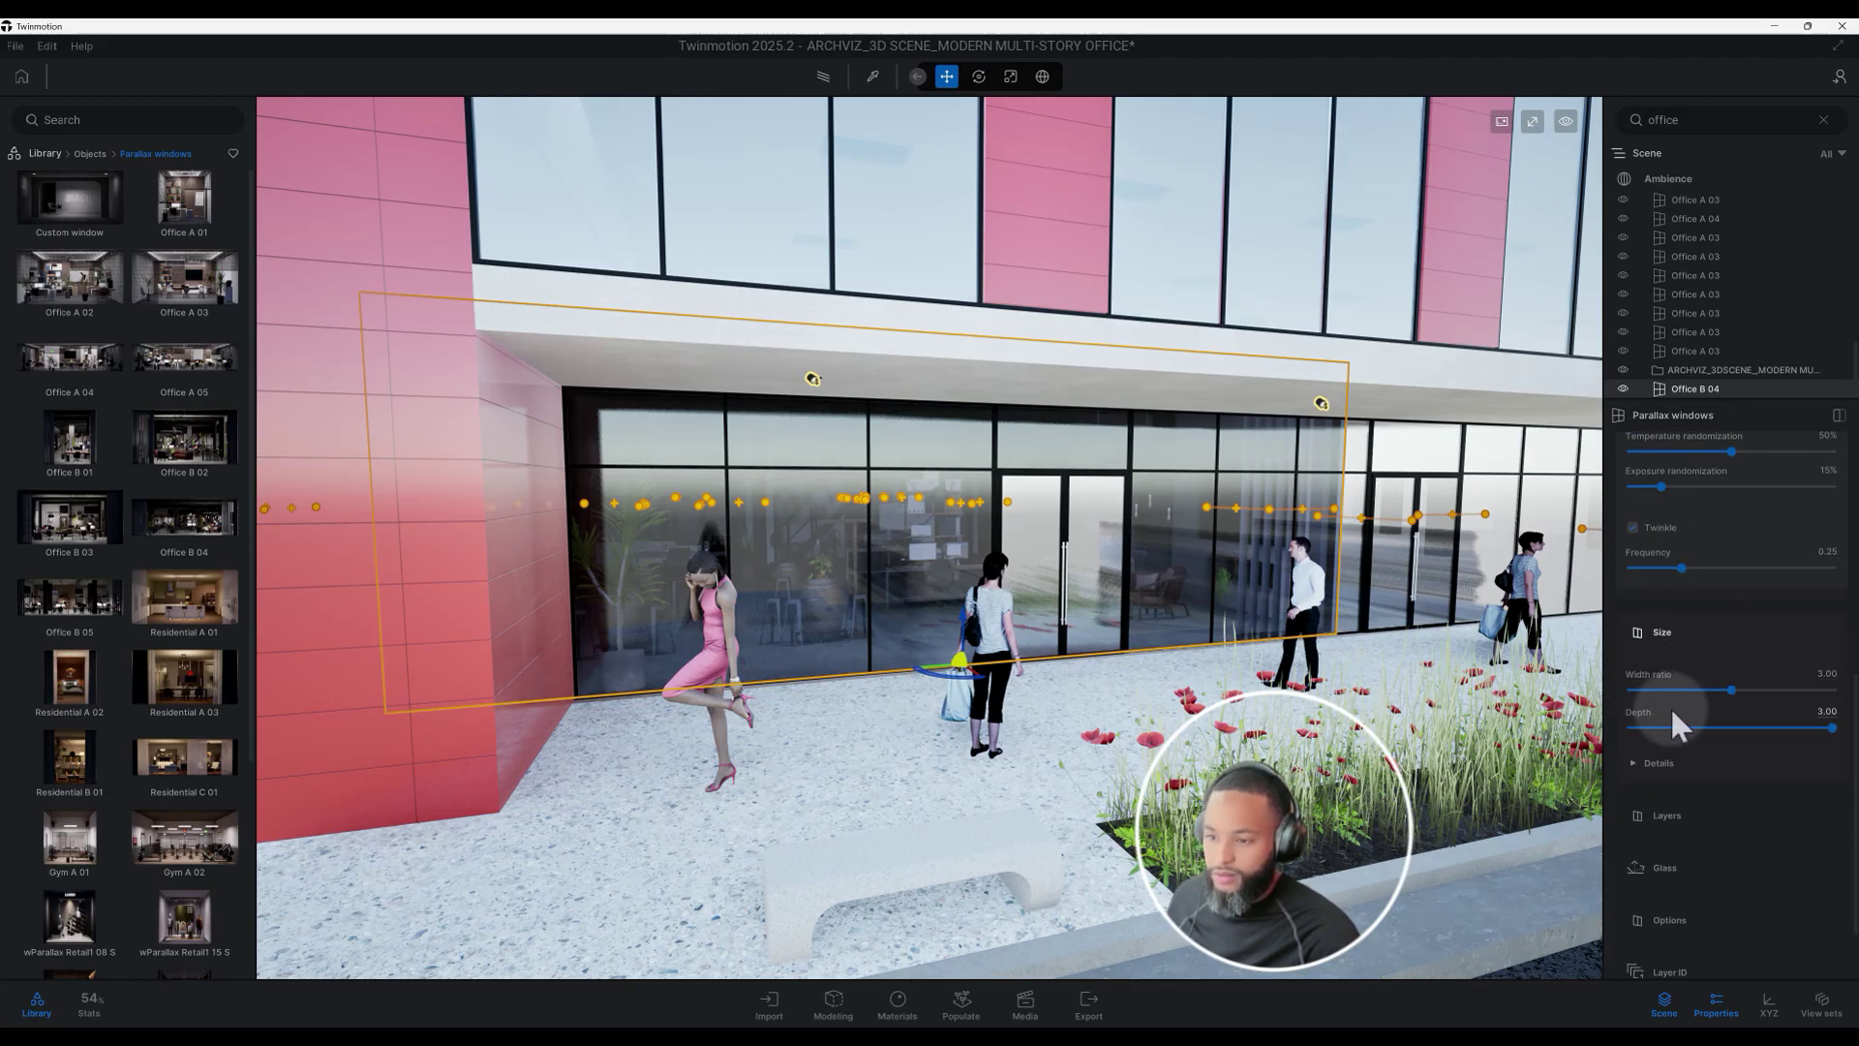
click(1678, 759)
scroll(1688, 745, down, 6)
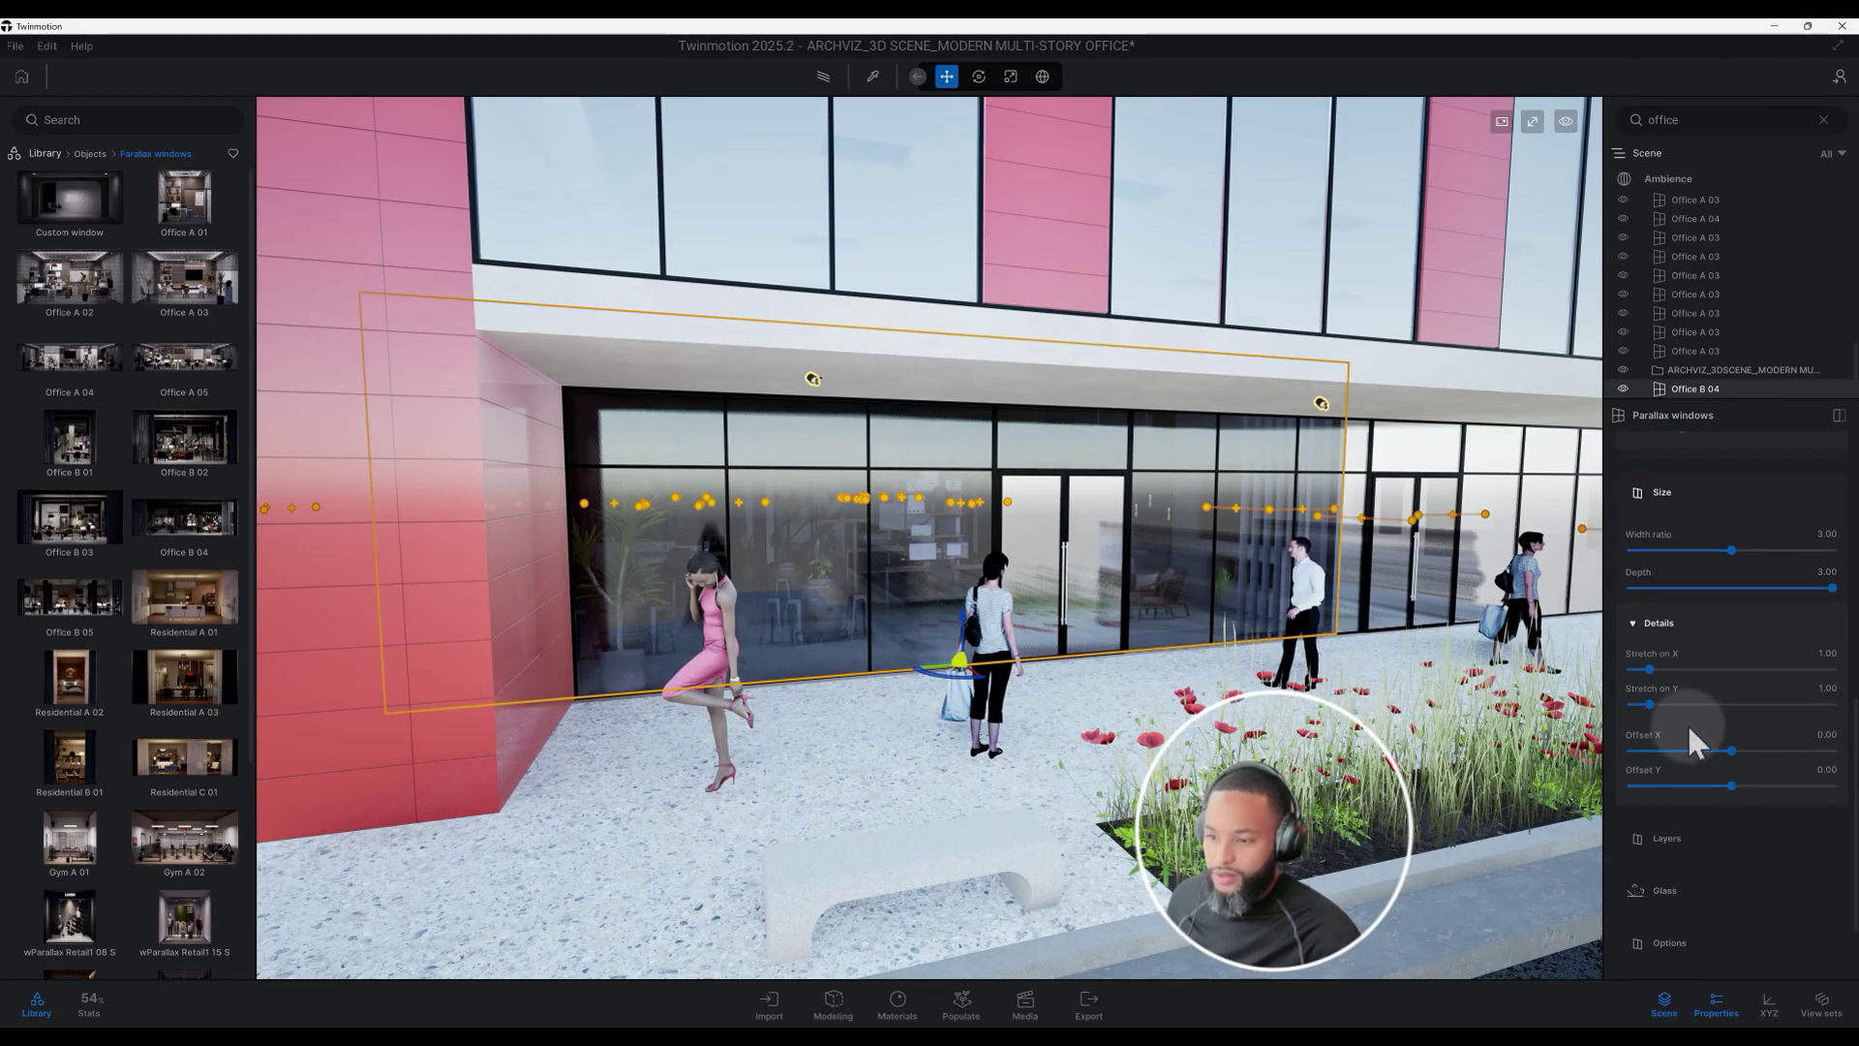
scroll(1687, 723, down, 2)
scroll(1710, 608, down, 3)
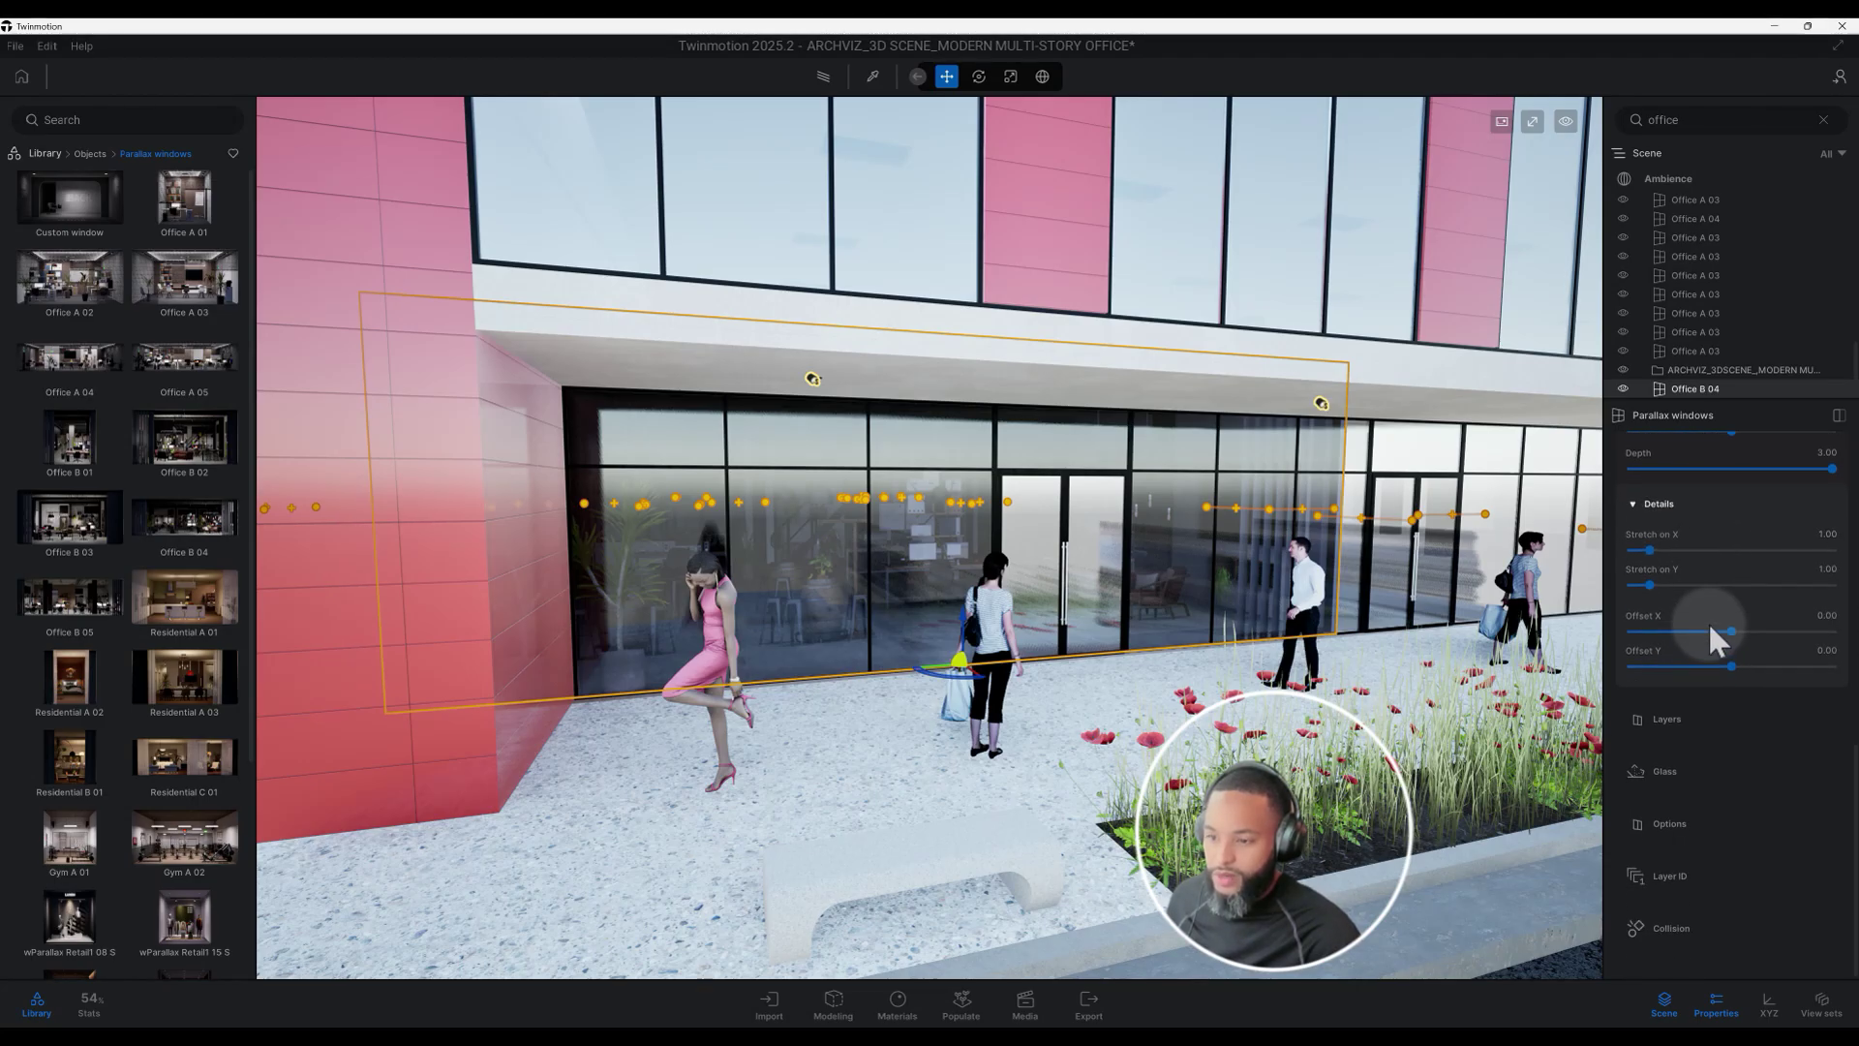
Open the Layers settings of the parallax window and look at layers 2 and 3
click(1708, 718)
scroll(1708, 719, down, 2)
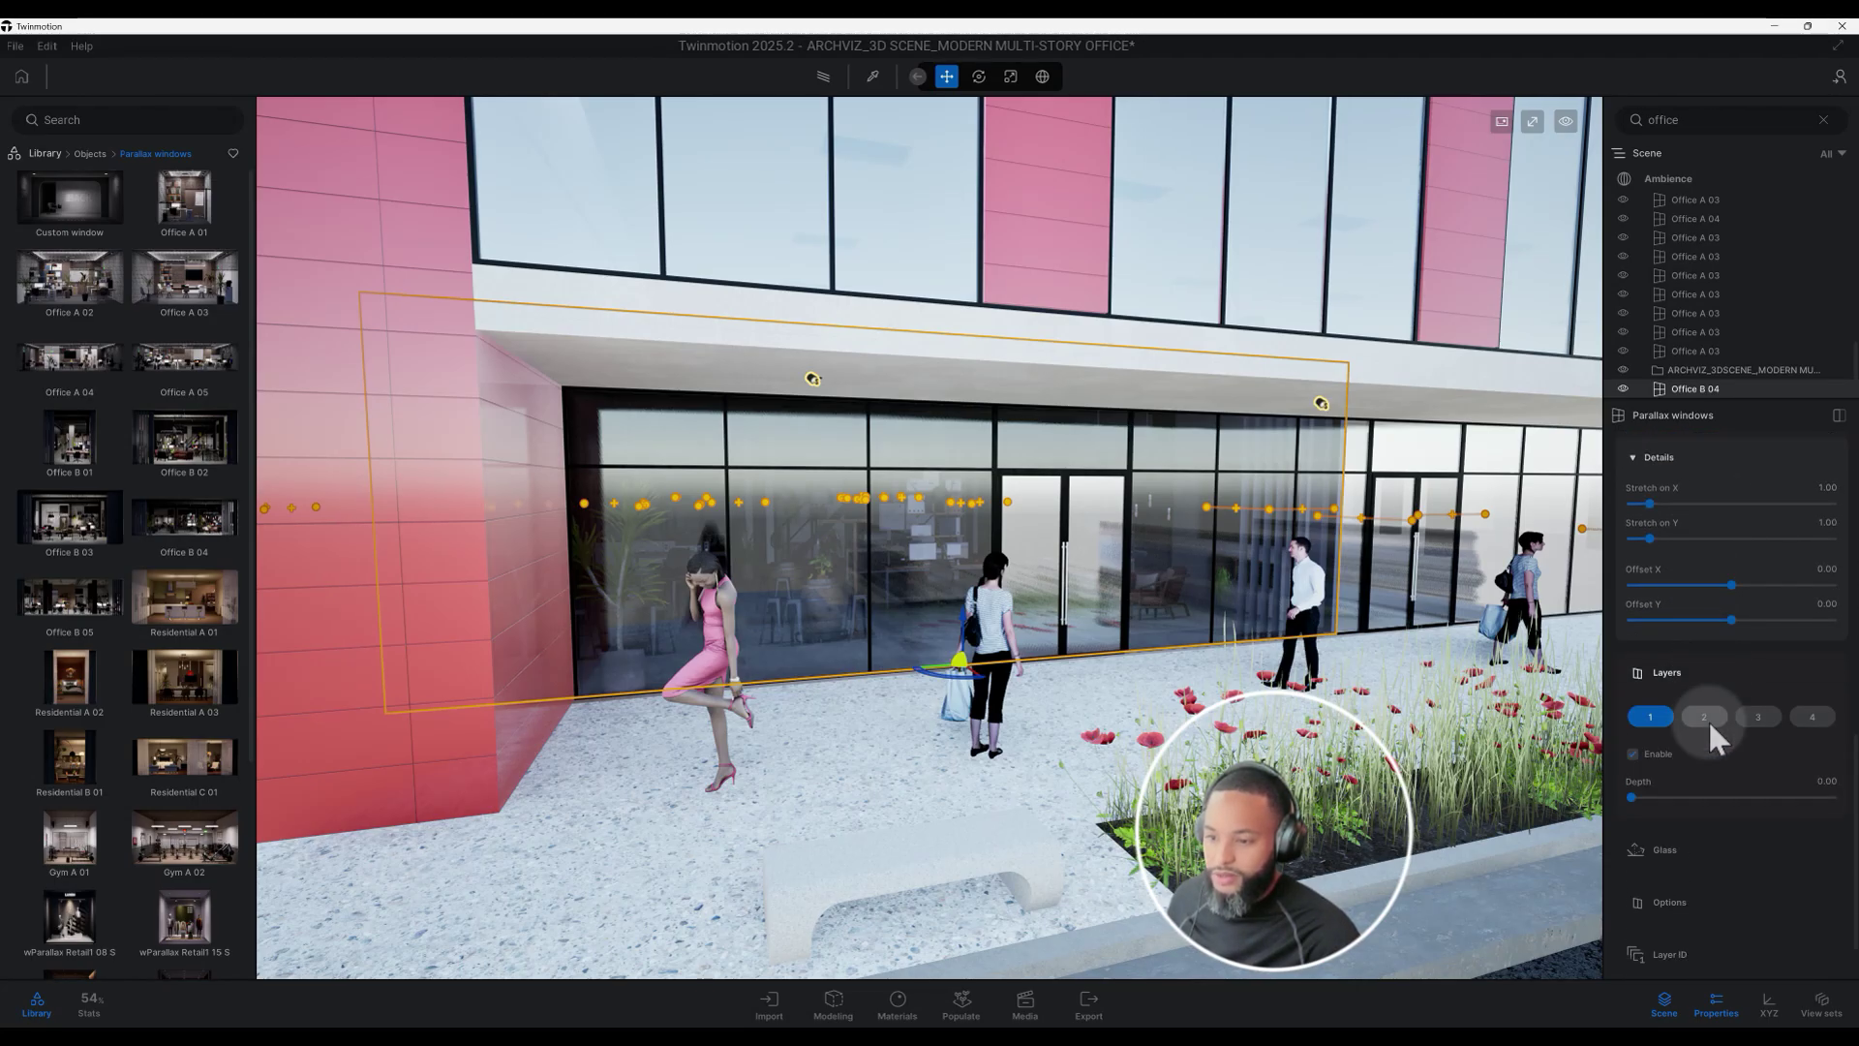
scroll(1709, 718, down, 2)
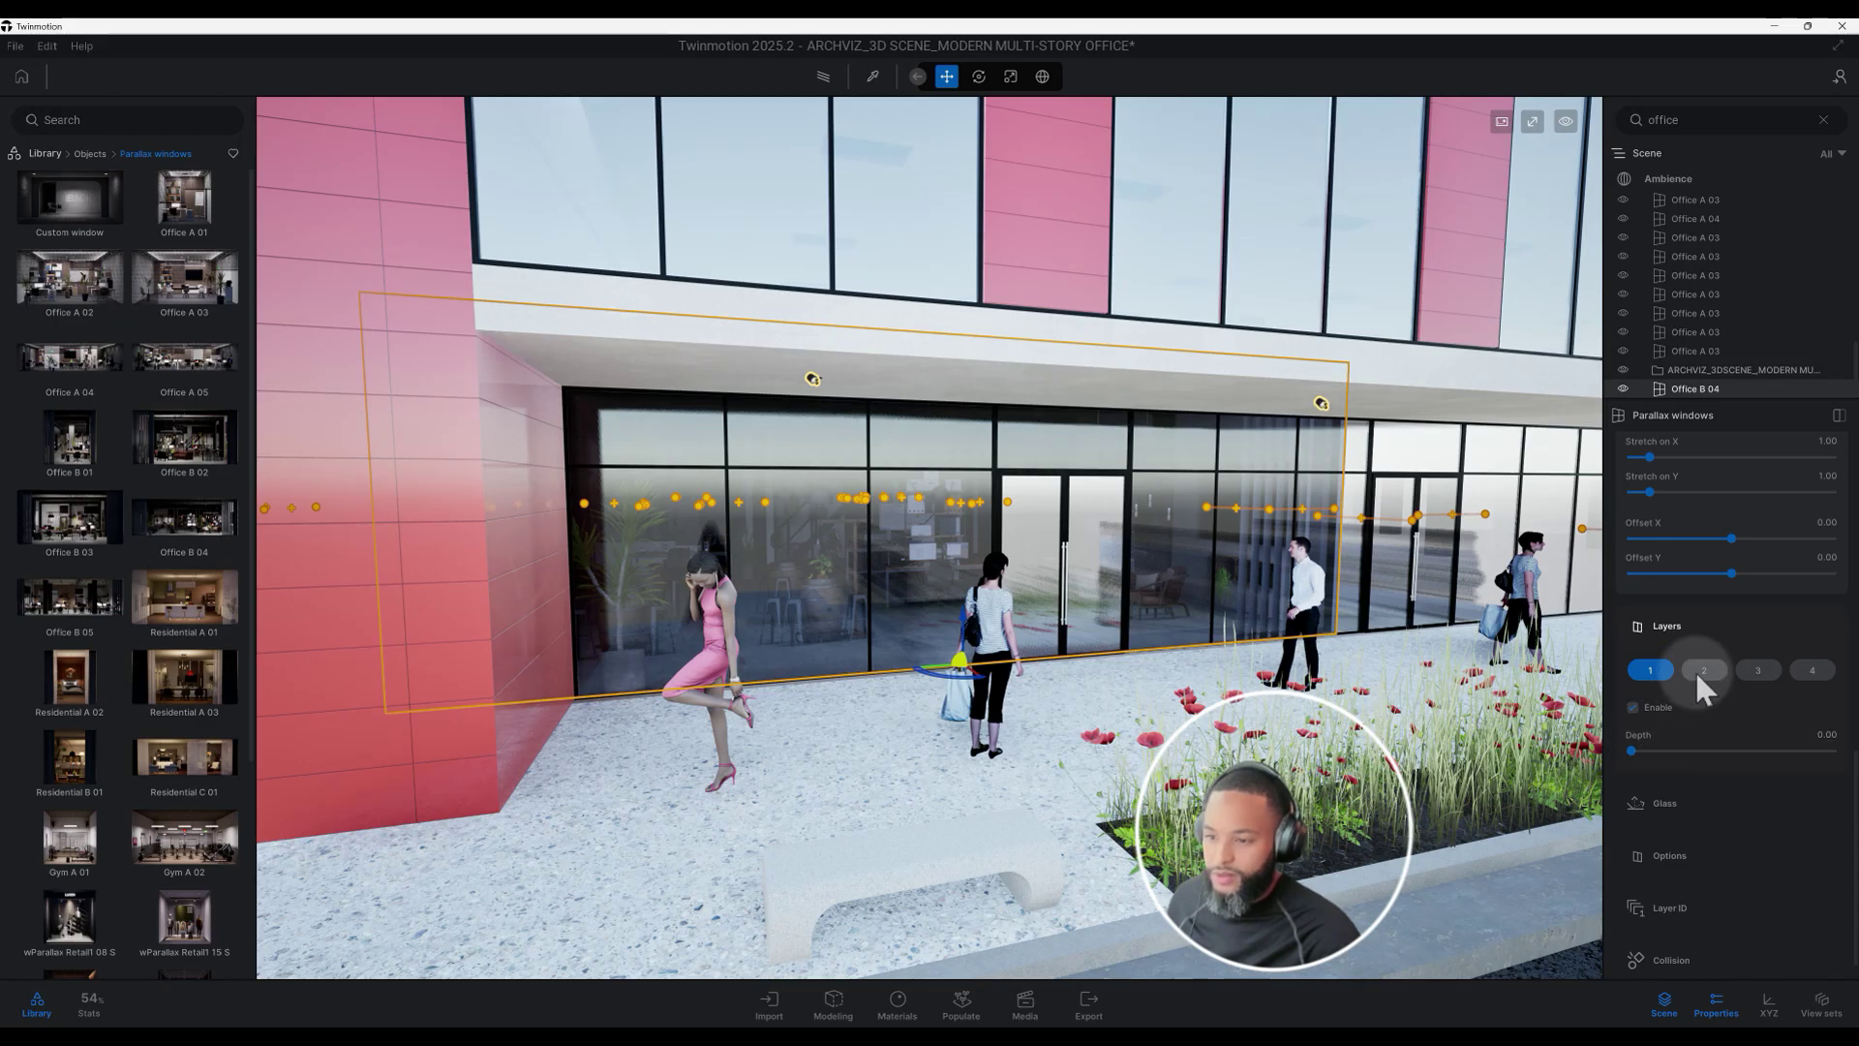
click(1698, 675)
click(1764, 670)
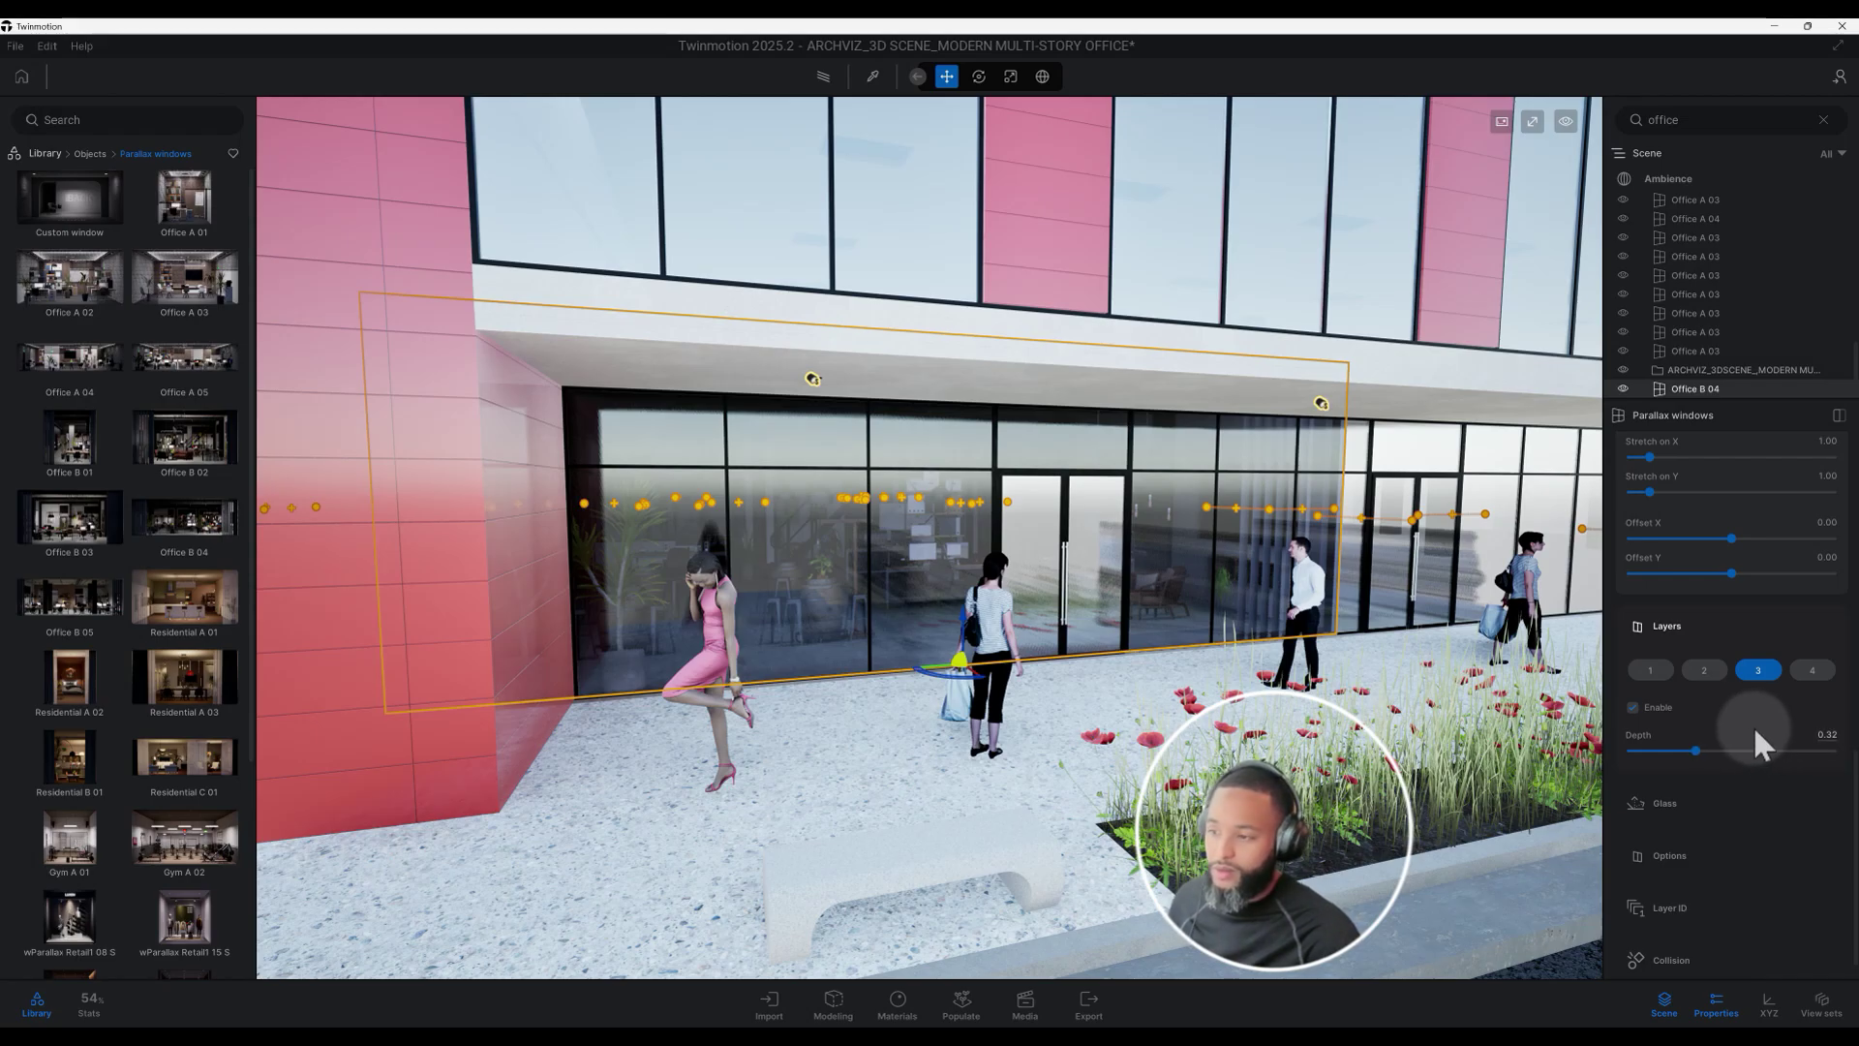
Enable the Glass option for the Office B 04 parallax window, switching it off and on again to compare the storefront's appearance
scroll(1743, 722, down, 1)
click(1706, 763)
scroll(1705, 746, down, 3)
click(1635, 718)
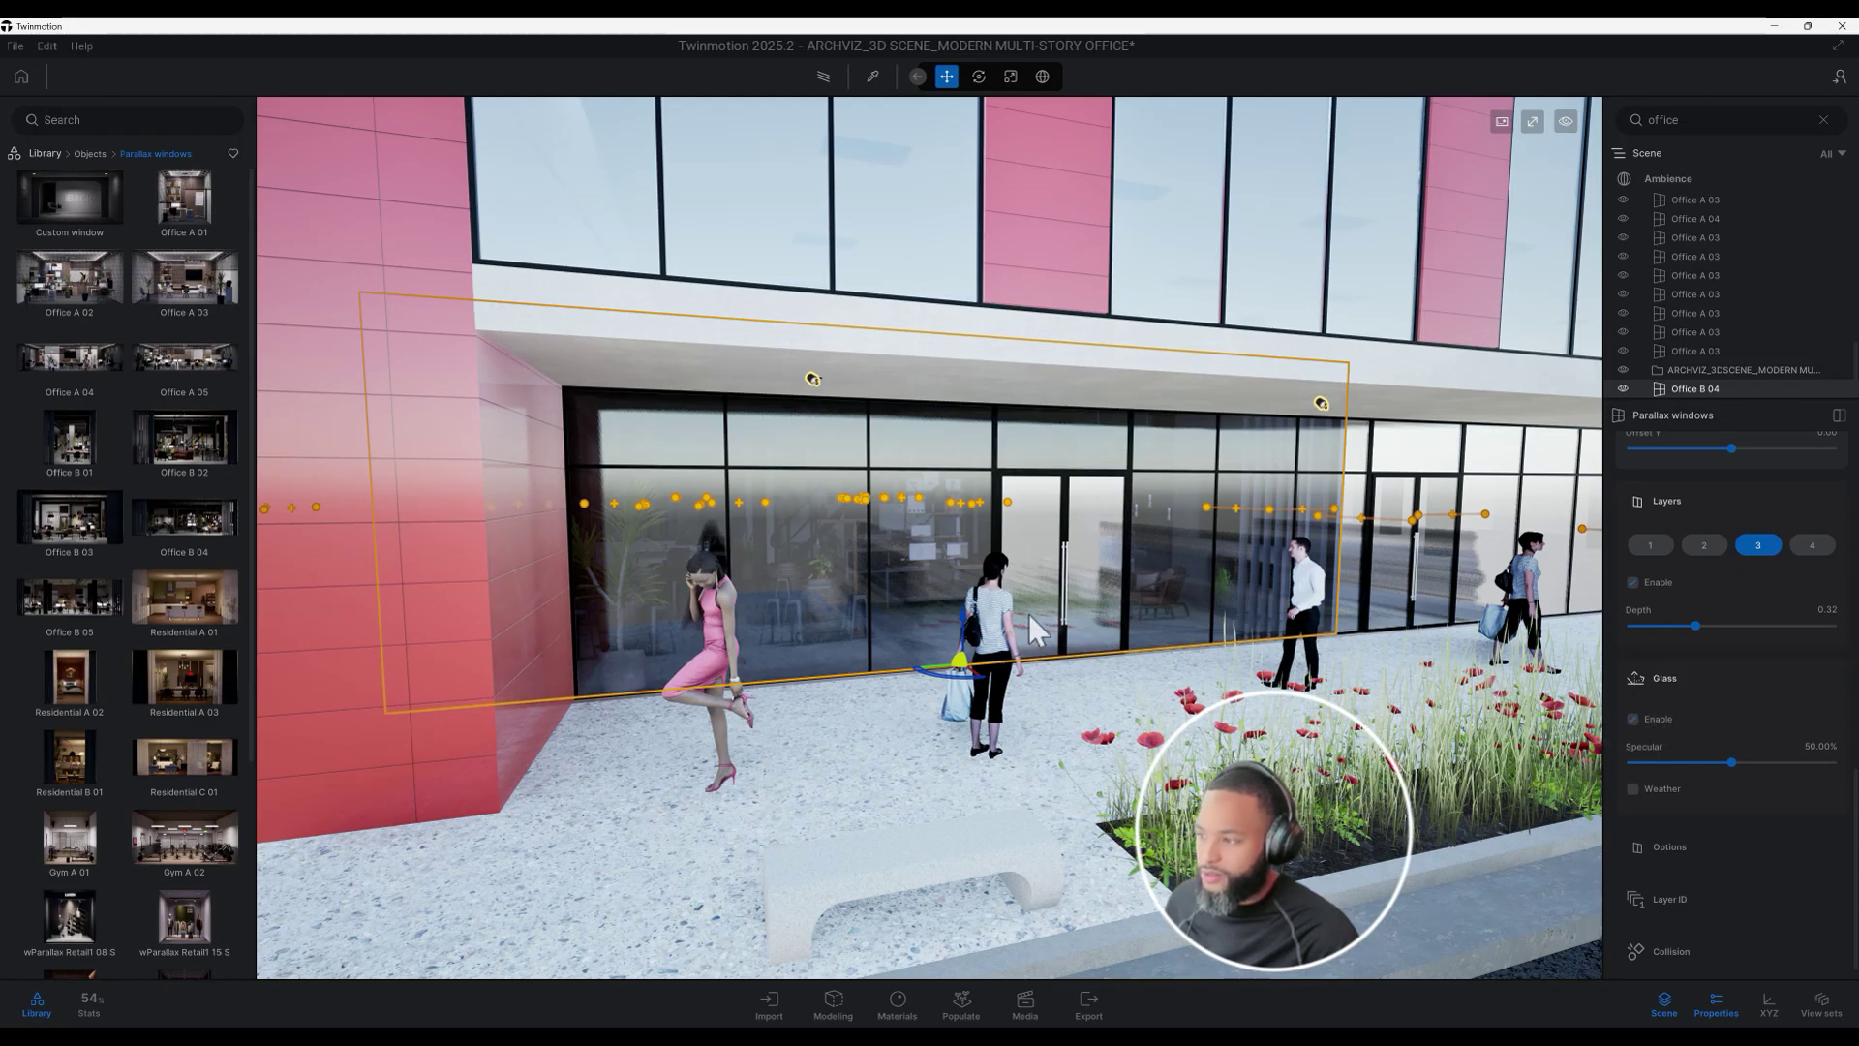
scroll(1025, 613, up, 3)
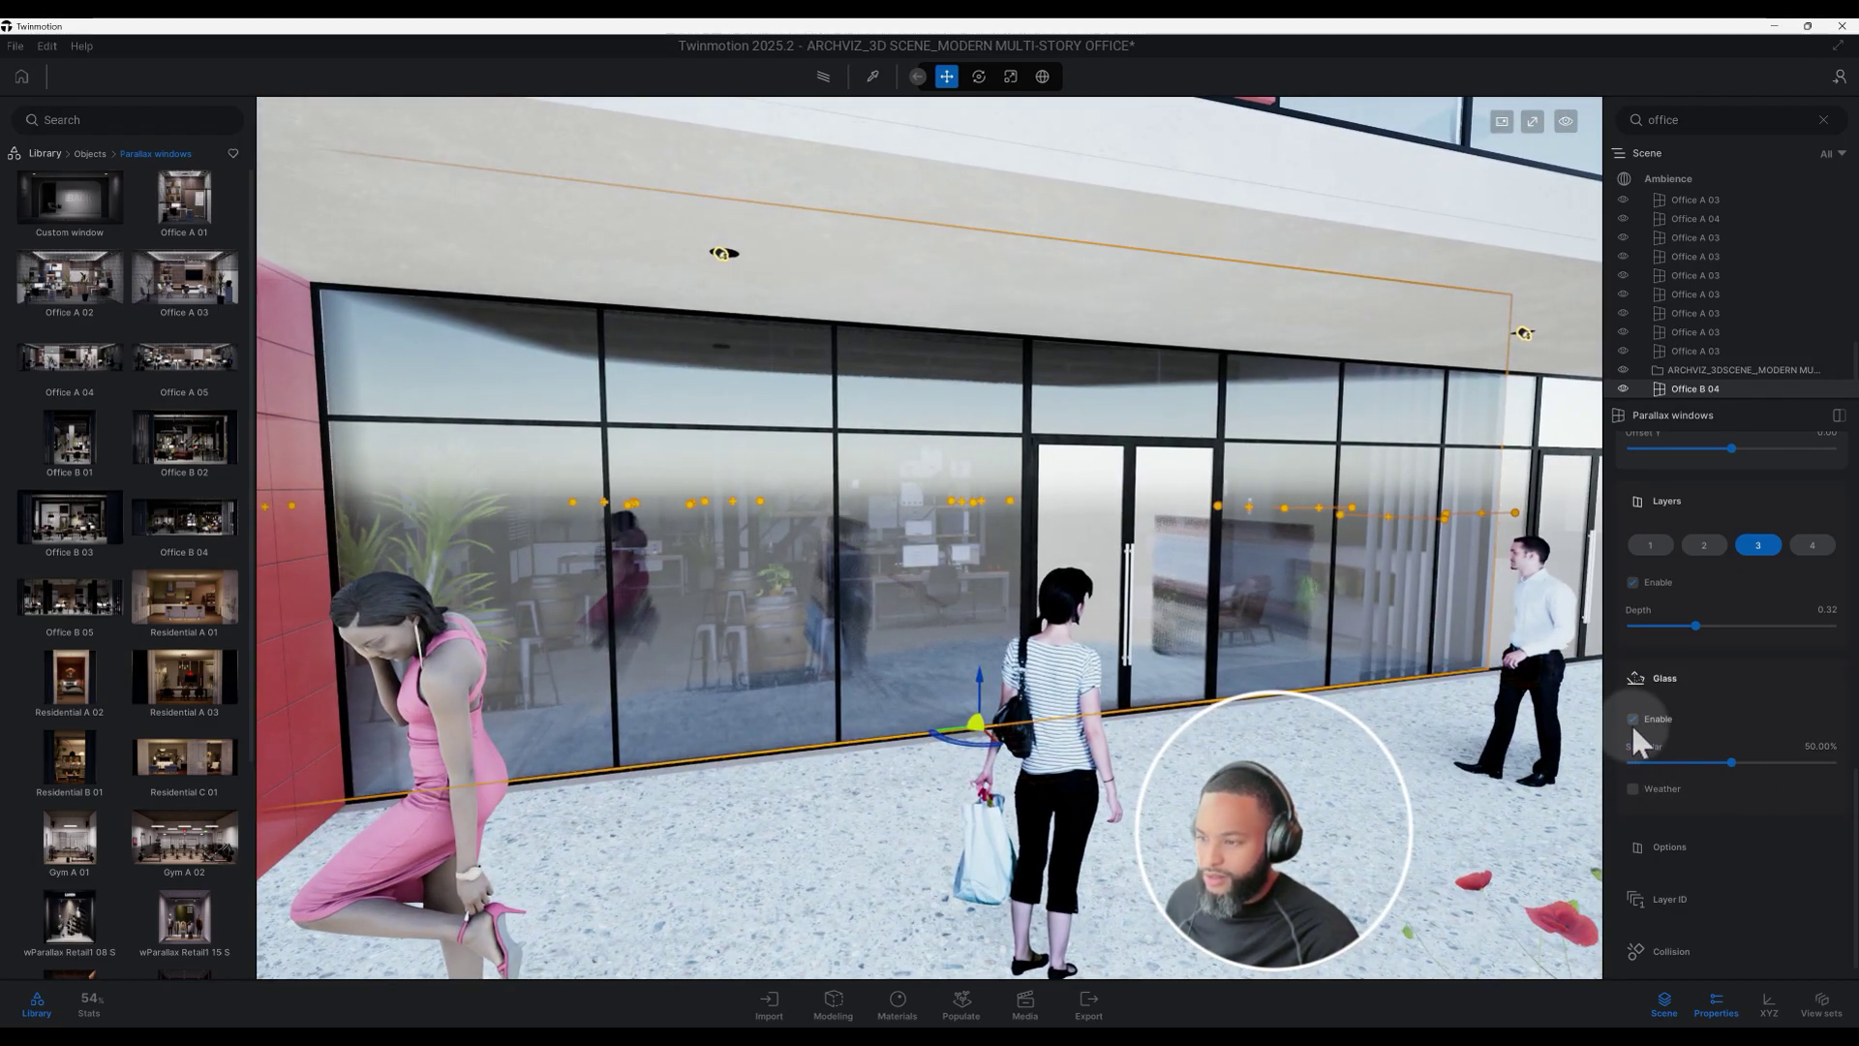
click(1633, 723)
click(1633, 723)
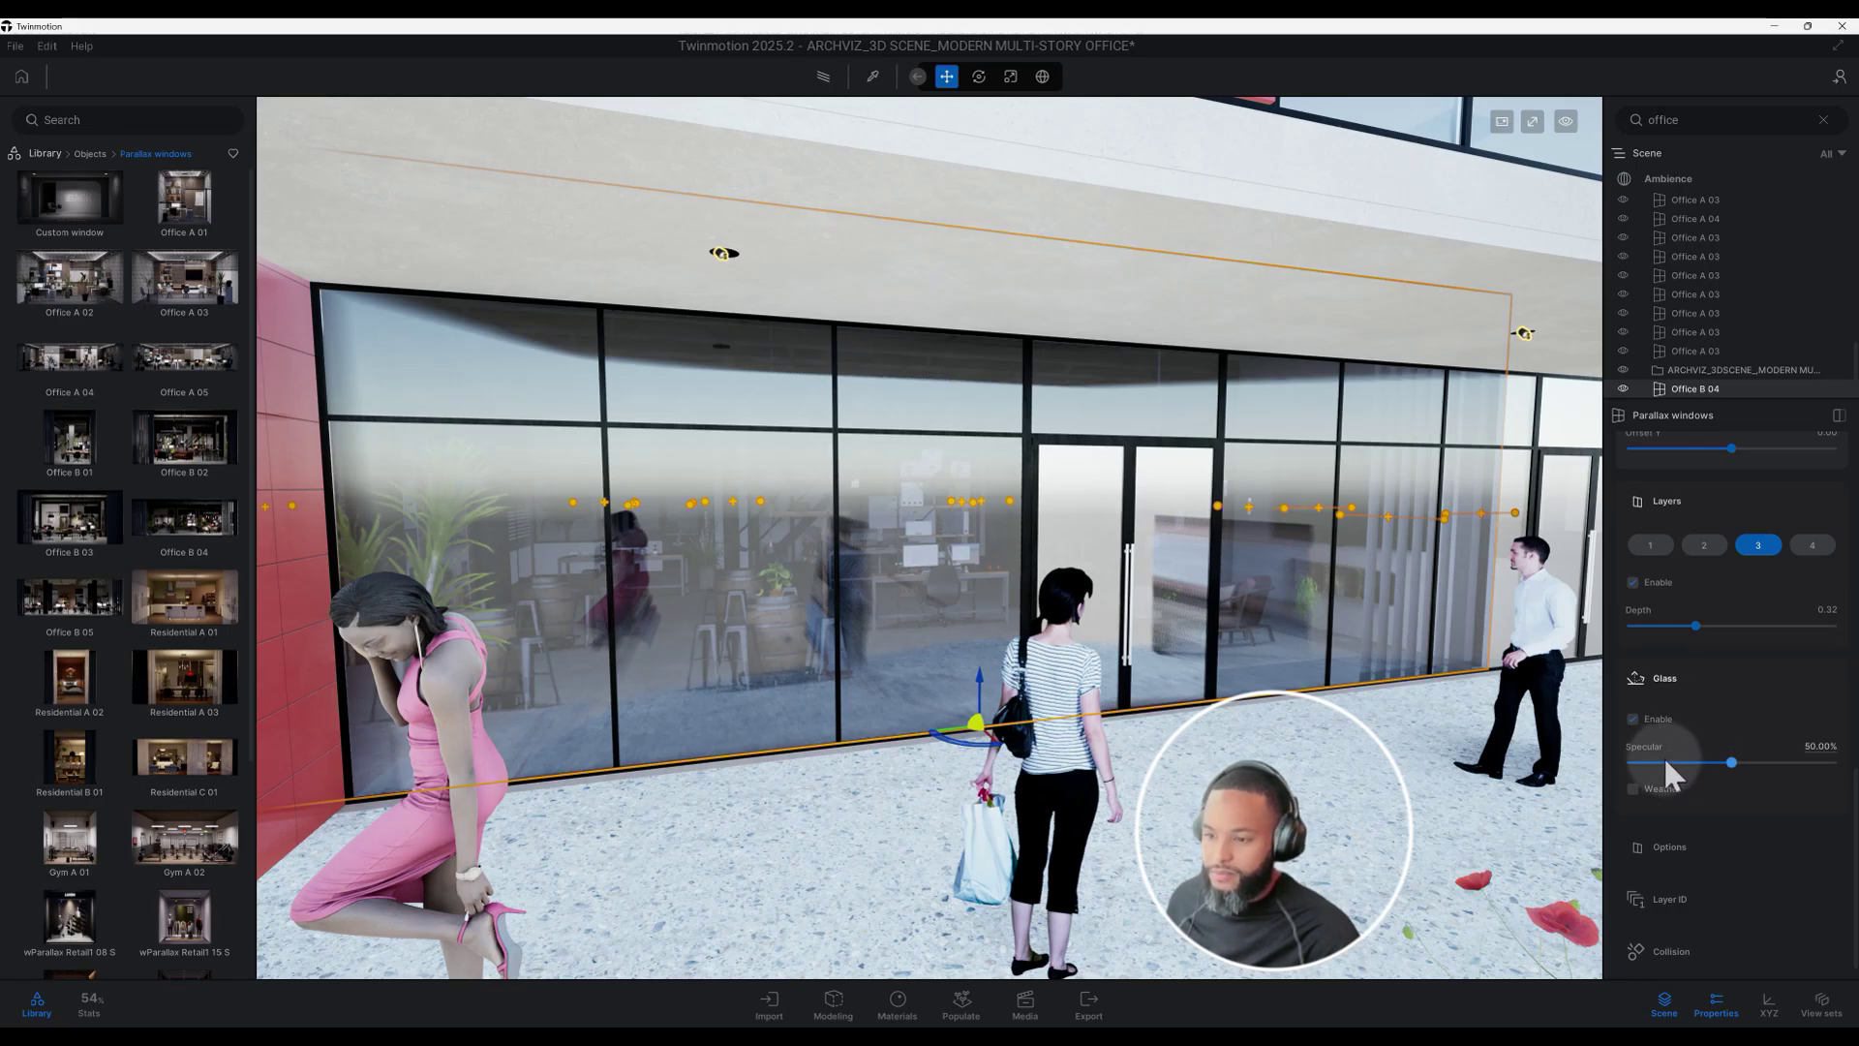
scroll(1708, 747, down, 1)
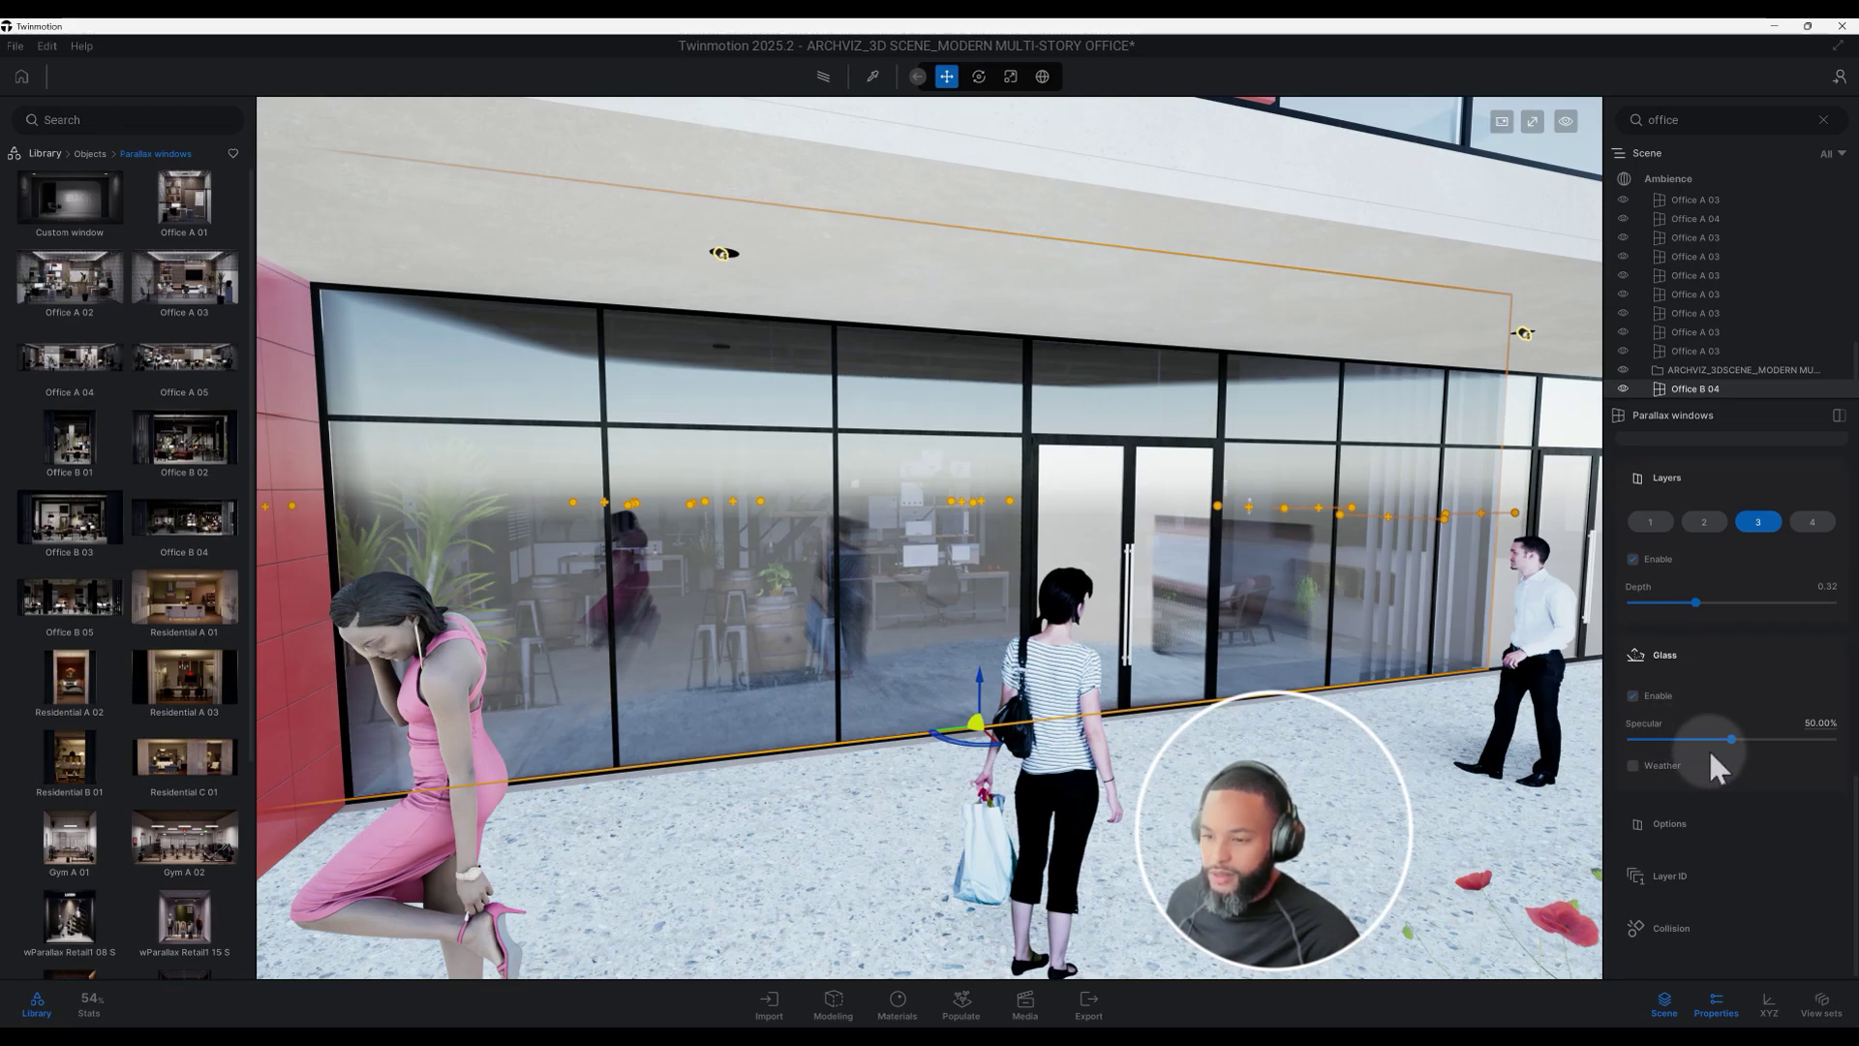
scroll(1716, 741, up, 15)
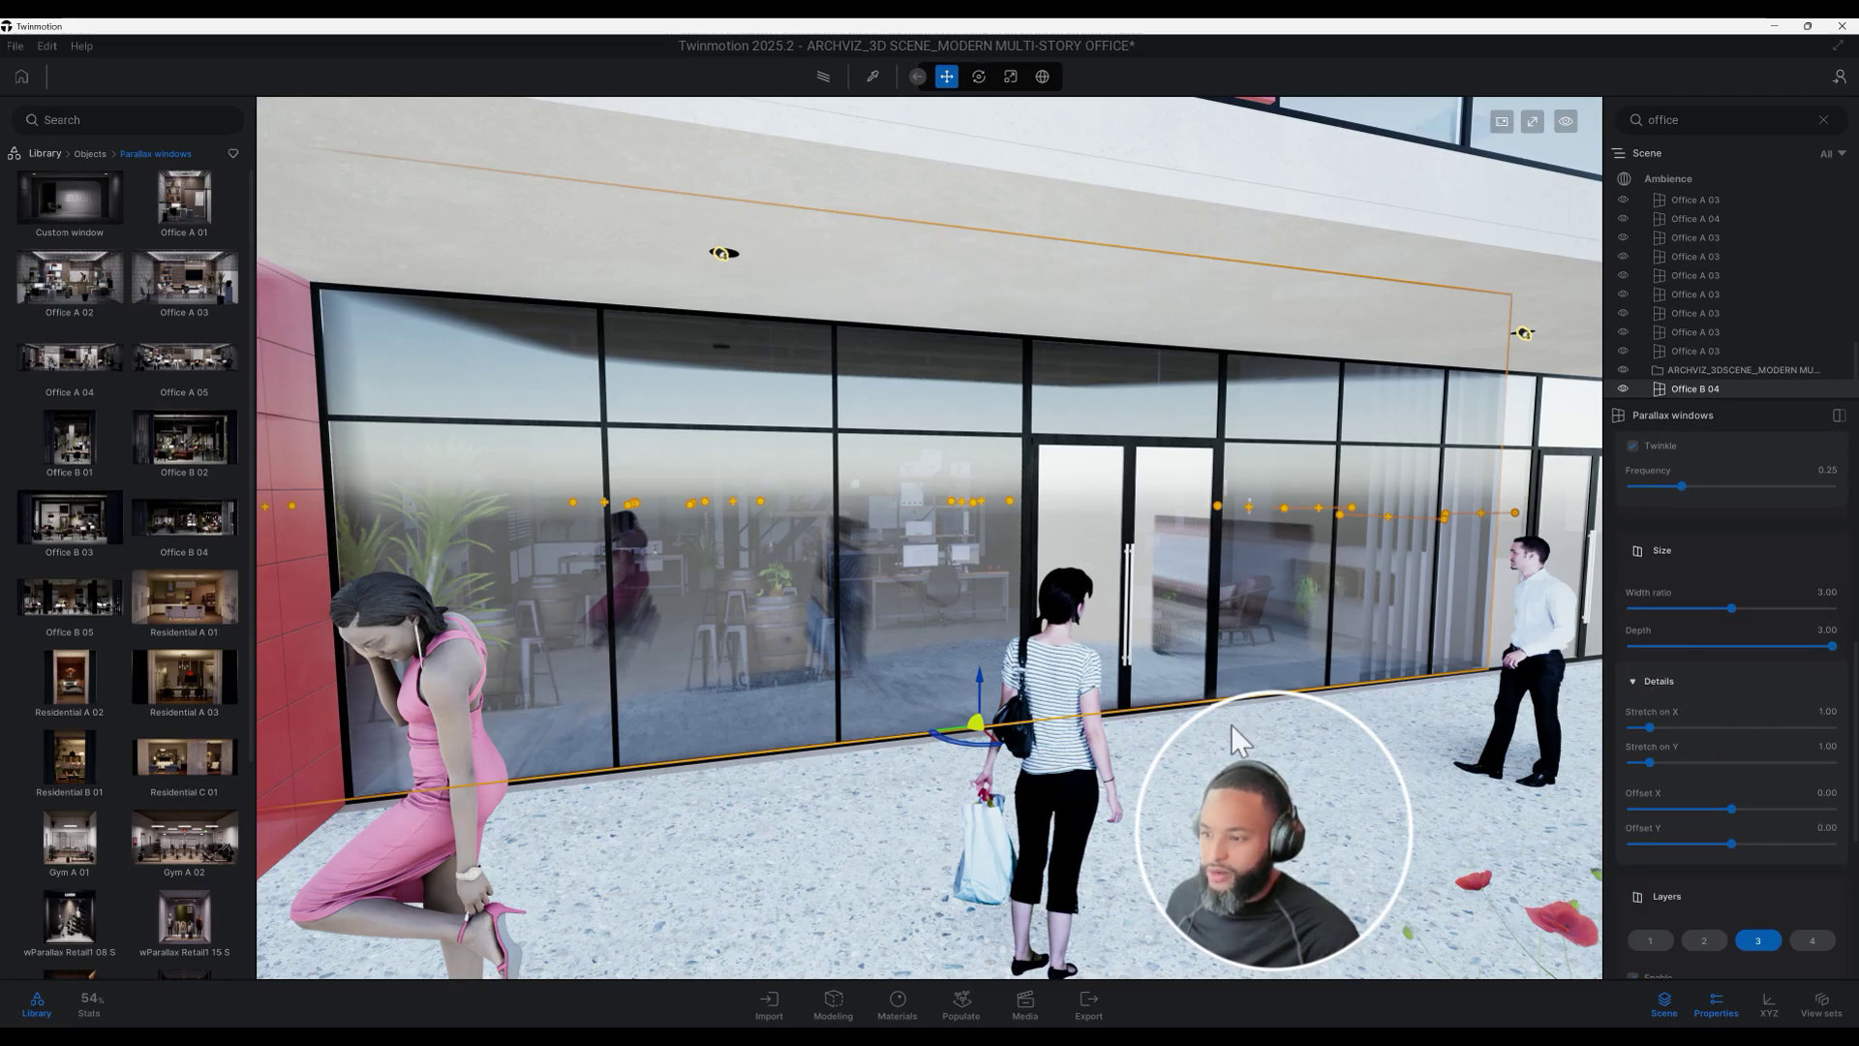
Duplicate the Office B 04 parallax window at the ground-floor storefront
scroll(1228, 724, down, 5)
middle_drag(1259, 620, 1034, 636)
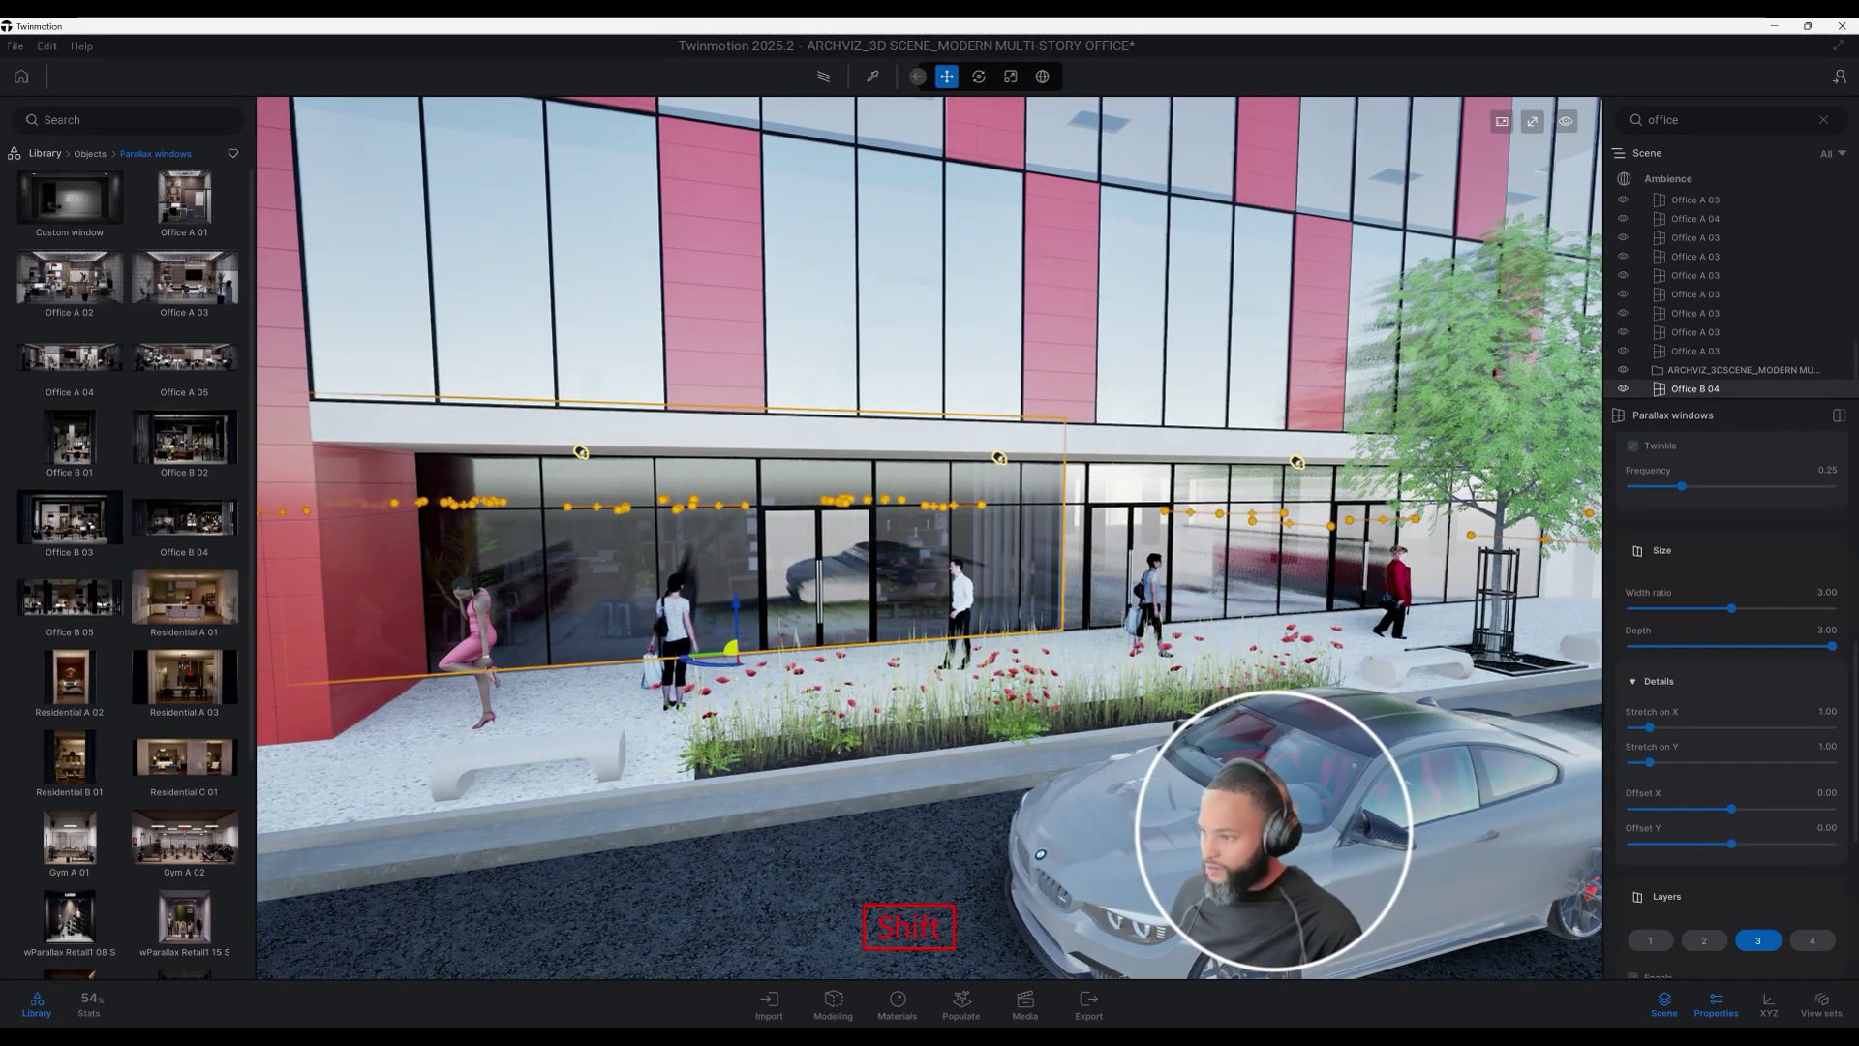
scroll(1014, 703, down, 5)
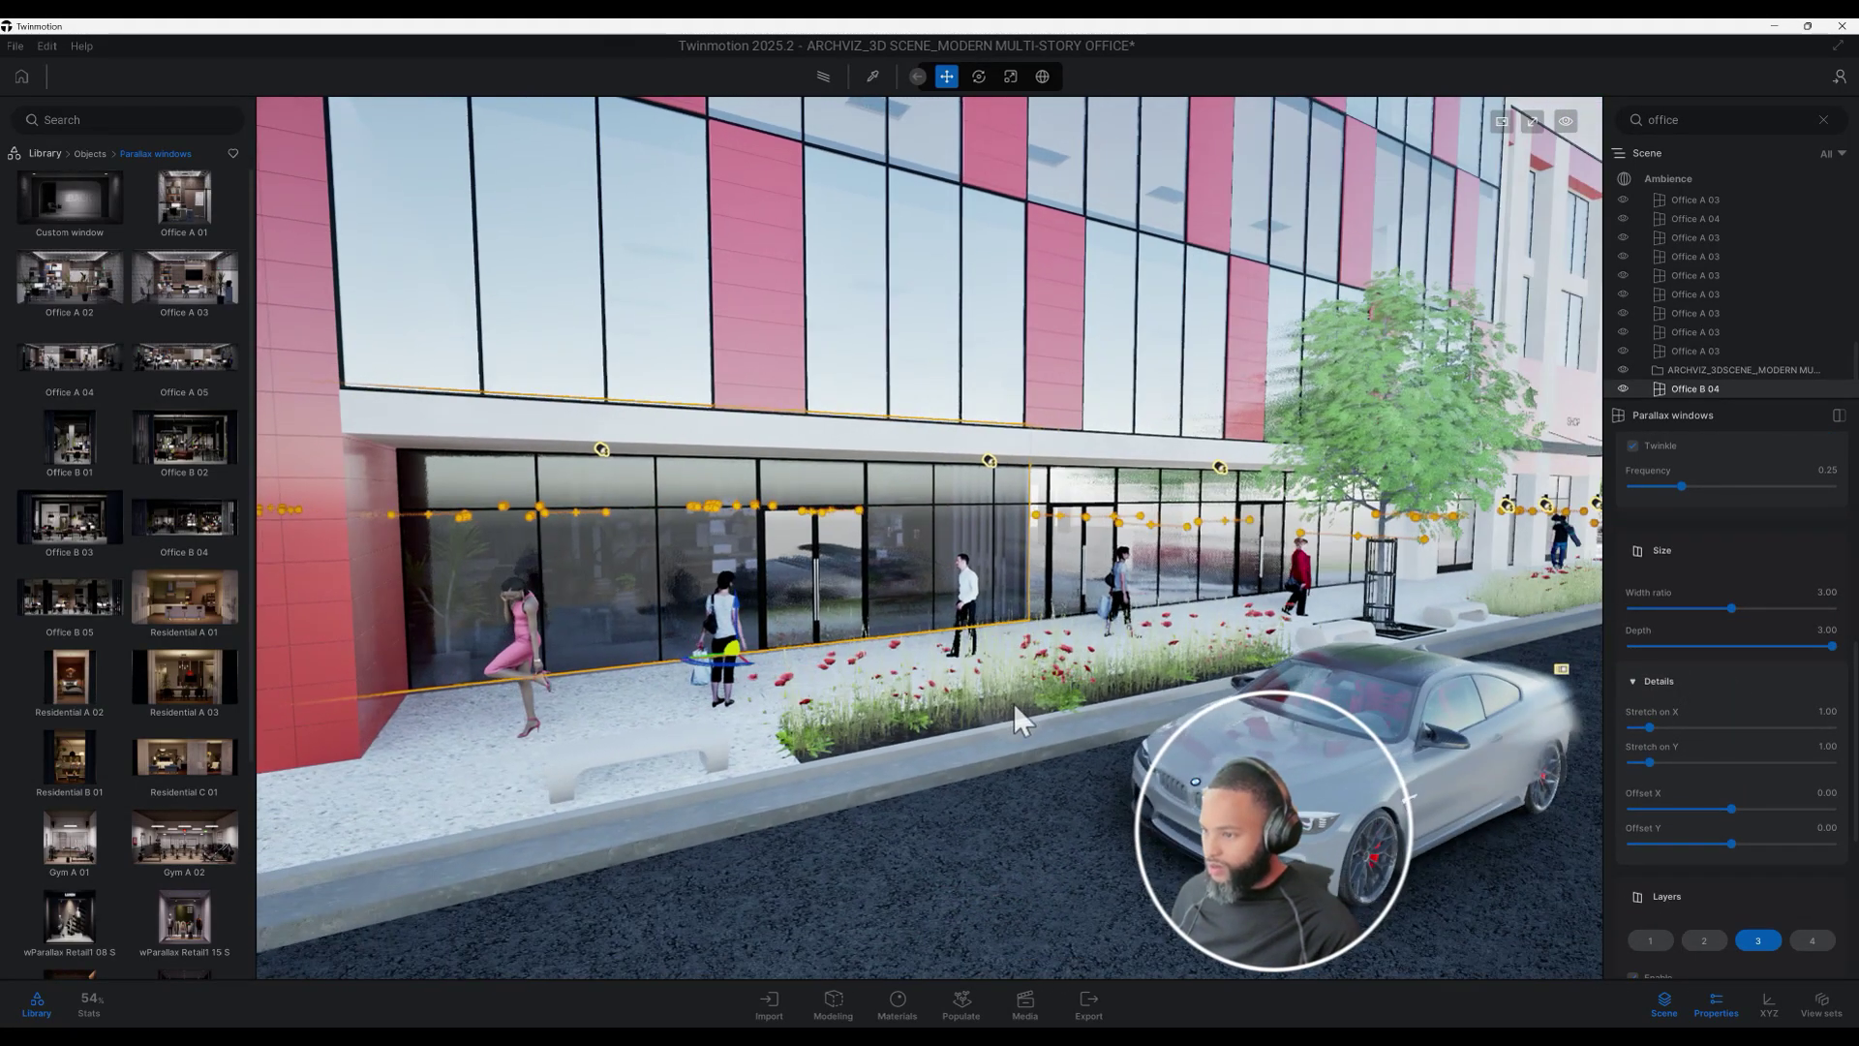
key(ctrl+v)
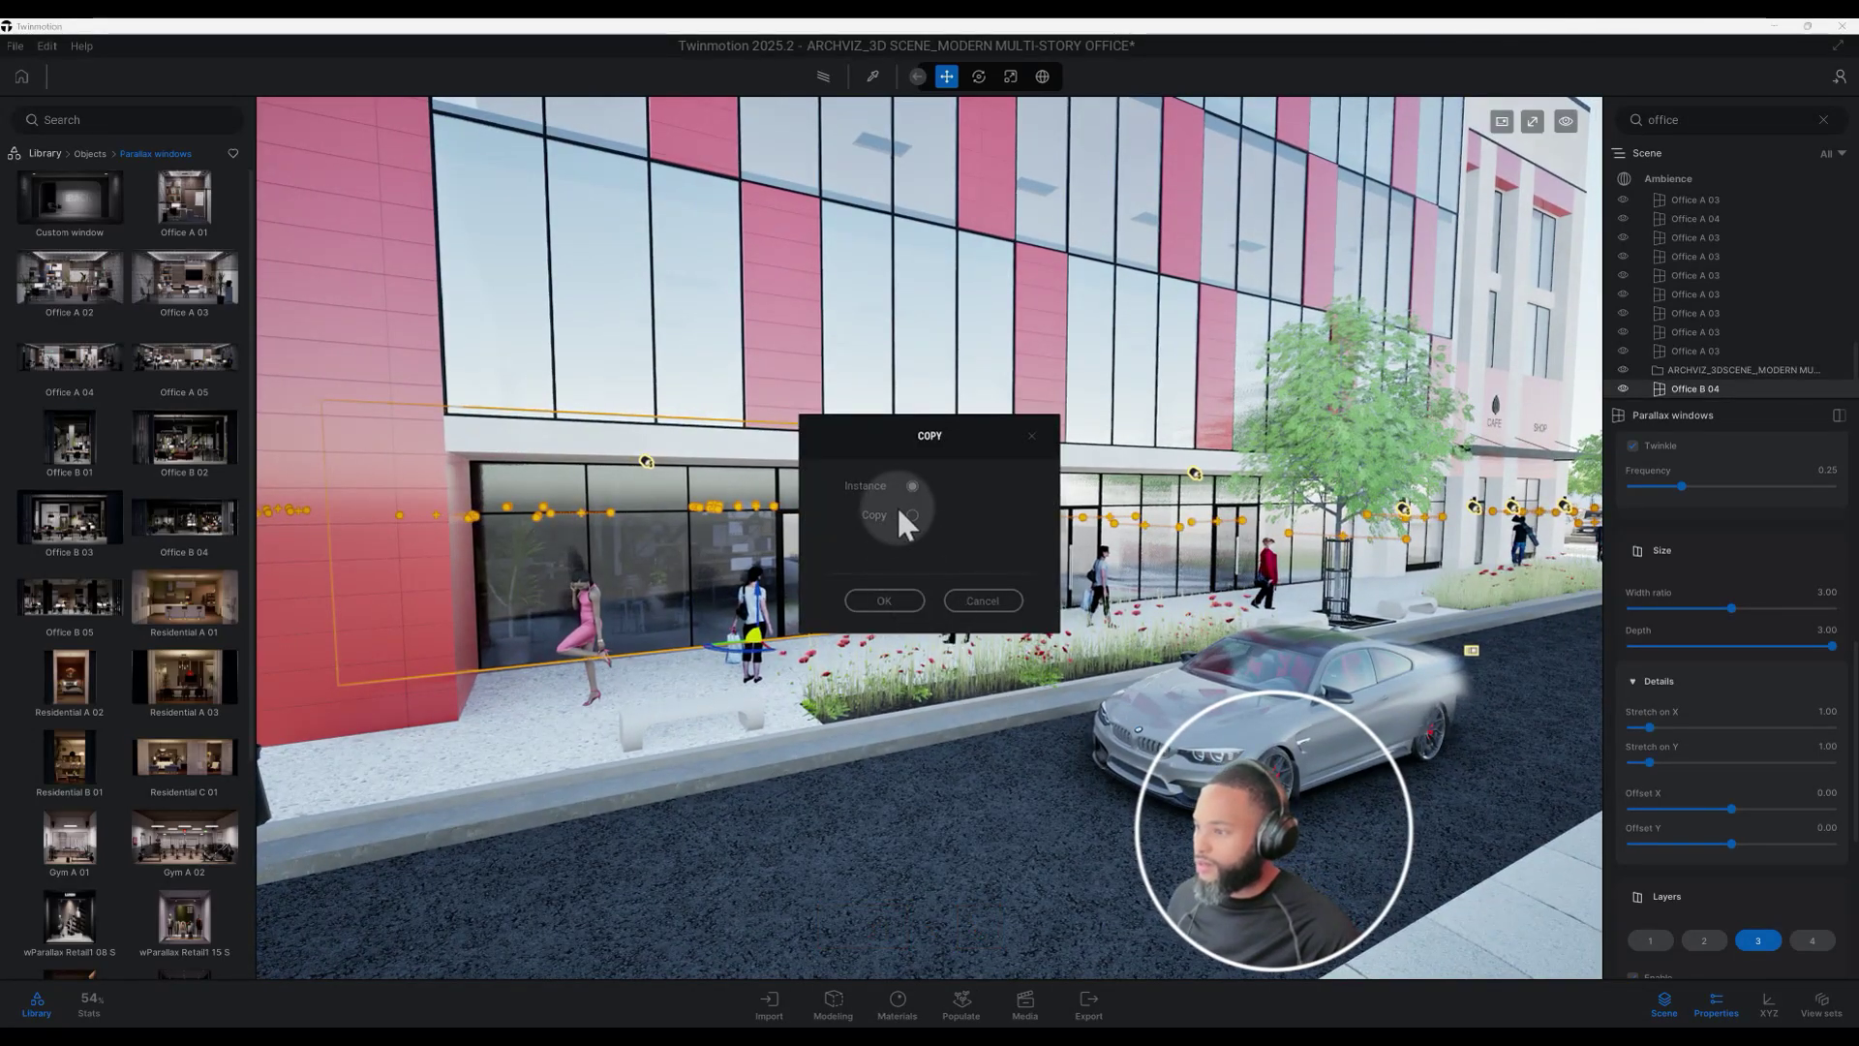
click(903, 596)
Move the duplicated Office B 04 window along the facade to the far storefront bay behind the street tree
key(shift)
shift+middle_drag(905, 593, 904, 689)
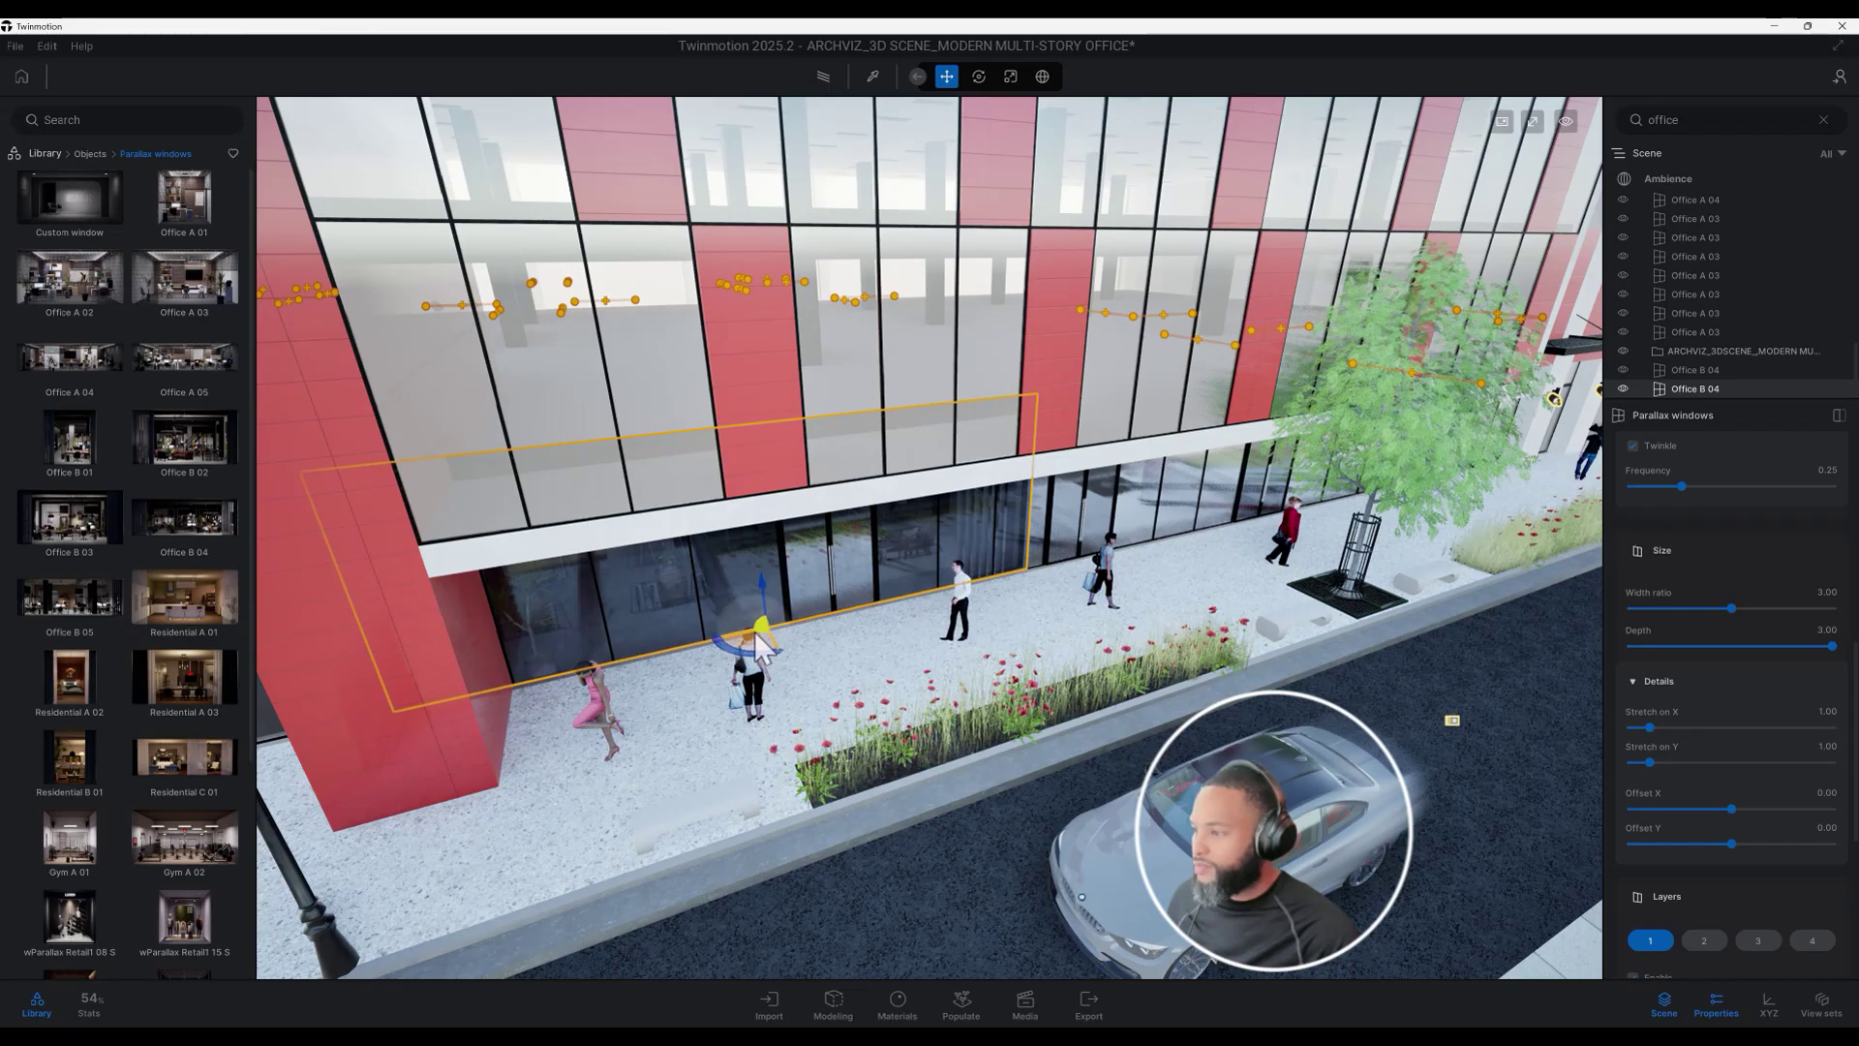
drag(760, 630, 1273, 554)
middle_drag(1272, 554, 863, 612)
scroll(959, 578, up, 3)
shift+middle_drag(958, 578, 992, 581)
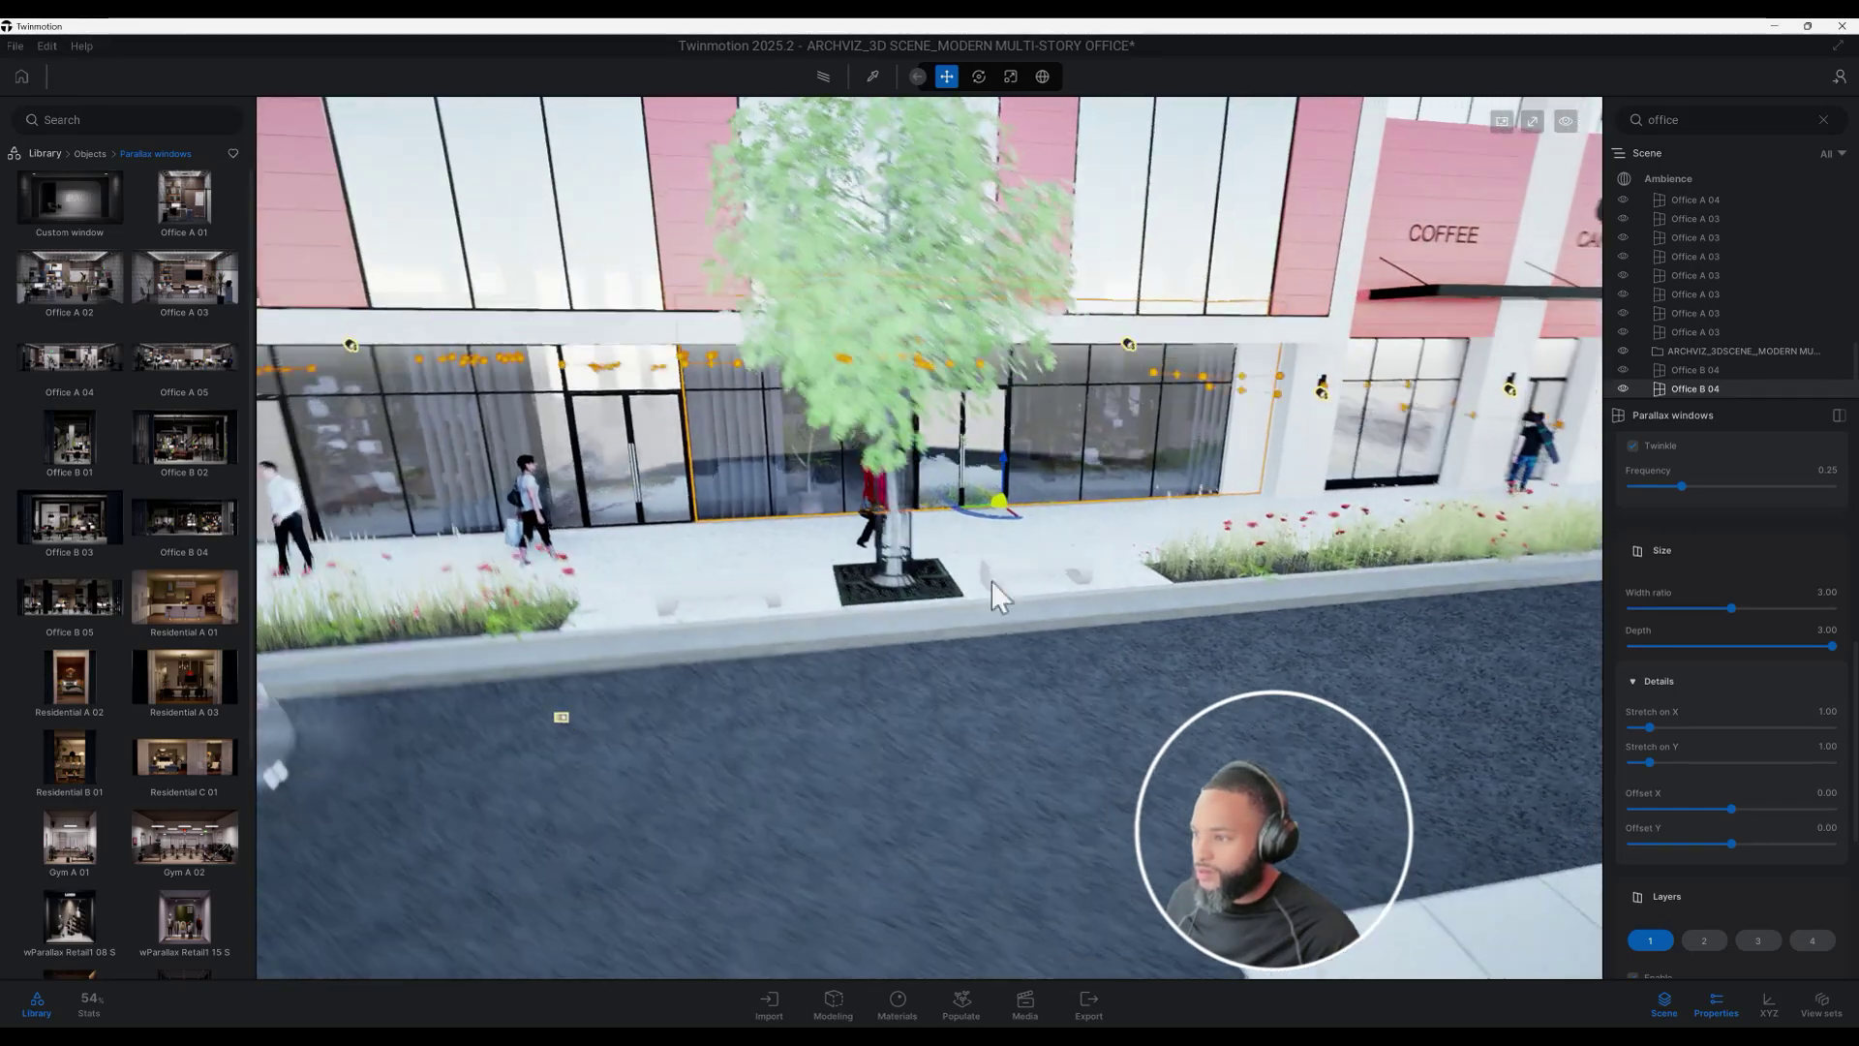
scroll(1005, 560, up, 4)
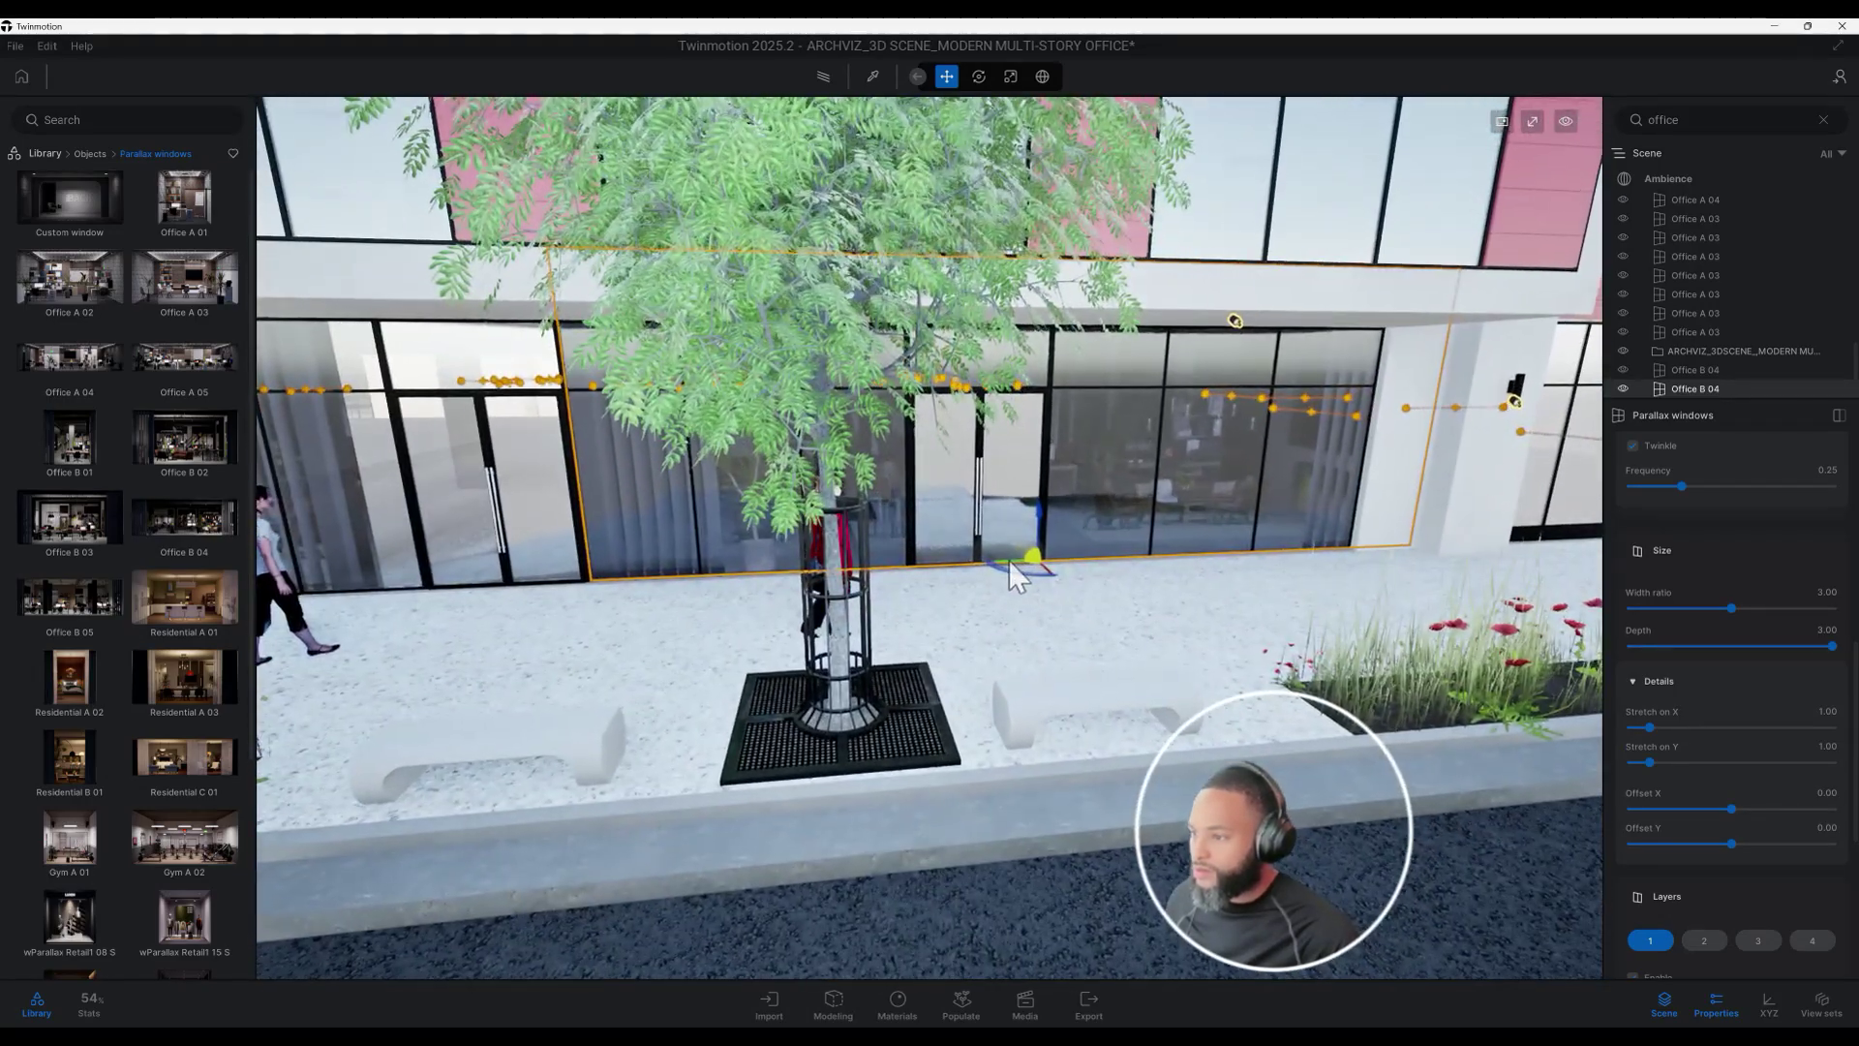
Shift the duplicate slightly back toward the first window, and slide the original Office B 04 along the storefront toward the duplicate
drag(1007, 554, 938, 571)
key(shift)
shift+middle_drag(938, 571, 959, 643)
scroll(957, 654, down, 2)
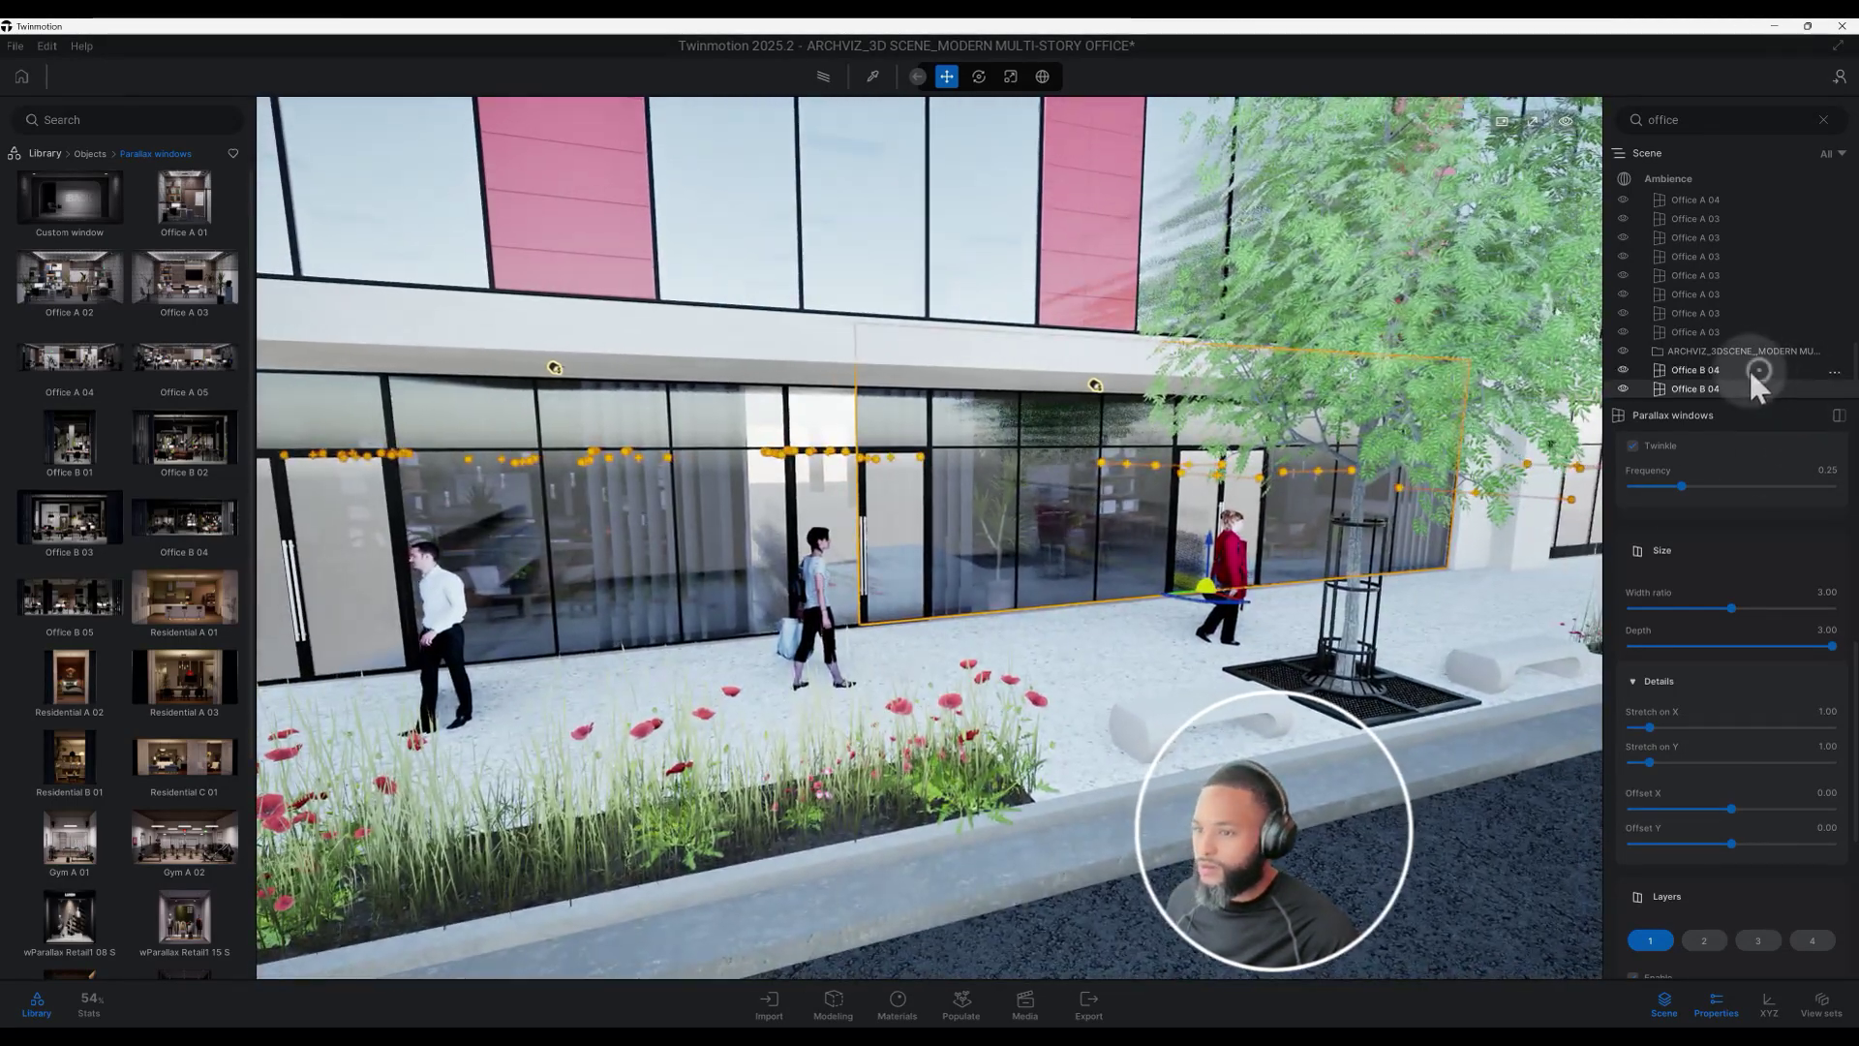
double_click(1749, 369)
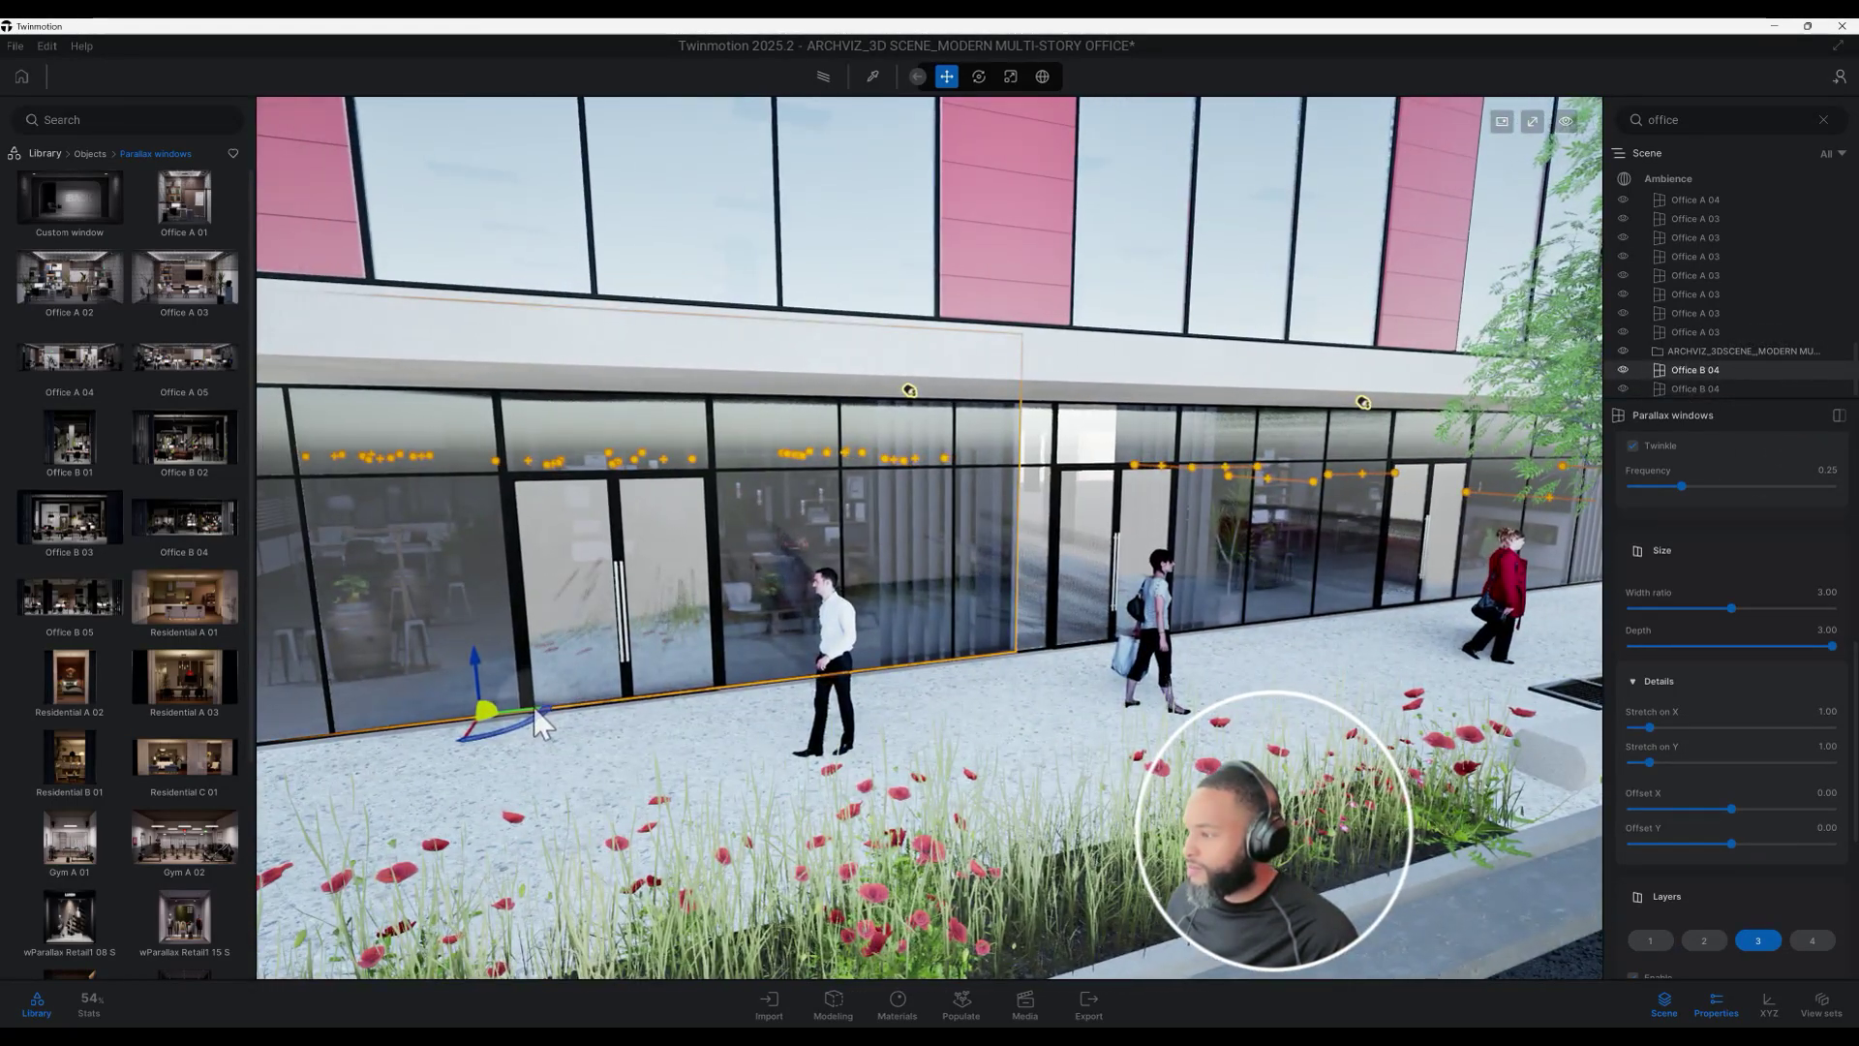
drag(535, 707, 674, 695)
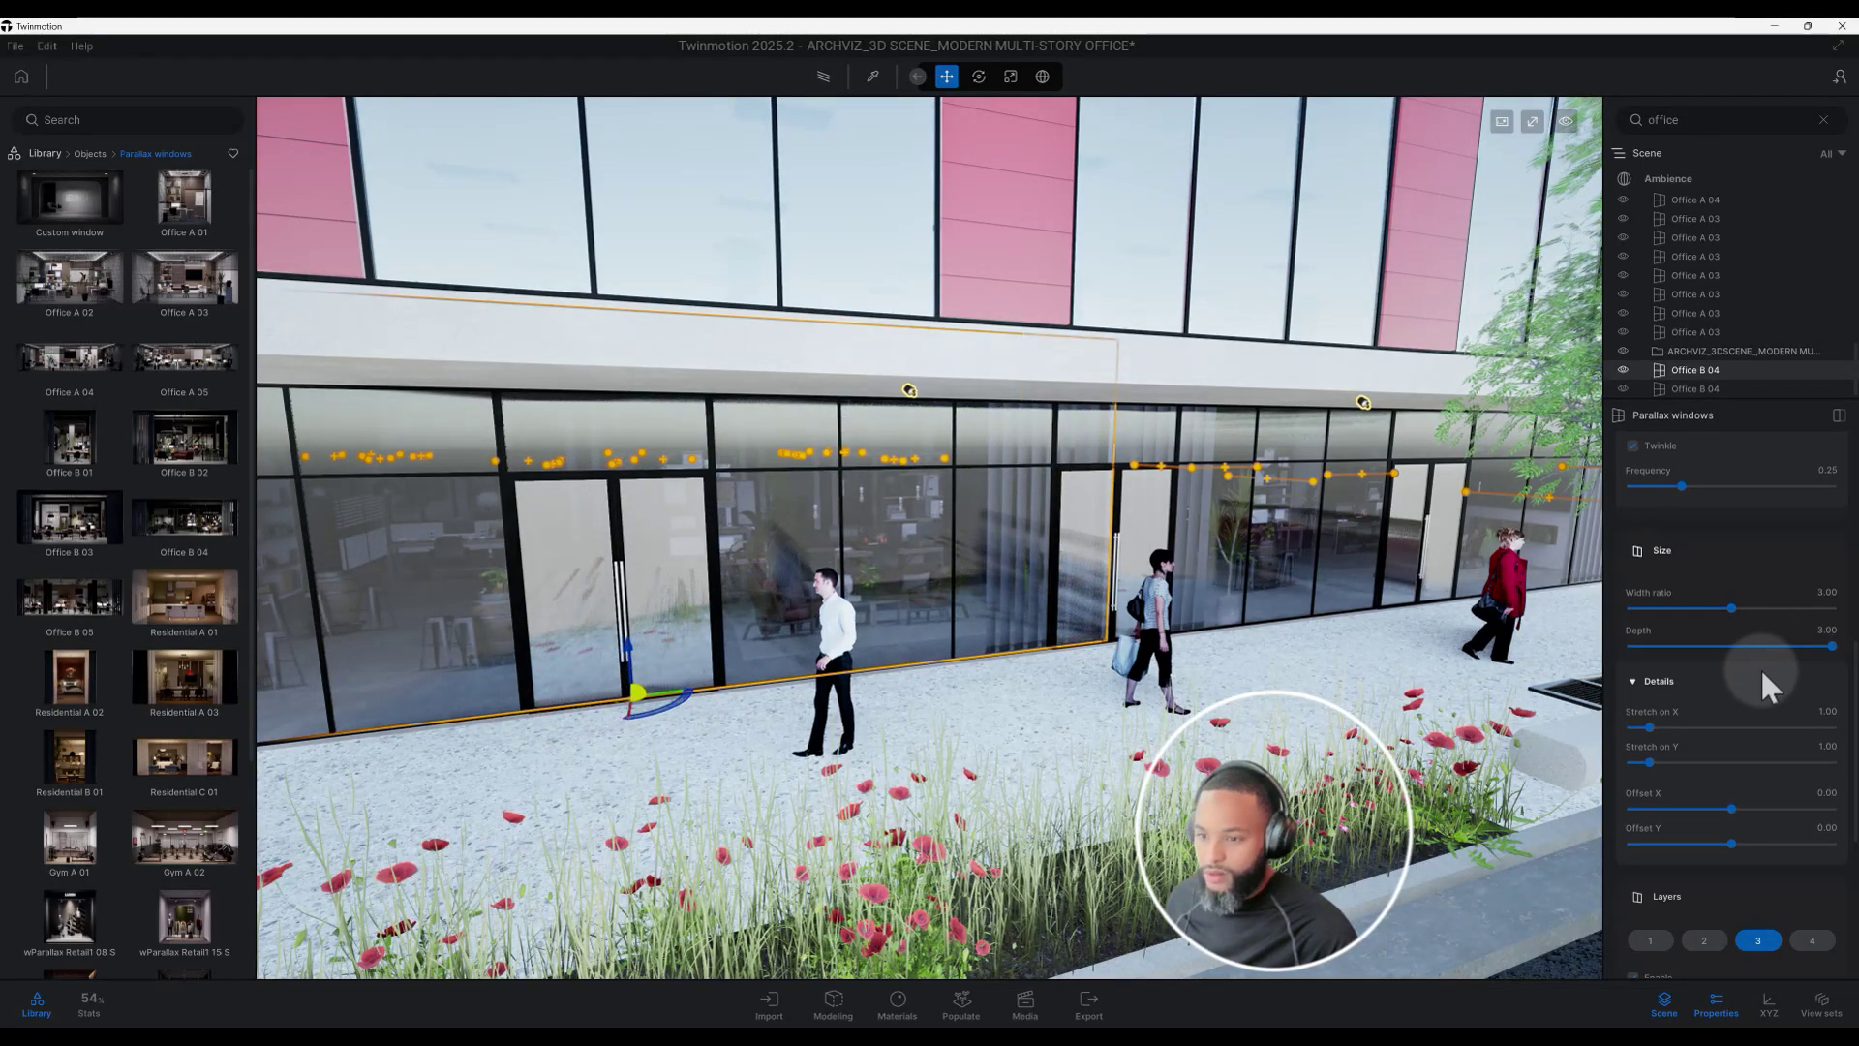
Open the Options settings of the original Office B 04 window and set its corner culling to Right
scroll(1762, 667, up, 5)
scroll(1764, 667, up, 1)
scroll(1769, 659, down, 5)
scroll(1774, 659, down, 5)
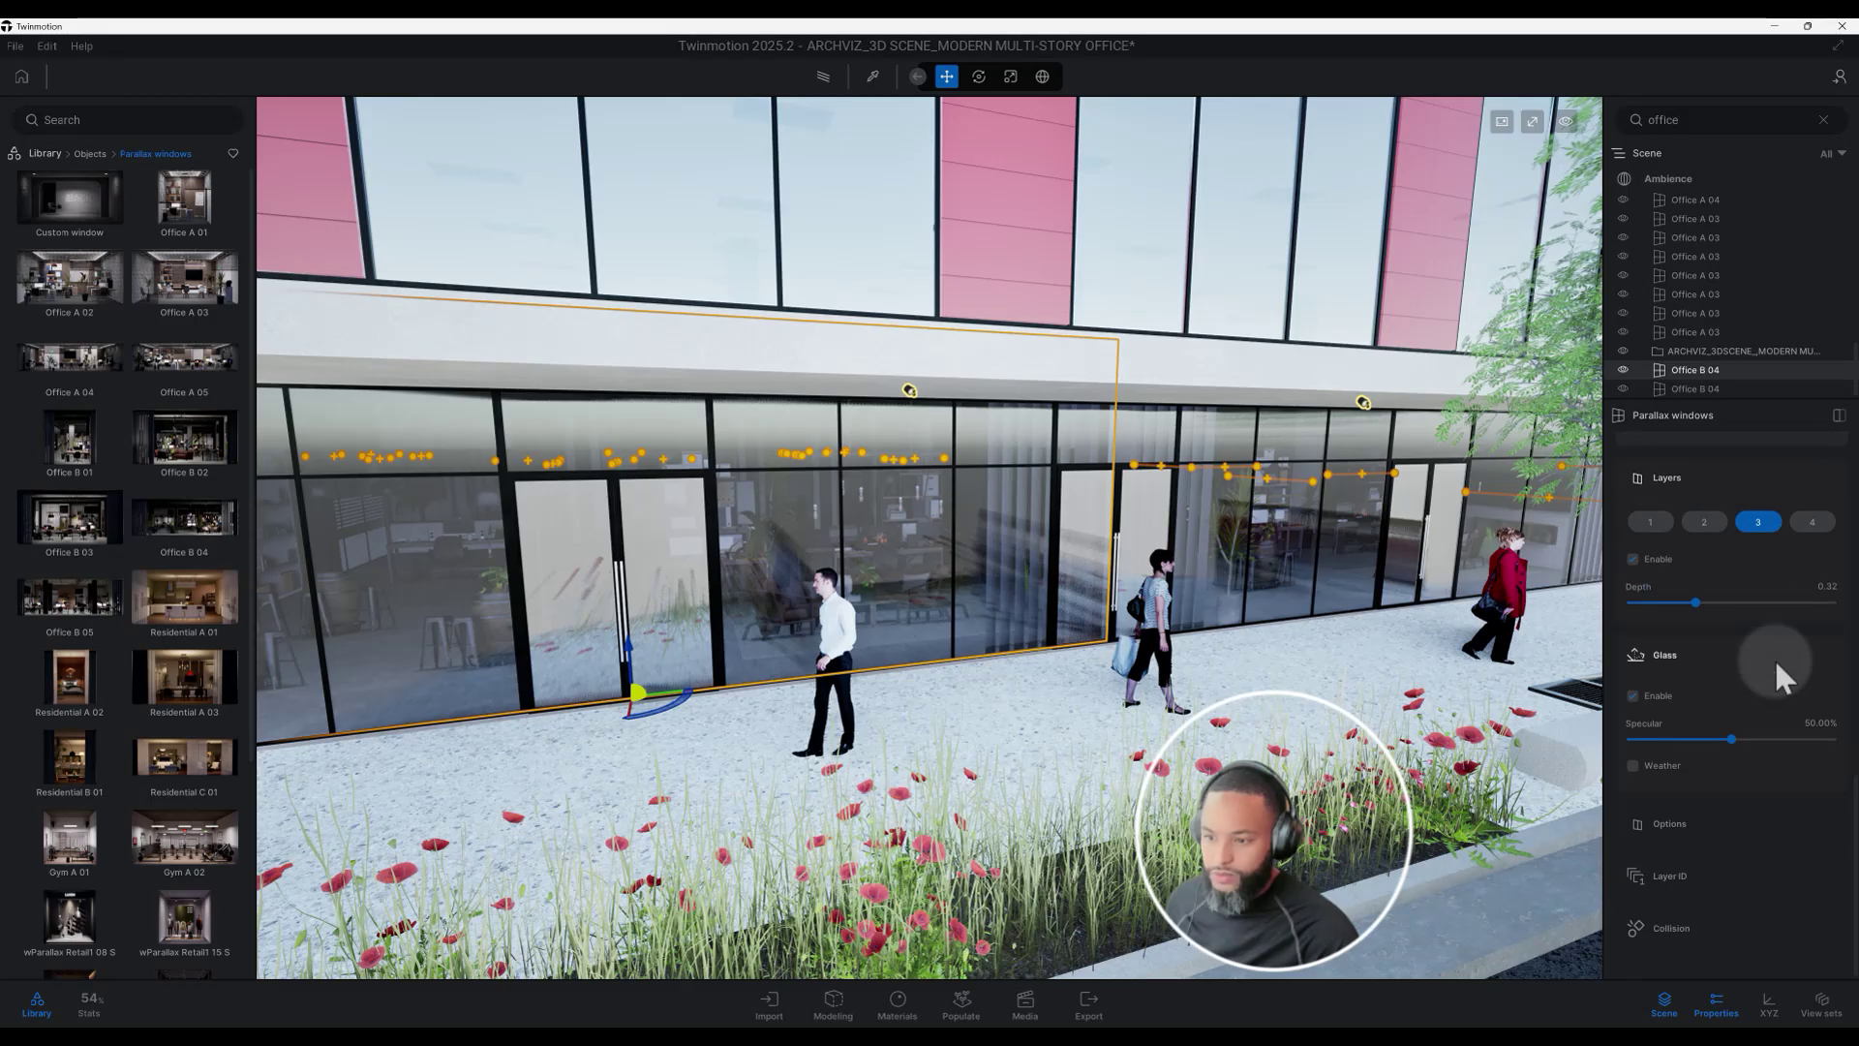
click(1729, 823)
scroll(1733, 810, down, 2)
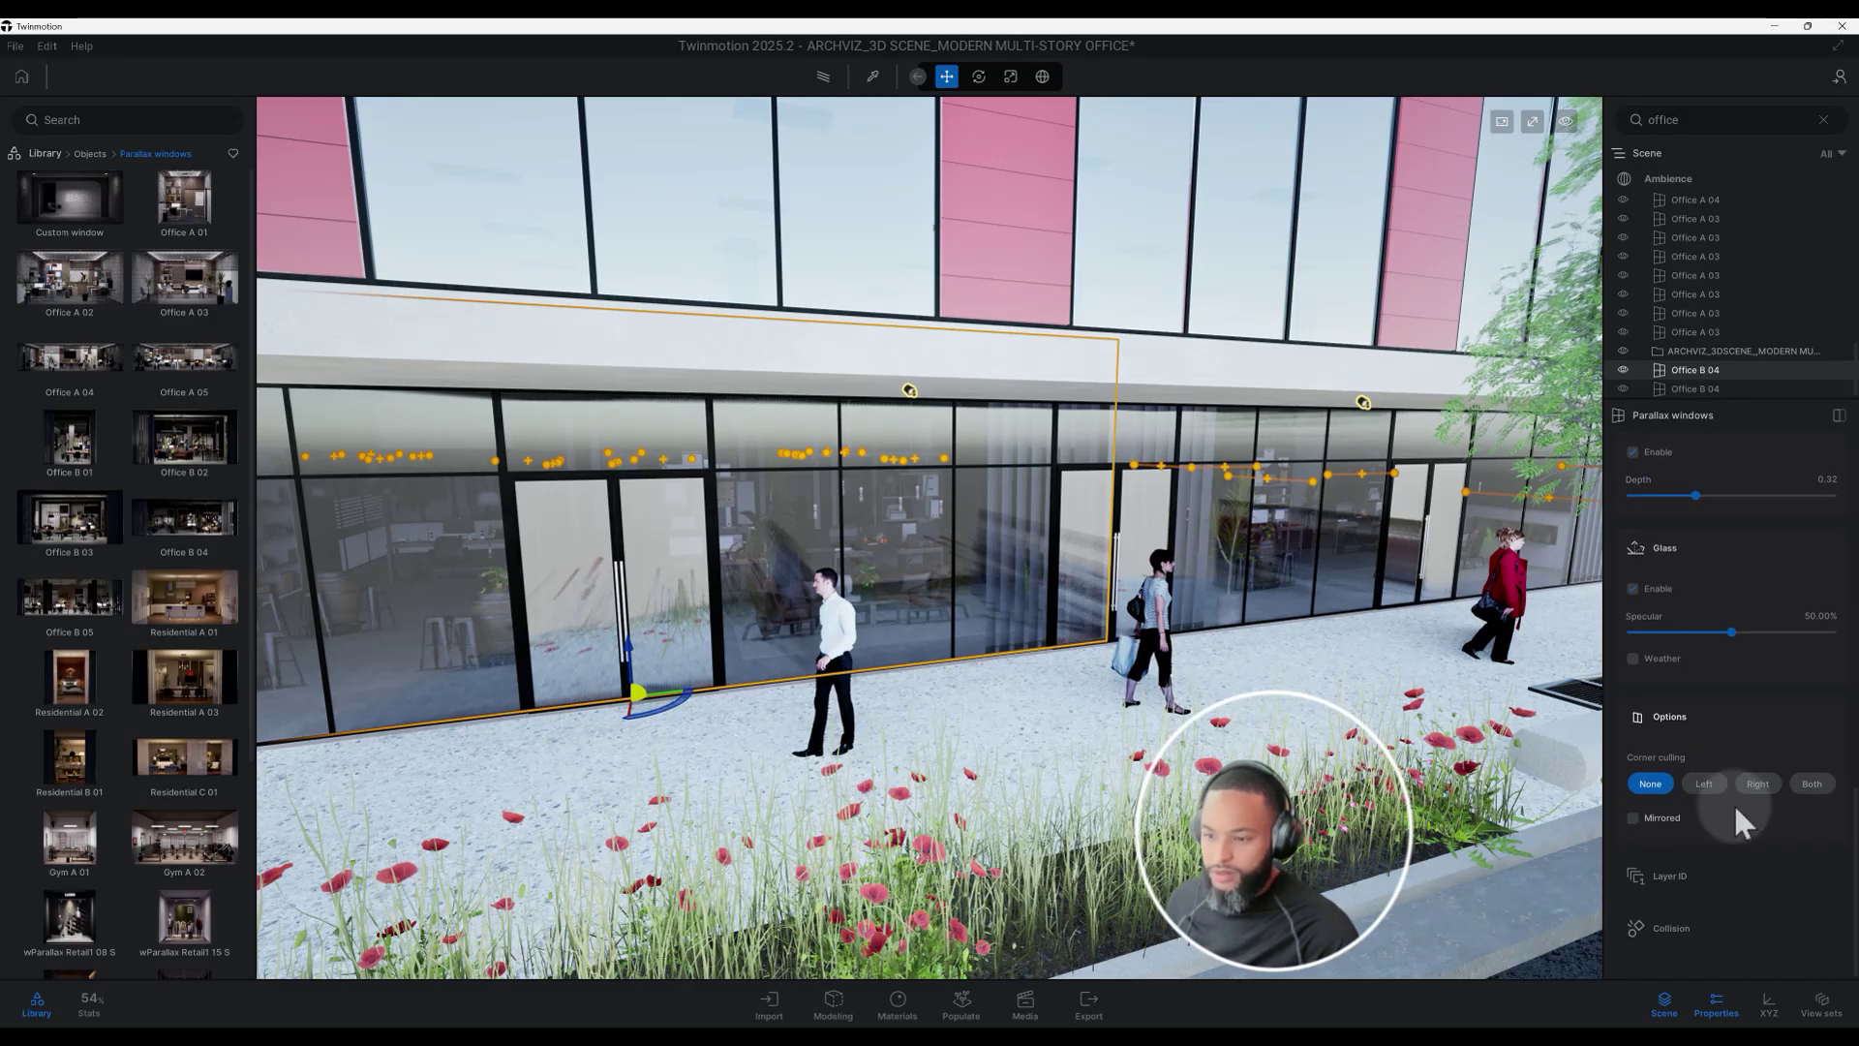
shift+middle_drag(860, 661, 915, 617)
scroll(801, 670, up, 2)
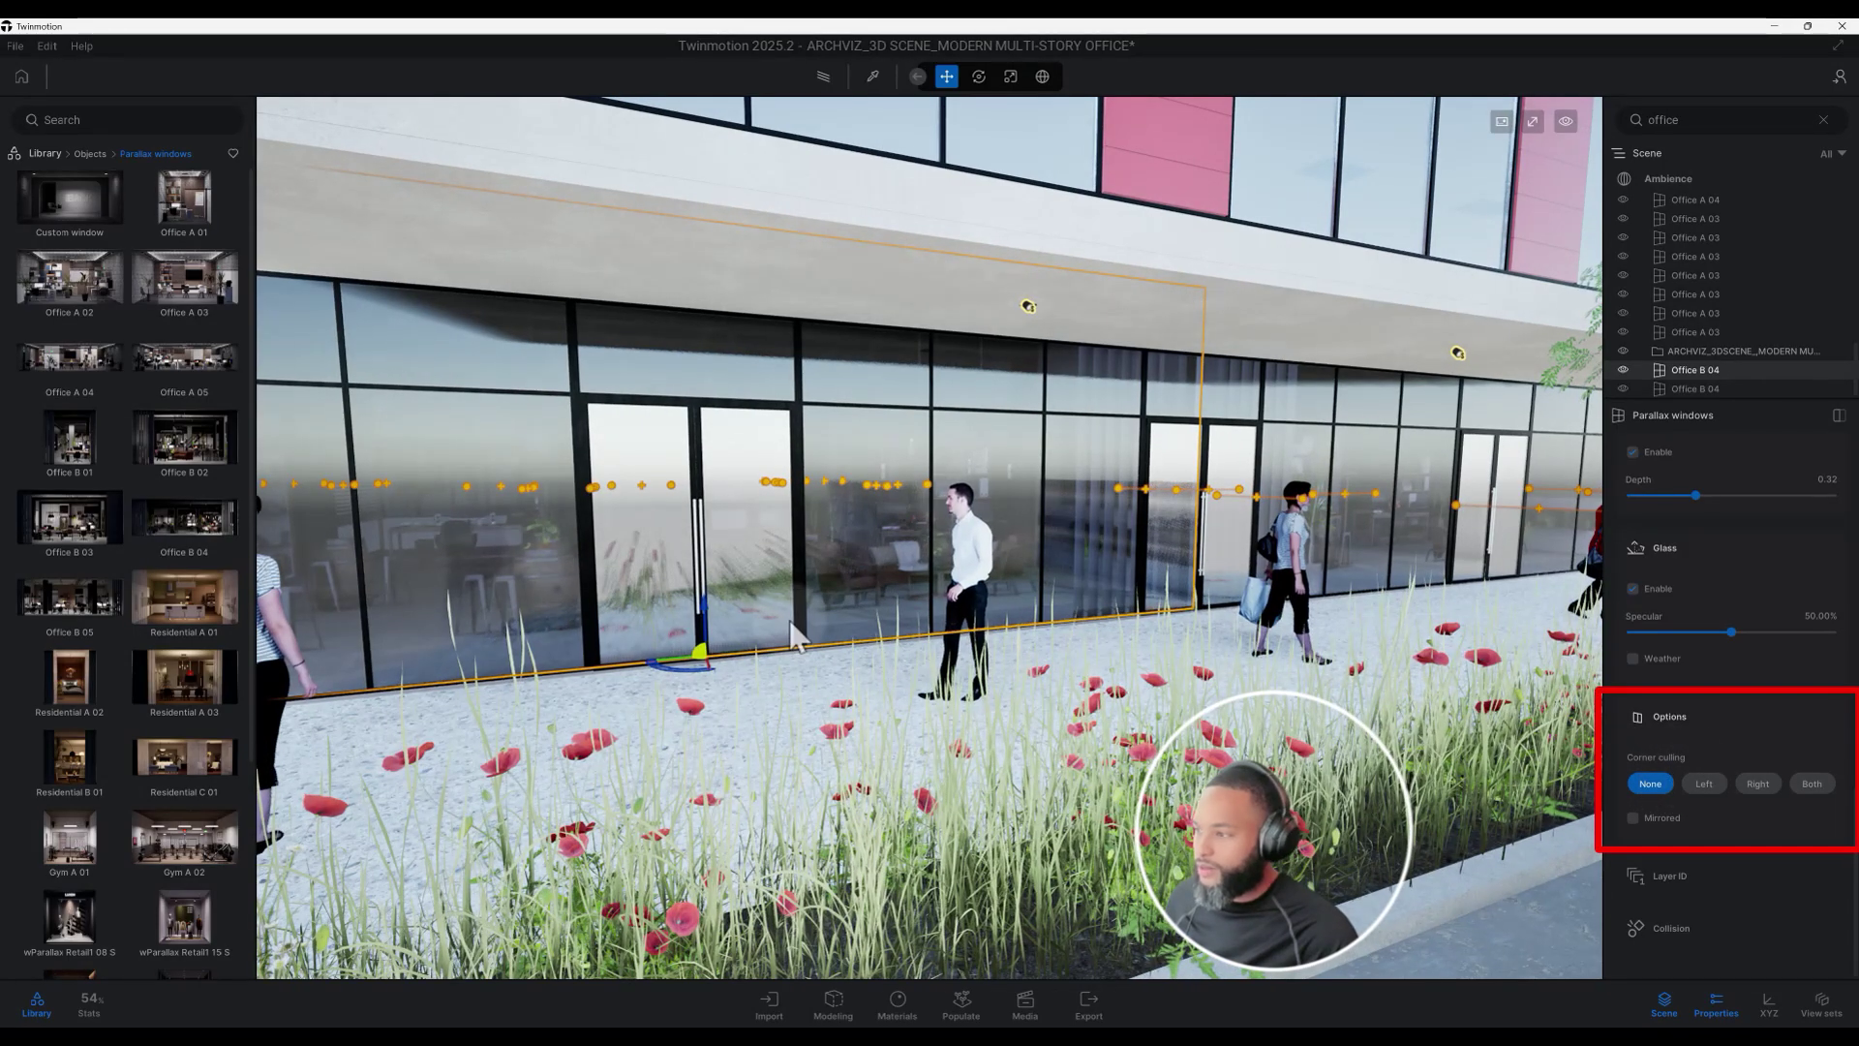
scroll(864, 635, up, 5)
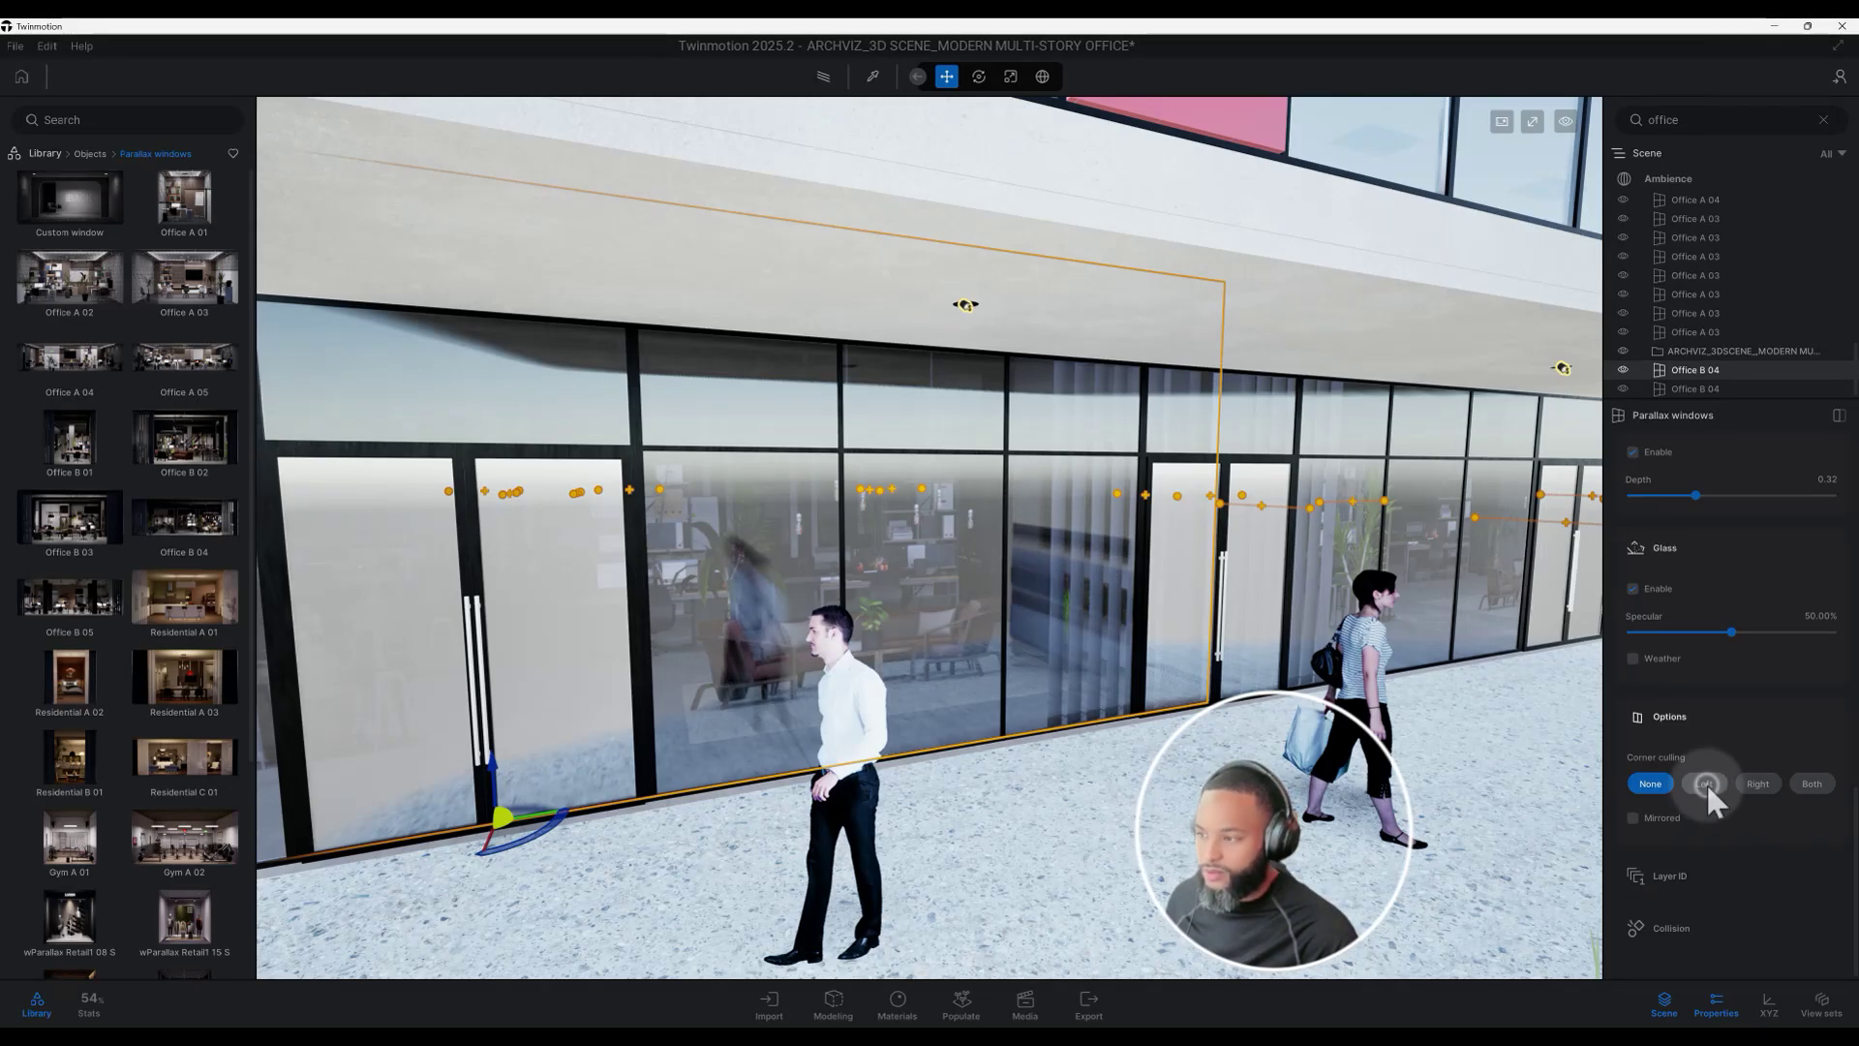
click(1762, 783)
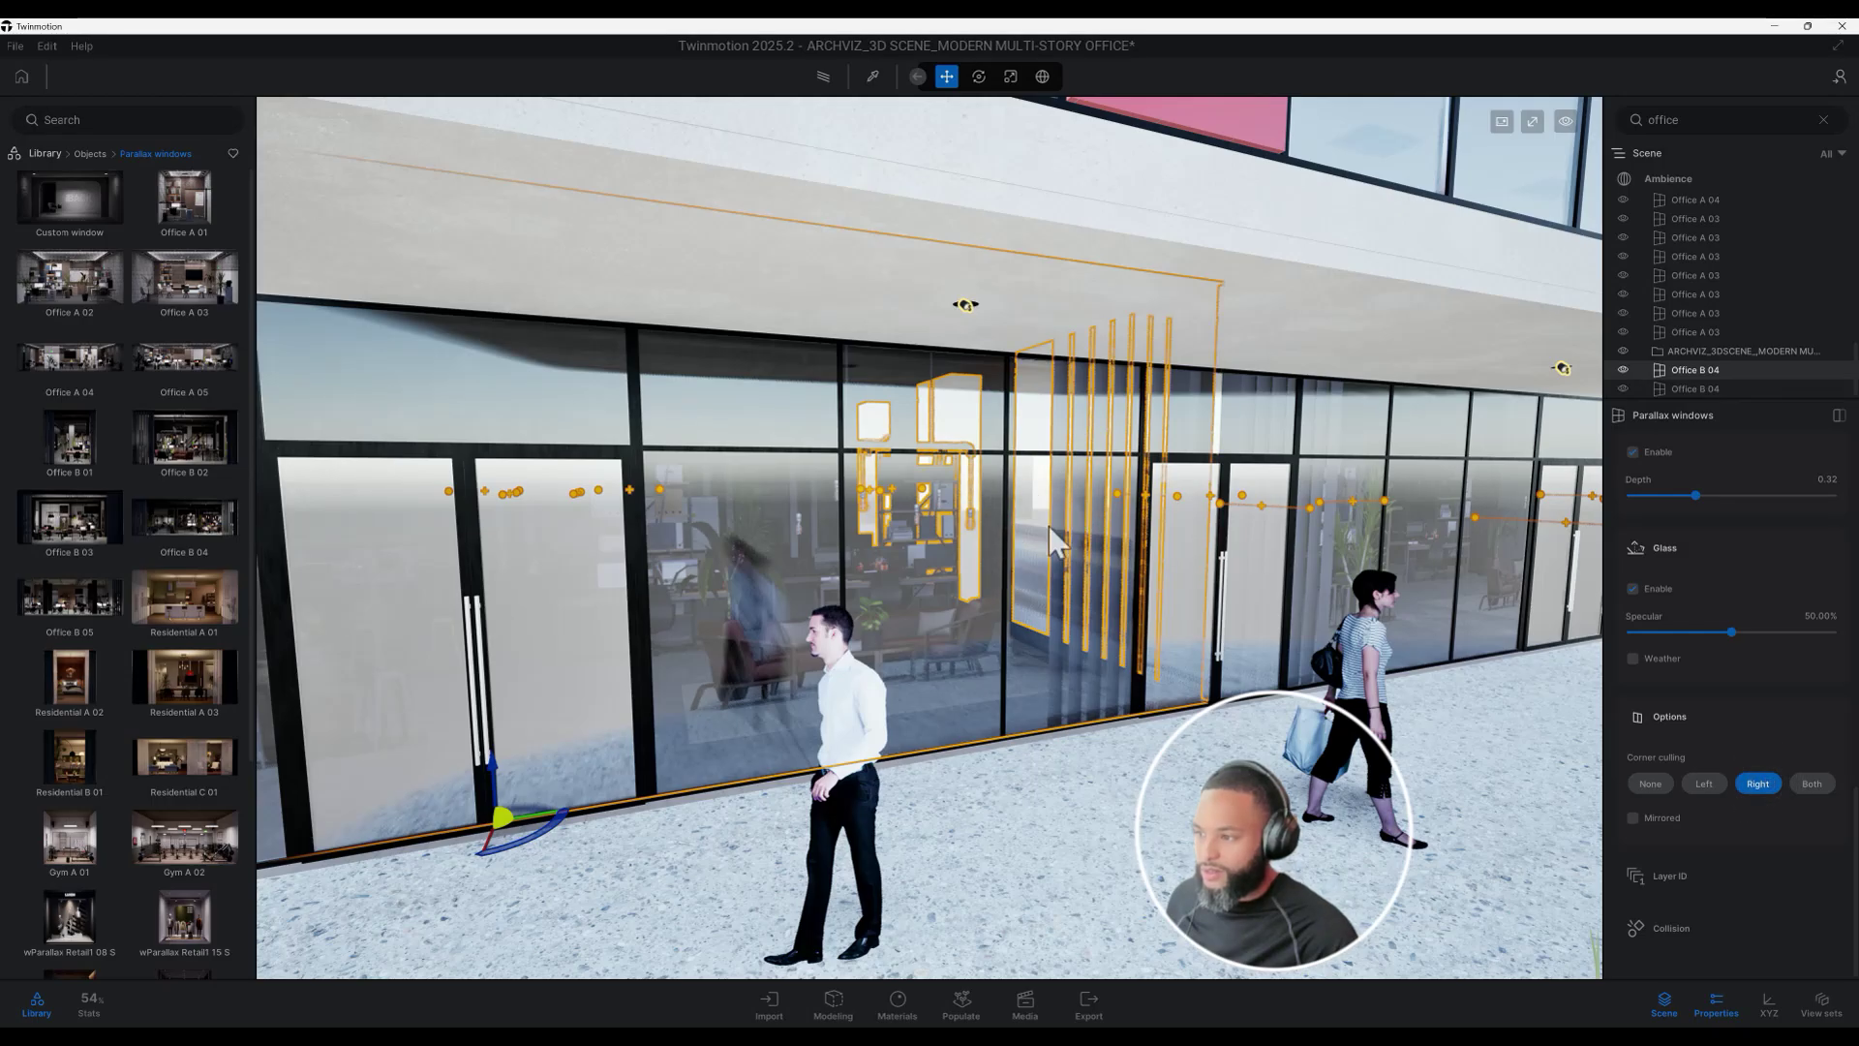
Inspect the culled end of the Office B 04 window, and set its corner culling to Both
scroll(1074, 548, up, 5)
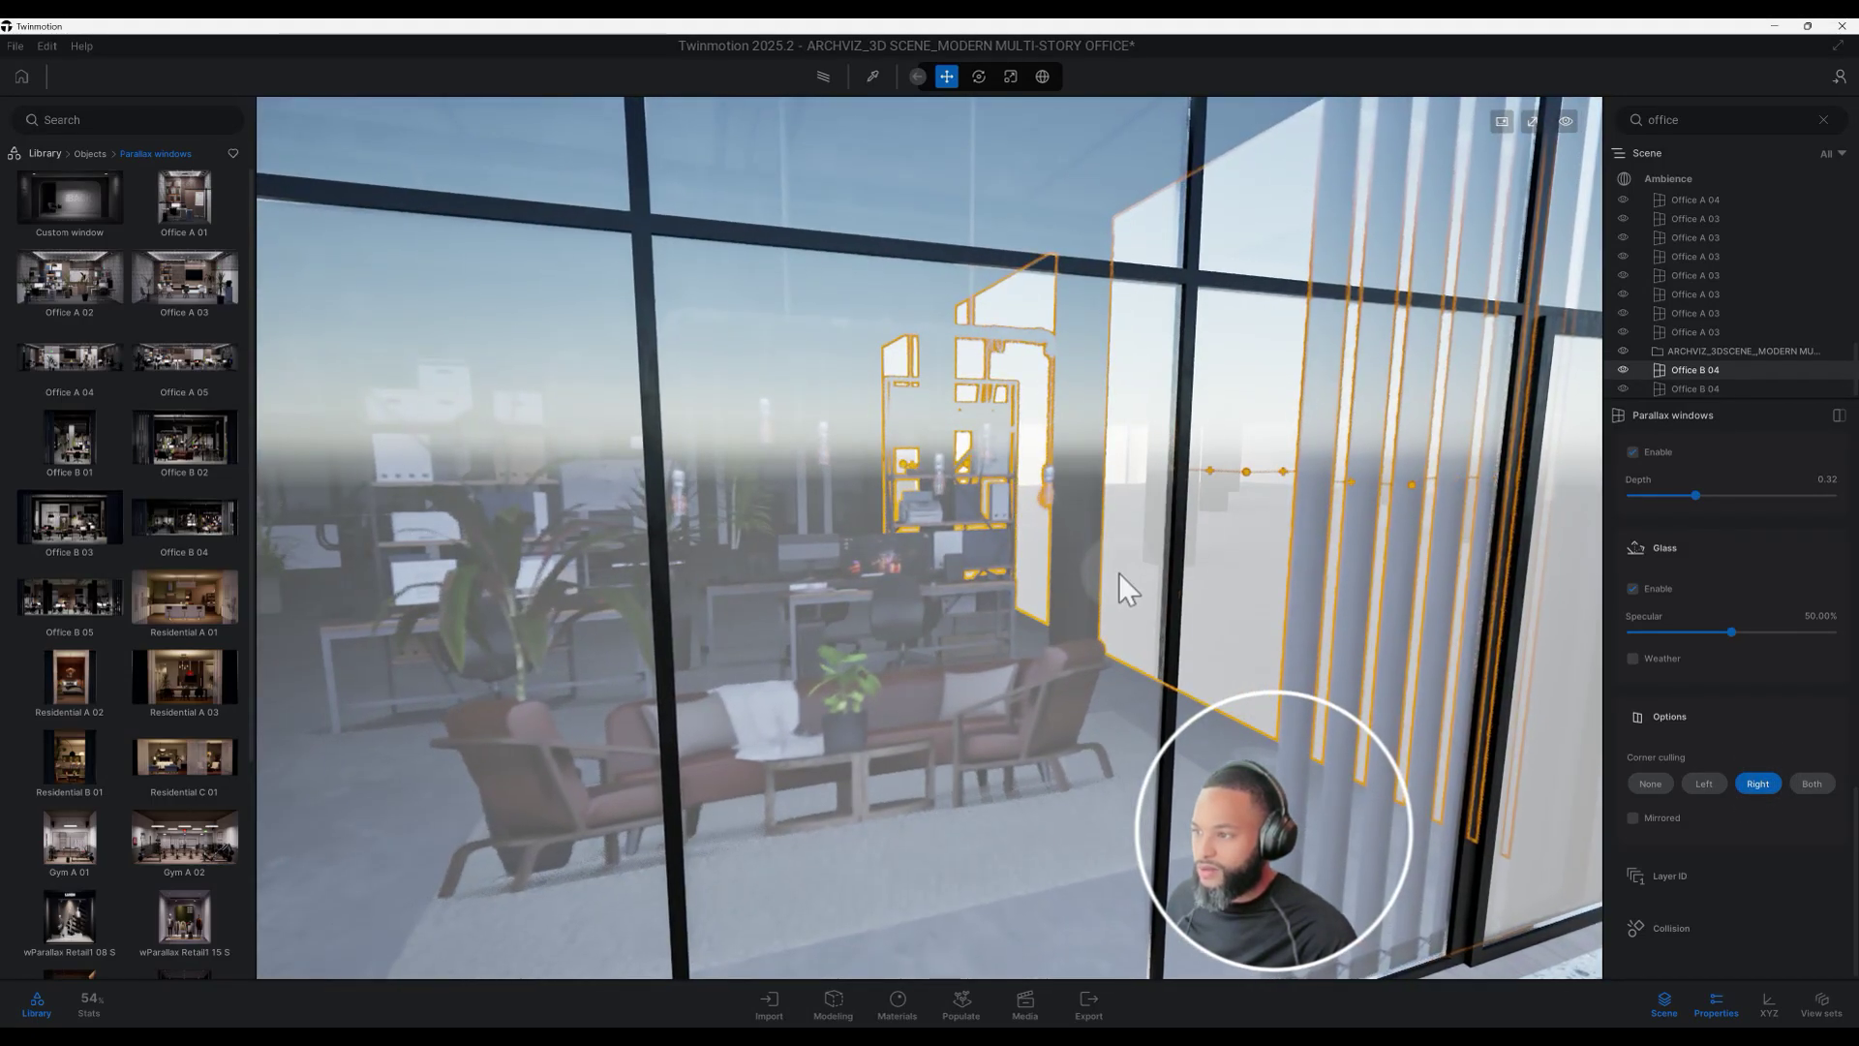
scroll(1119, 572, down, 3)
shift+middle_drag(1158, 486, 1297, 590)
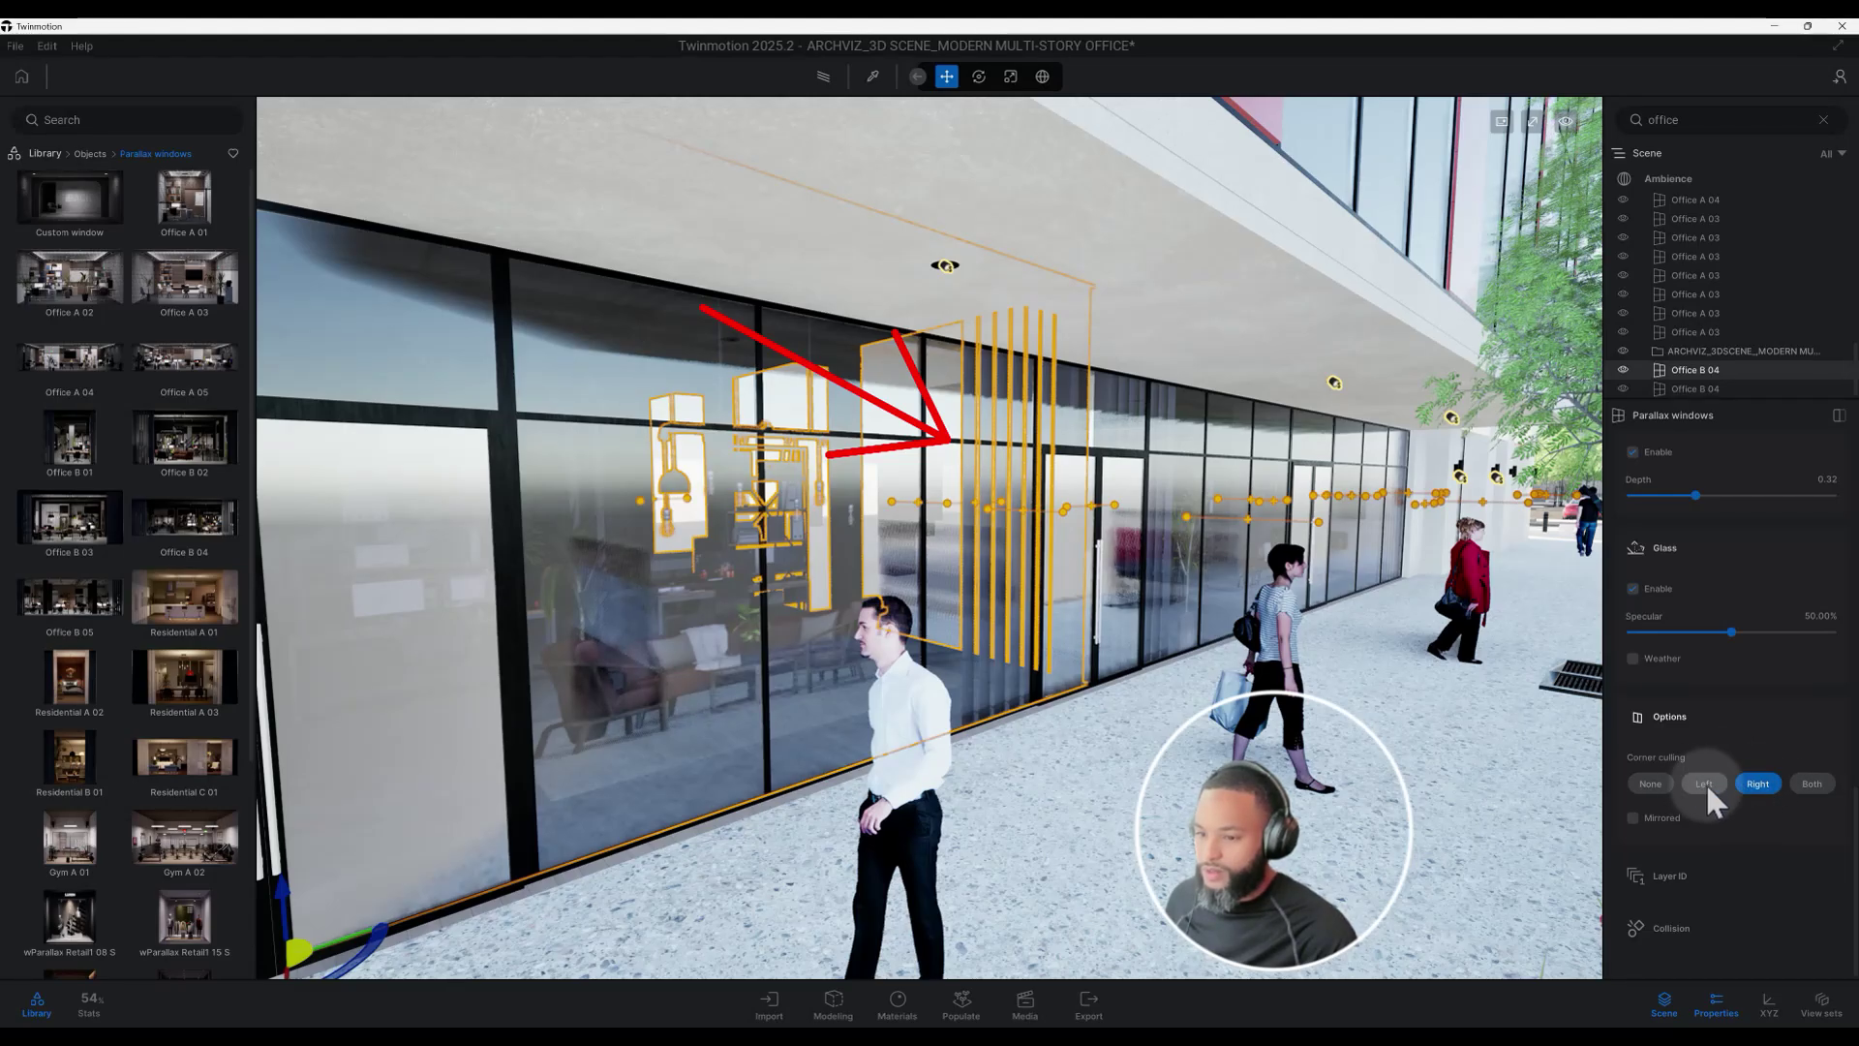
click(1809, 782)
Examine both ends of the Office B 04 storefront interior to see how Both corner culling affects the side walls
shift+scroll(926, 678, up, 5)
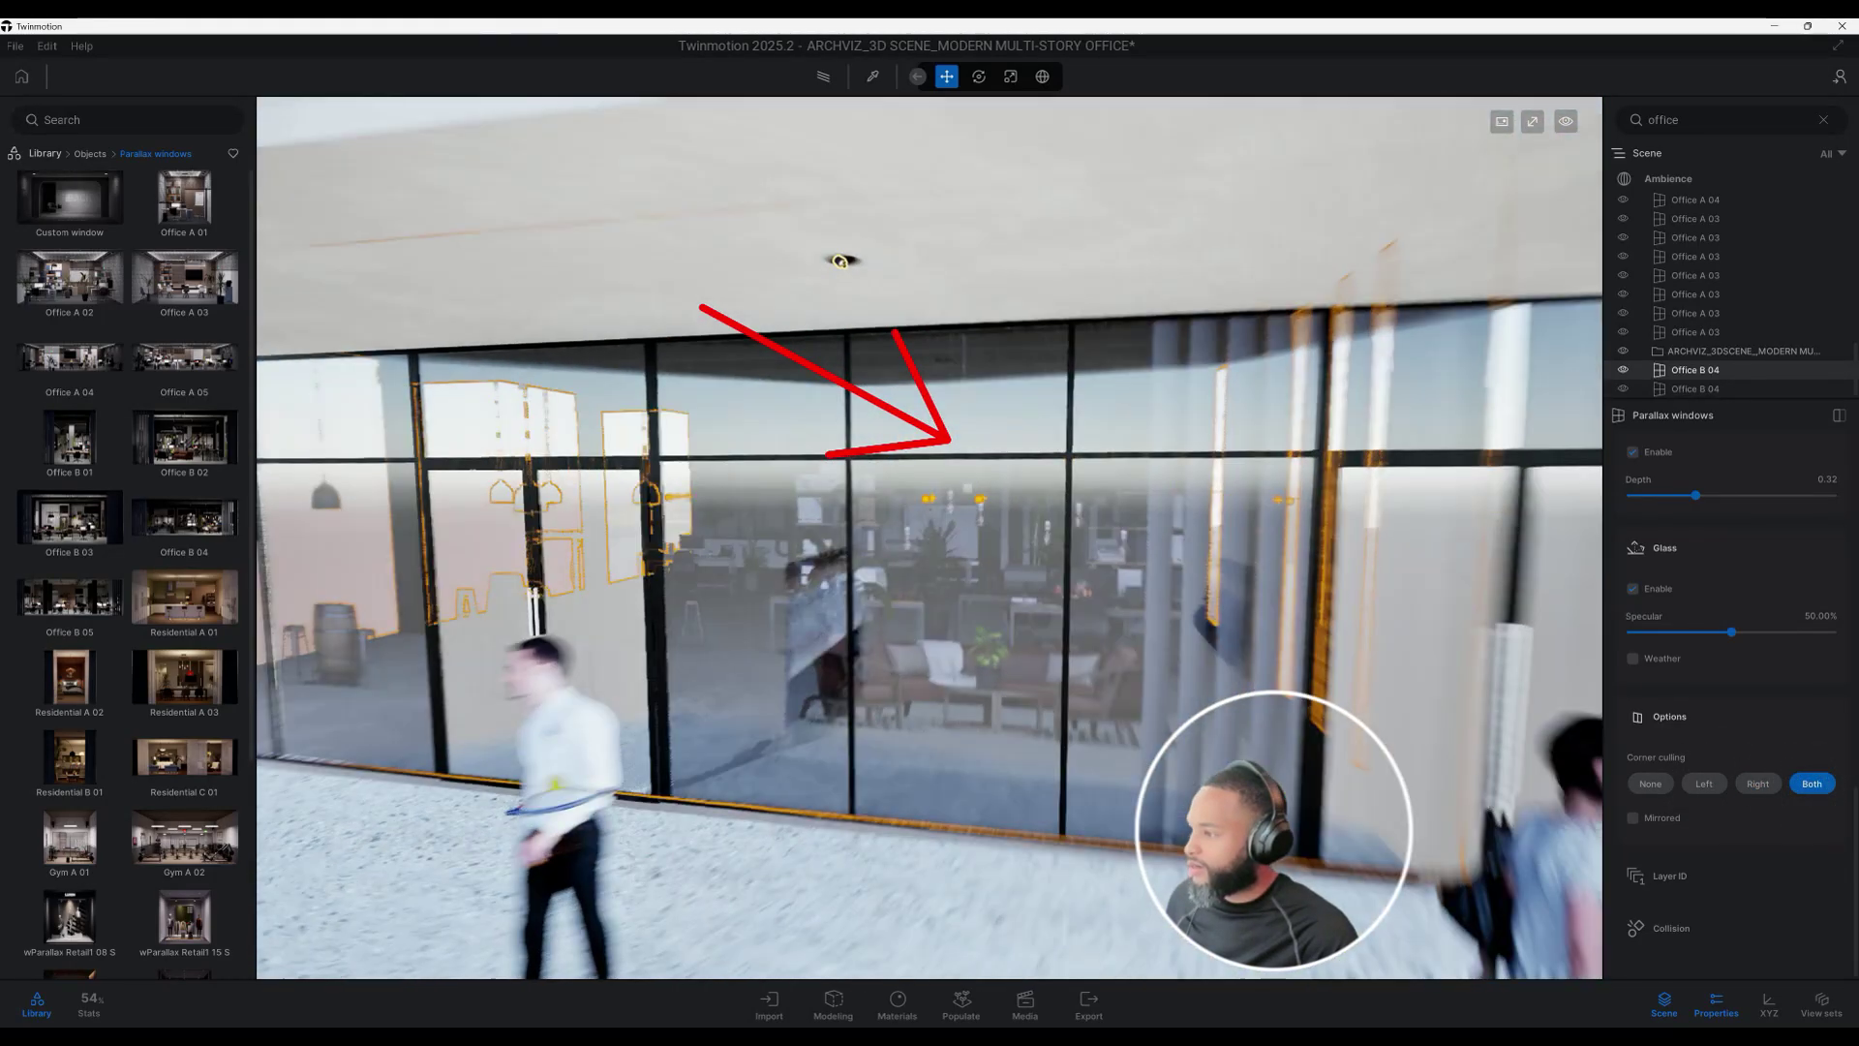
middle_drag(926, 678, 1085, 676)
shift+scroll(891, 667, up, 3)
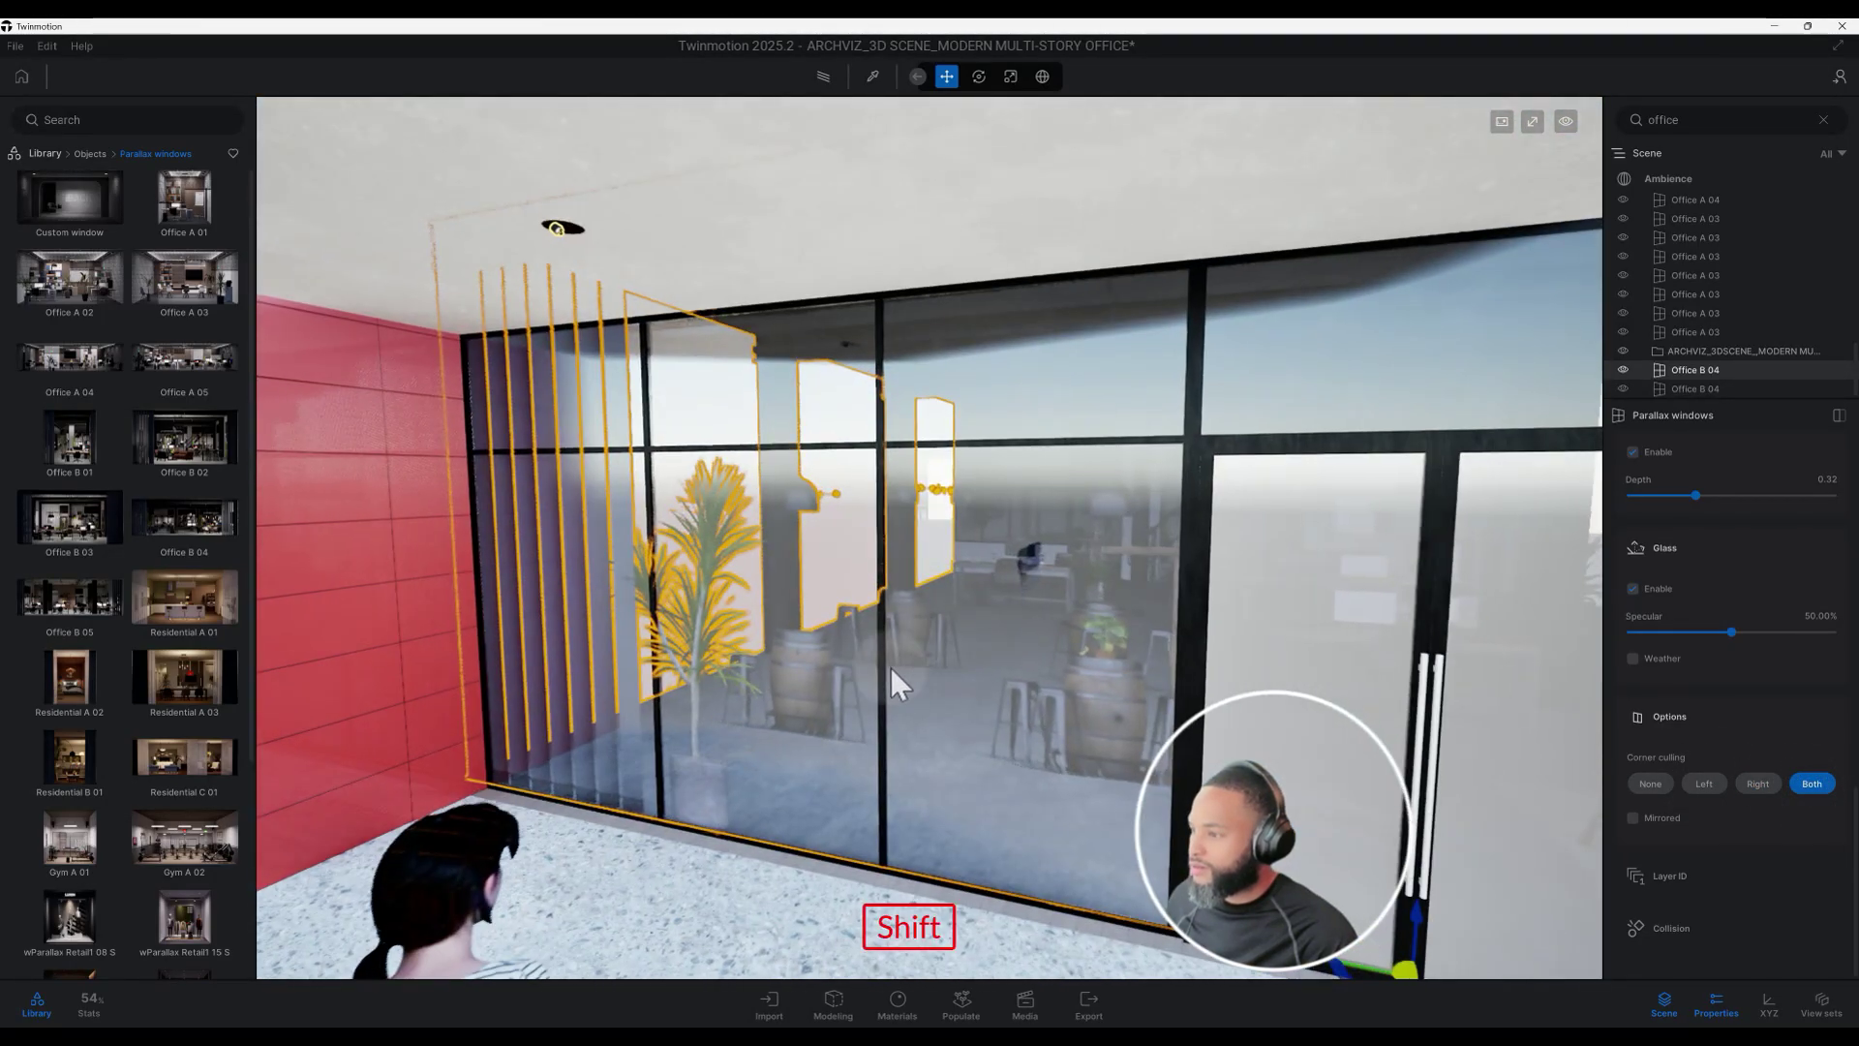
scroll(891, 666, up, 5)
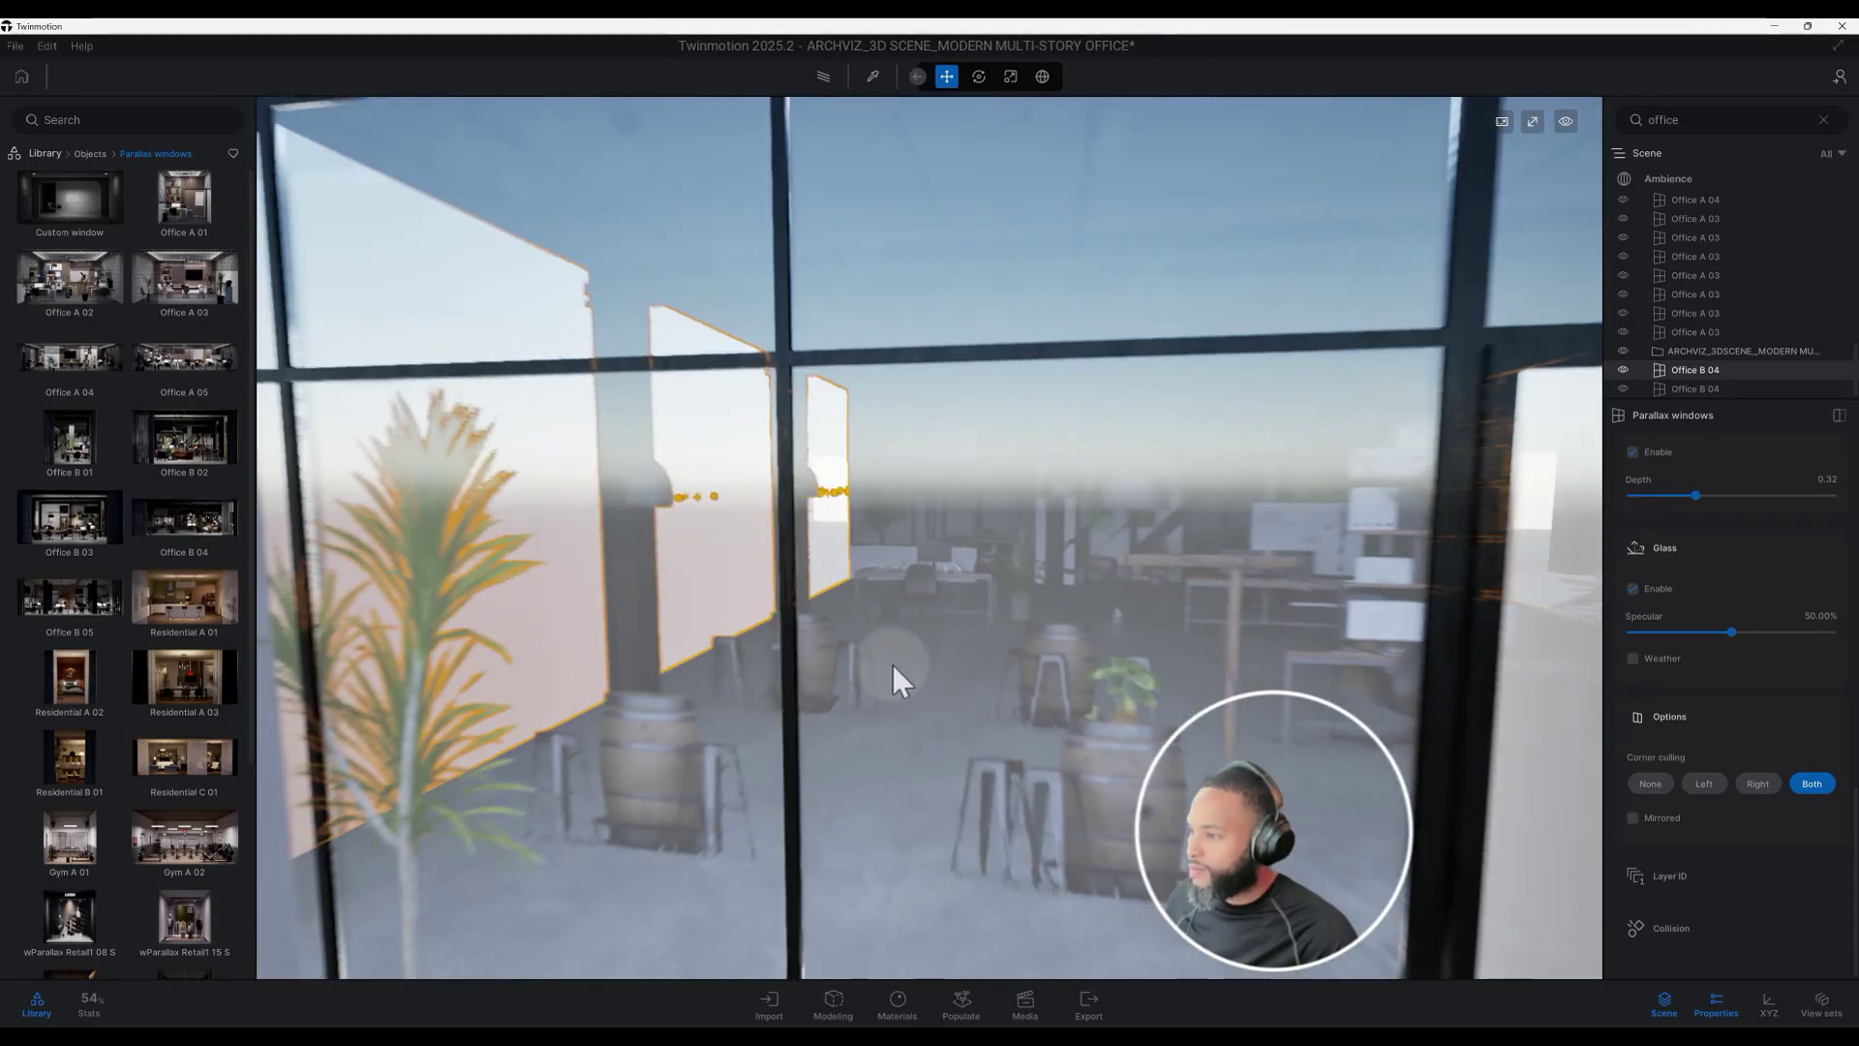
scroll(892, 664, down, 5)
middle_drag(918, 666, 840, 660)
right_drag(840, 659, 876, 675)
shift+scroll(876, 675, up, 1)
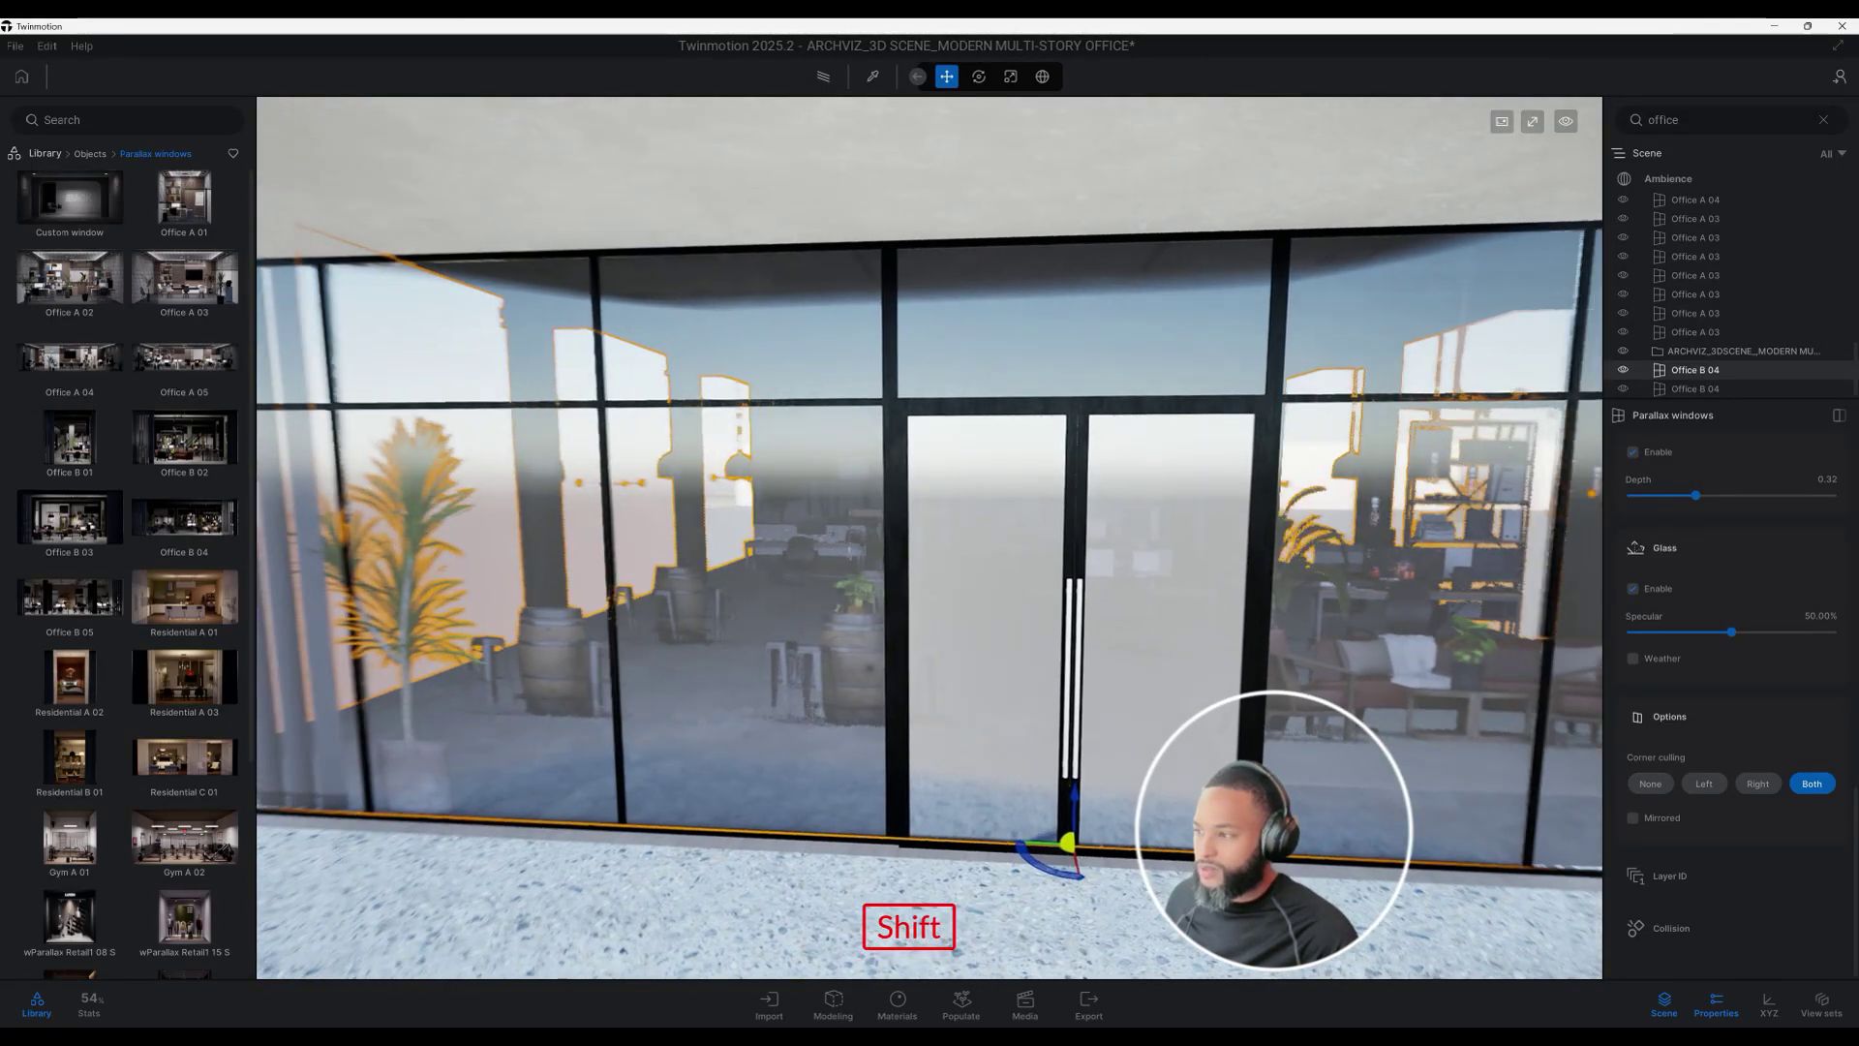
shift+middle_drag(582, 548, 701, 545)
right_drag(701, 544, 738, 568)
shift+middle_drag(738, 567, 828, 626)
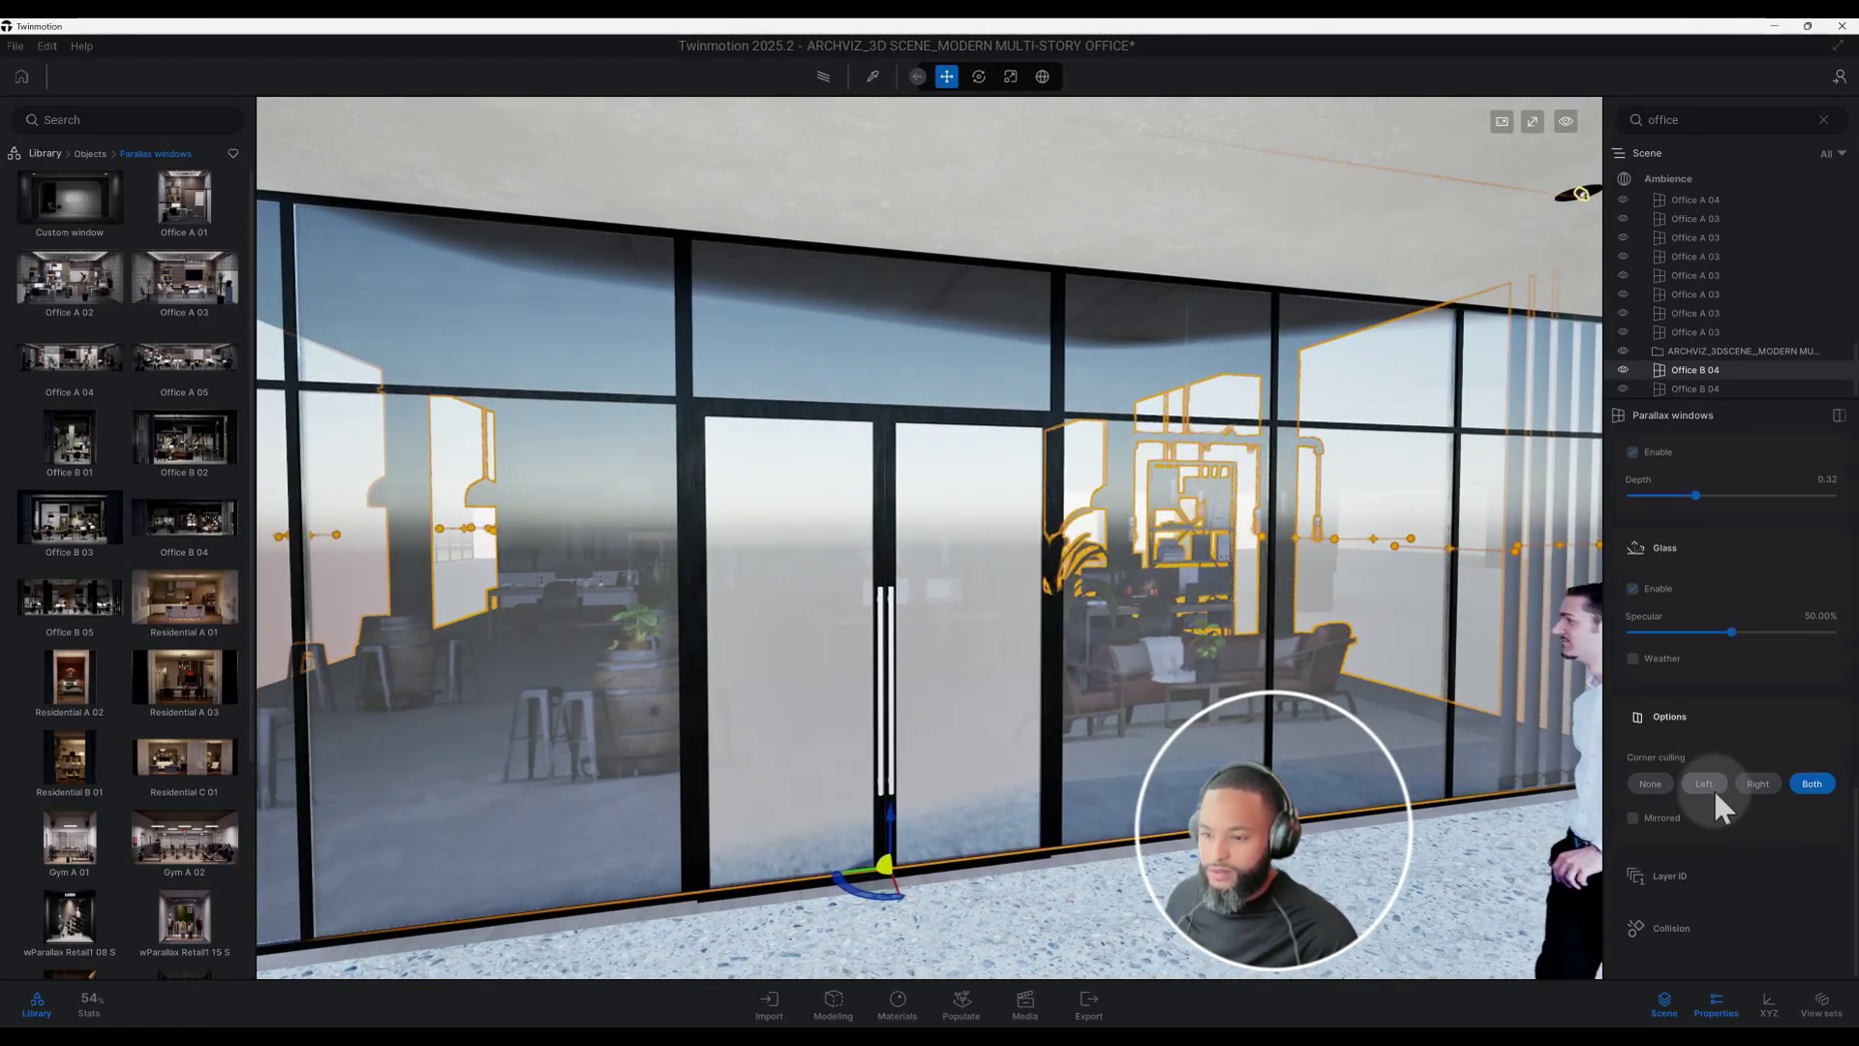
Set the Office B 04 window's corner culling to None, inspecting the storefront ends and comparing briefly with Both
click(1668, 784)
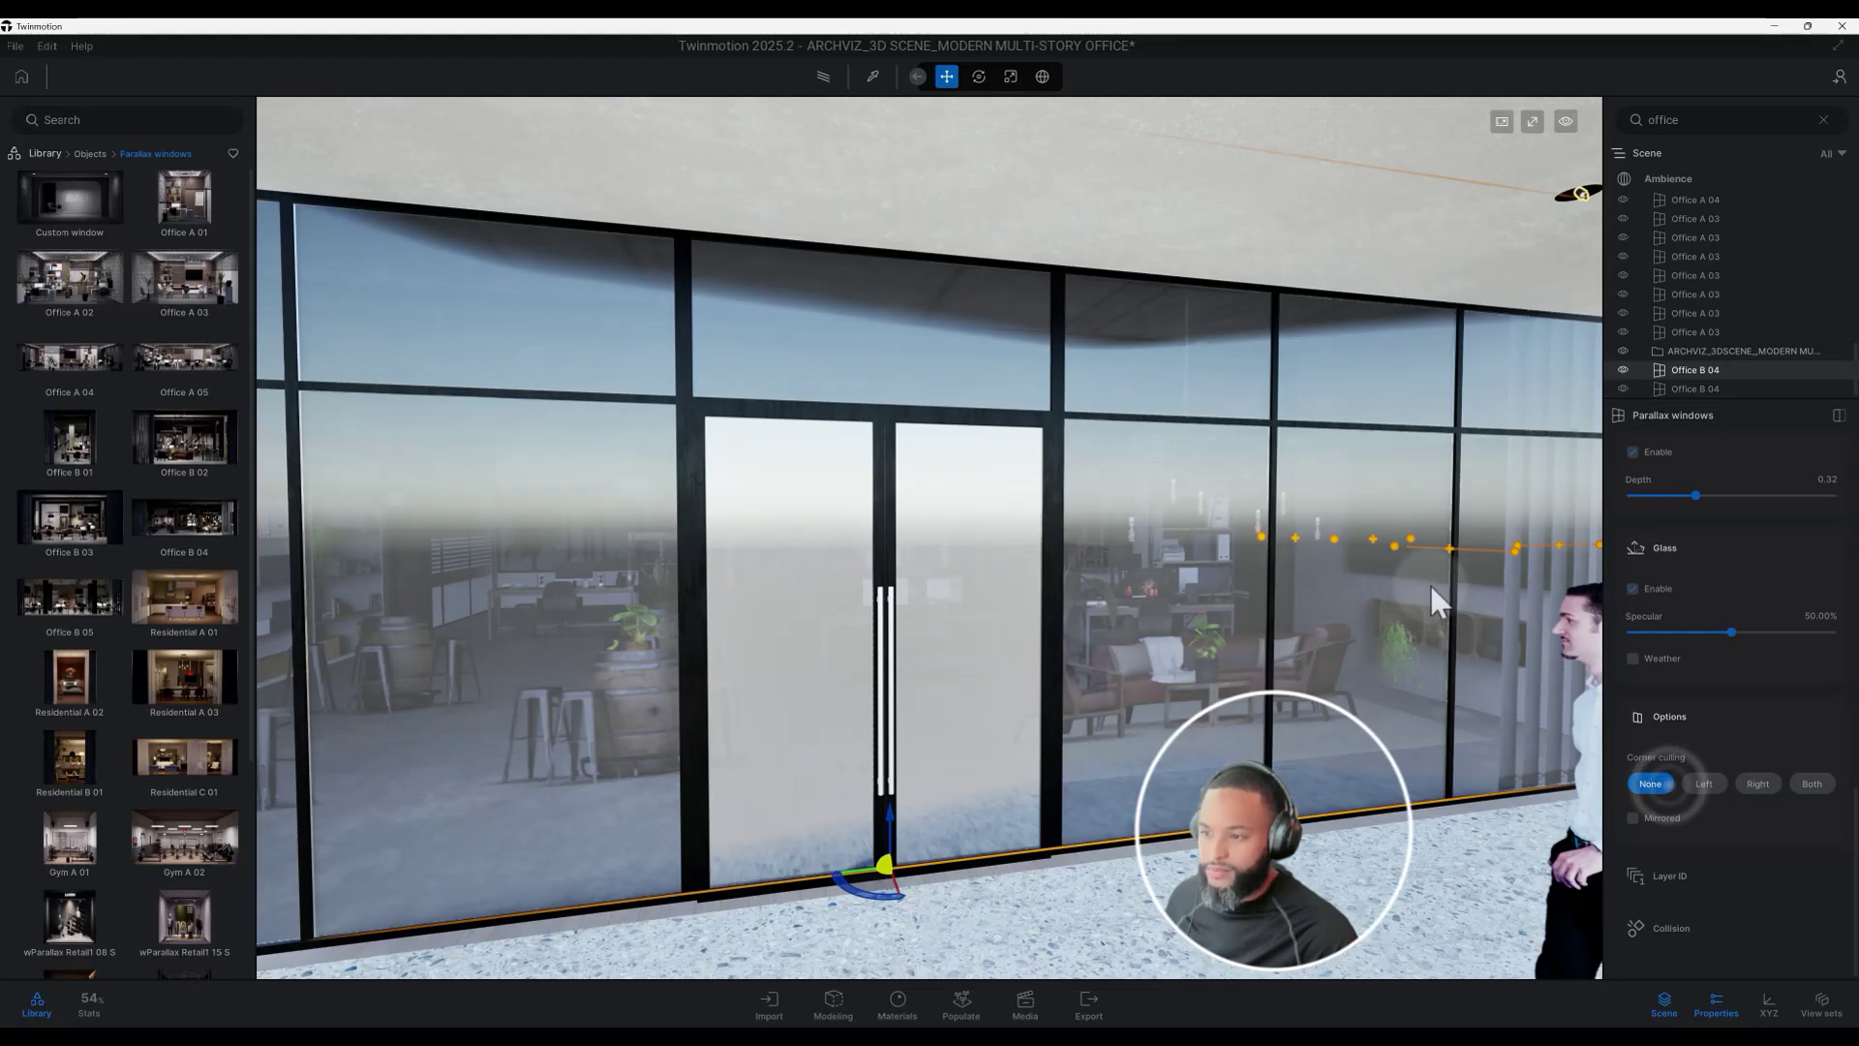
shift+drag(1428, 626, 1182, 561)
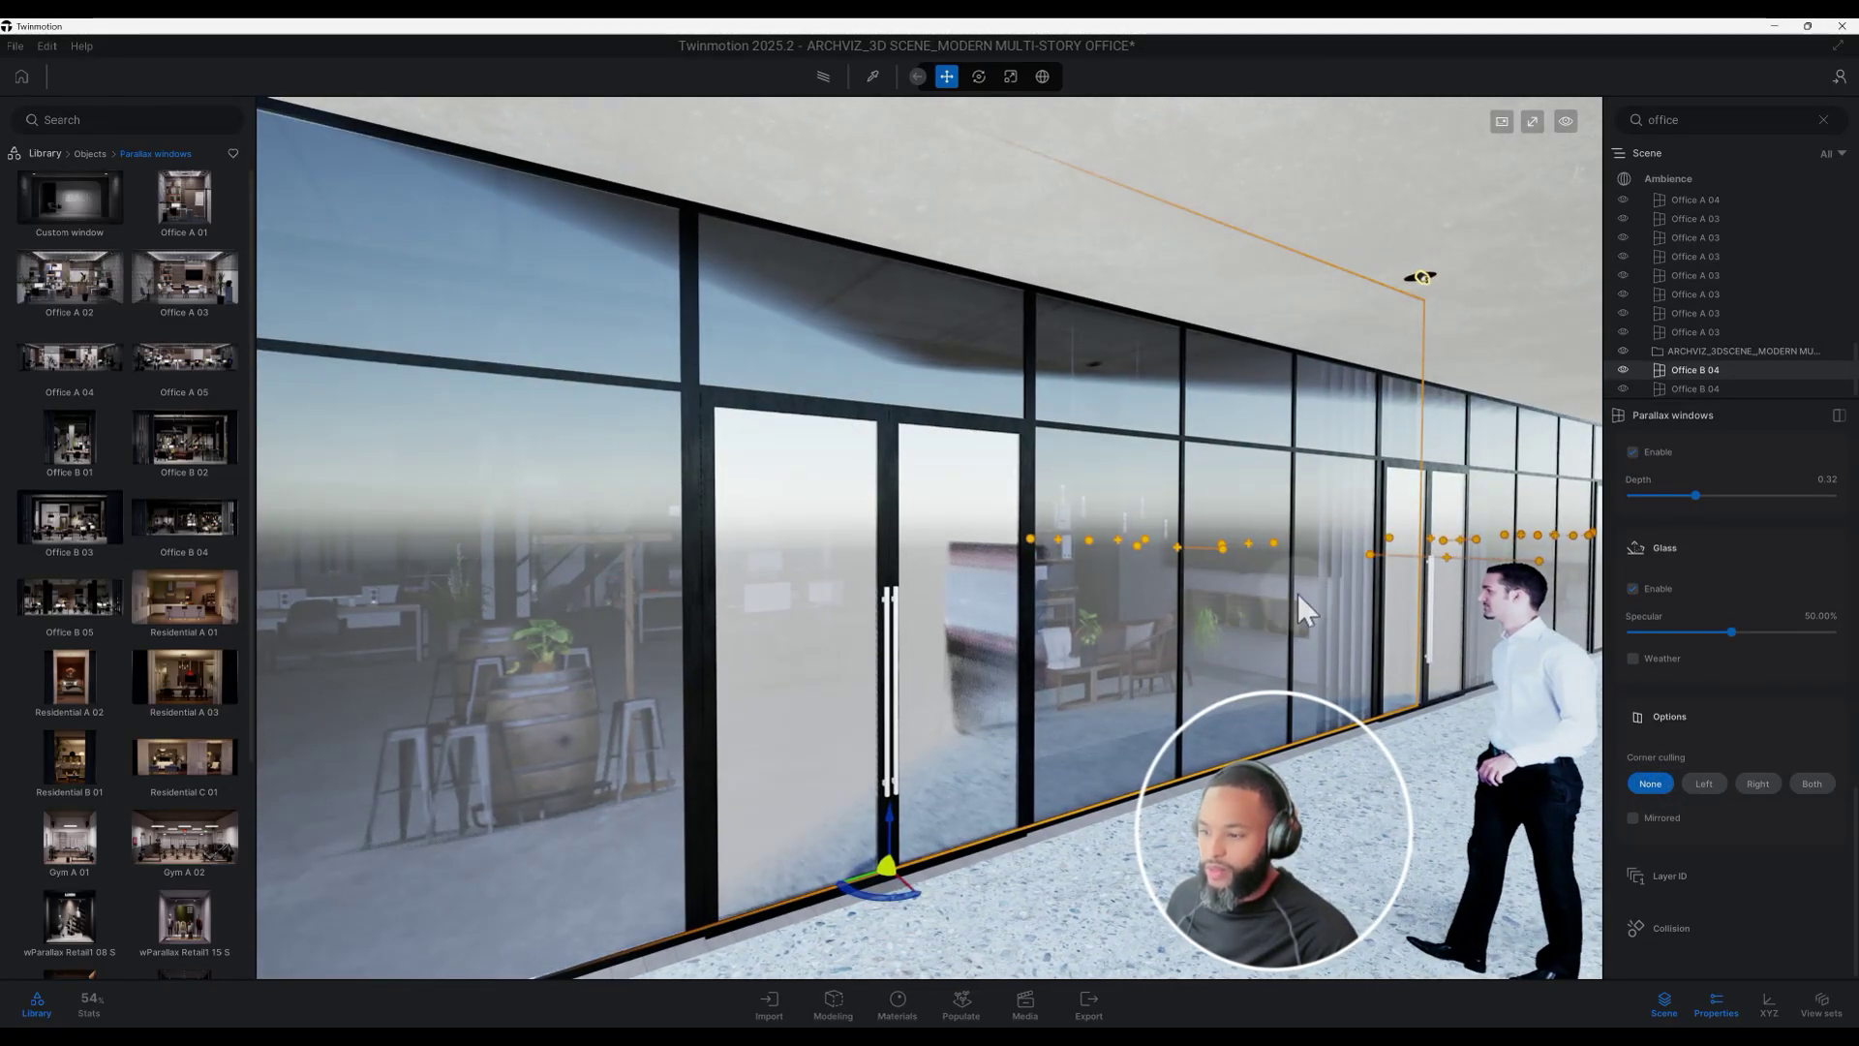
shift+middle_drag(1290, 594, 1450, 502)
shift+drag(1449, 502, 777, 594)
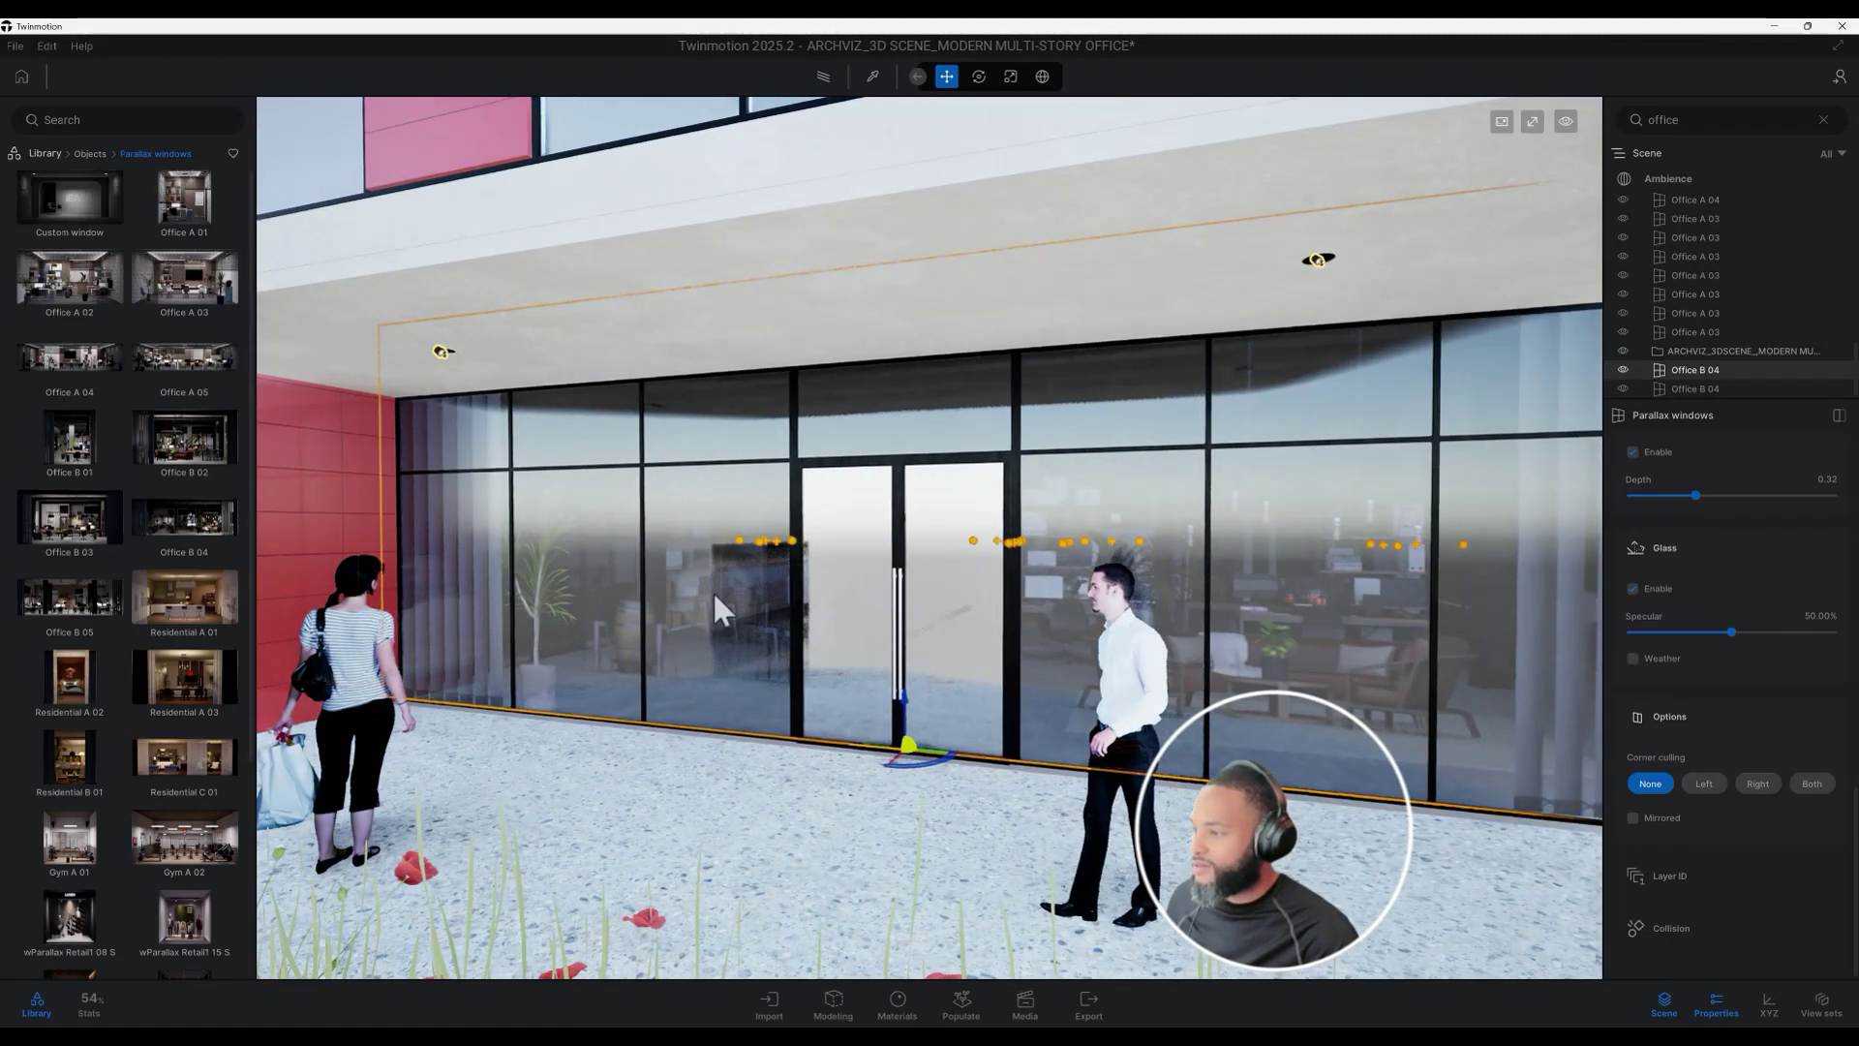
shift+middle_drag(678, 591, 783, 526)
scroll(755, 552, up, 3)
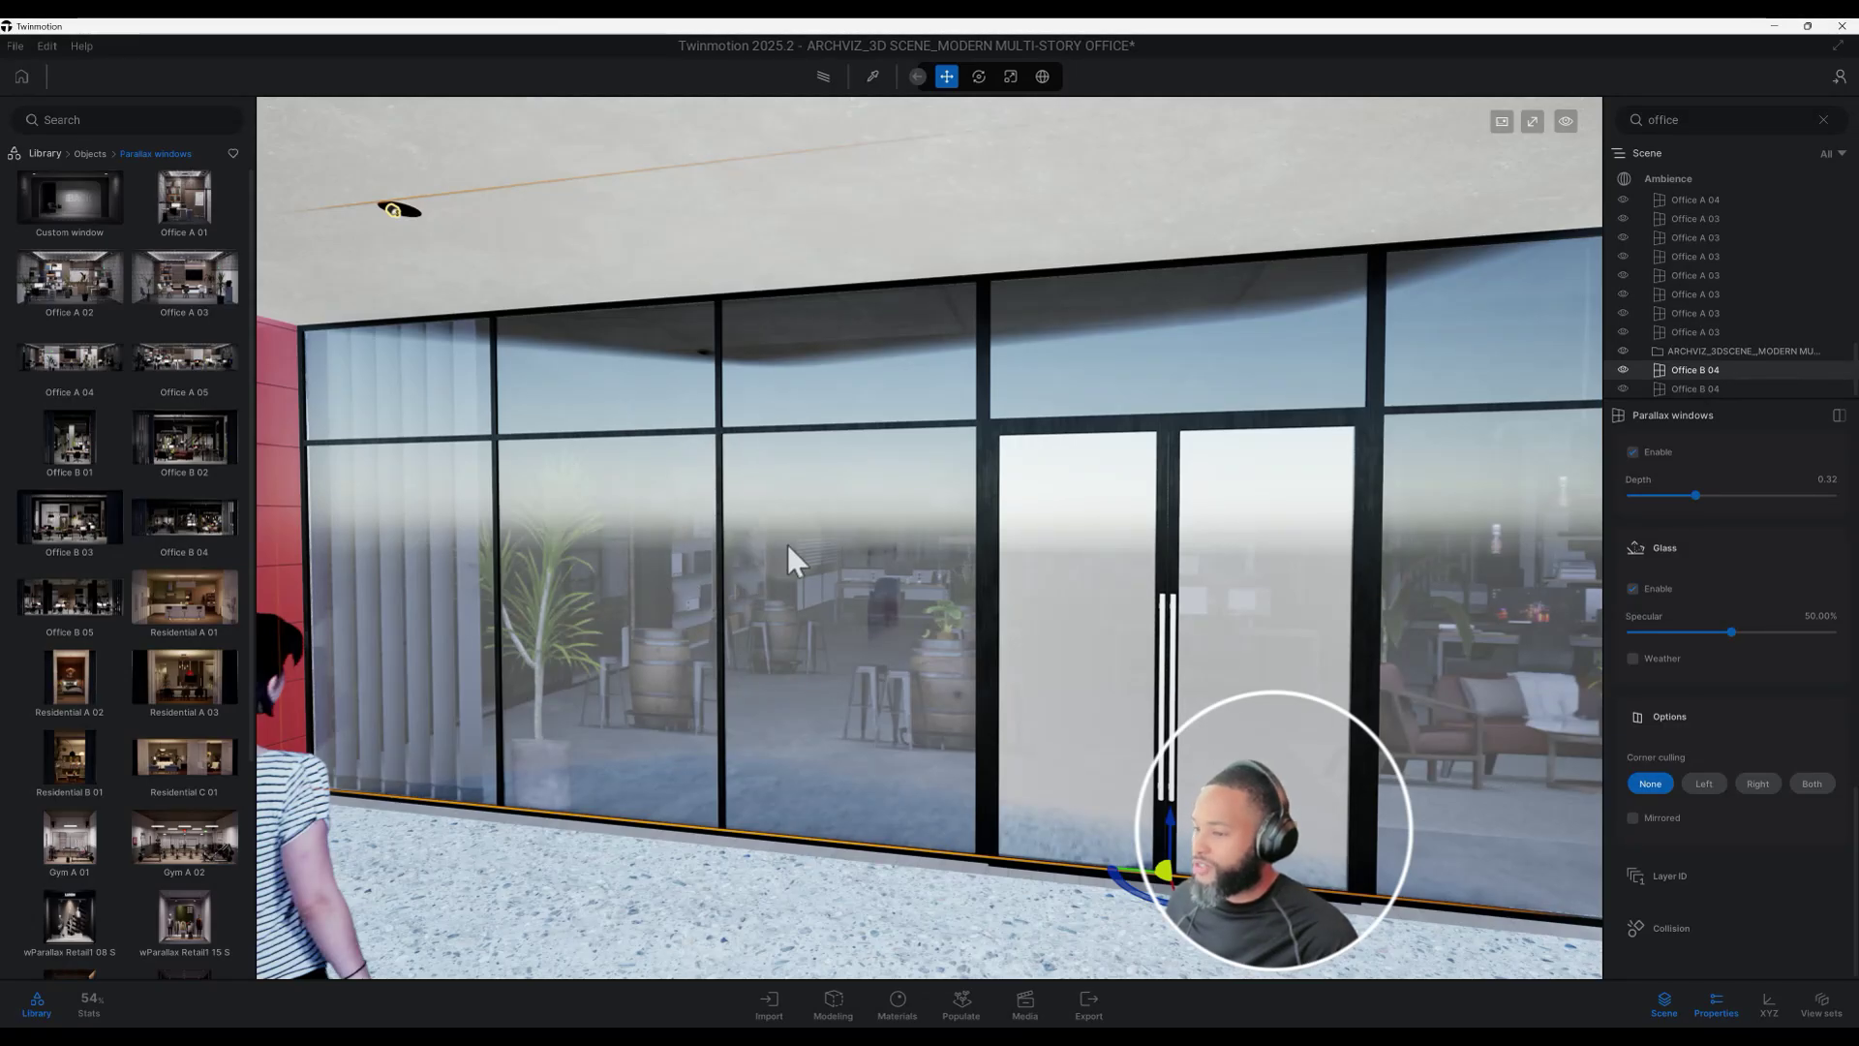
scroll(744, 586, down, 3)
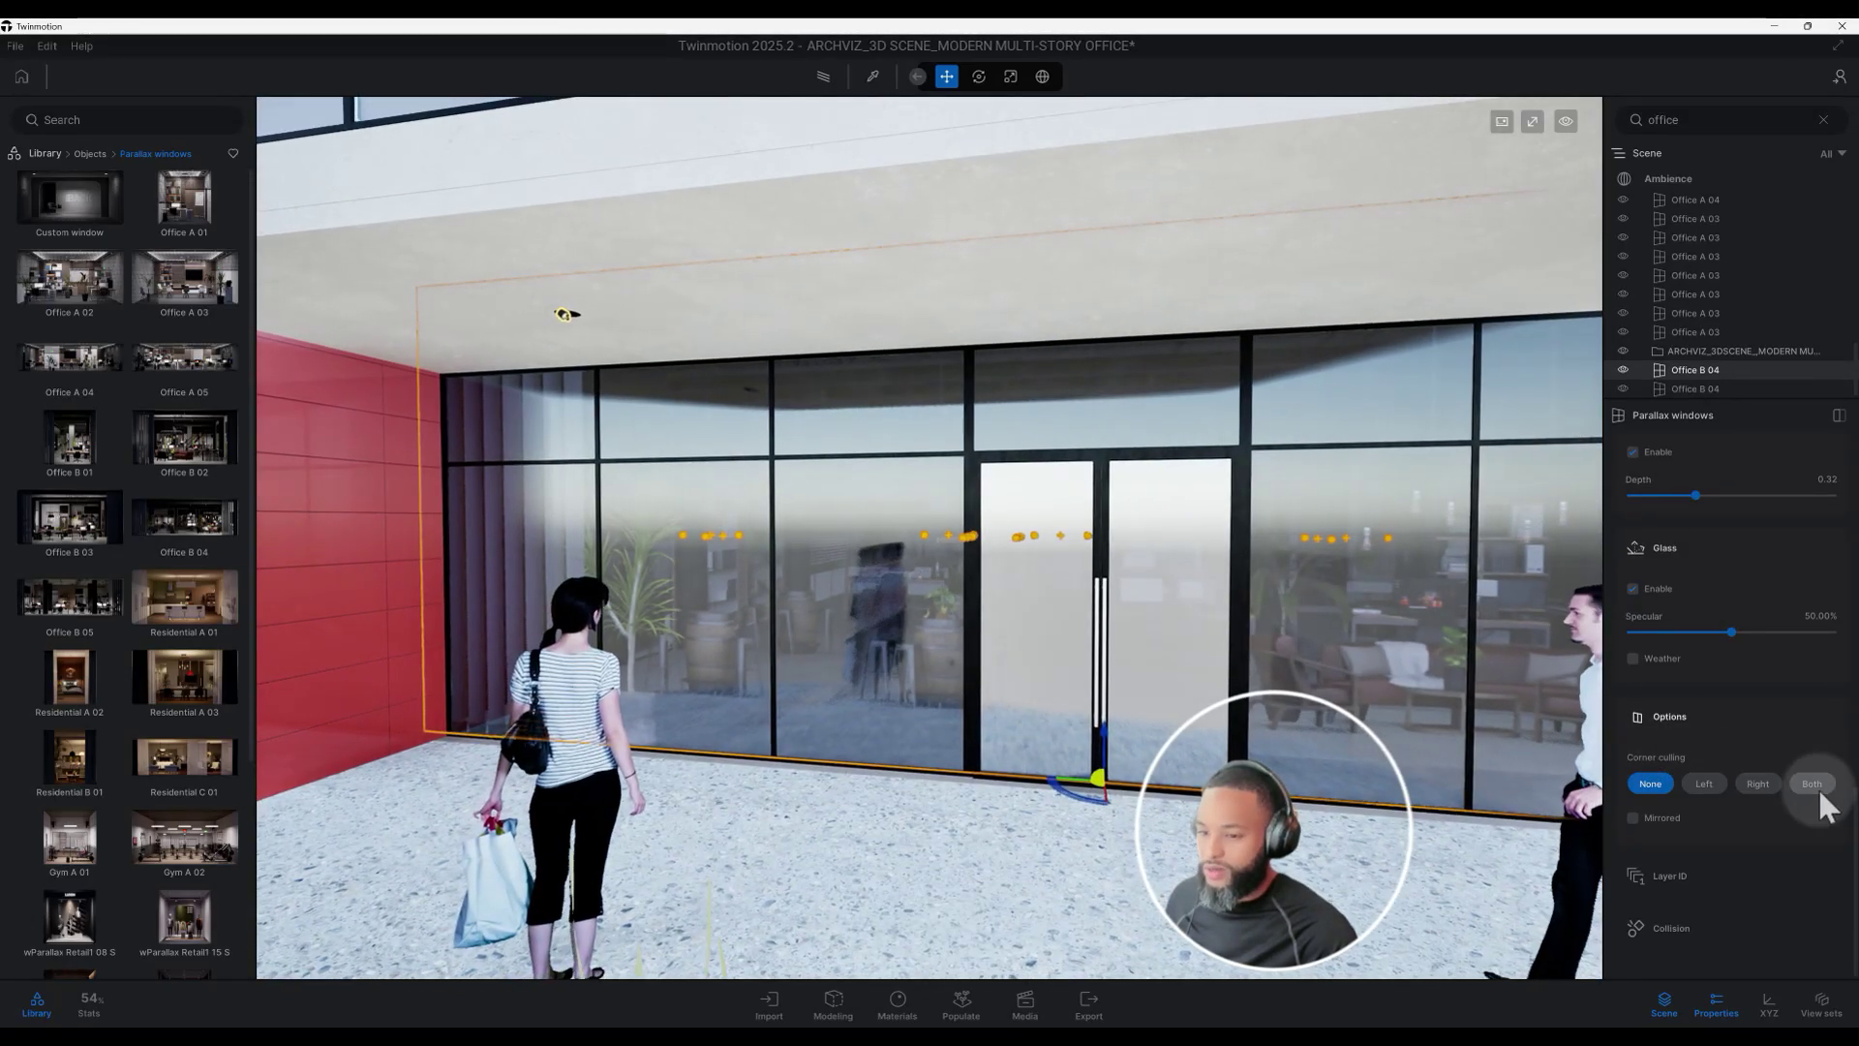
click(1816, 786)
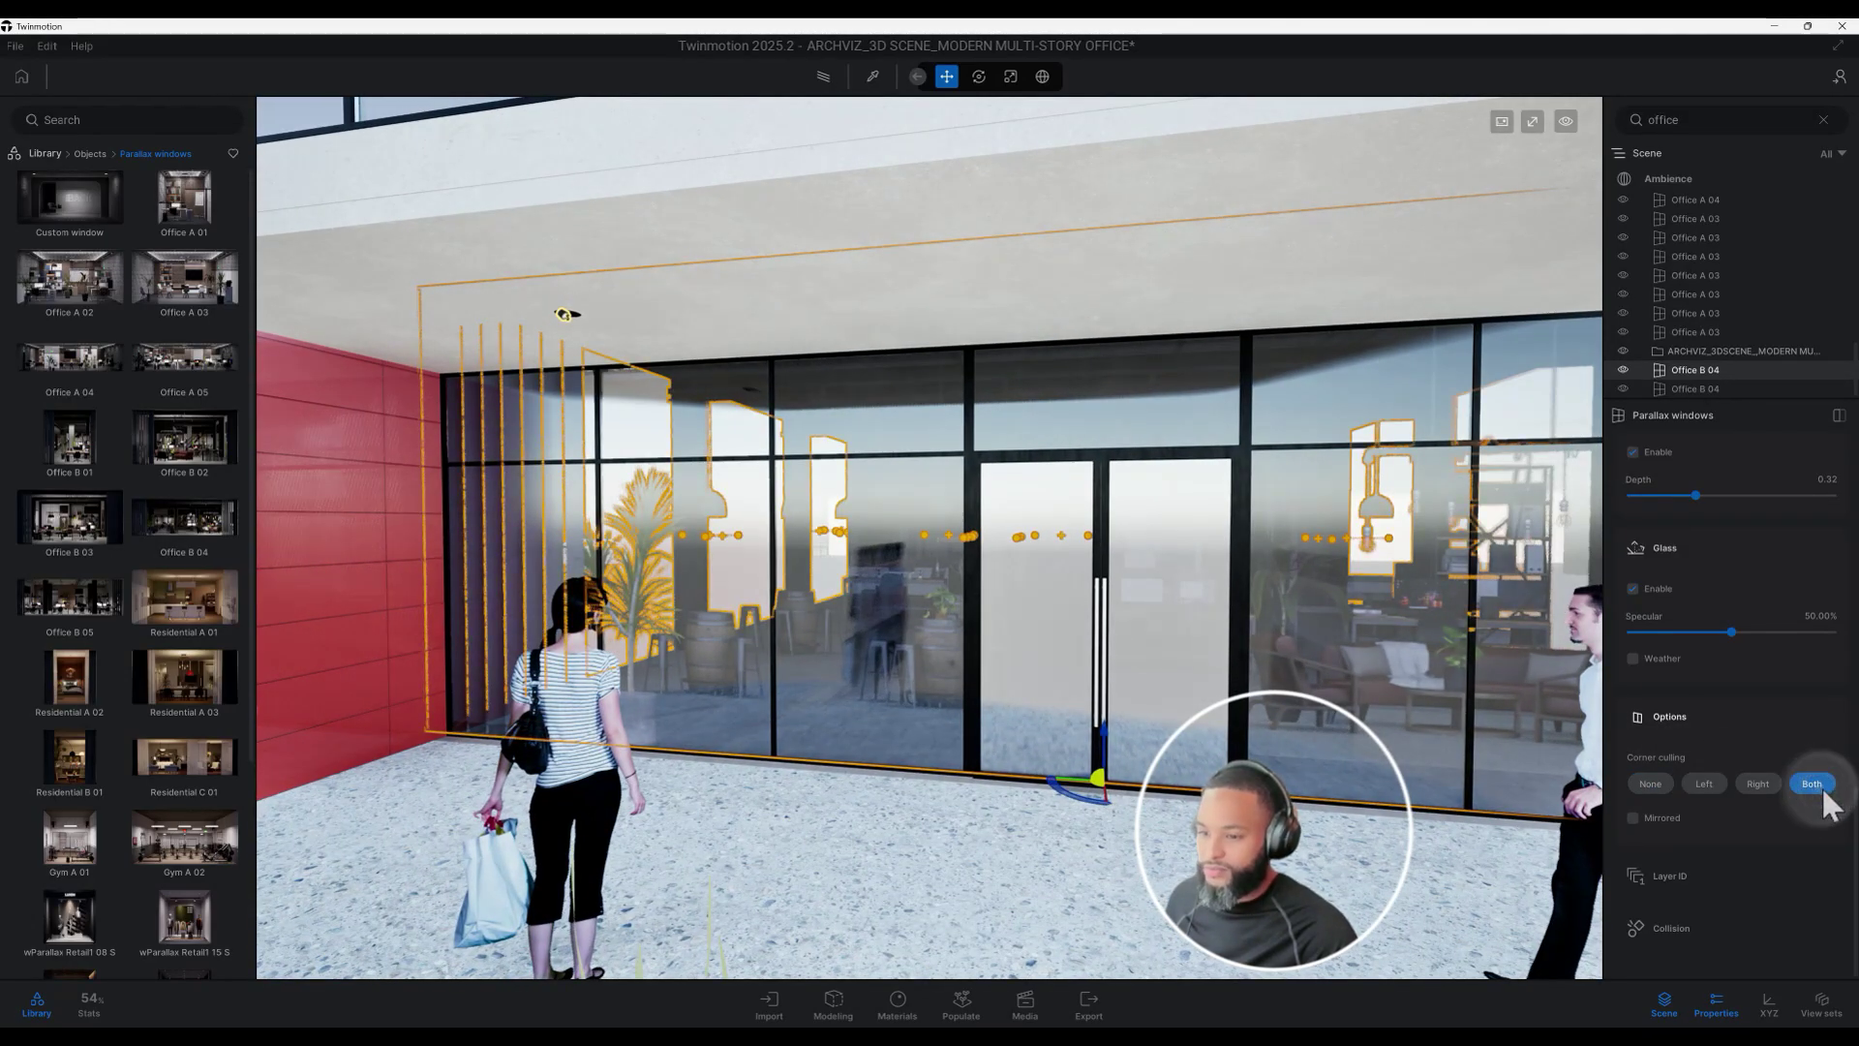
click(1656, 786)
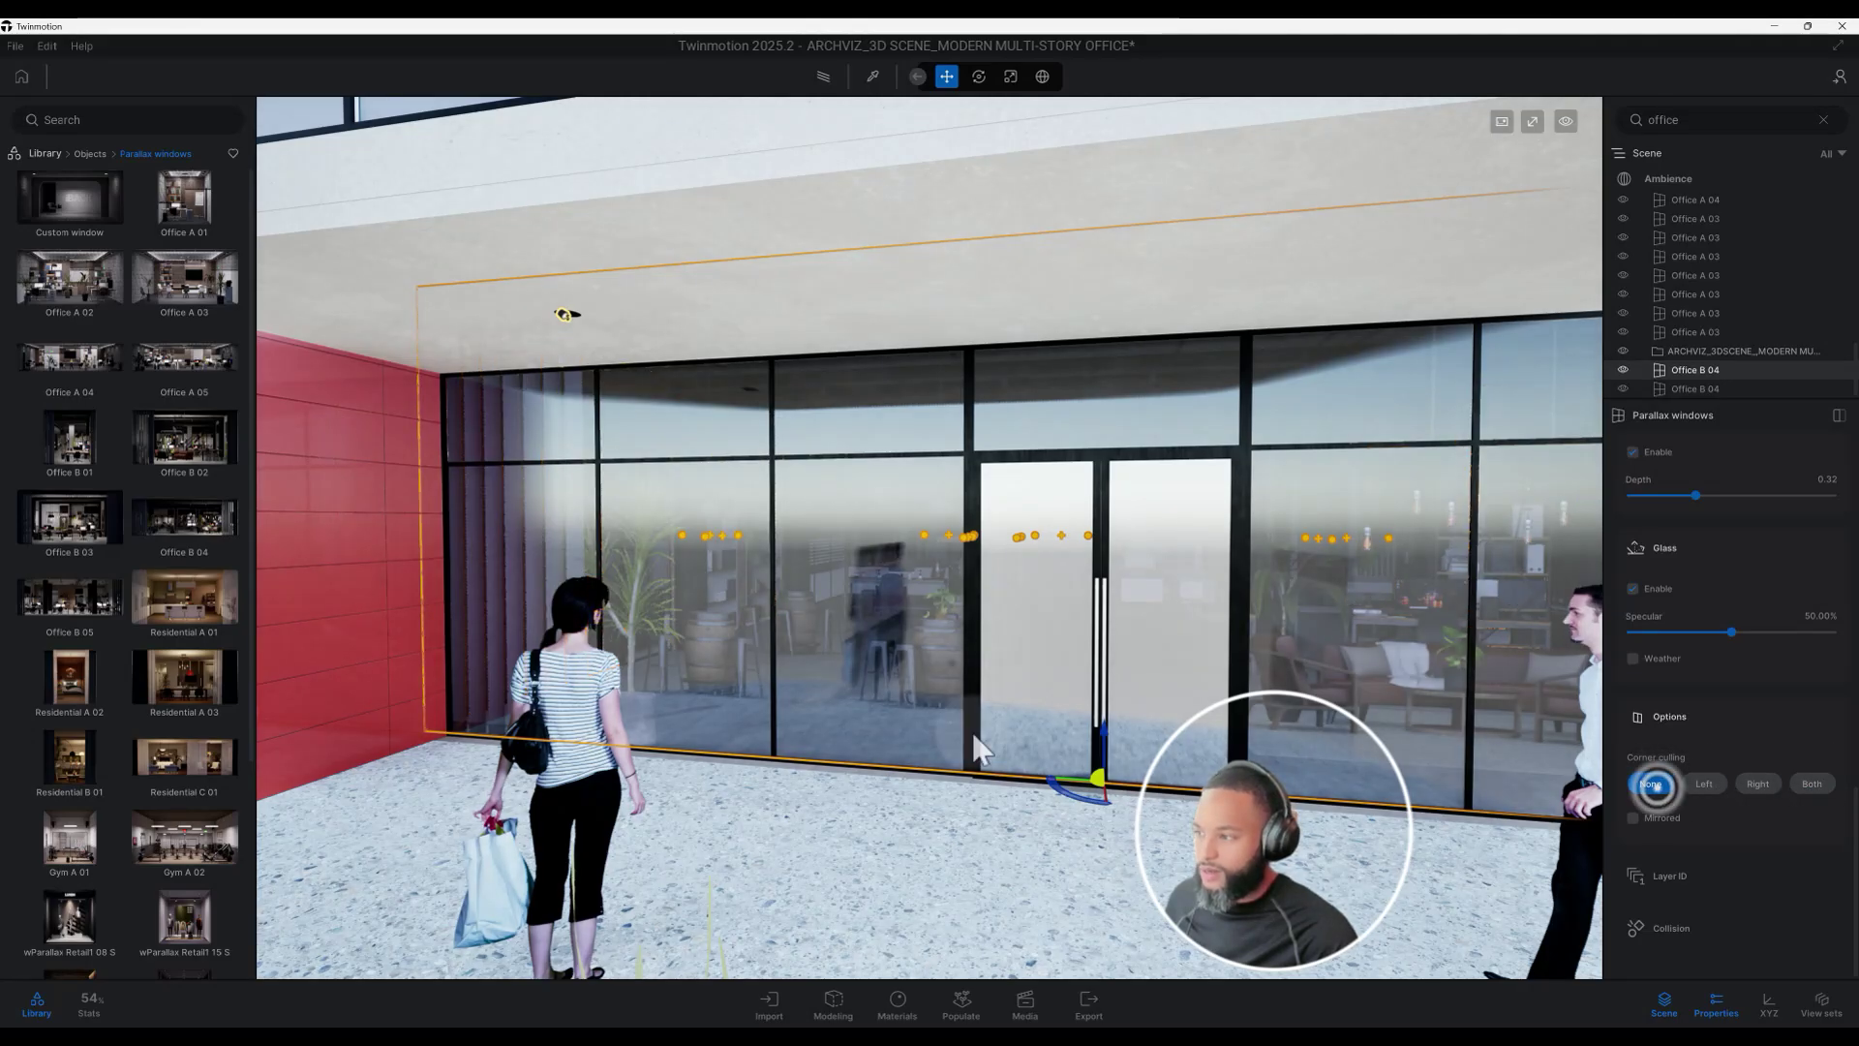
Duplicate the ground-floor Office B 04 window as a Copy and raise it to the floor above the storefront
shift+drag(973, 736, 973, 668)
scroll(973, 669, down, 1)
middle_drag(973, 668, 713, 772)
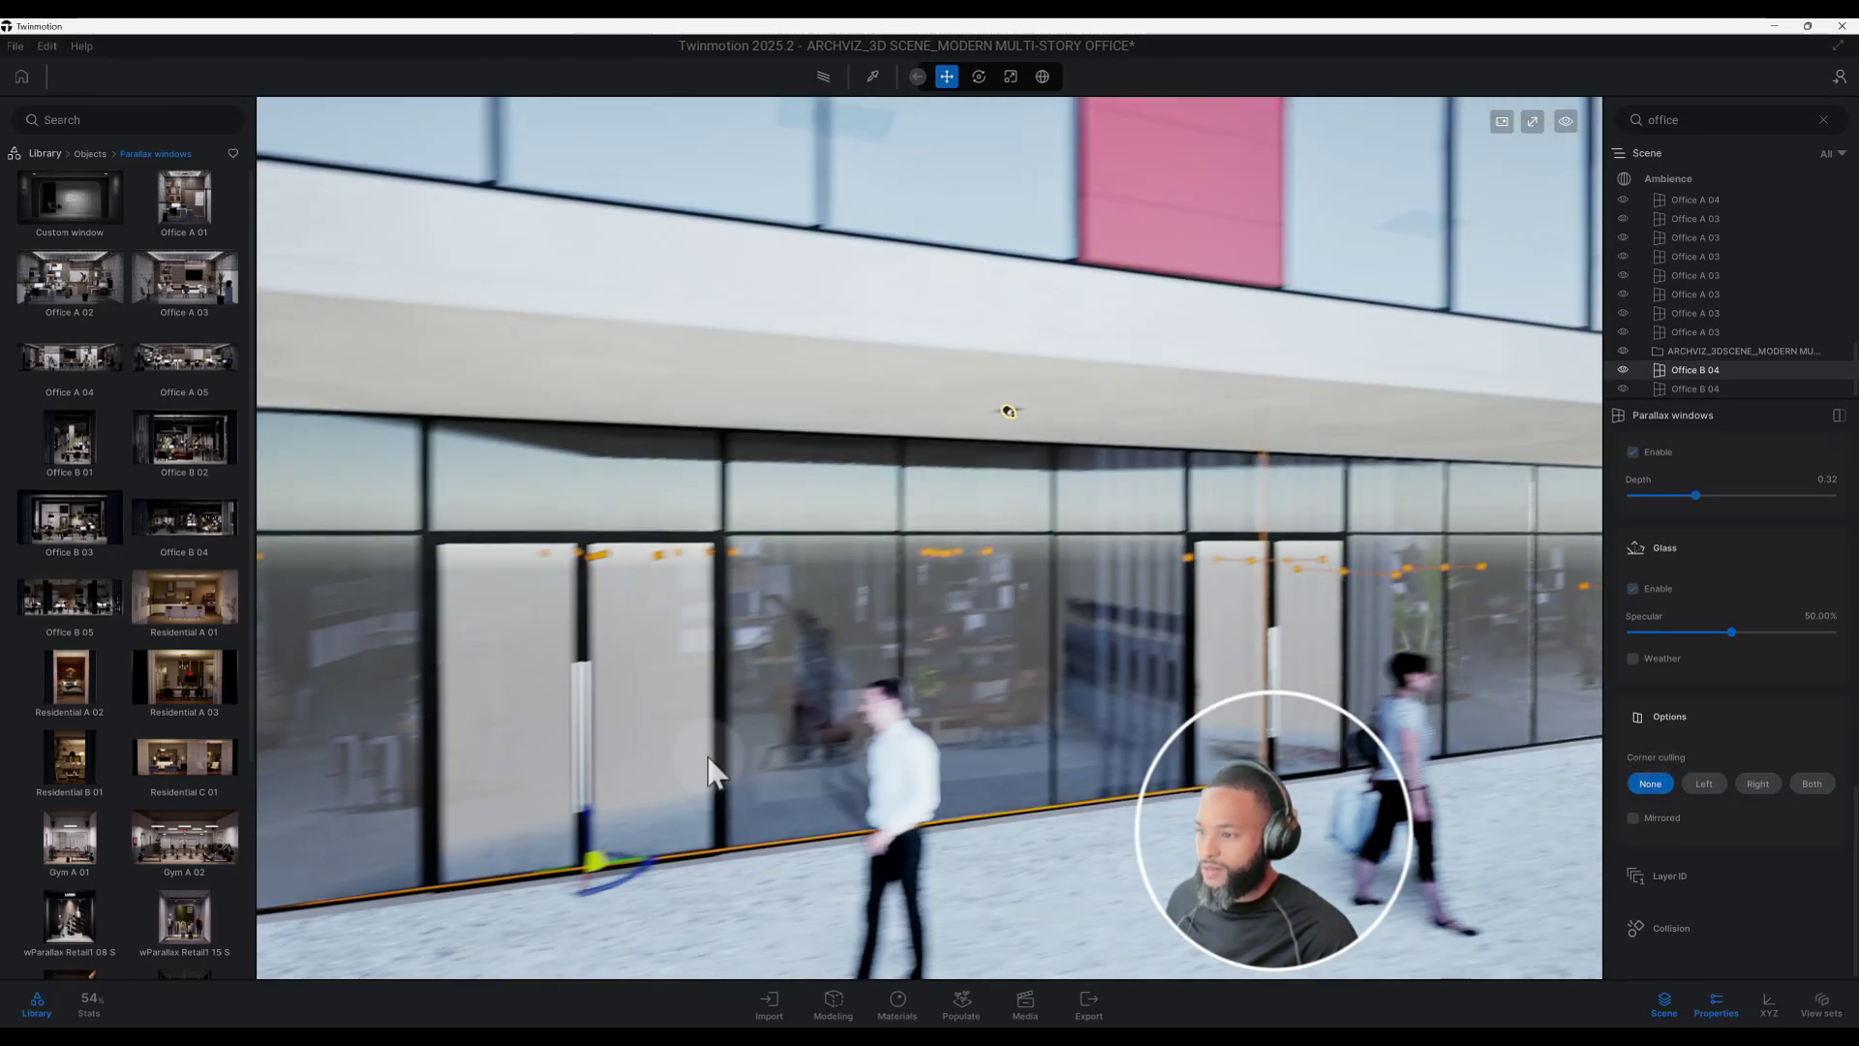
scroll(729, 753, down, 3)
middle_drag(939, 747, 1092, 692)
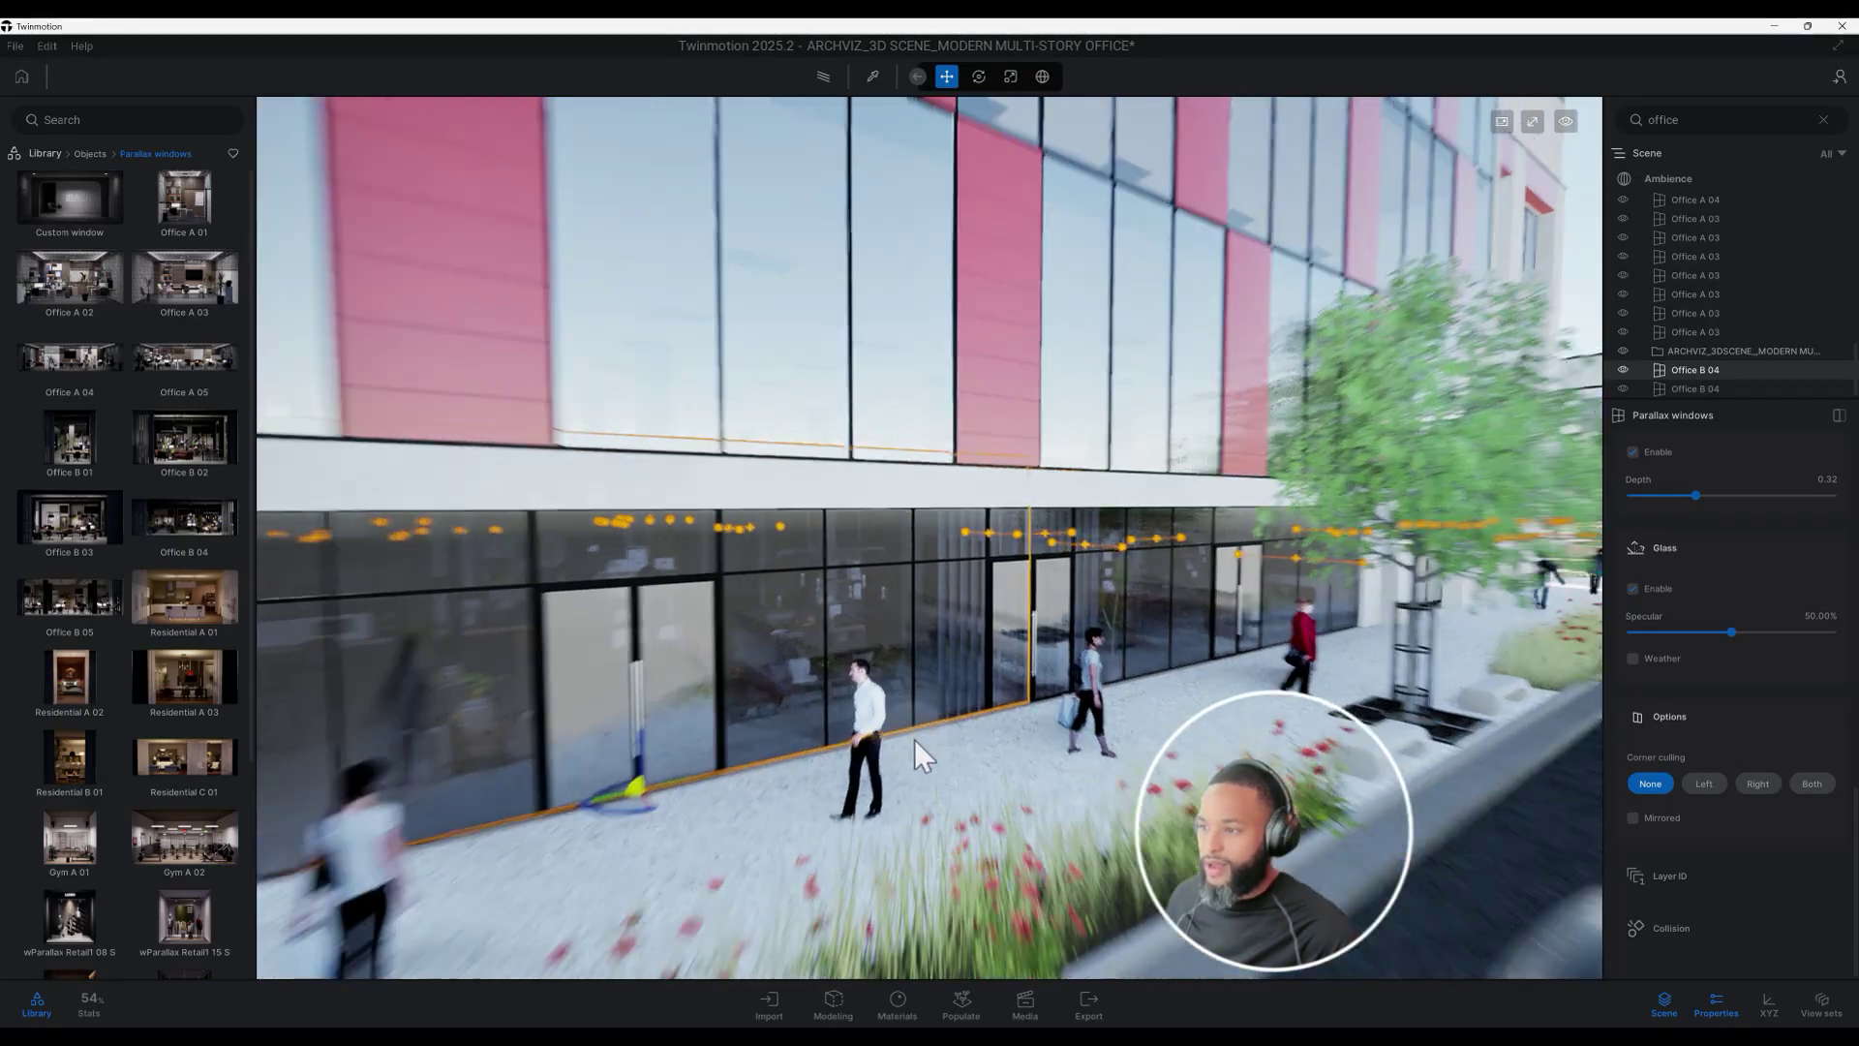
scroll(914, 740, down, 2)
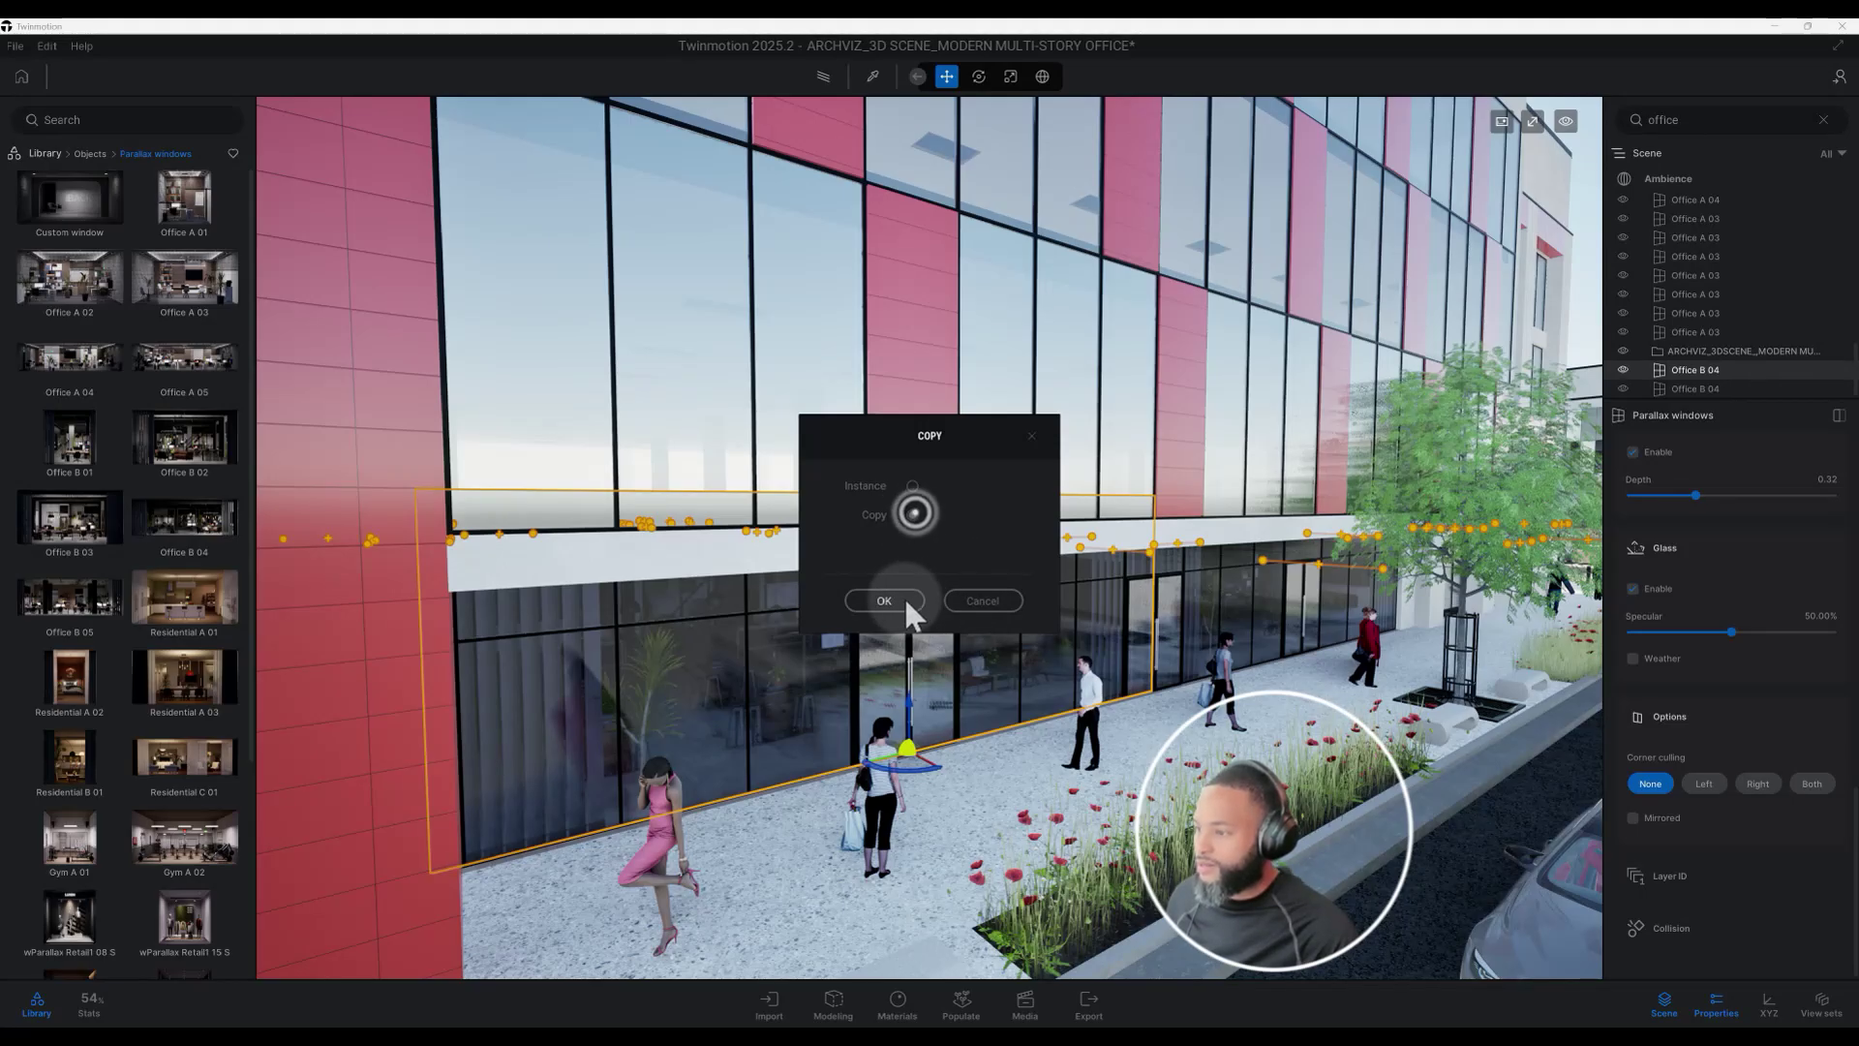
click(904, 596)
drag(912, 701, 904, 473)
Fine-tune the copied window's position so its lower edge lines up with the glazing above the storefront canopy
shift+middle_drag(937, 530, 916, 509)
drag(927, 528, 995, 601)
mouse_move(994, 600)
shift+middle_down()
mouse_move(954, 552)
mouse_move(997, 596)
shift+middle_up()
scroll(996, 597, up, 2)
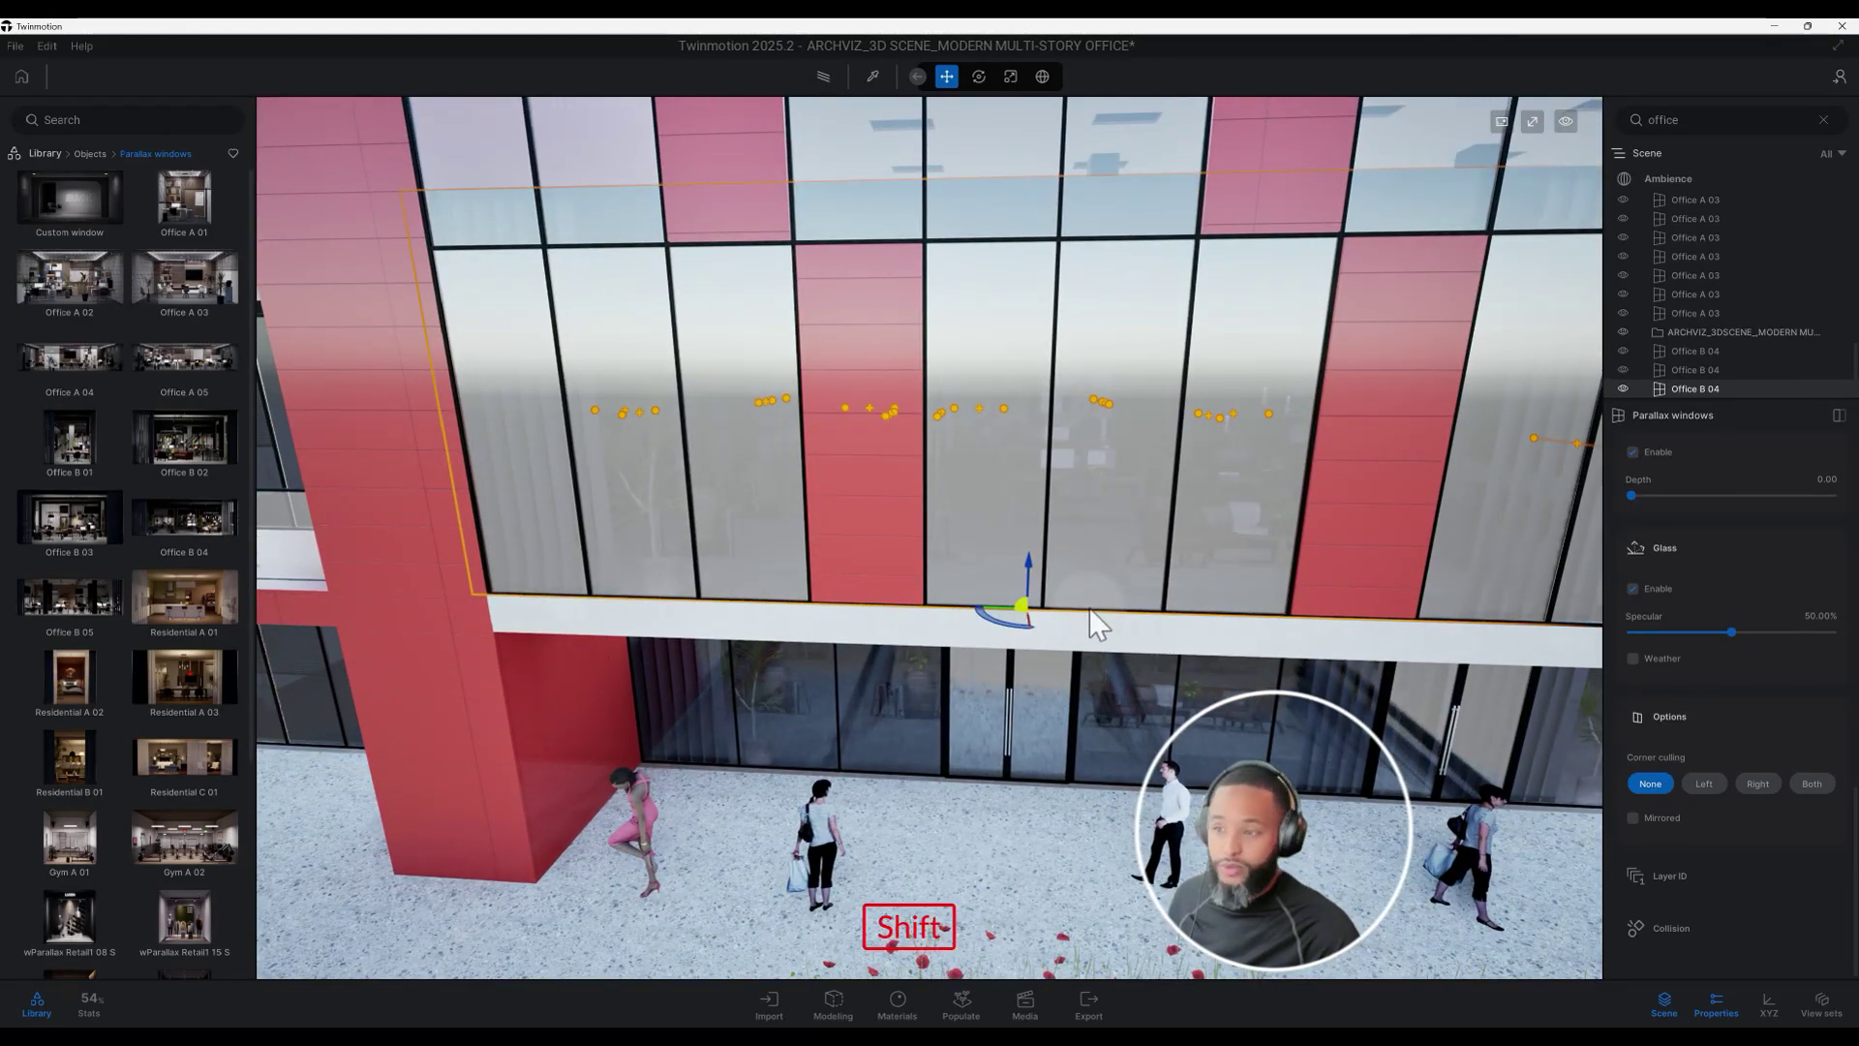
Duplicate the upper-floor Office B 04 window as a Copy and move it along the facade toward the far end behind the tree
shift+middle_drag(1092, 620, 1167, 616)
shift+right_drag(1259, 591, 1133, 631)
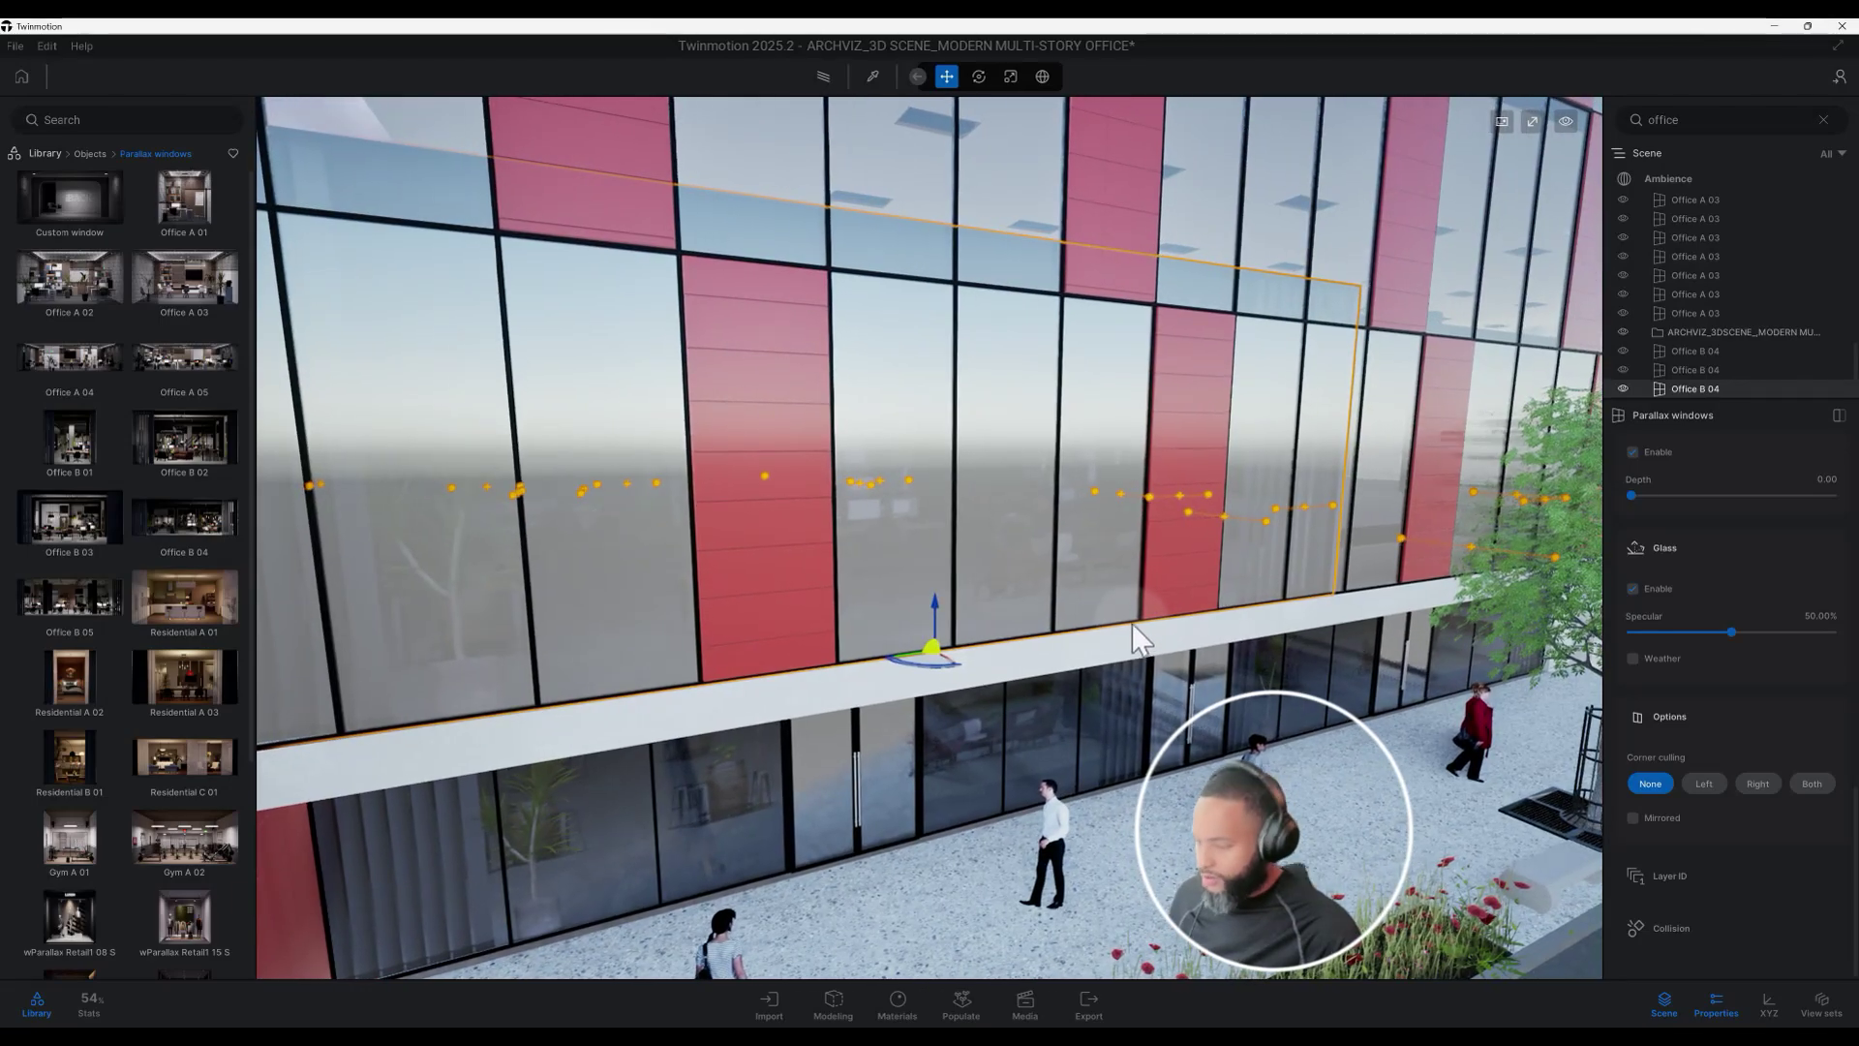
key(ctrl+v)
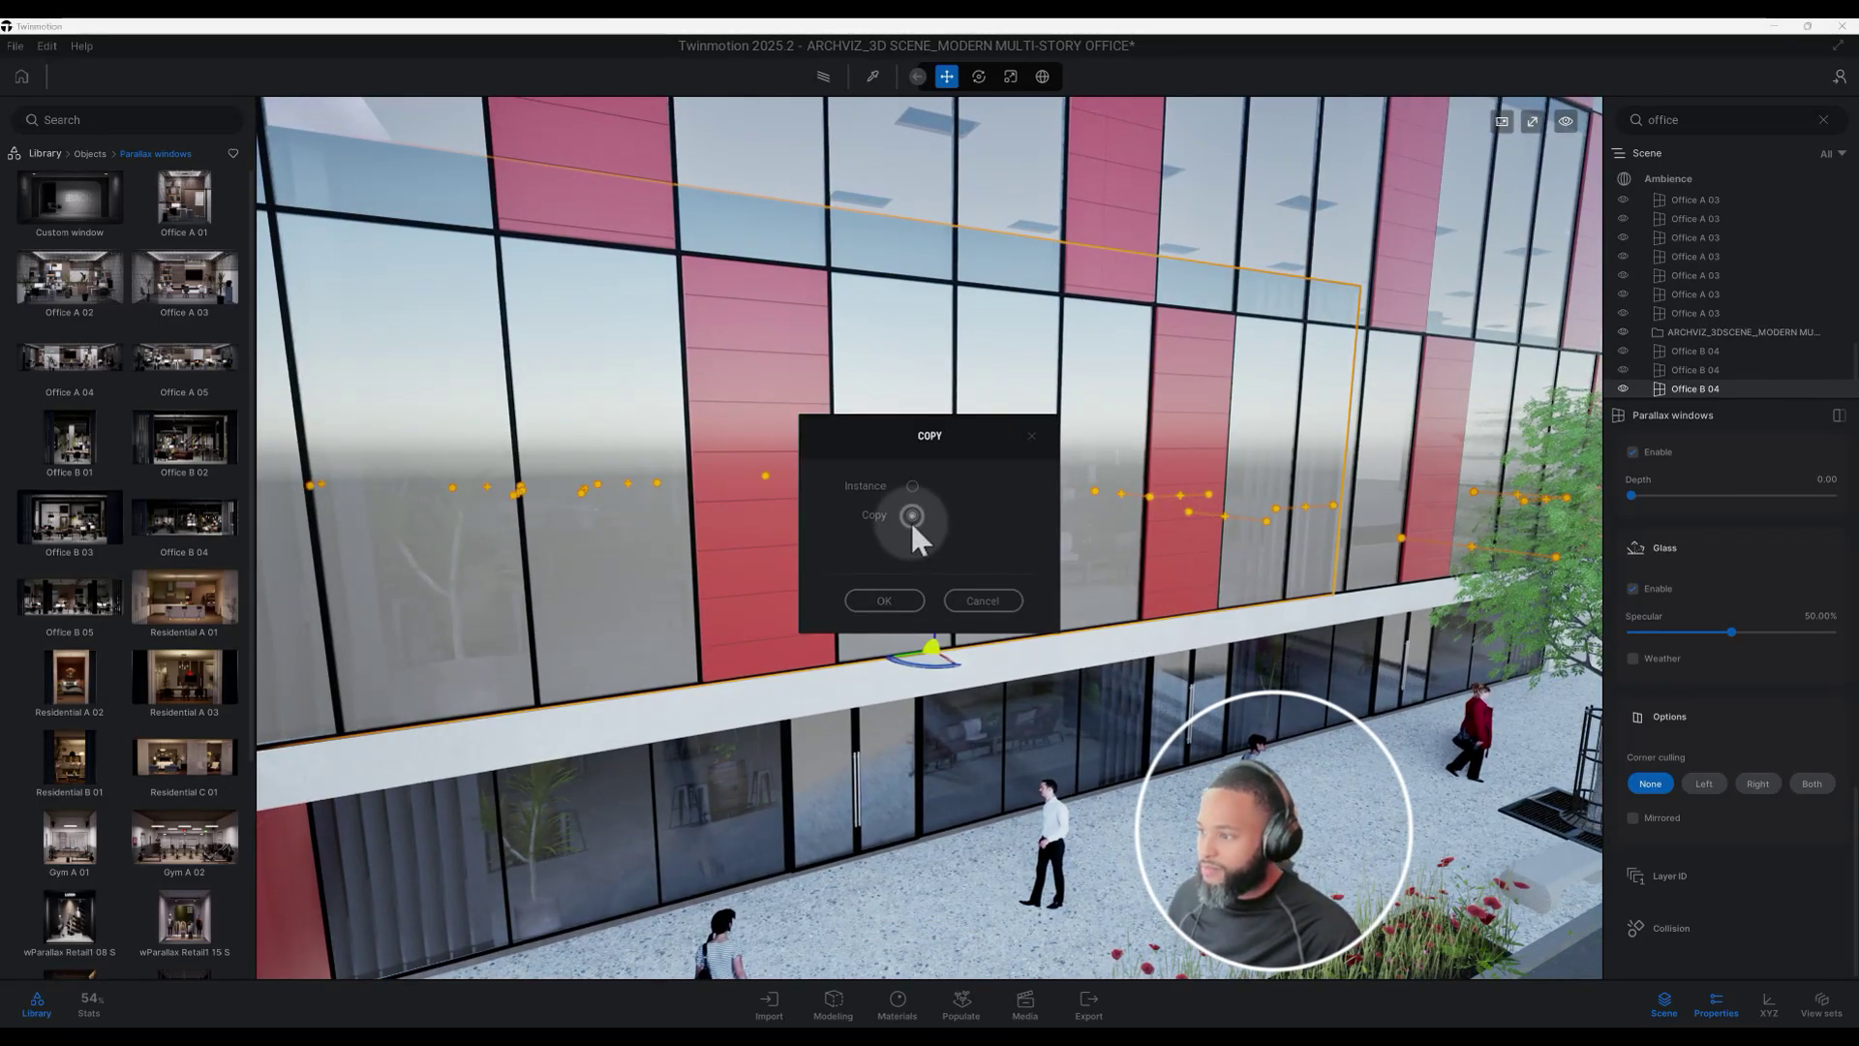
click(889, 598)
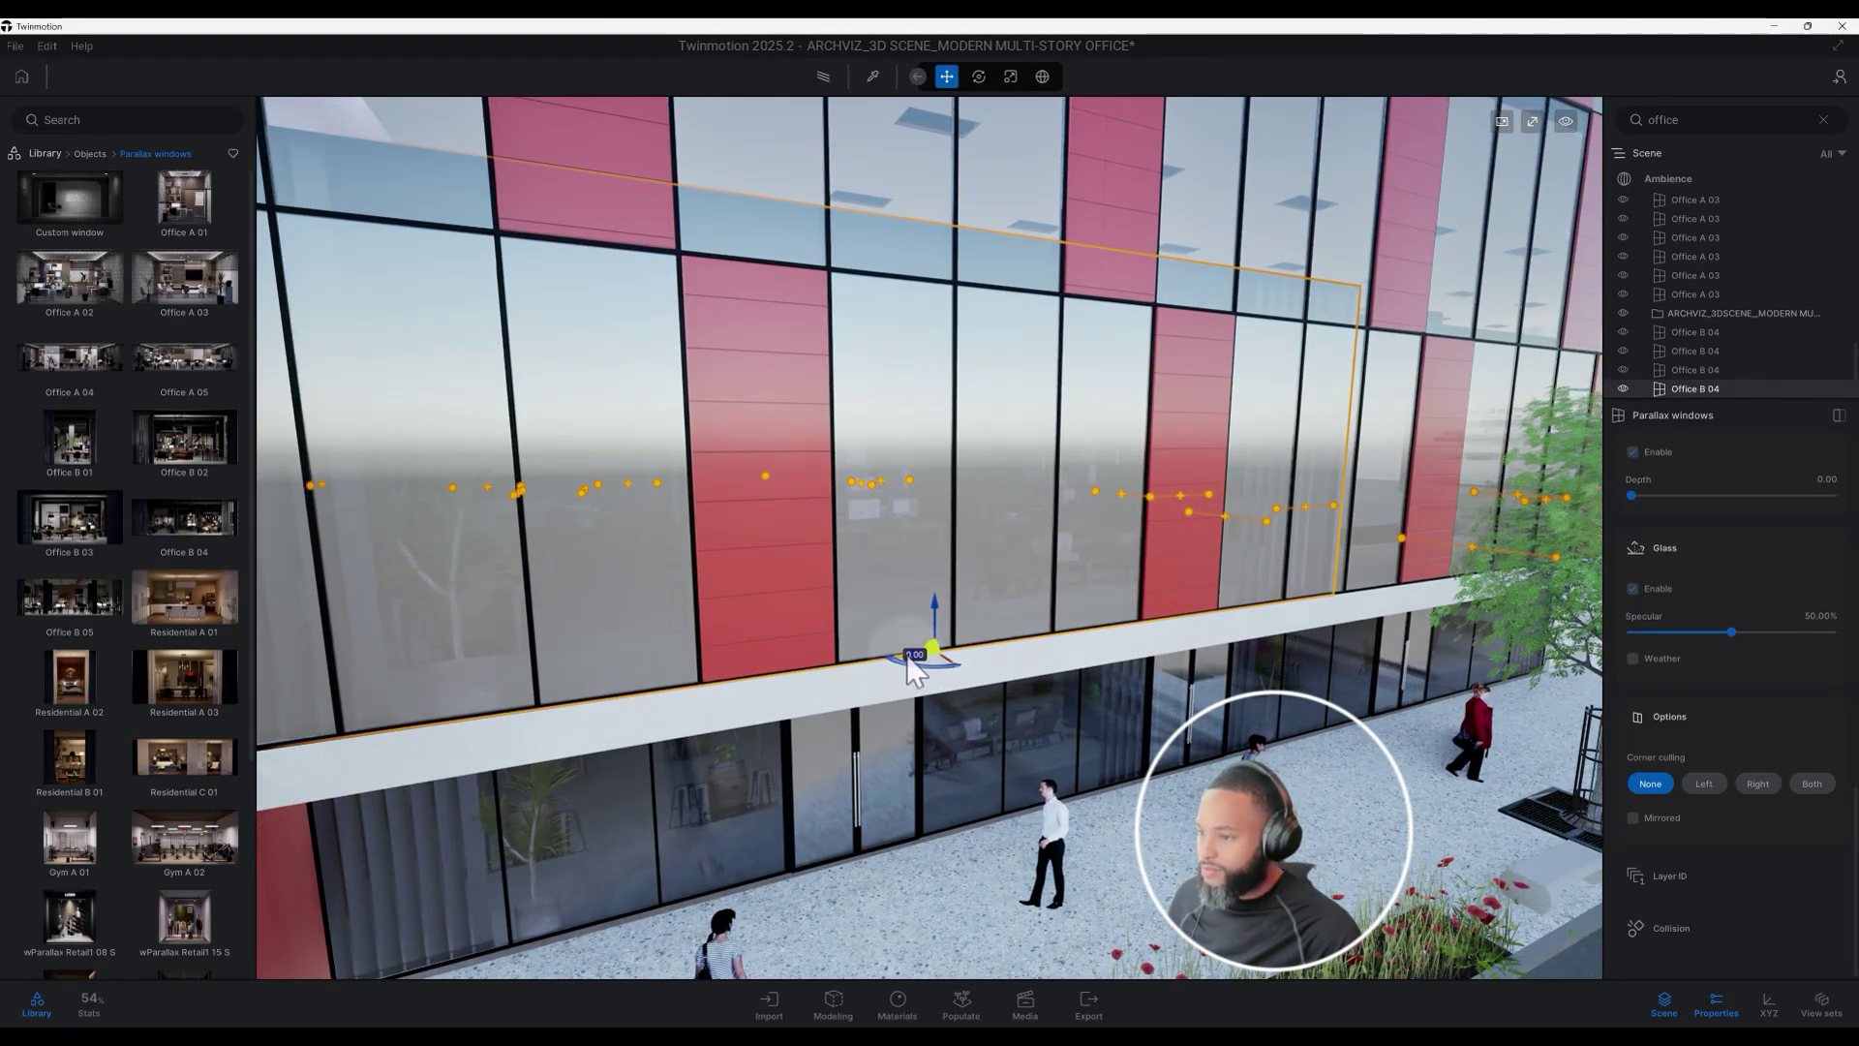
drag(913, 668, 1559, 587)
Shift the second upper-floor window slightly back along the facade so it meets the neighbouring Office B 04
shift+right_drag(1560, 587, 1147, 591)
scroll(1147, 591, up, 1)
middle_drag(1298, 581, 1175, 579)
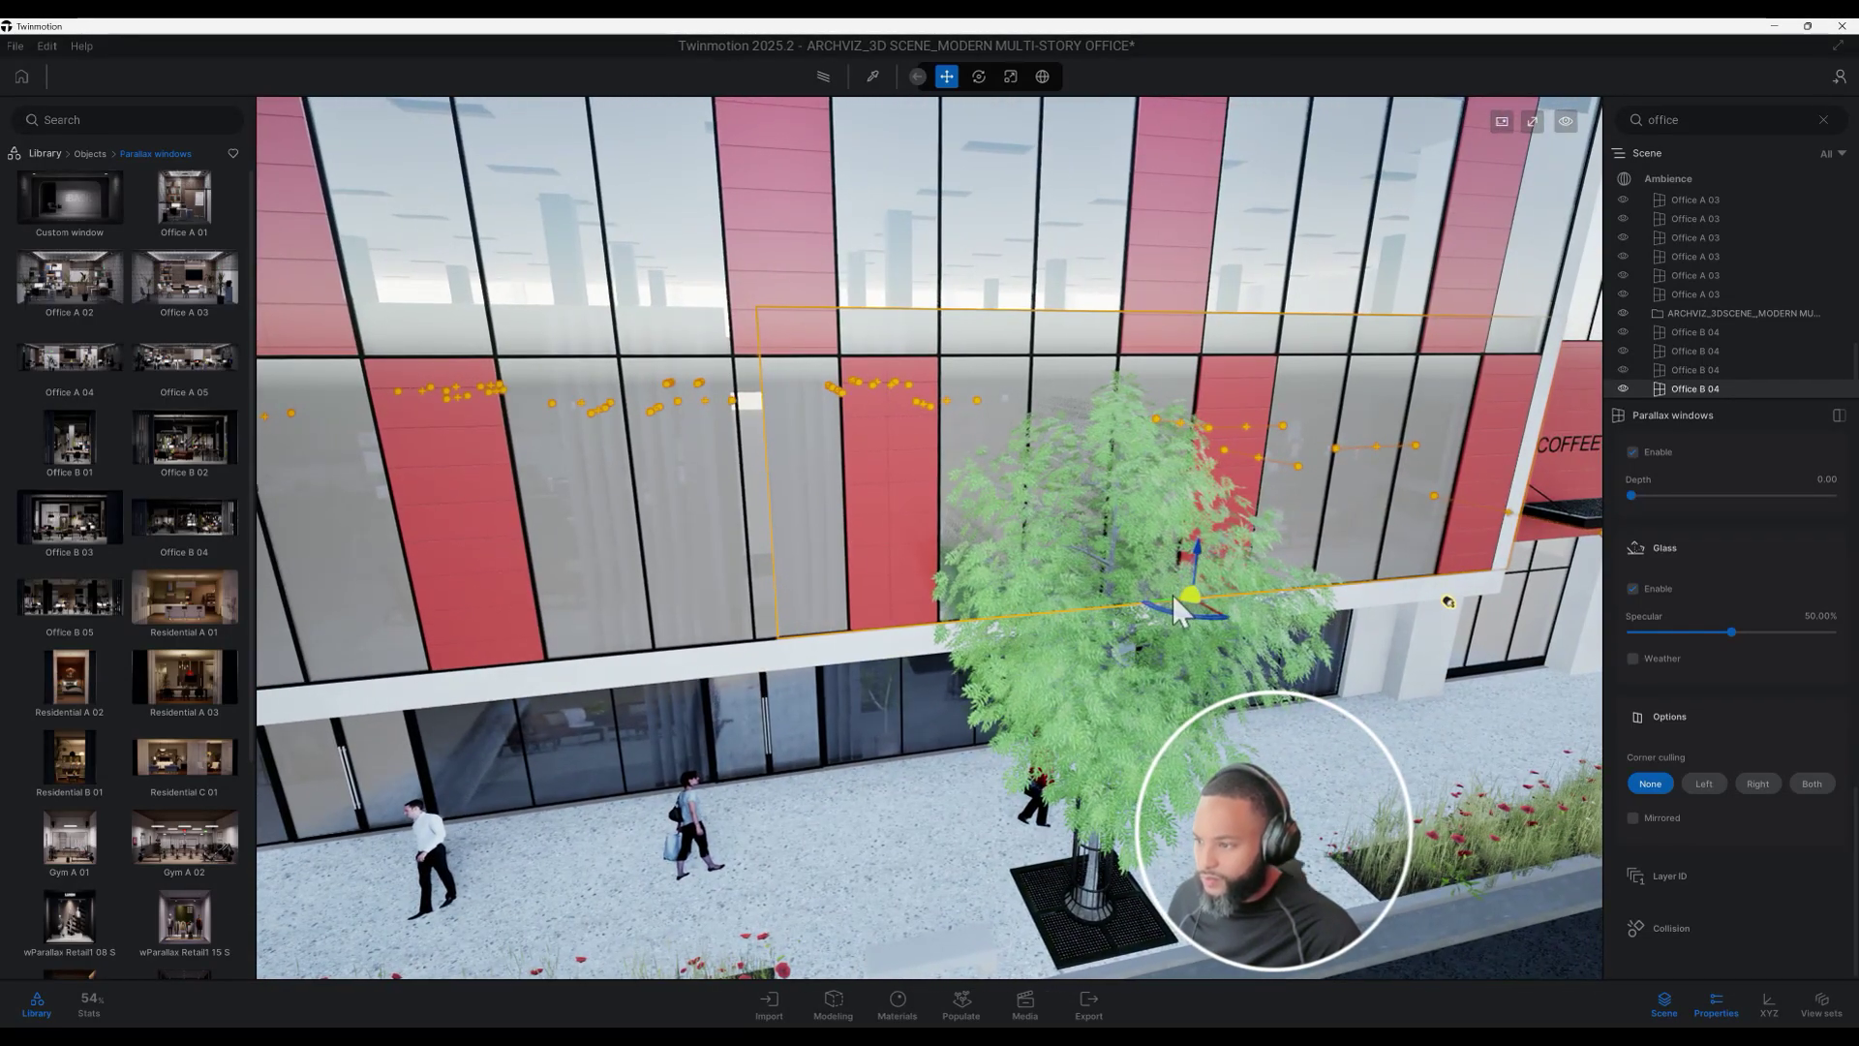
mouse_move(1174, 597)
mouse_down()
mouse_move(1136, 599)
mouse_move(1164, 596)
mouse_up()
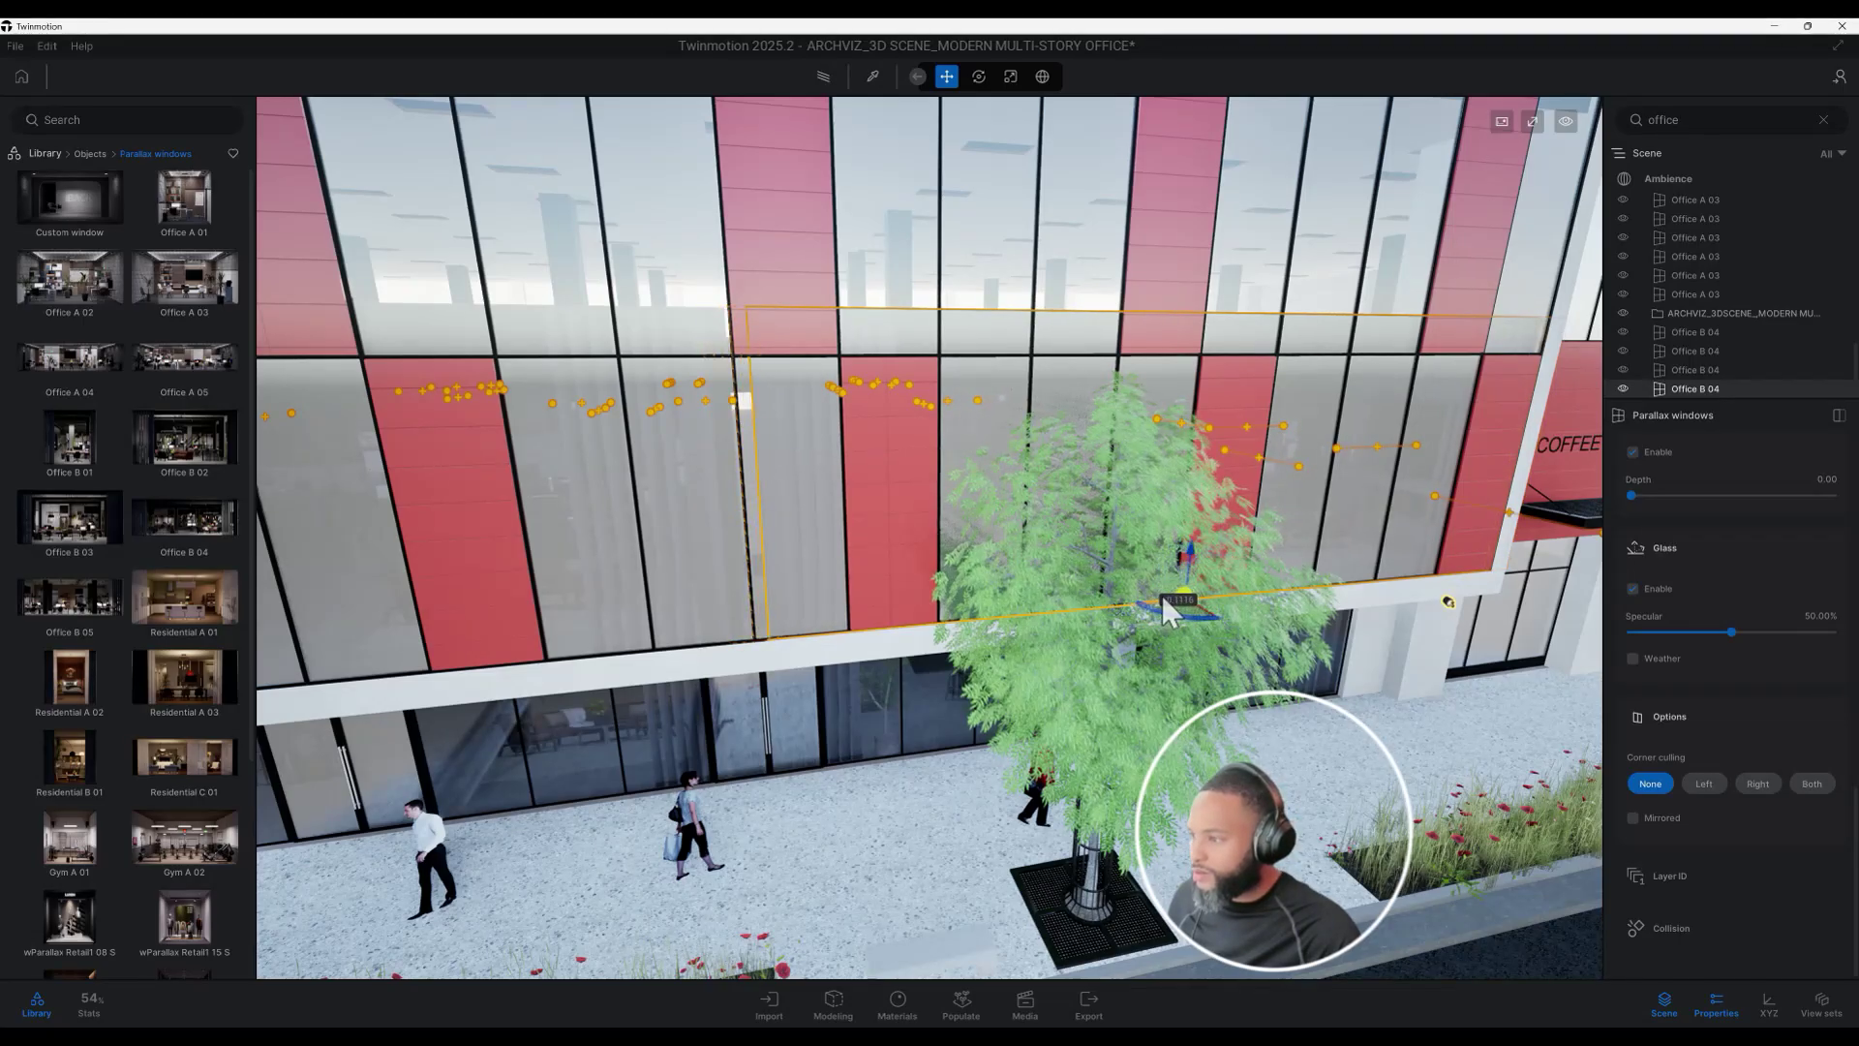
Select both upper-floor Office B 04 windows, duplicate them as Copy, and raise the copies to the next floor
ctrl+click(1719, 370)
scroll(877, 589, down, 3)
shift+right_drag(876, 589, 979, 571)
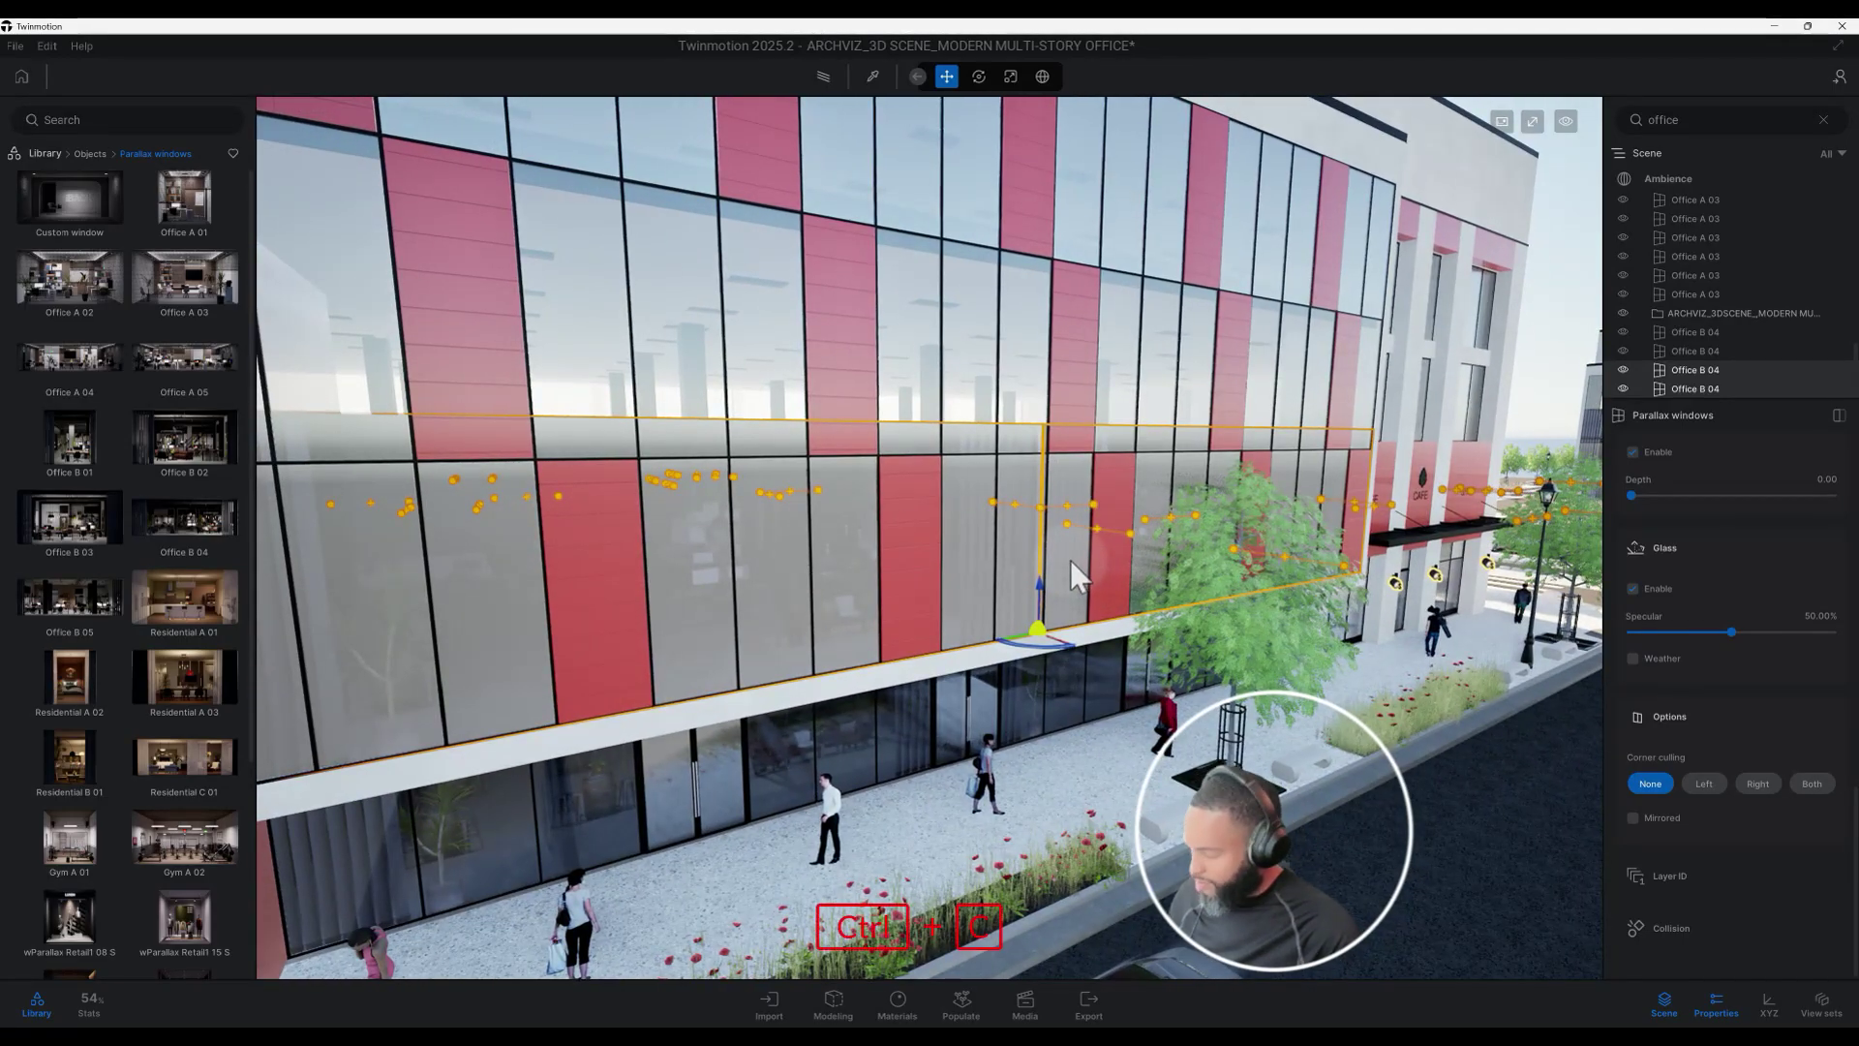
key(ctrl+v)
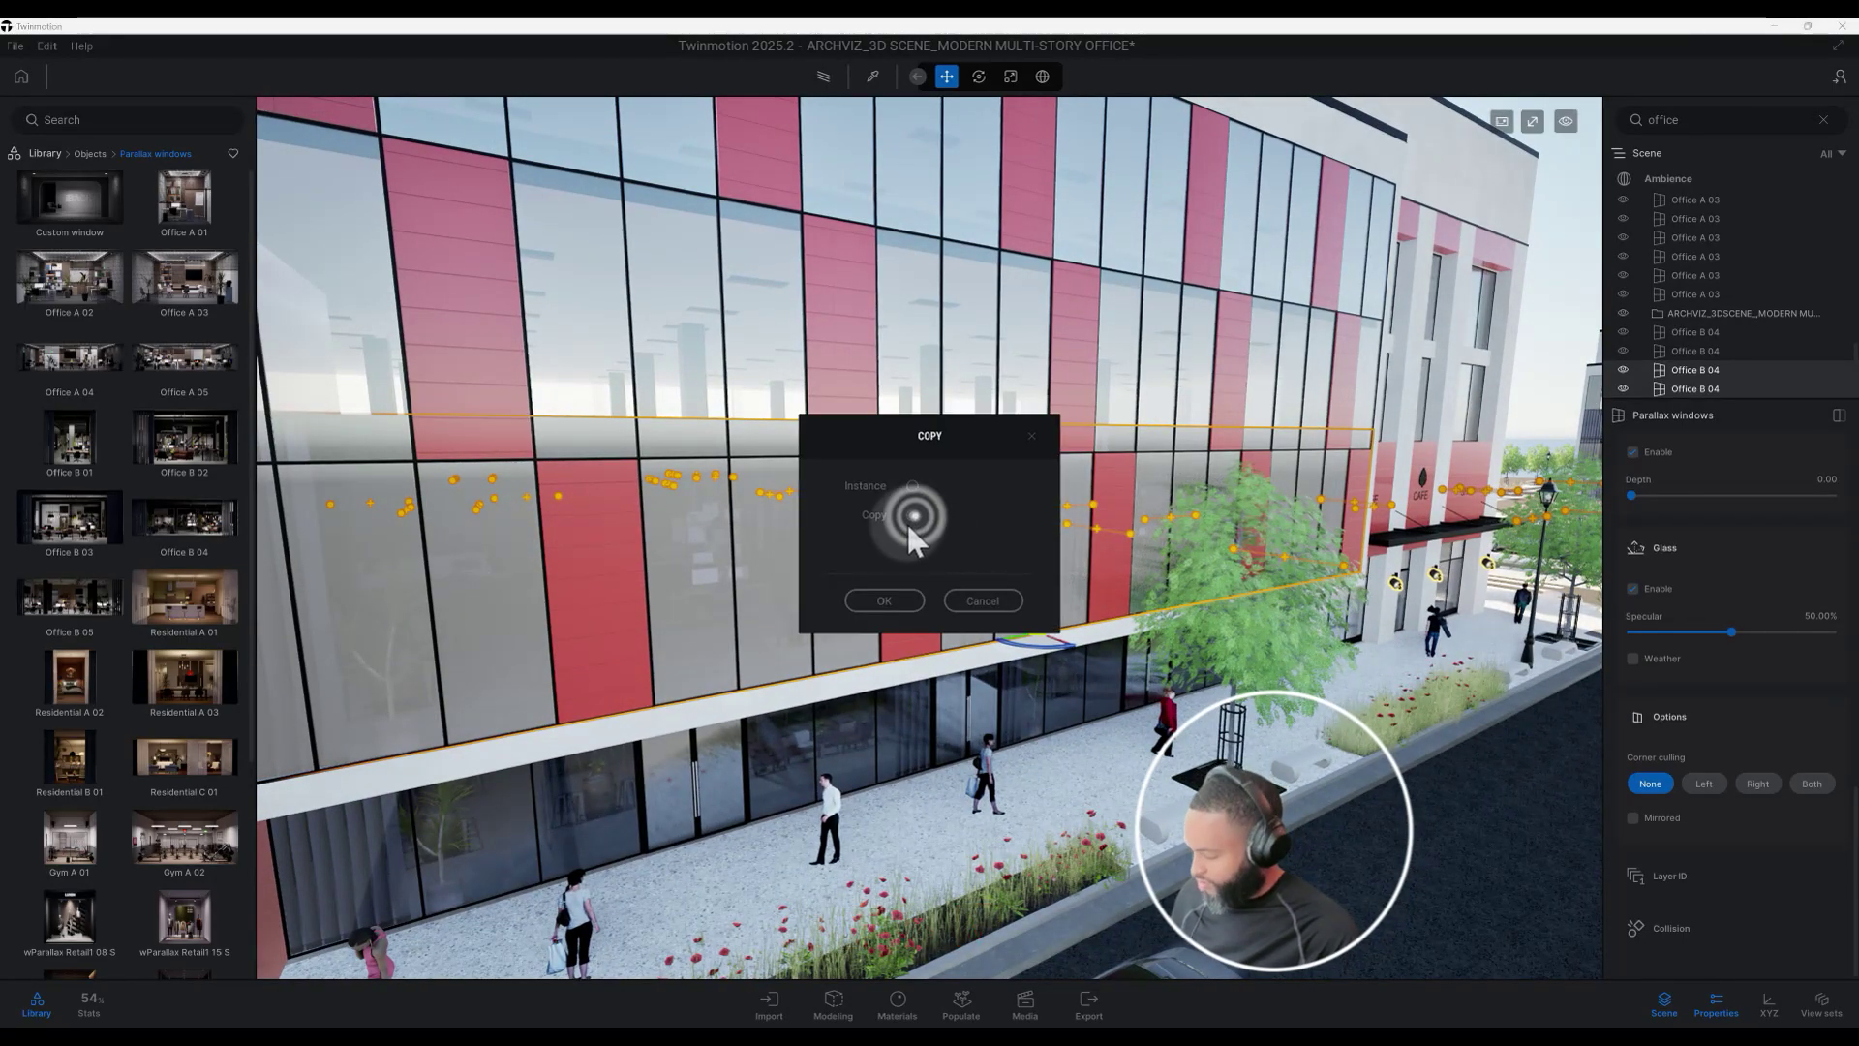
click(884, 600)
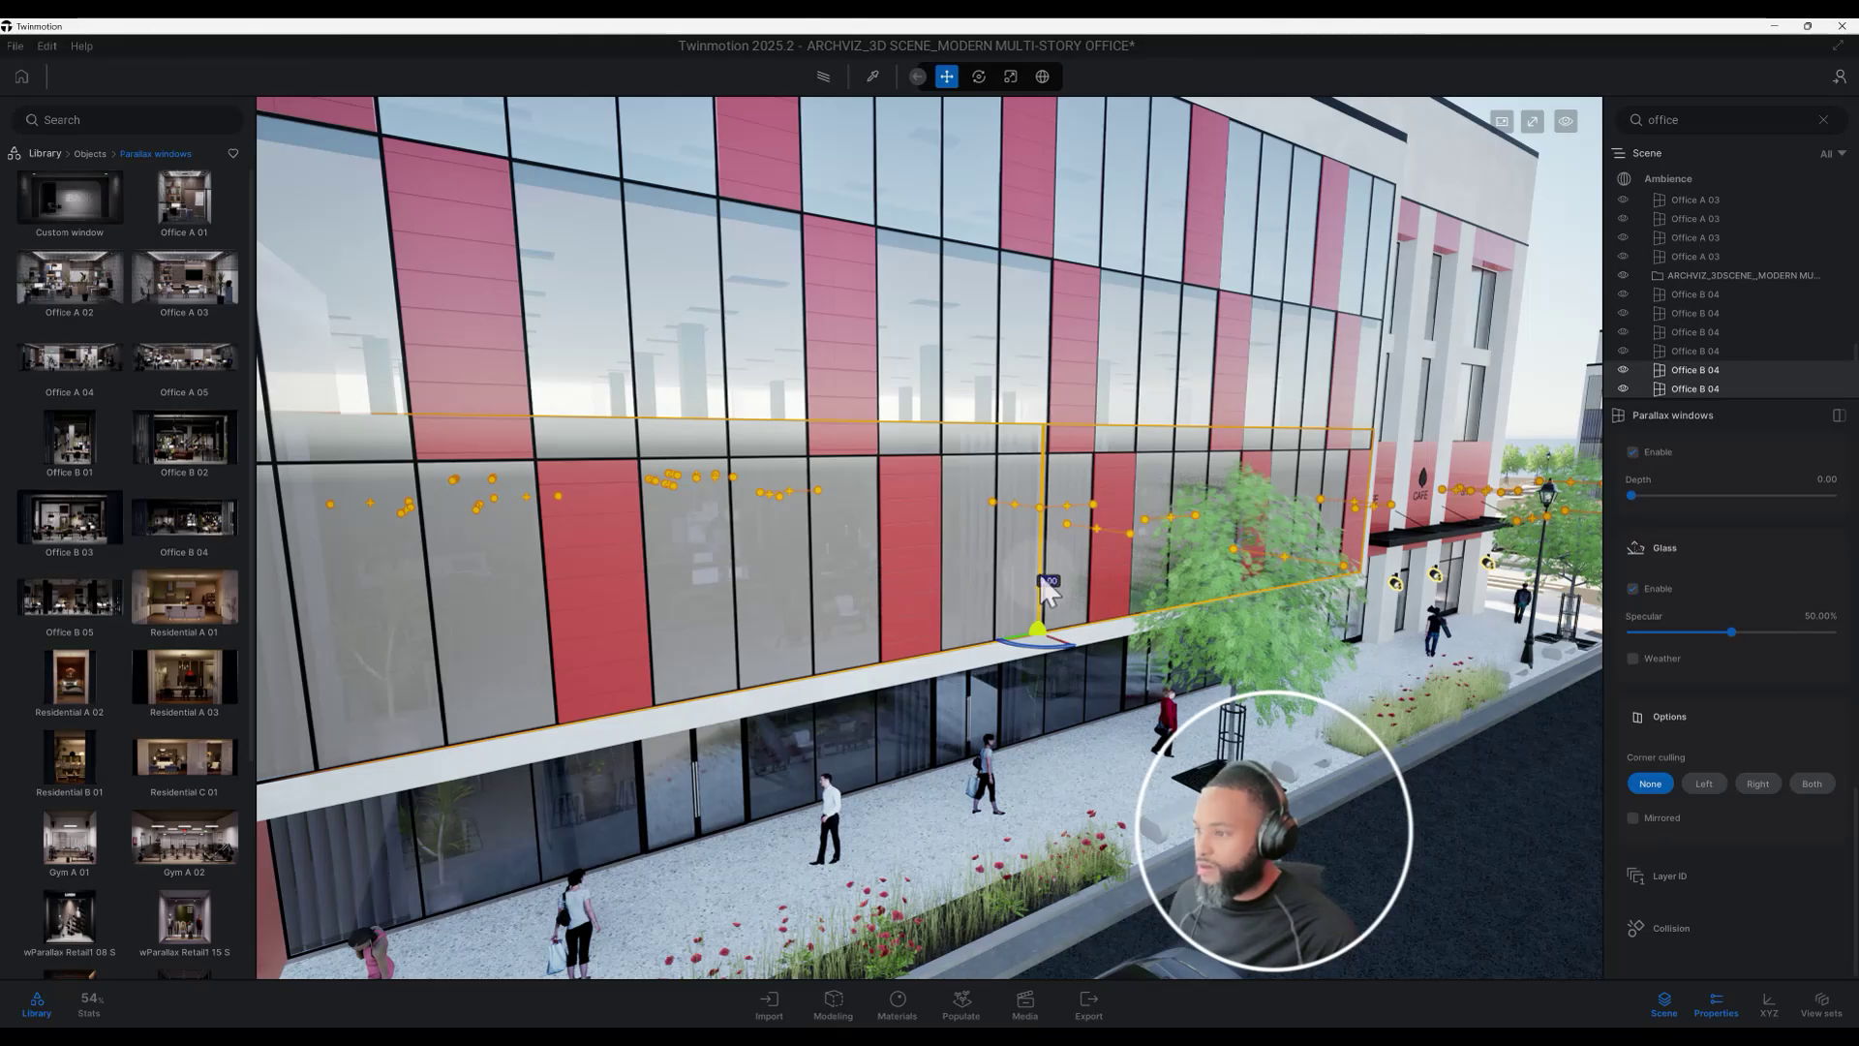
click(1041, 579)
drag(1044, 426, 1044, 397)
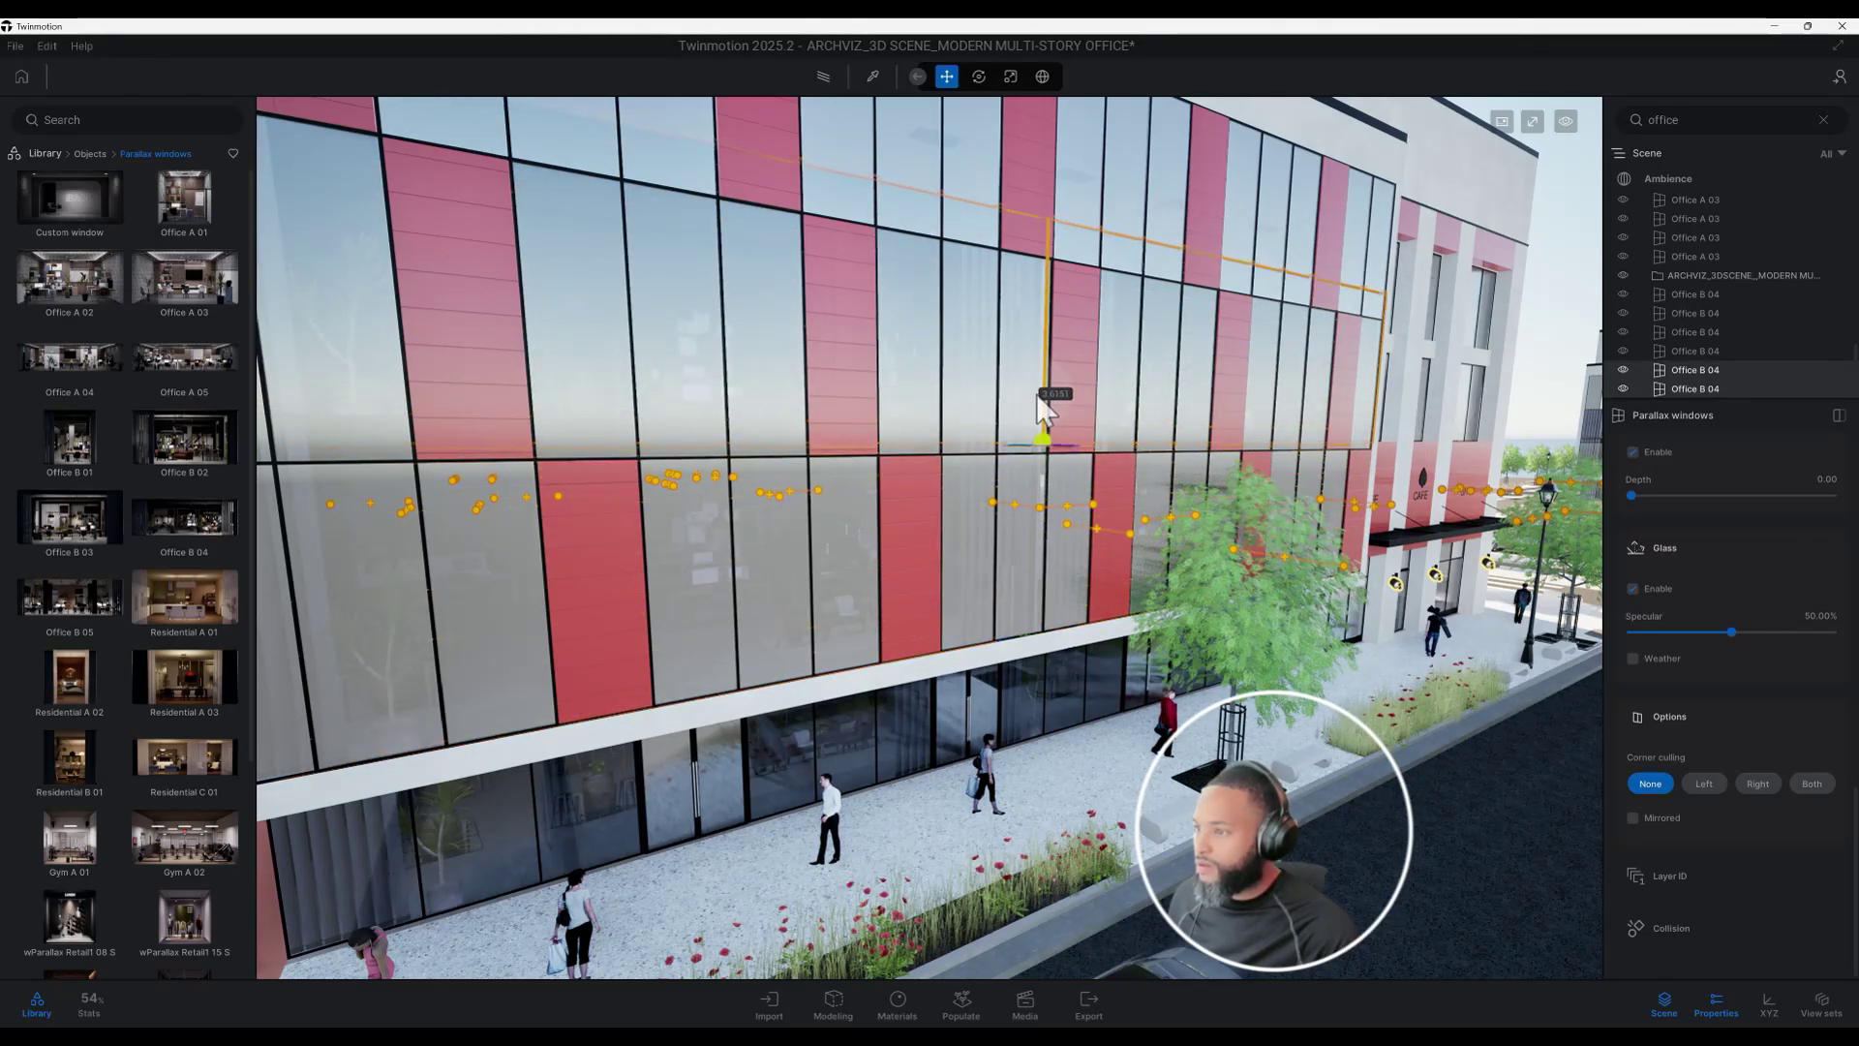
Raise the duplicated pair of Office B 04 windows slightly within its floor's glazing
middle_drag(1034, 426, 1081, 590)
click(1107, 586)
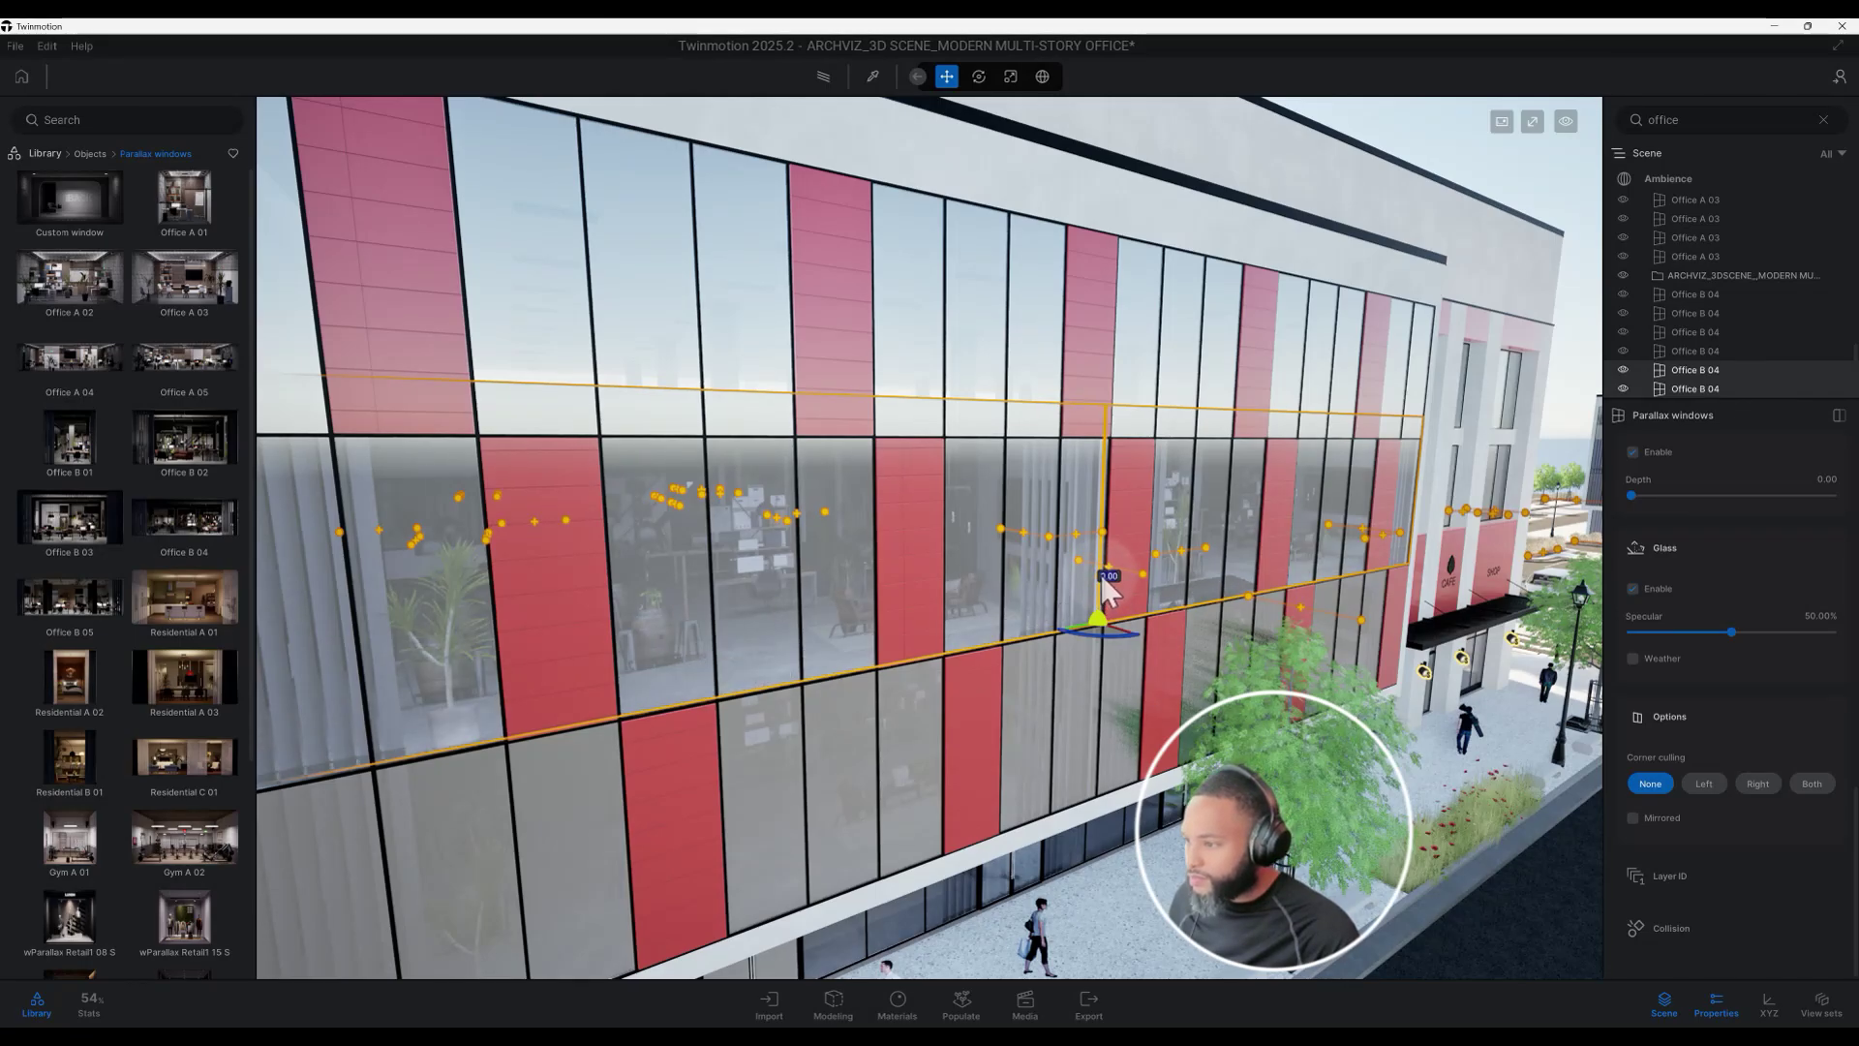
drag(1102, 579, 1096, 549)
Duplicate the selected pair of Office B 04 windows again as Copy and raise the new pair to the top floor
key(ctrl+c)
key(ctrl+v)
click(898, 597)
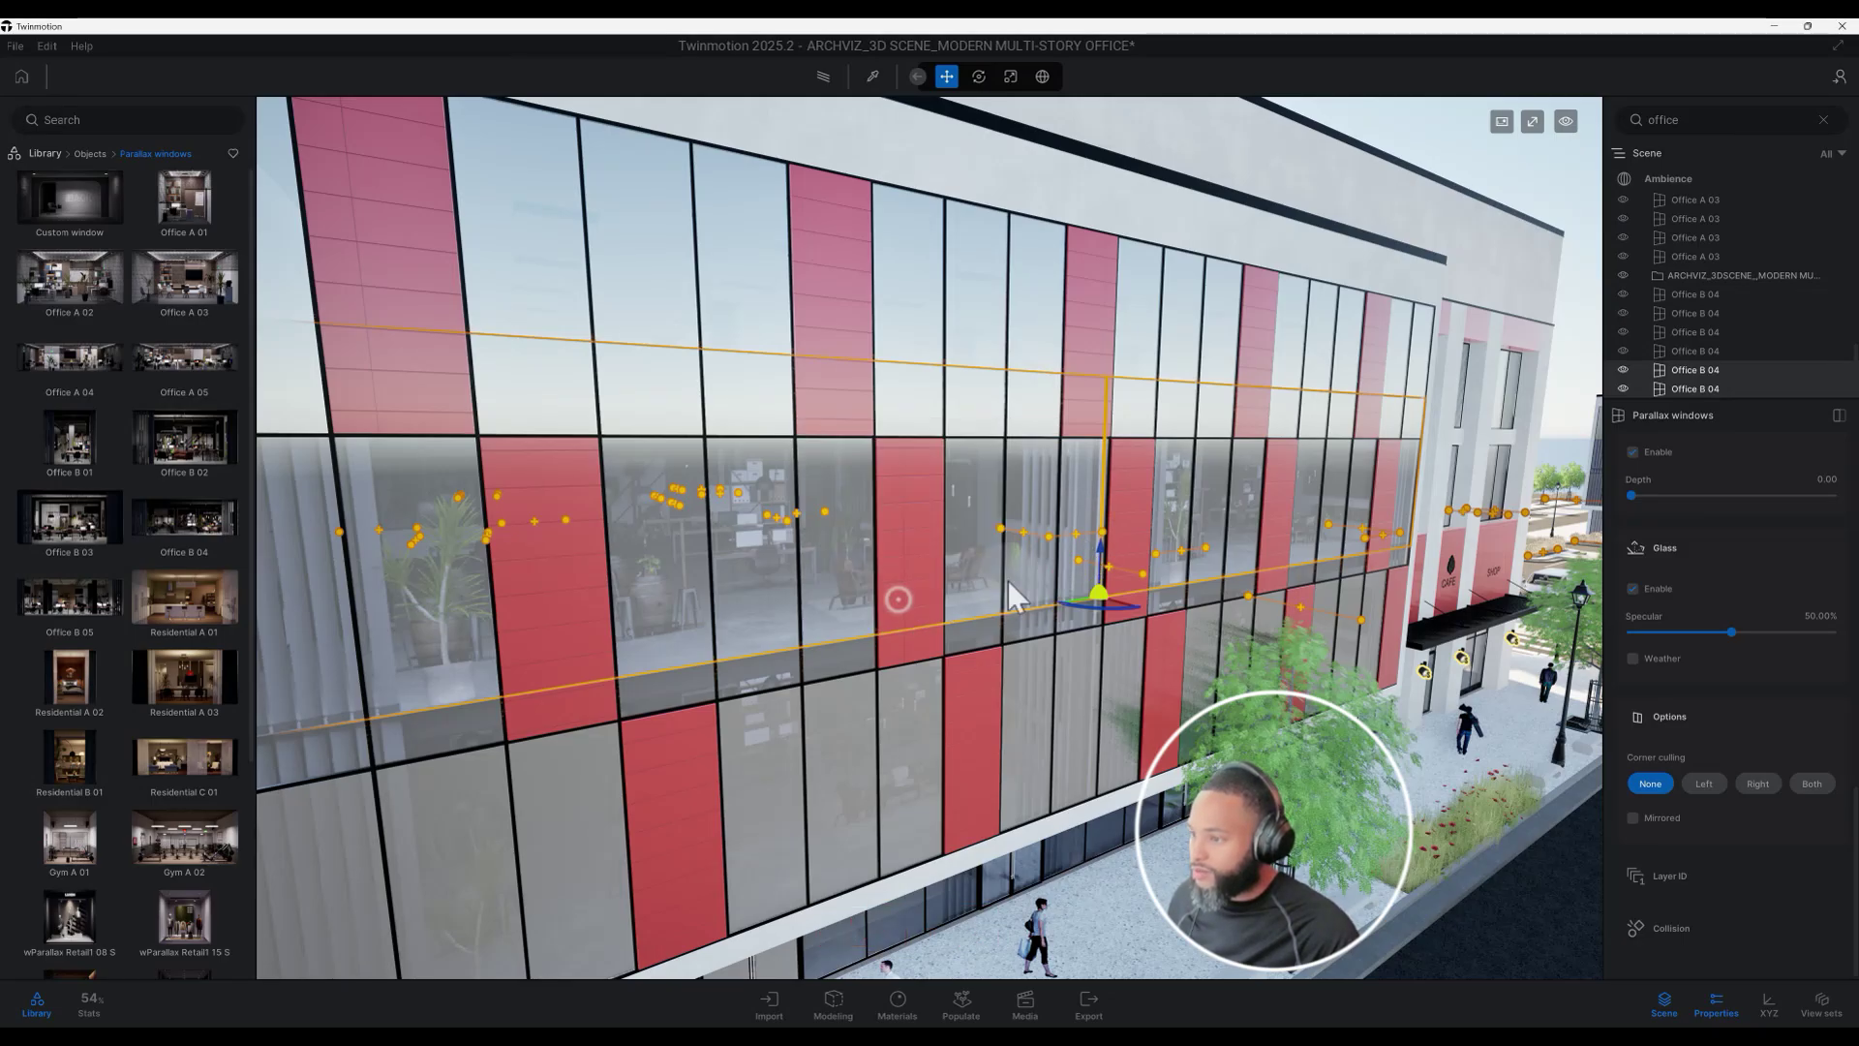
drag(1102, 550, 1114, 394)
Fine-tune the height of the top-floor pair so its lower edge aligns with the top row of glazing
shift+middle_drag(1106, 386, 1083, 428)
scroll(1131, 411, up, 3)
click(1083, 422)
drag(1106, 426, 1102, 382)
shift+middle_drag(1101, 381, 956, 576)
scroll(947, 561, up, 2)
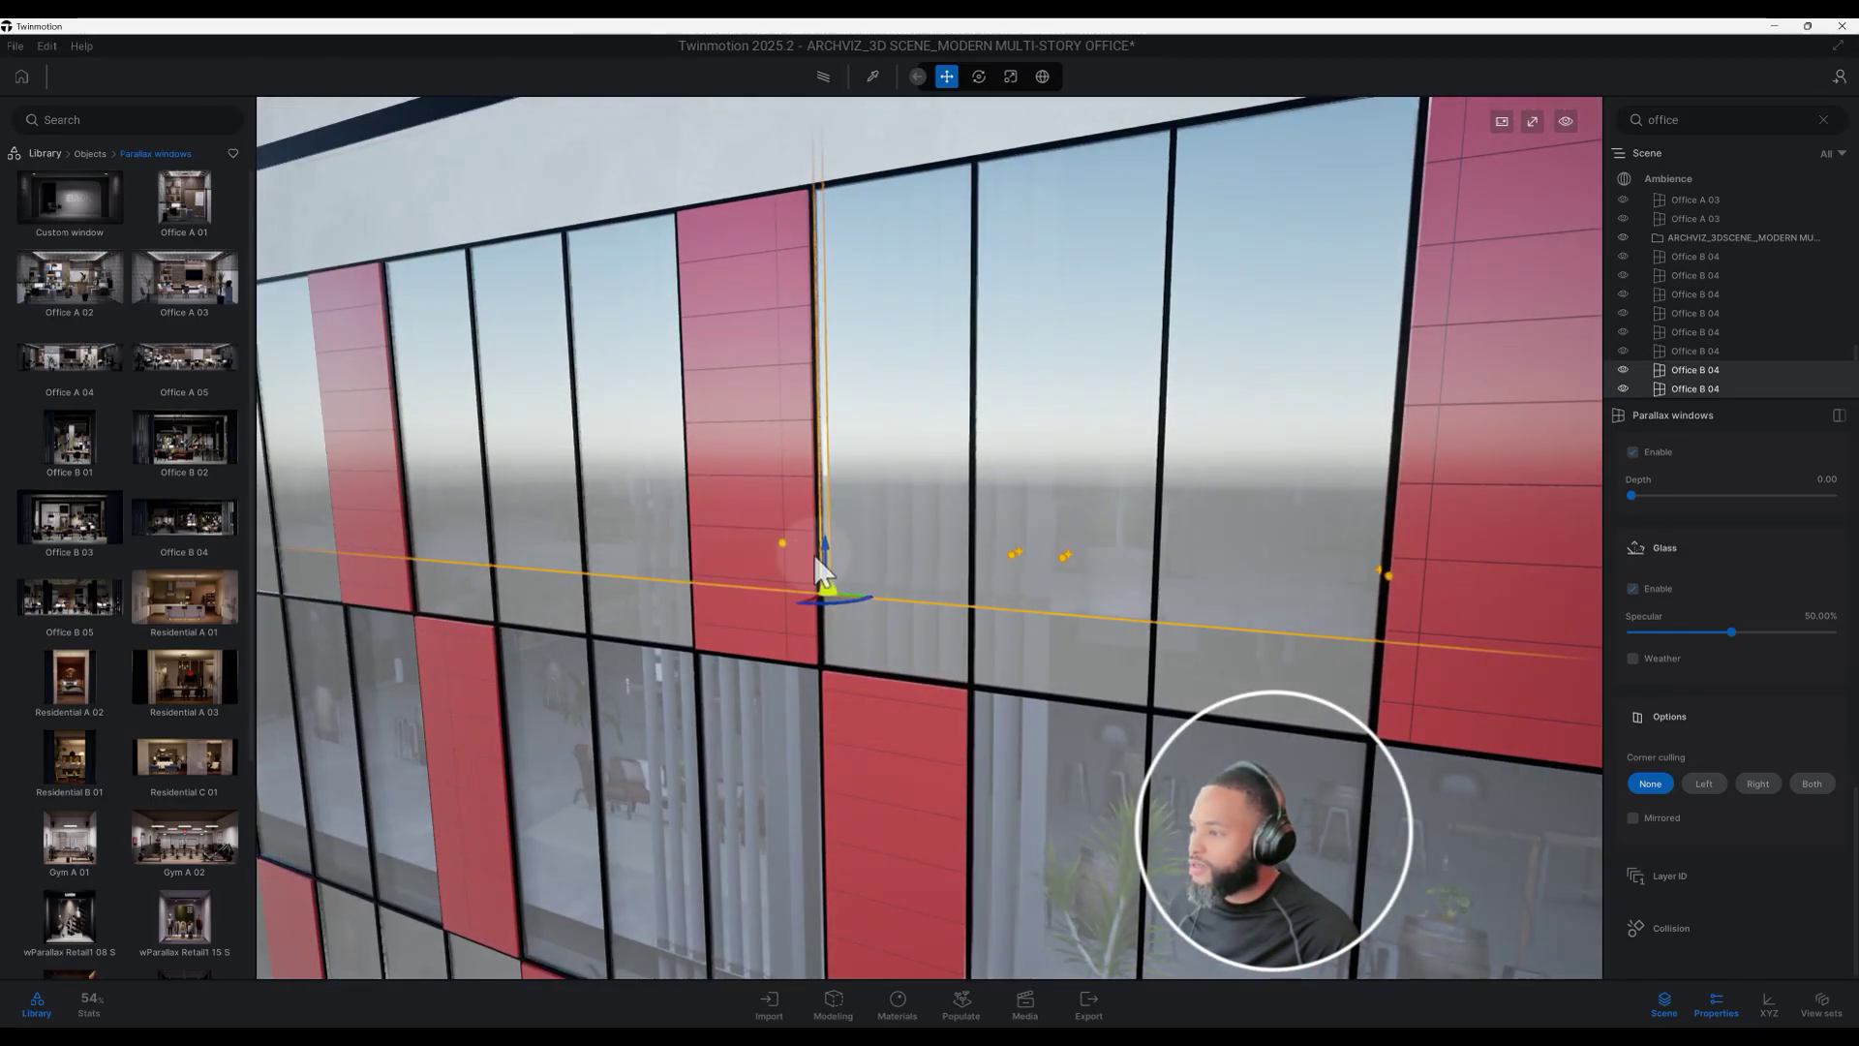
drag(823, 544, 844, 614)
Review the facade and the parallax windows' size, layers 2 and 3, glass, day and night settings
scroll(926, 583, down, 3)
shift+middle_drag(813, 683, 1046, 702)
scroll(810, 714, up, 2)
scroll(1732, 693, up, 10)
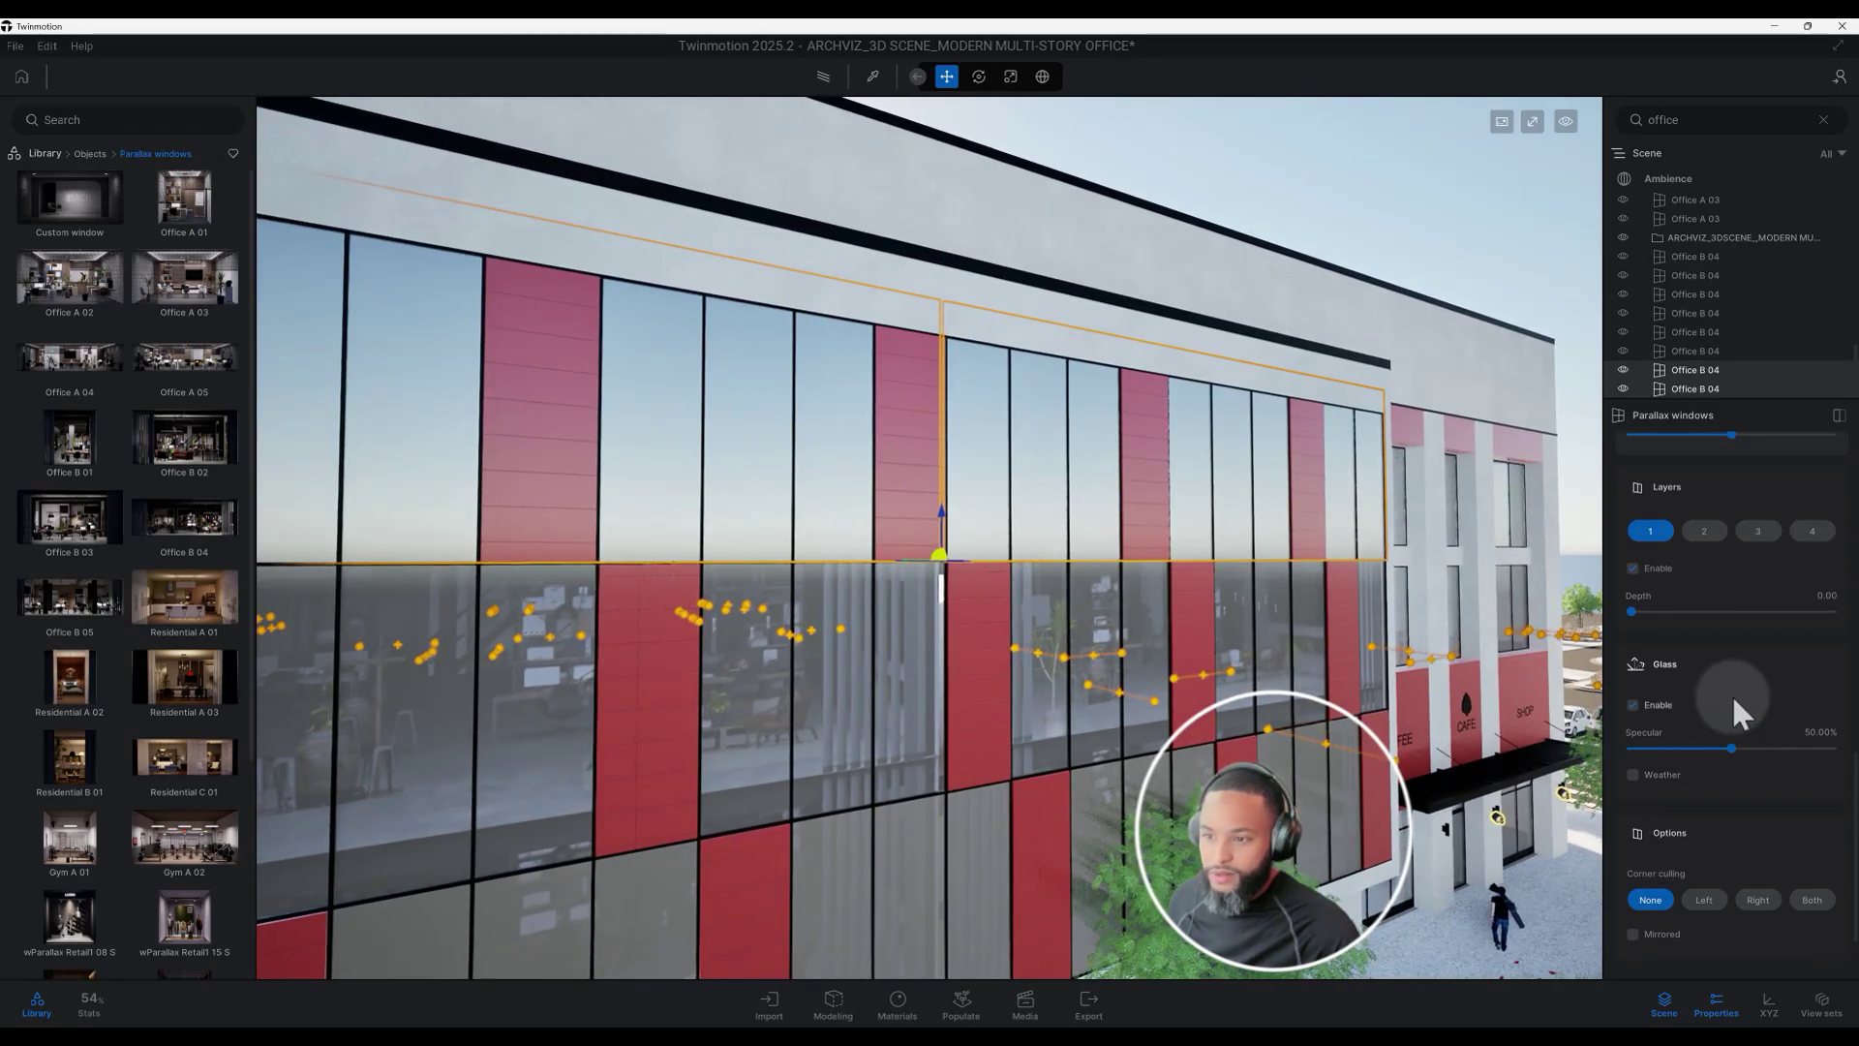
scroll(1735, 688, down, 1)
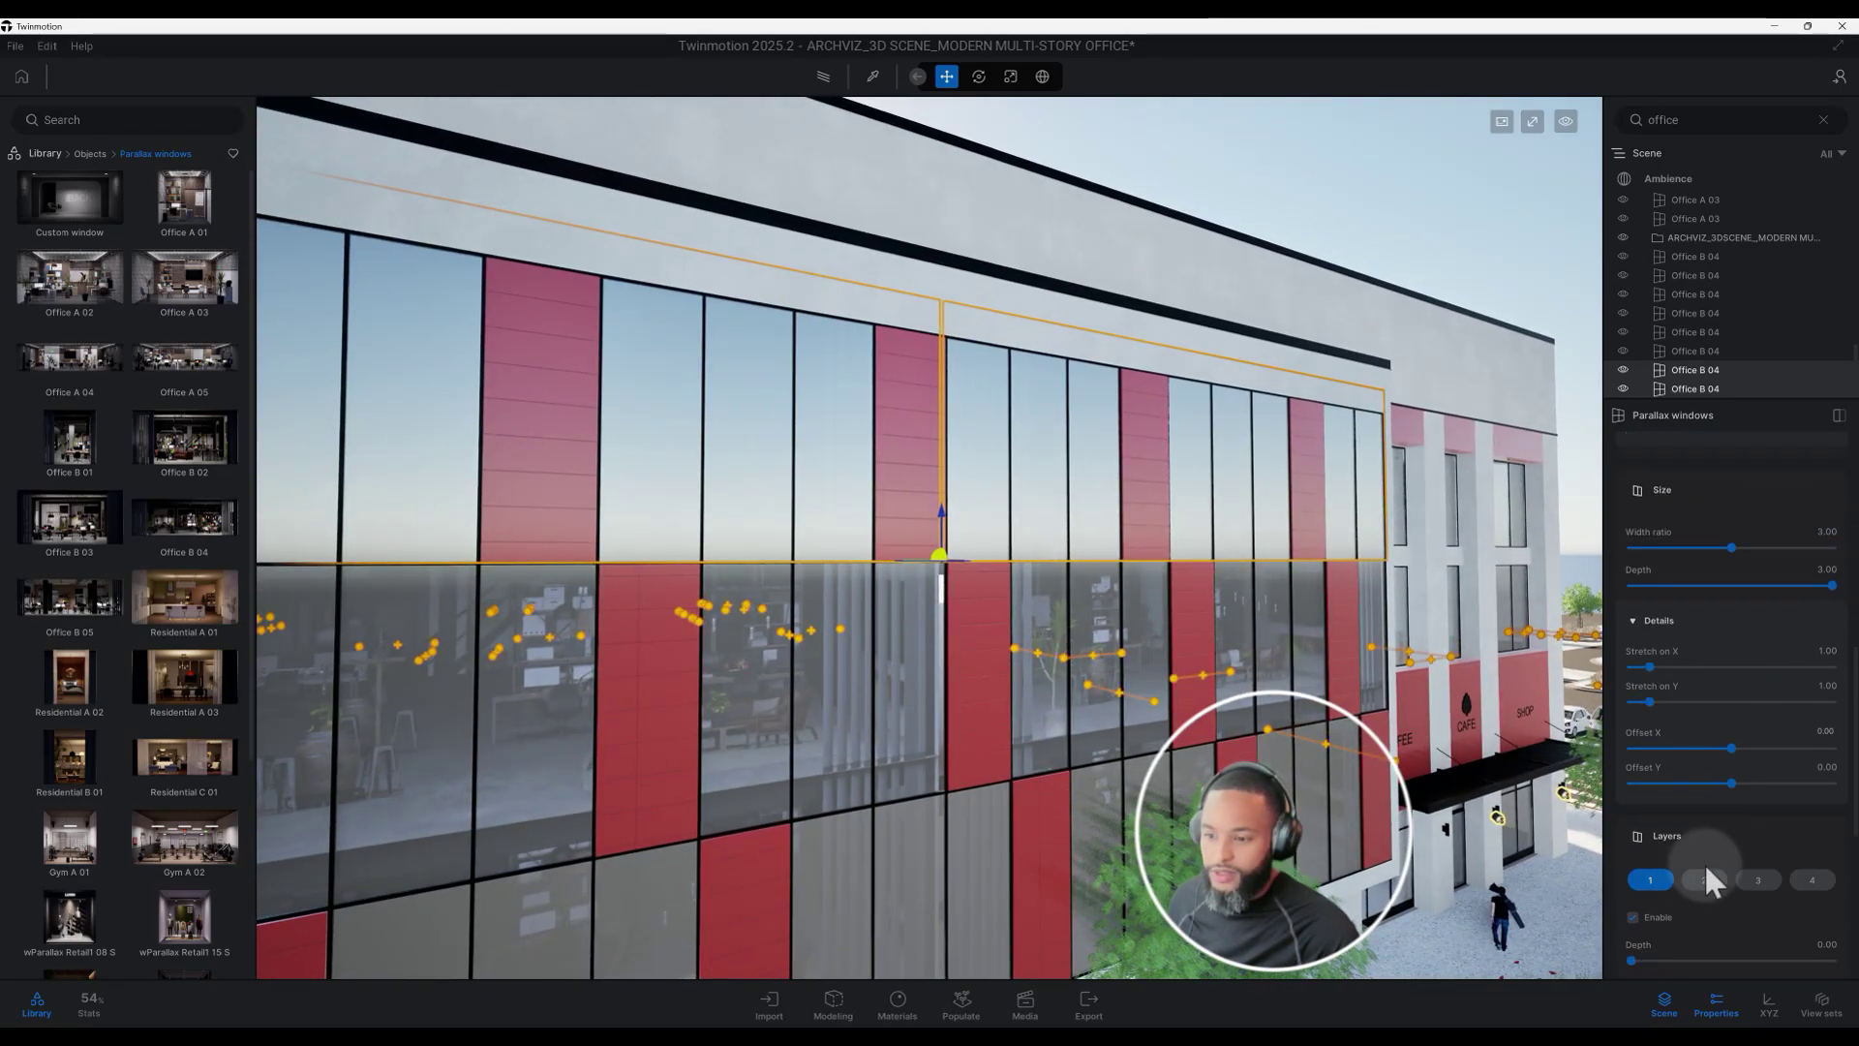
click(1697, 879)
click(1755, 880)
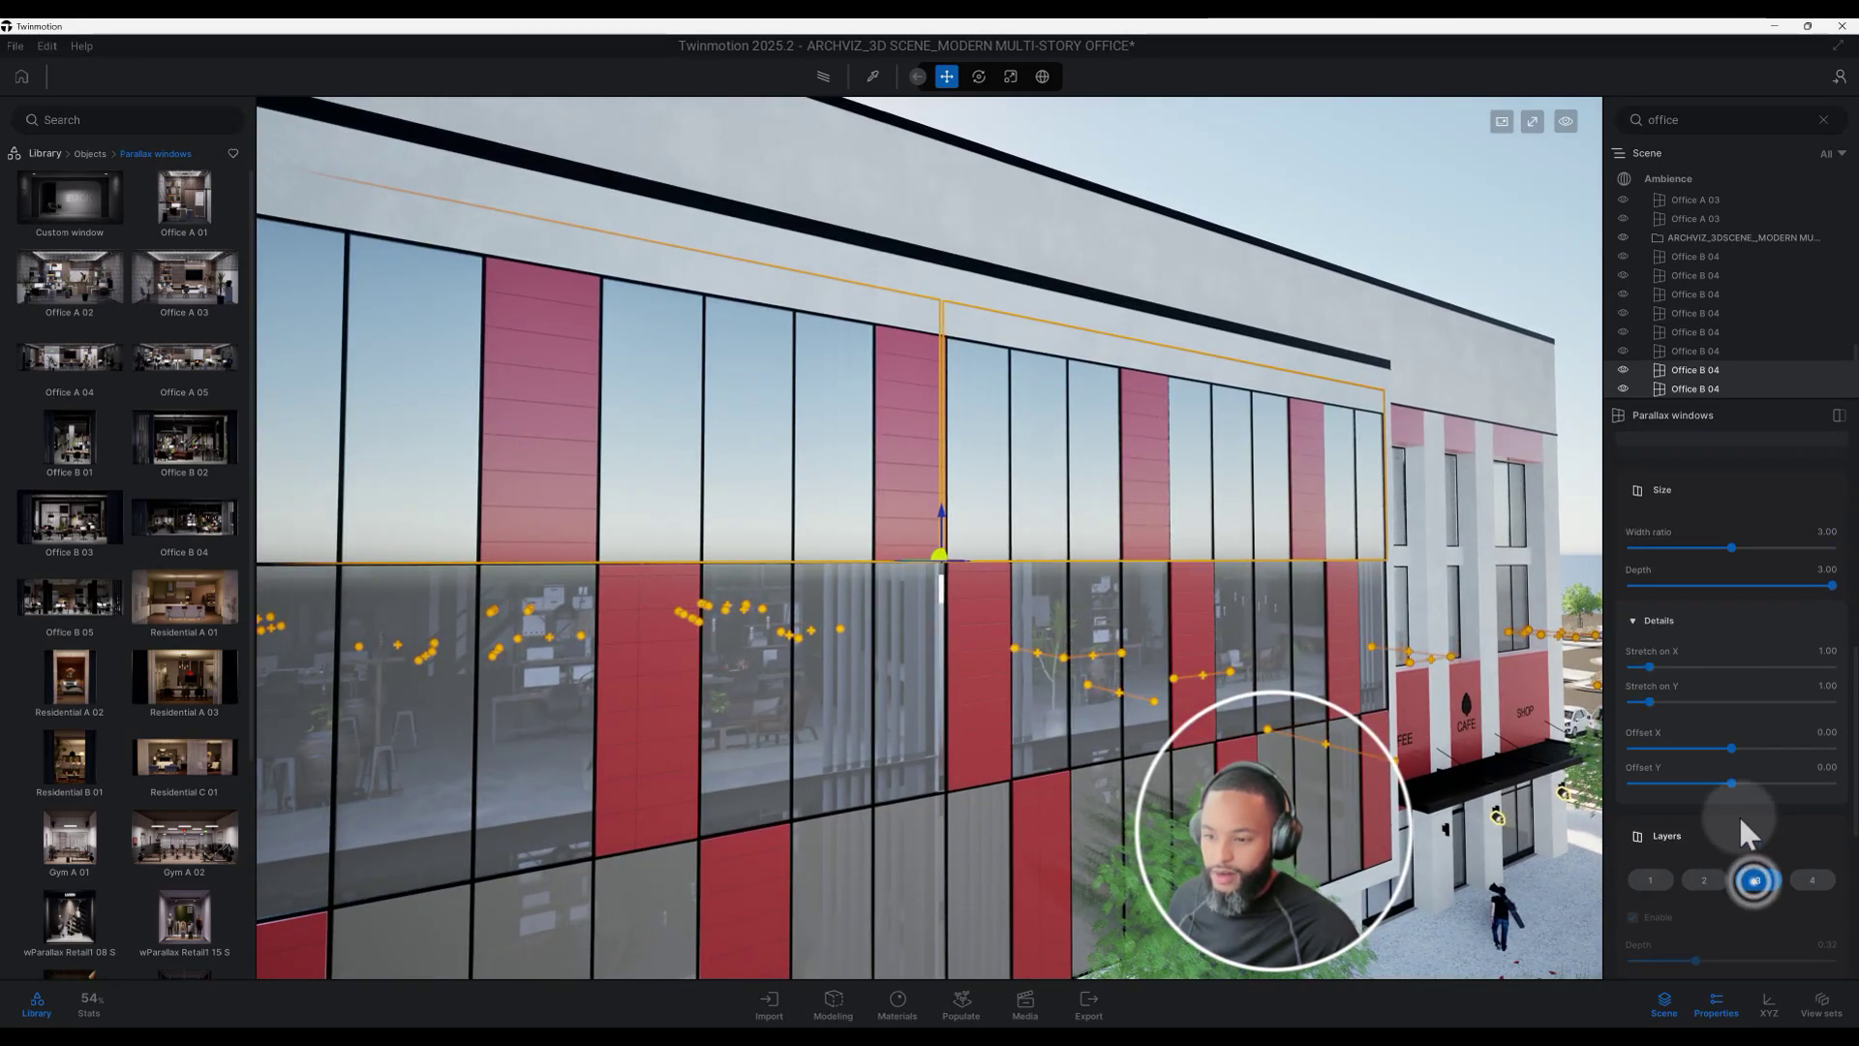
scroll(1740, 816, down, 3)
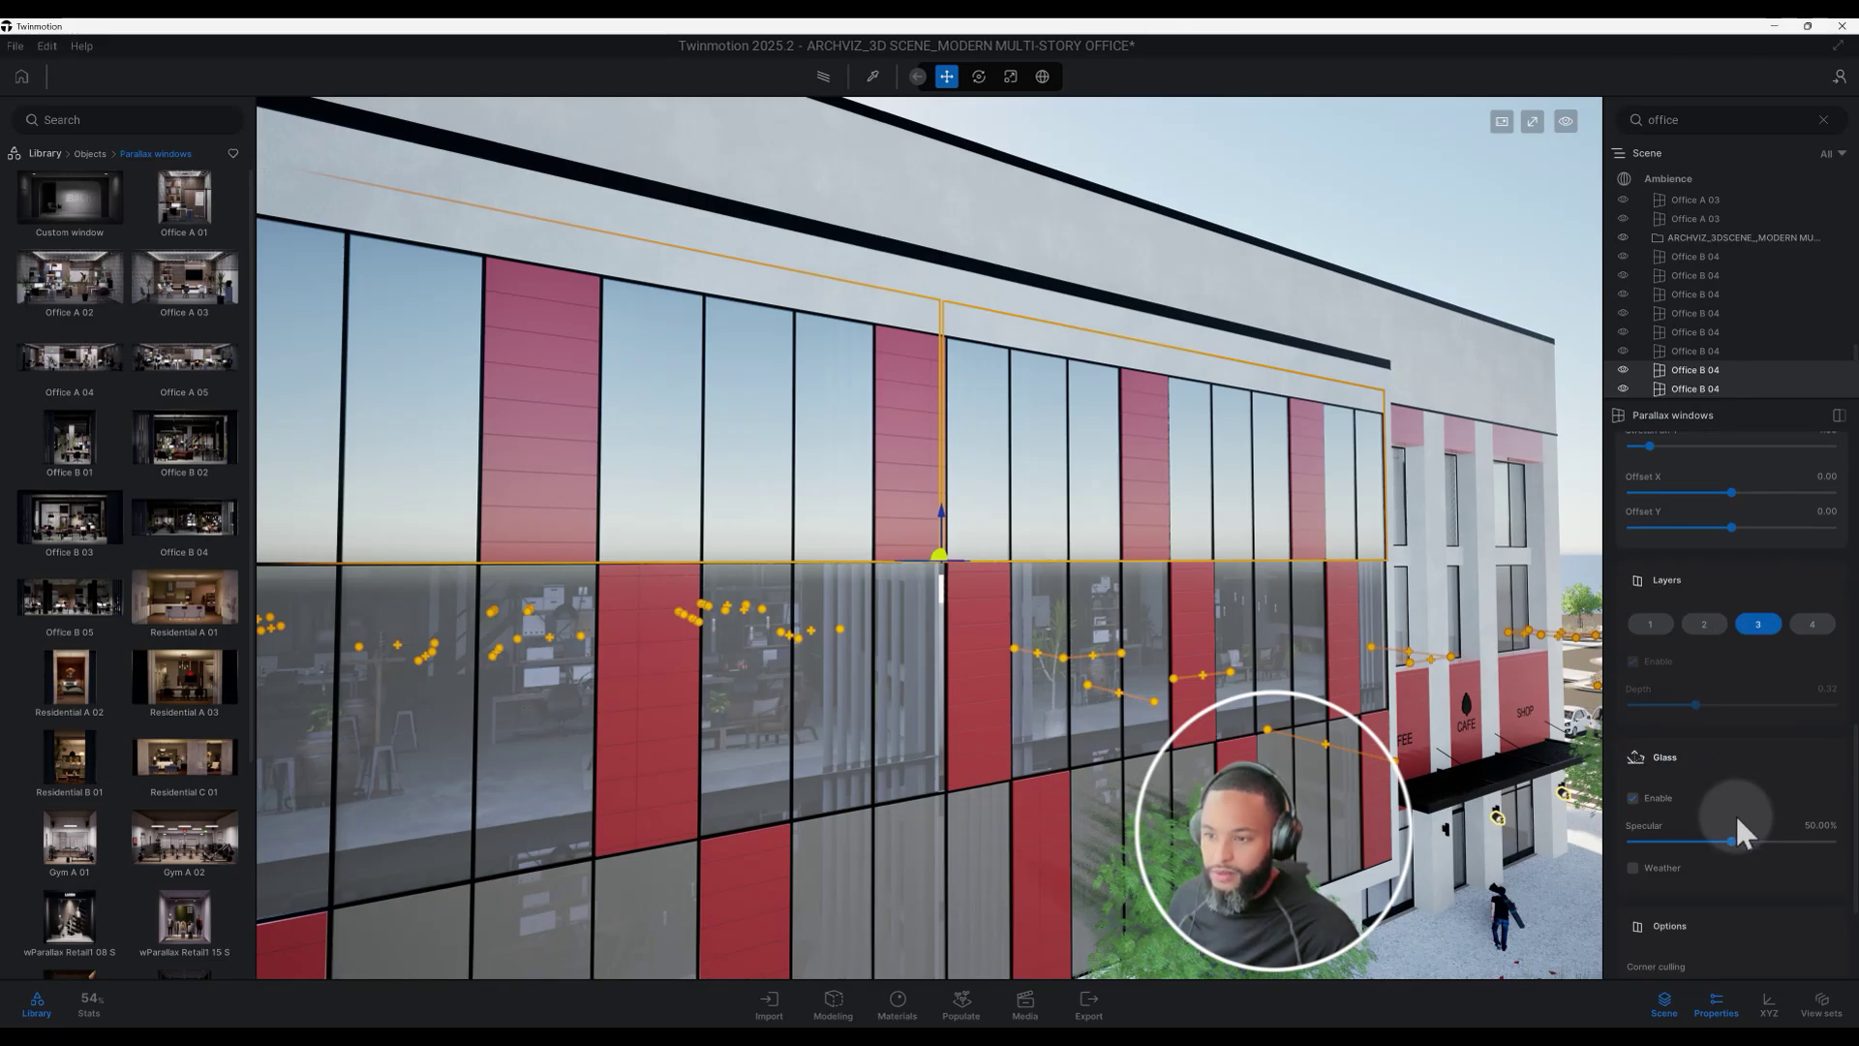
scroll(1735, 814, up, 5)
scroll(1730, 794, up, 5)
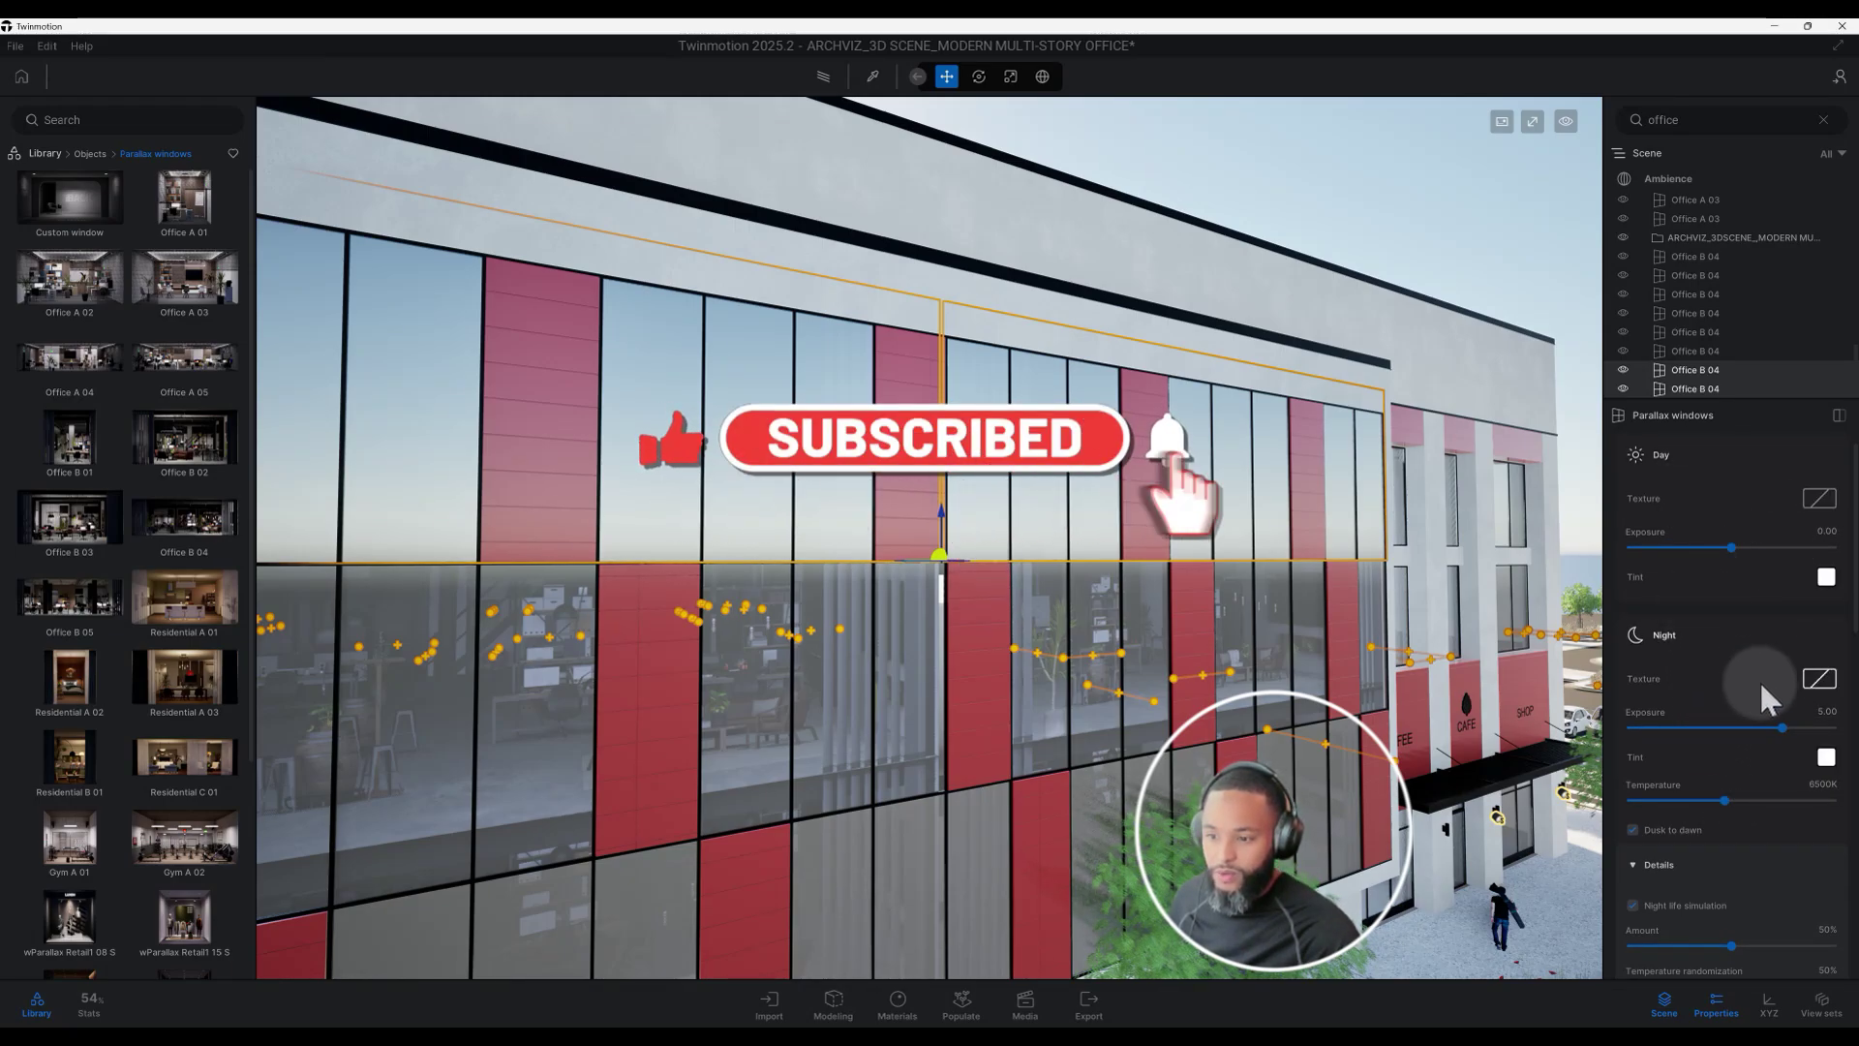
Review the parallax windows' night life details and preview the RENDER NIGHT image, leaving media mode when done
scroll(1758, 680, down, 5)
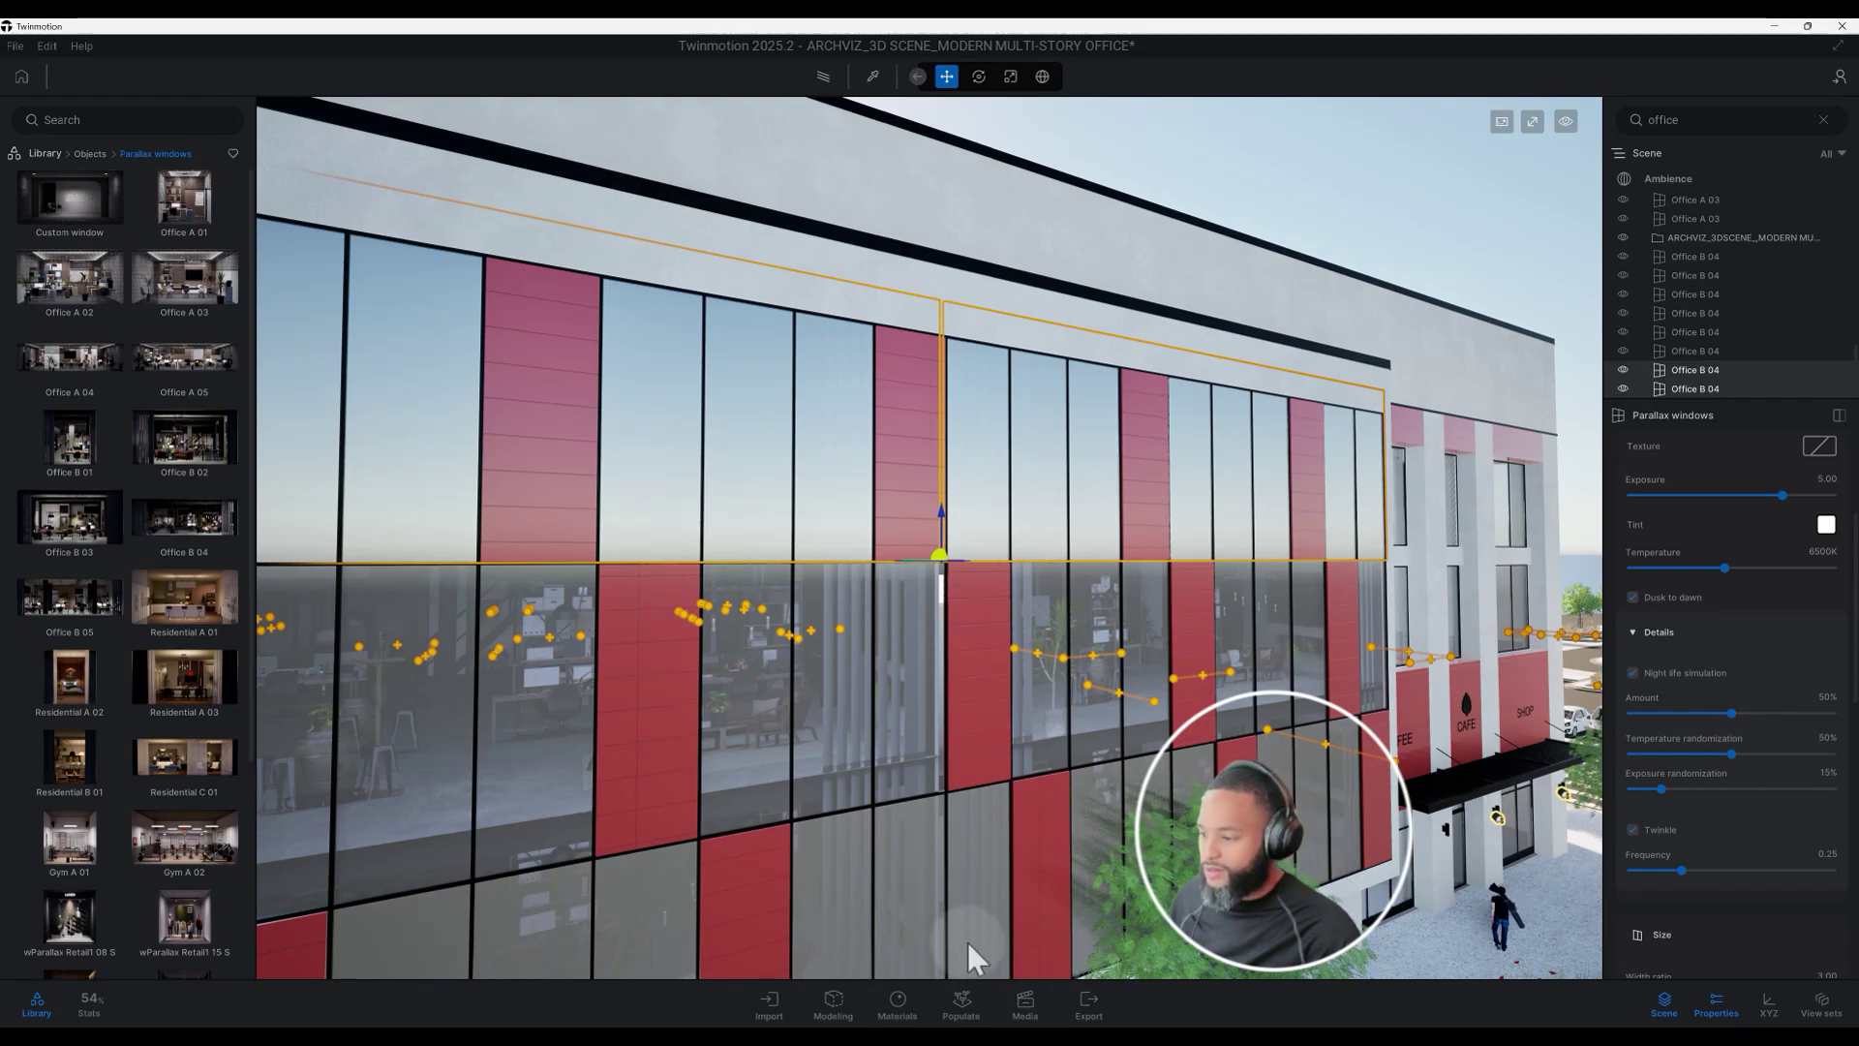
click(1026, 1006)
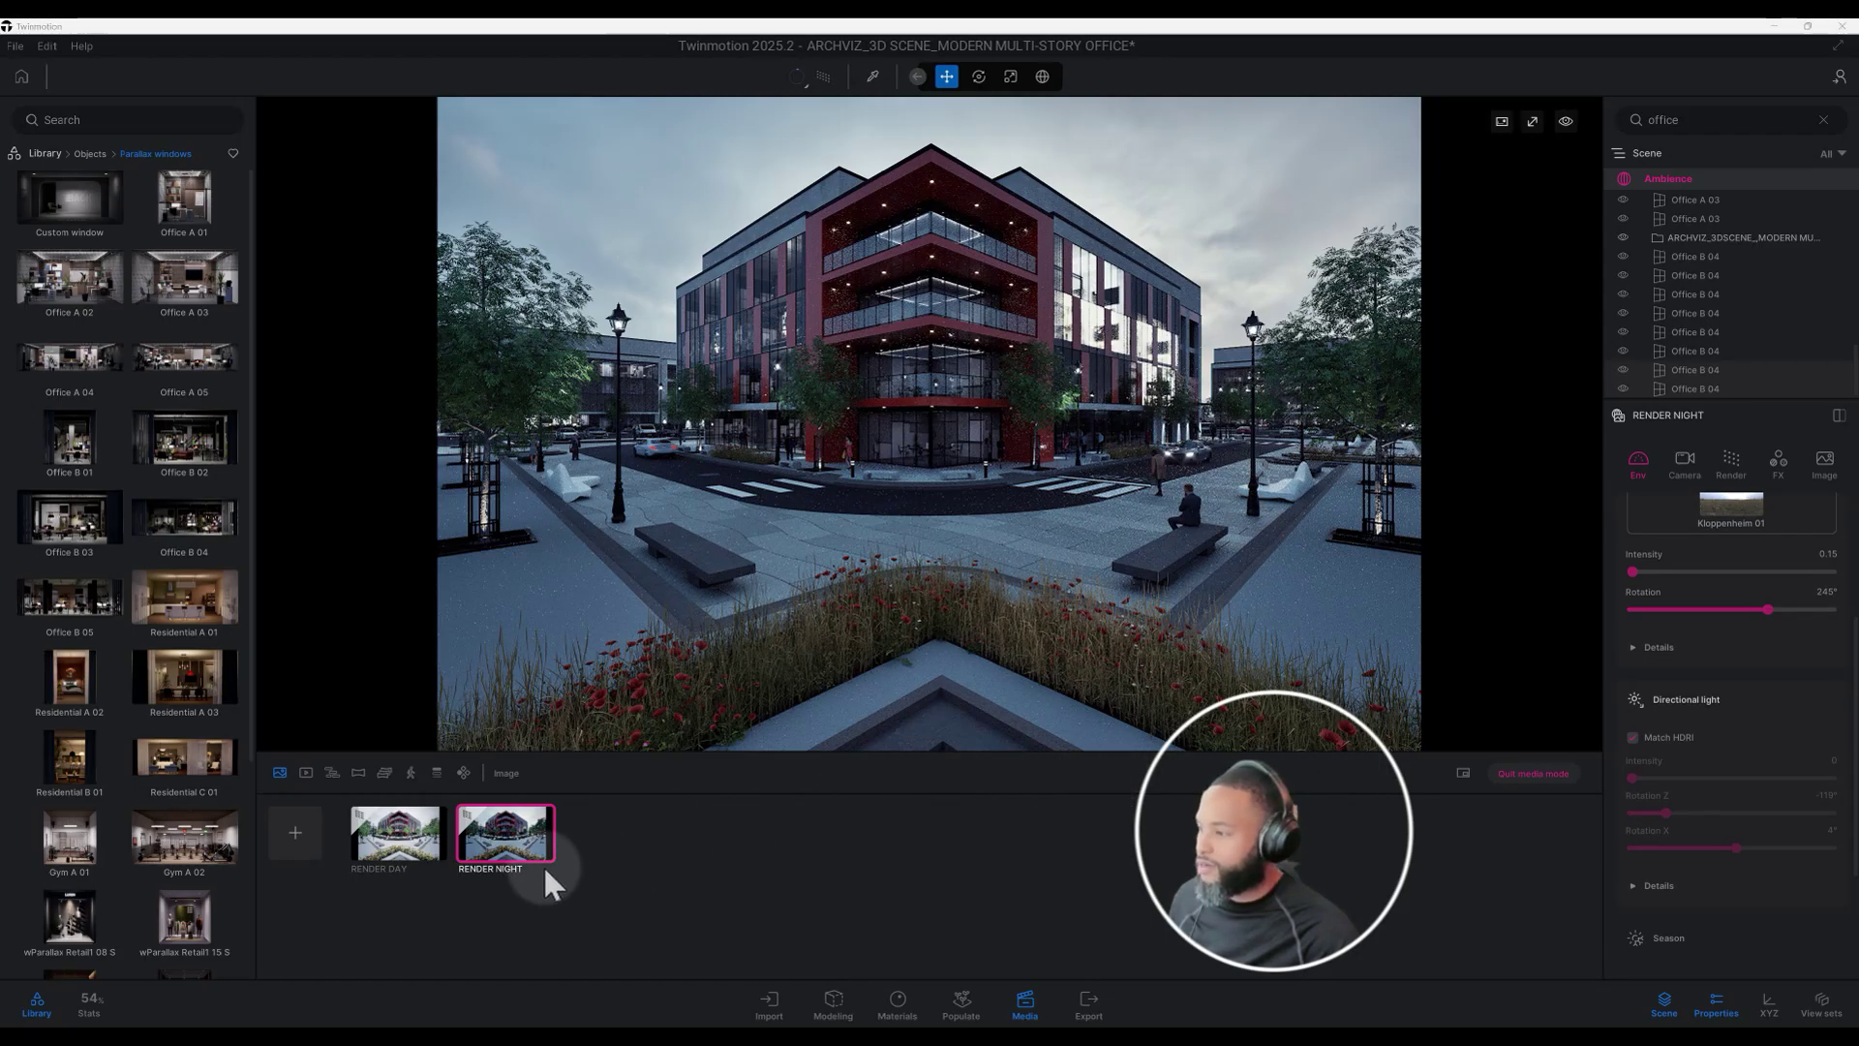
click(1548, 773)
Select all the Office B 04 parallax windows and set their night exposure to 1.00 and night life simulation amount to 40%
middle_drag(1199, 492, 1433, 456)
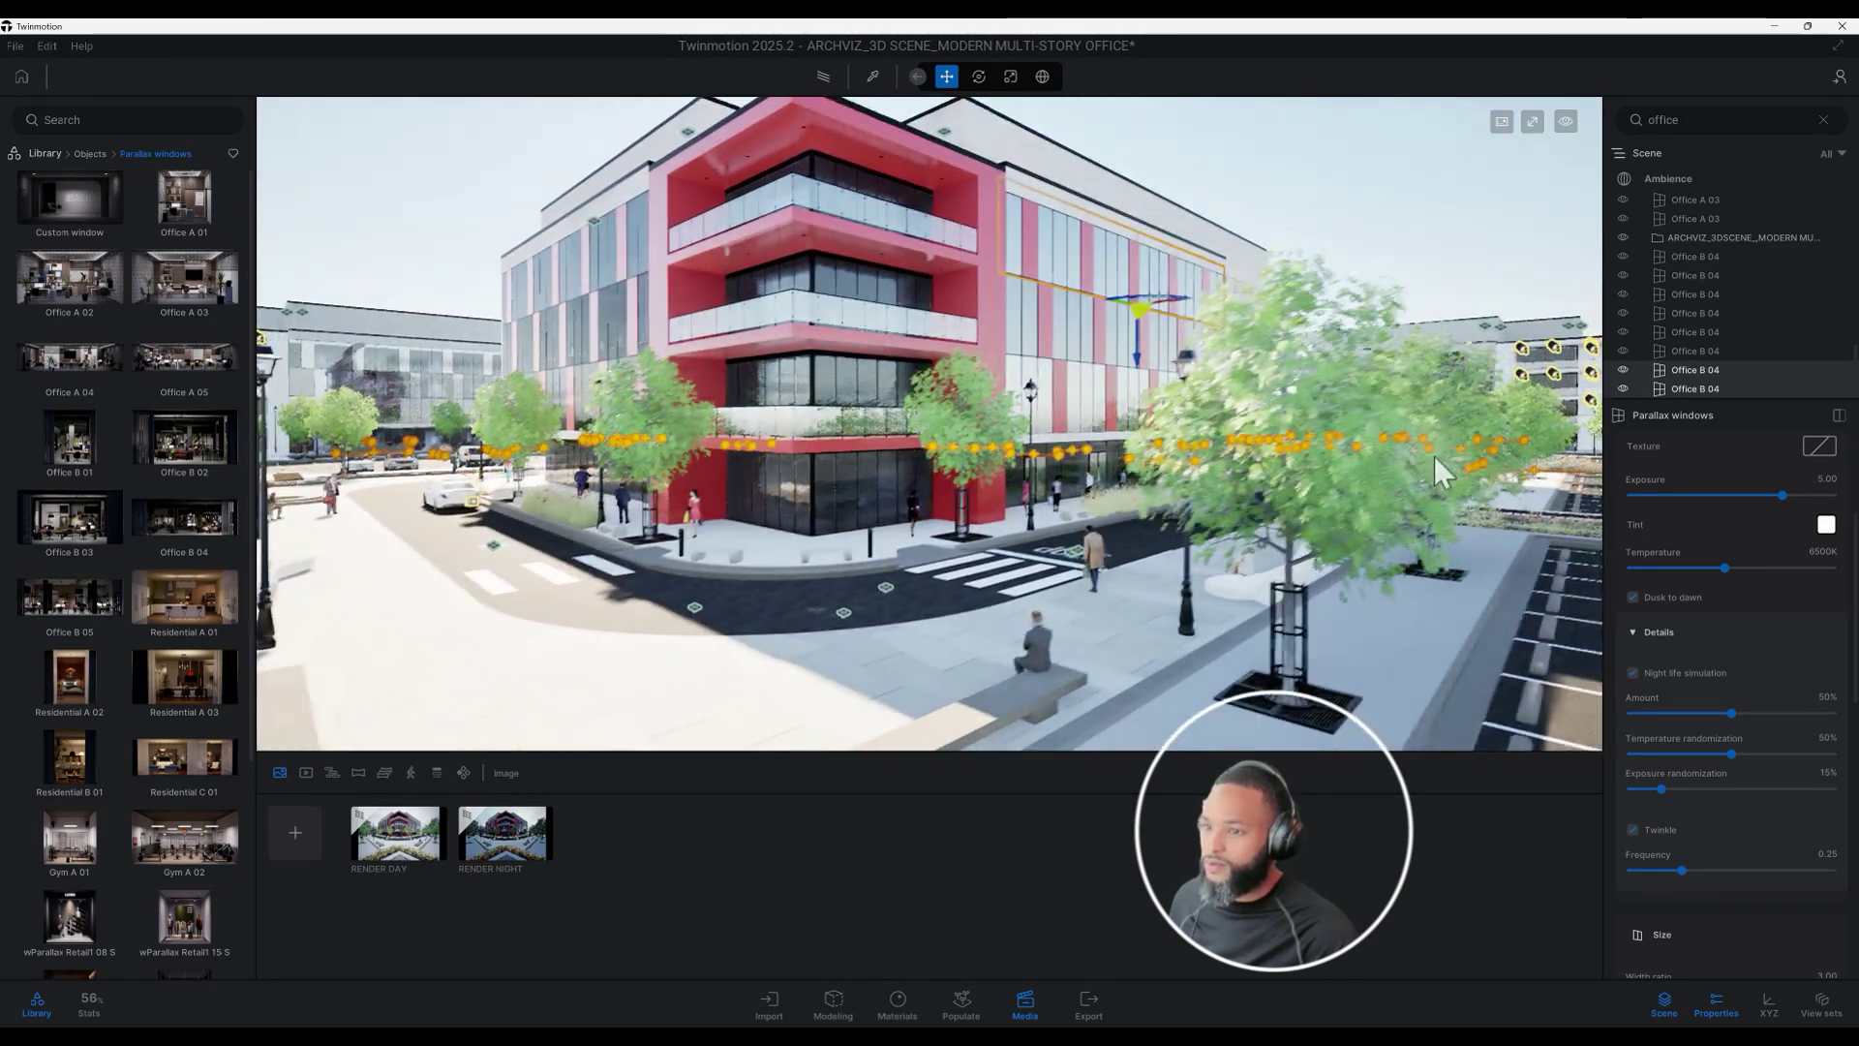
ctrl+click(1724, 348)
ctrl+click(1728, 332)
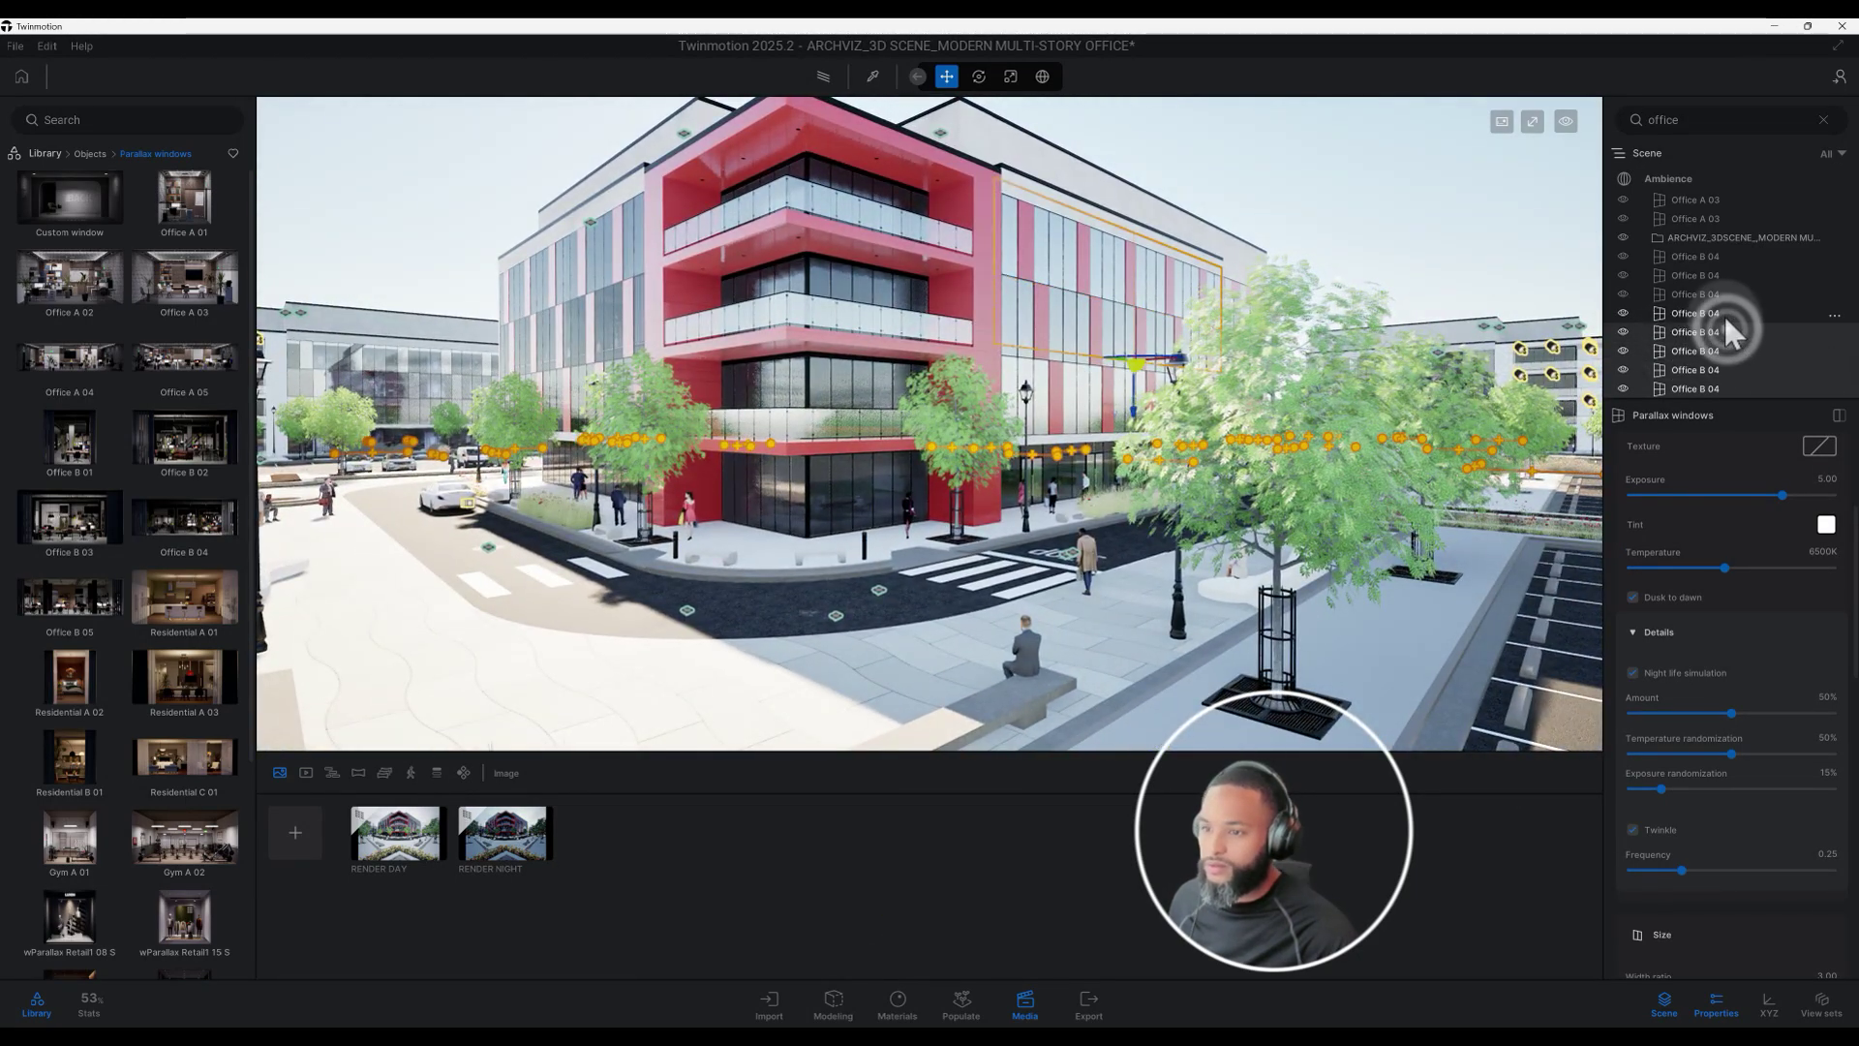
ctrl+click(1724, 313)
ctrl+click(1728, 294)
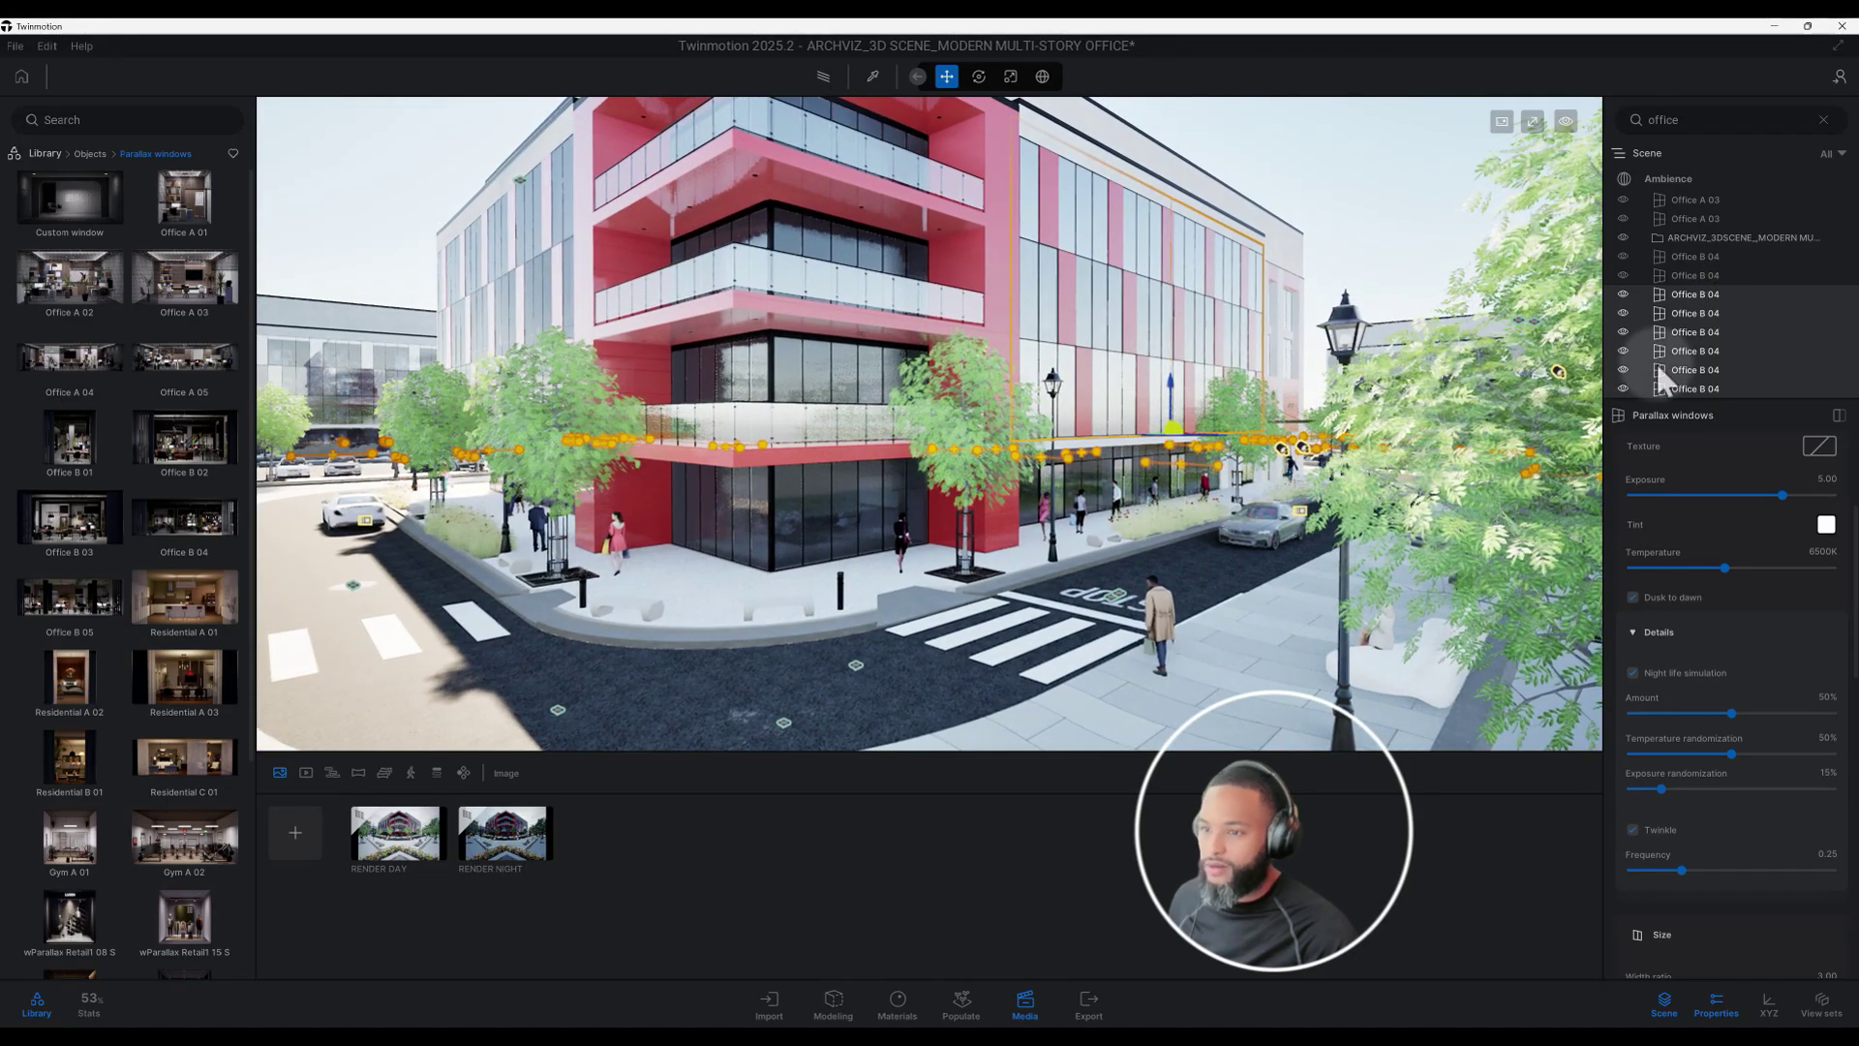
ctrl+click(1720, 275)
ctrl+click(1728, 253)
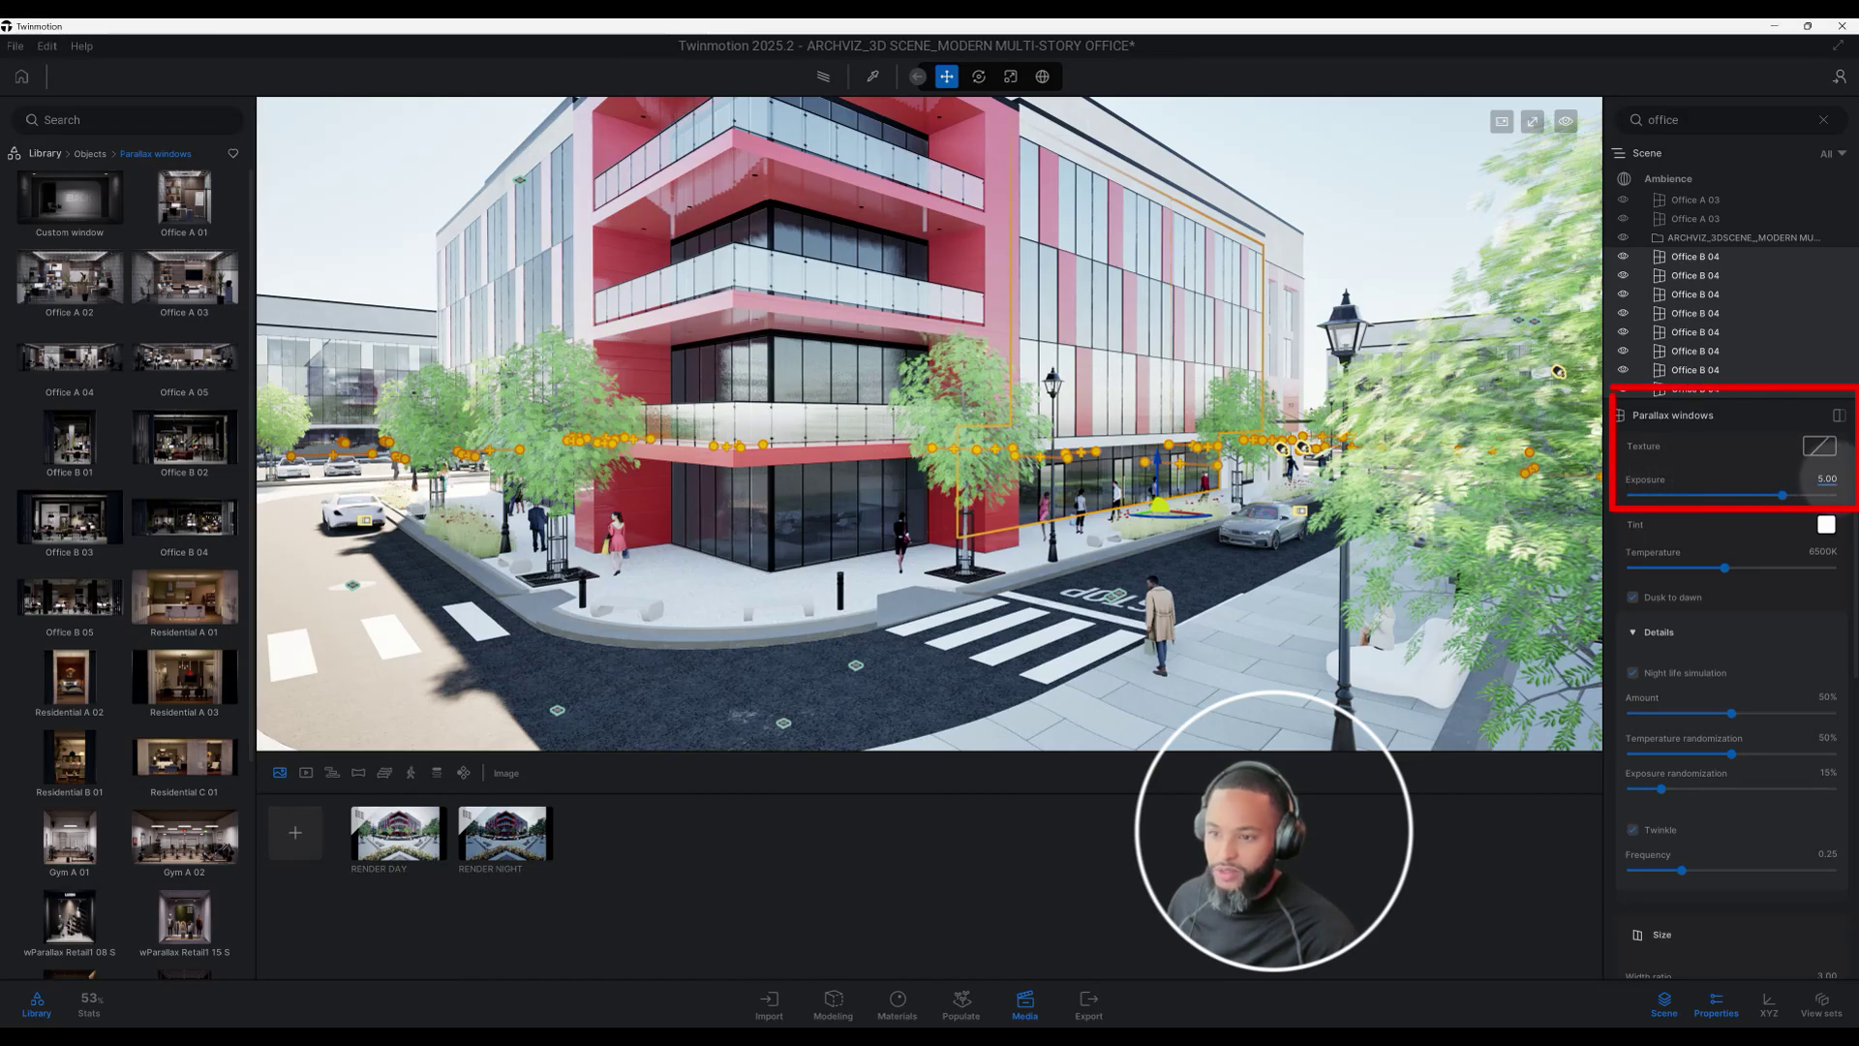
text(1)
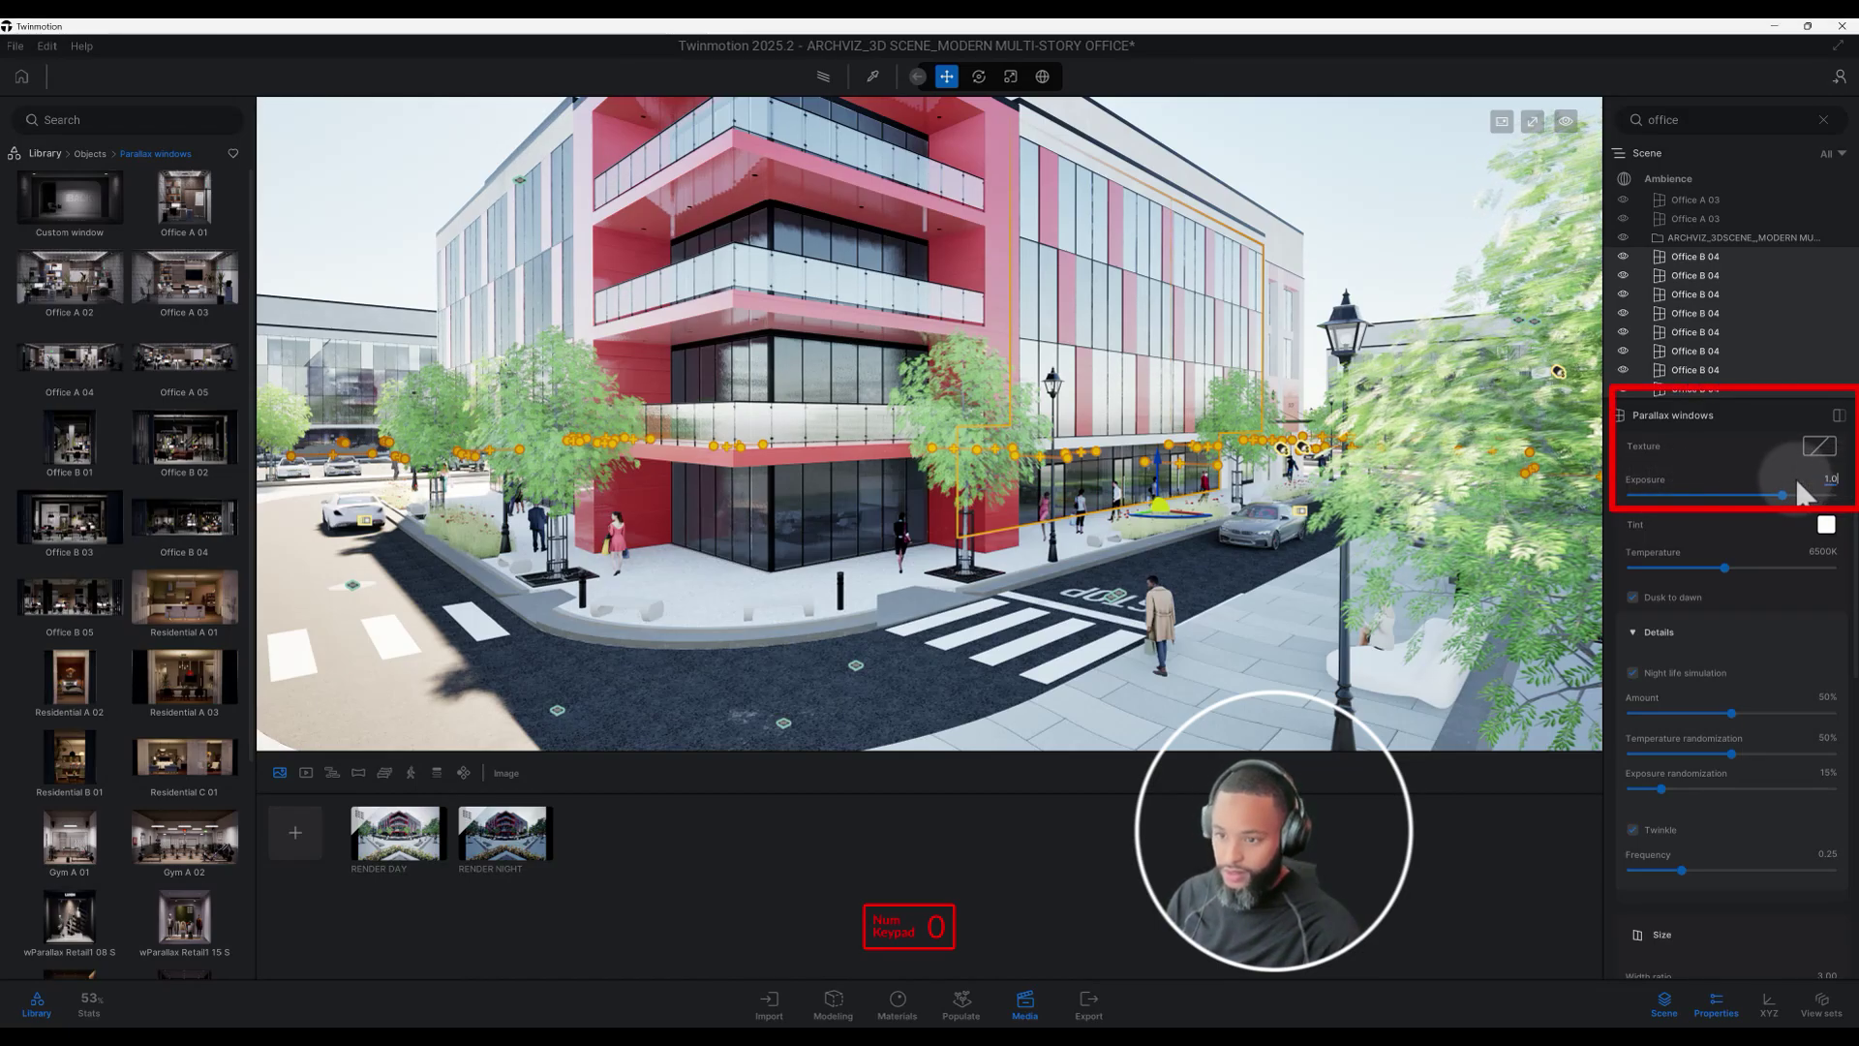
text(.00)
key(Return)
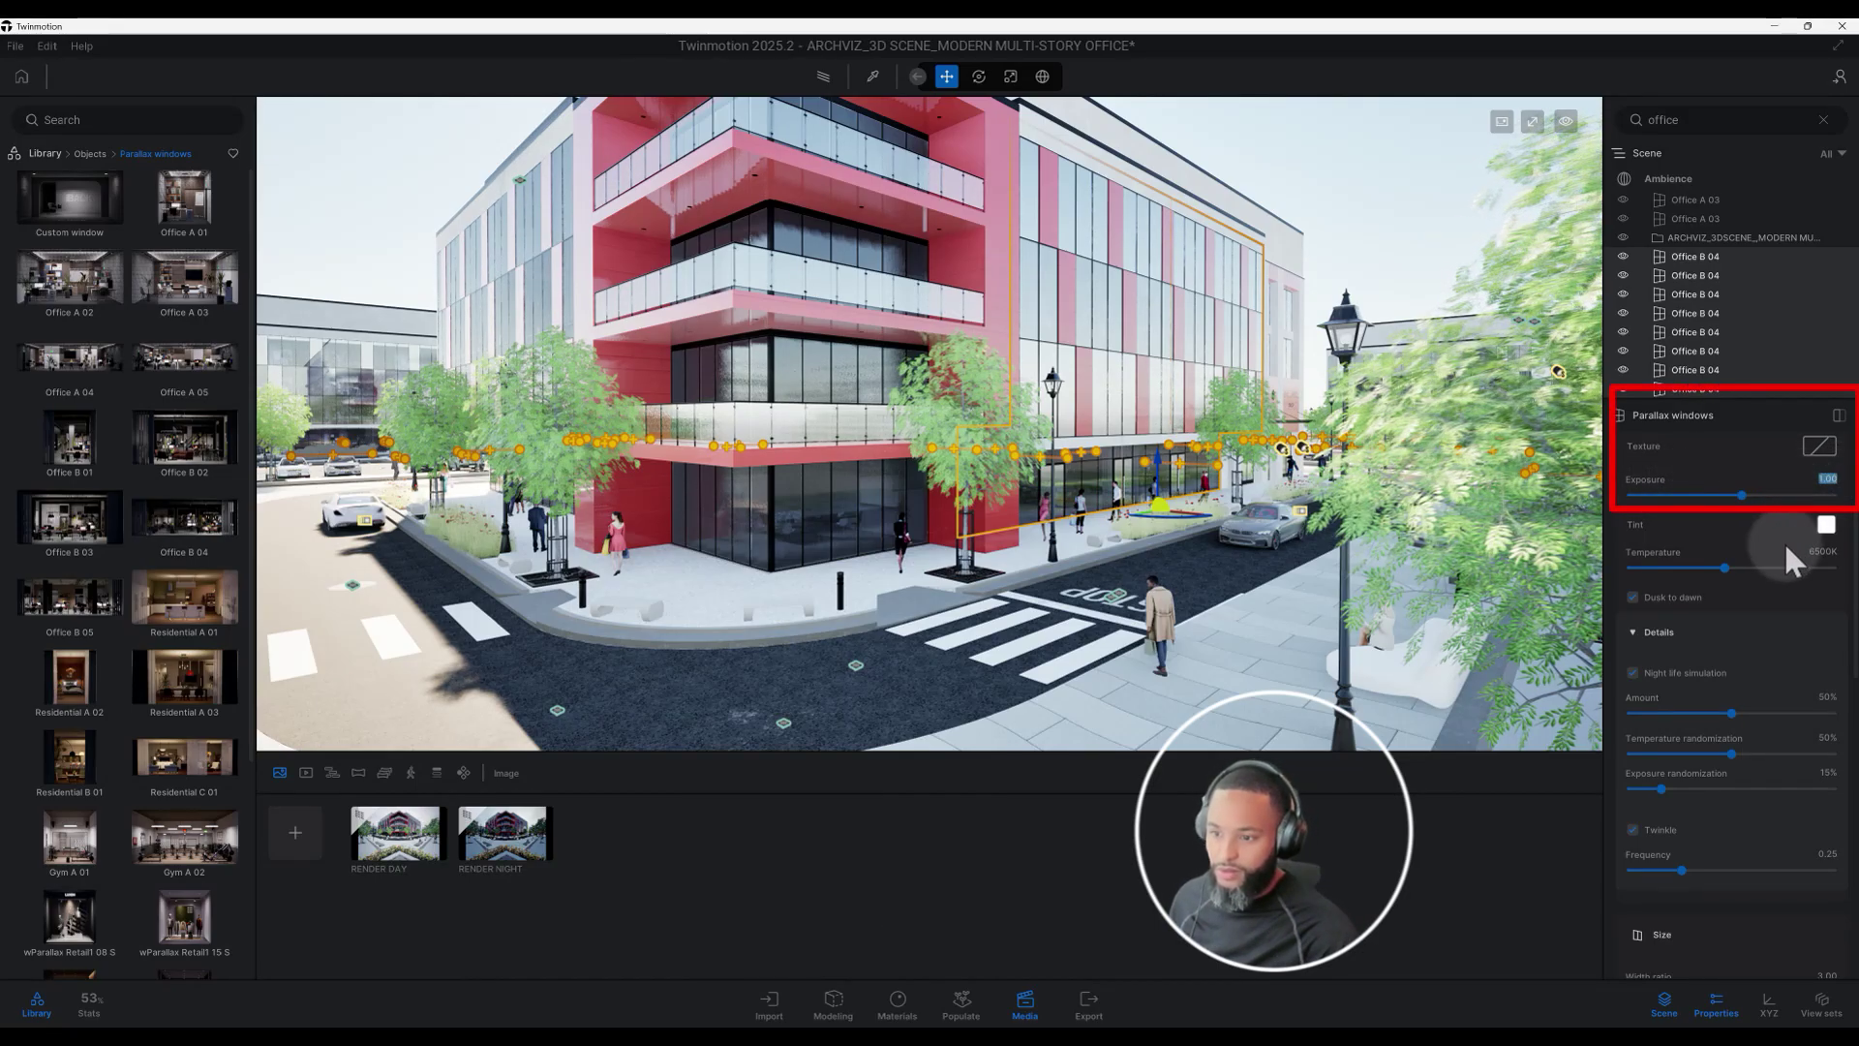
scroll(1781, 560, down, 1)
scroll(1782, 562, down, 2)
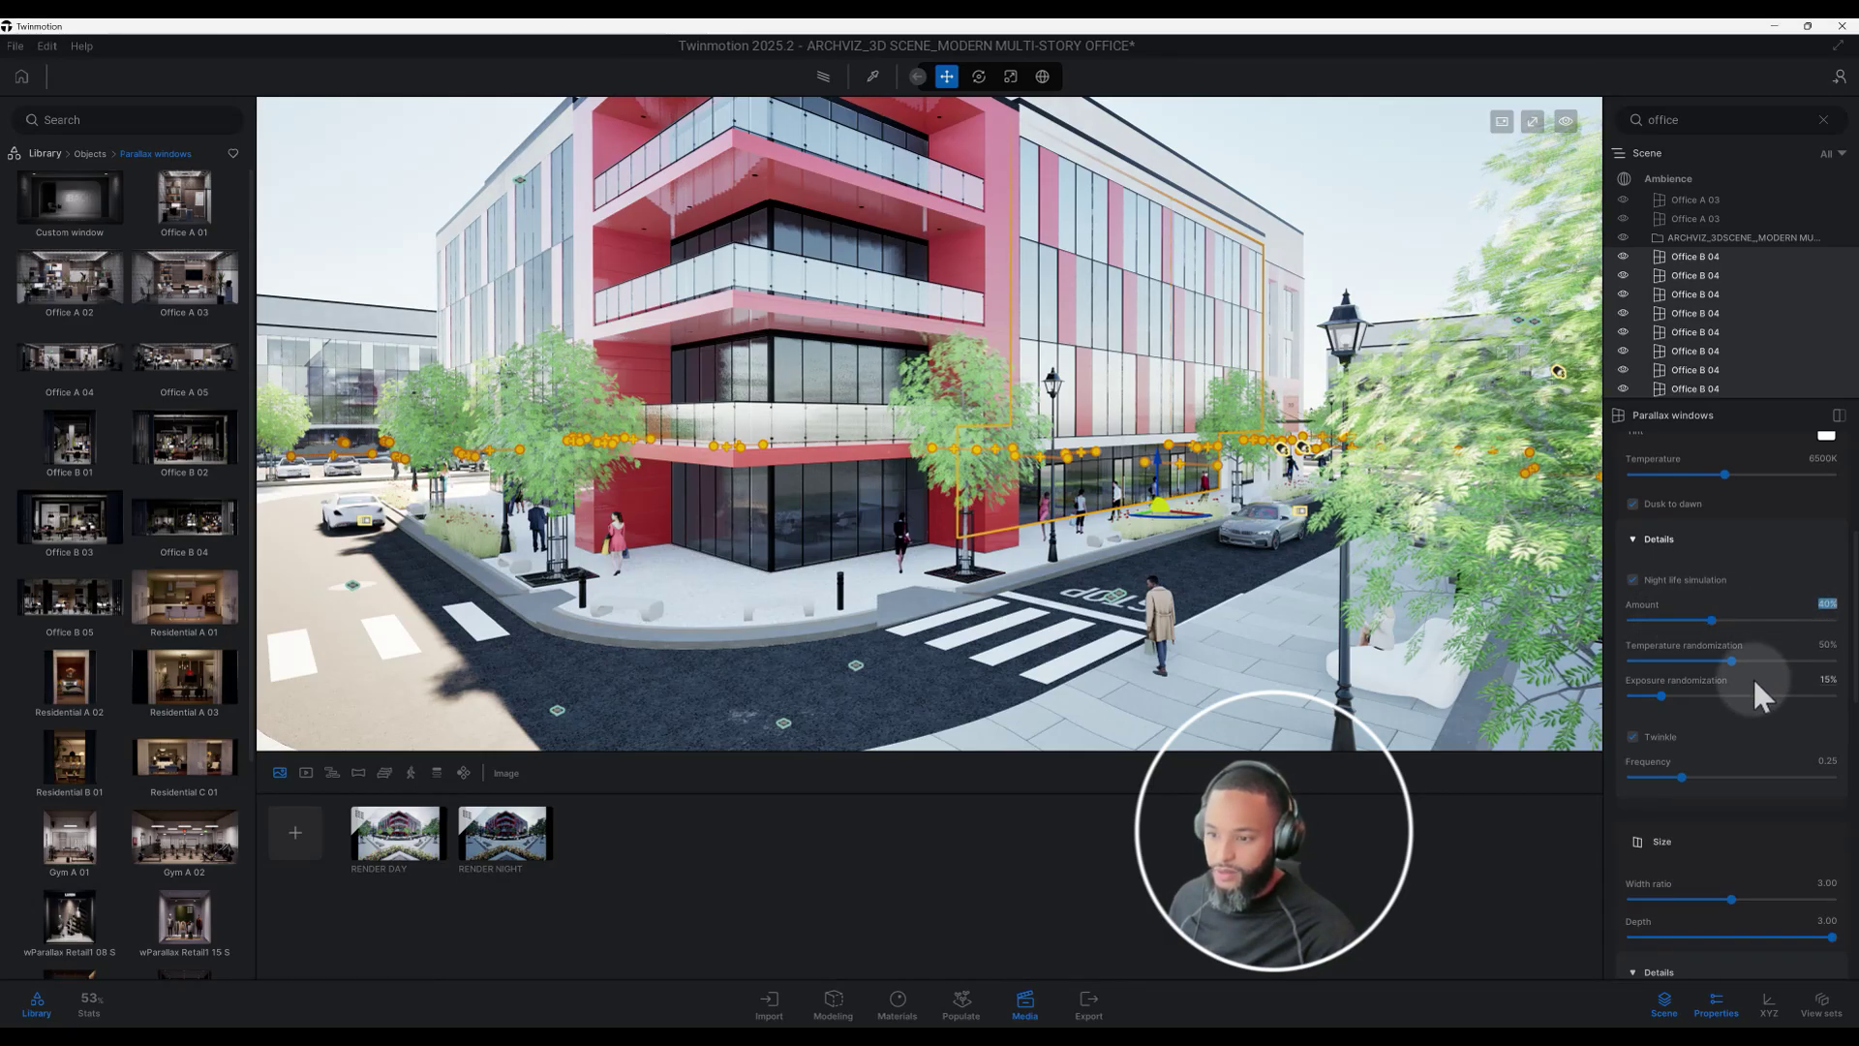
Open the saved RENDER DAY and RENDER NIGHT images to check the windows with the adjusted night settings
click(422, 852)
click(492, 854)
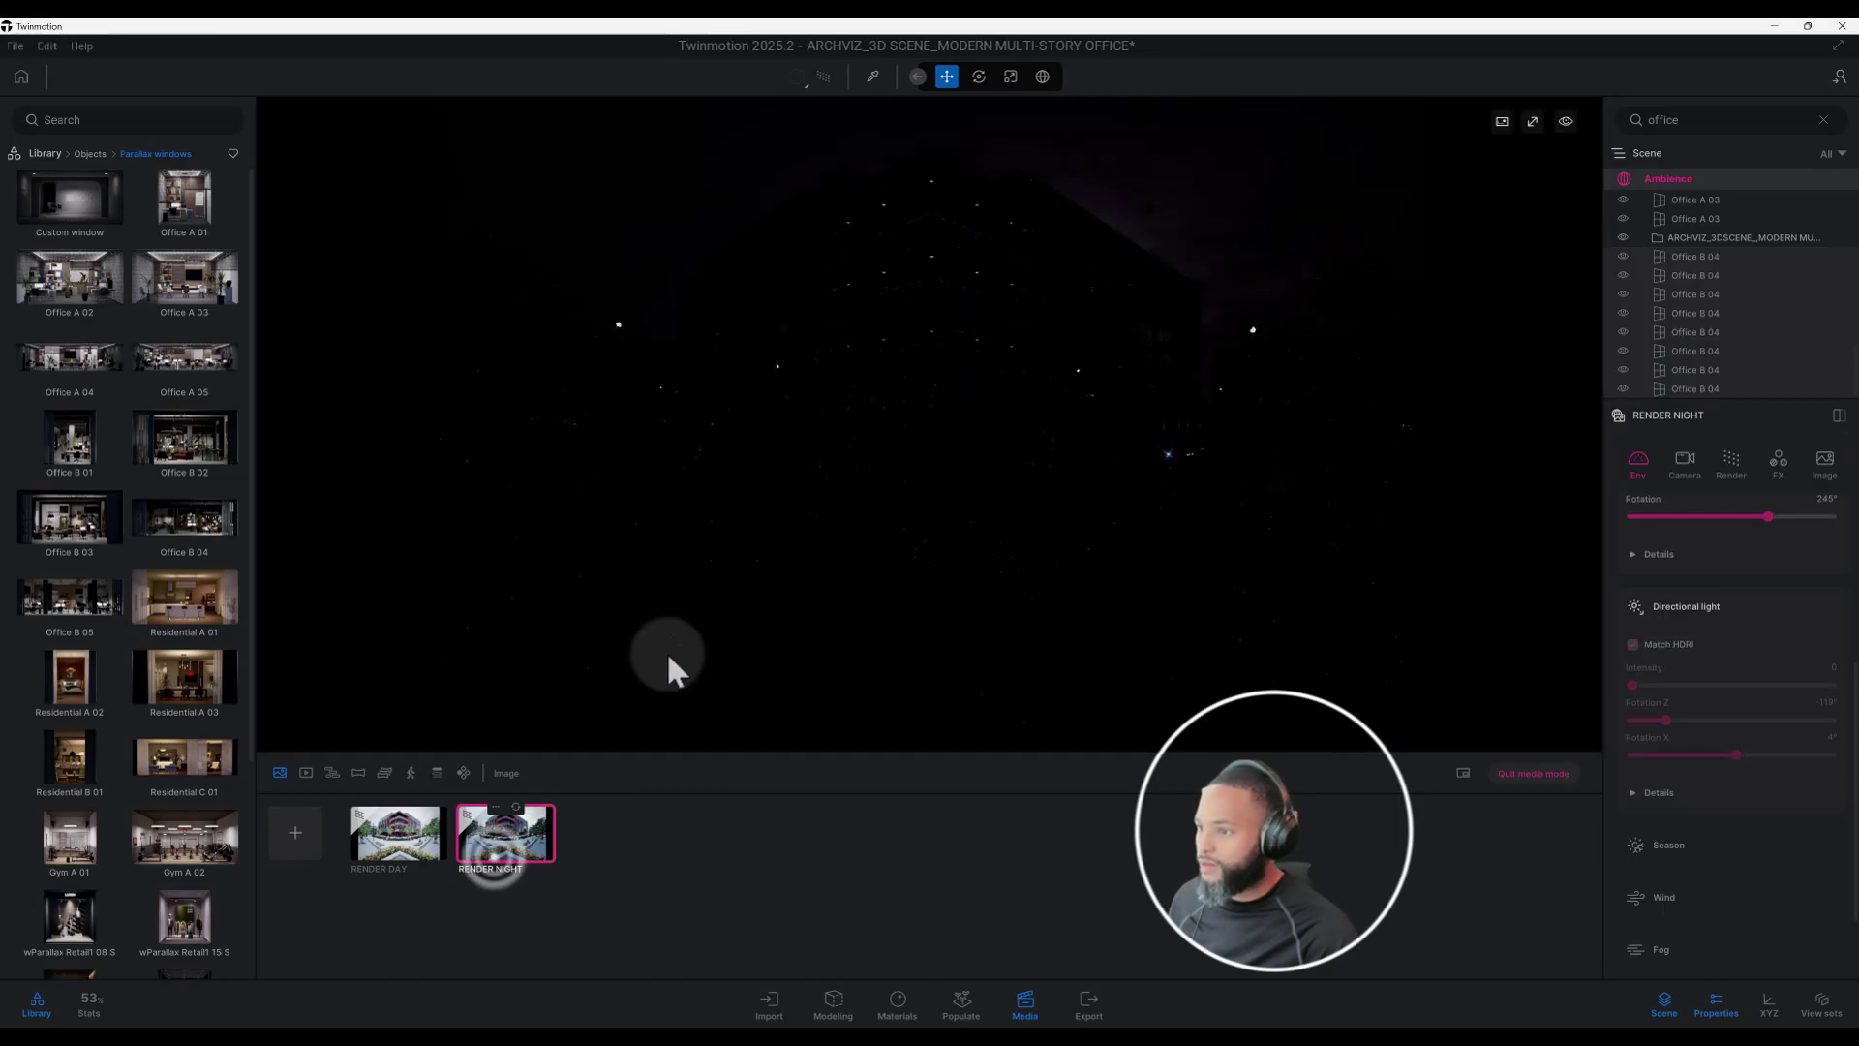